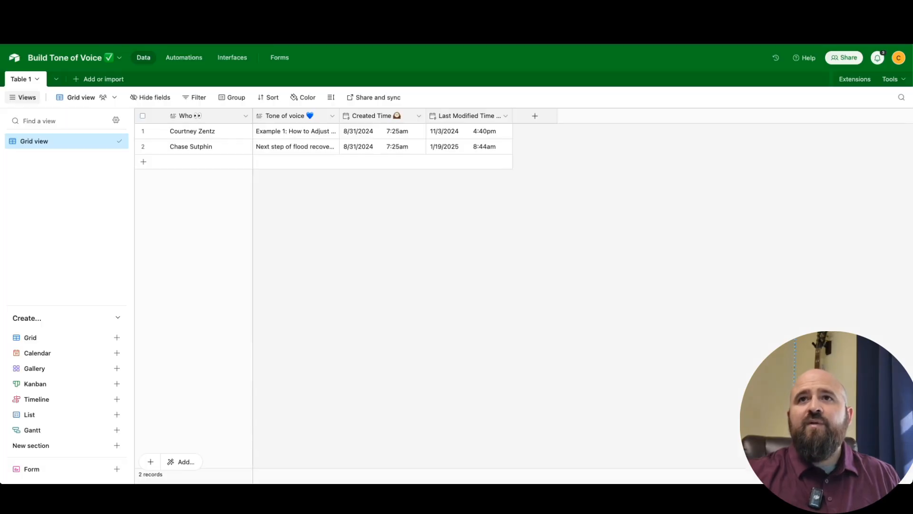
Create a new blank base from scratch and keep its primary Name field as single line text
right_click(16, 56)
click(40, 65)
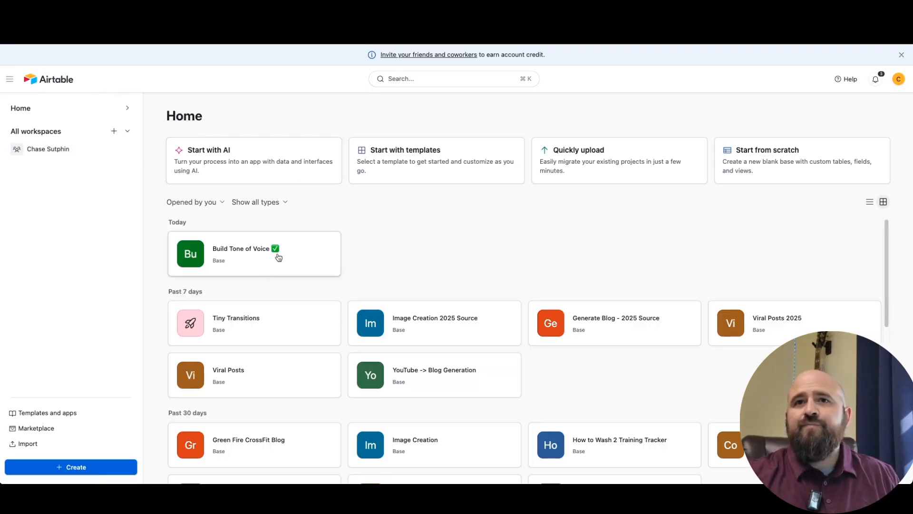
click(68, 468)
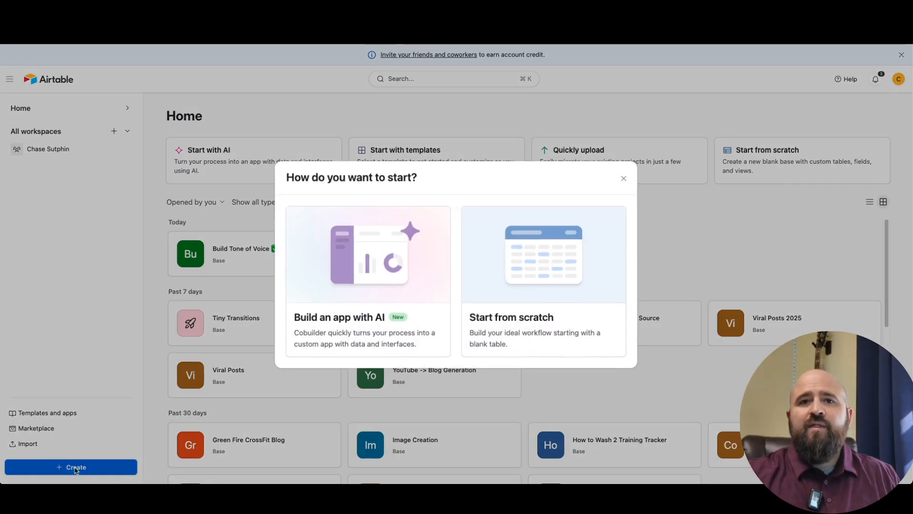
click(566, 274)
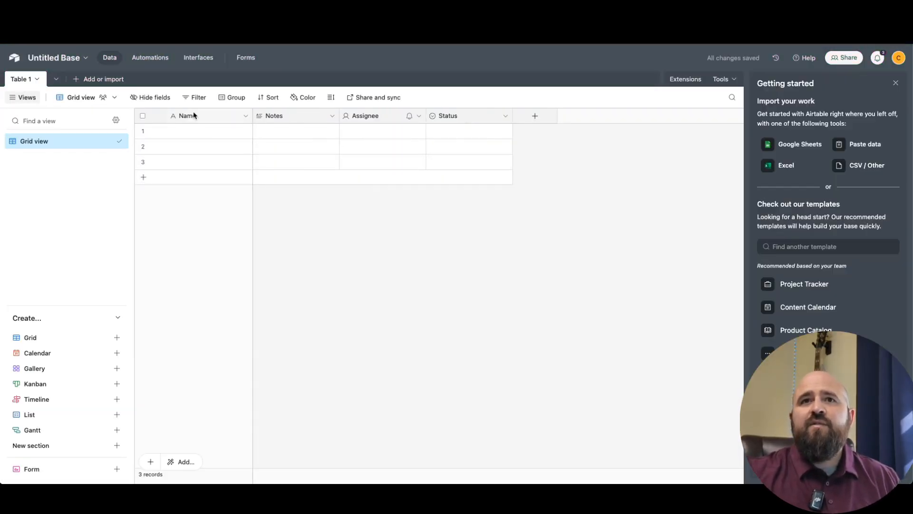
double_click(194, 116)
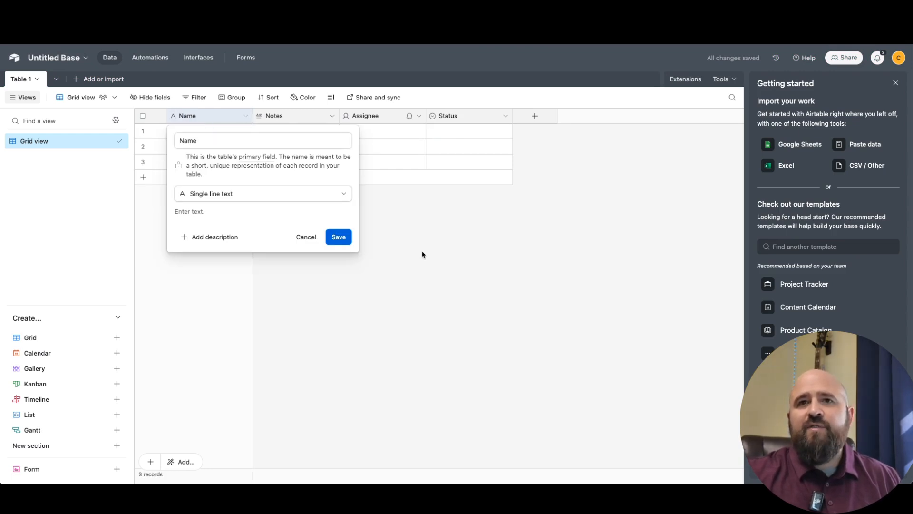
click(338, 236)
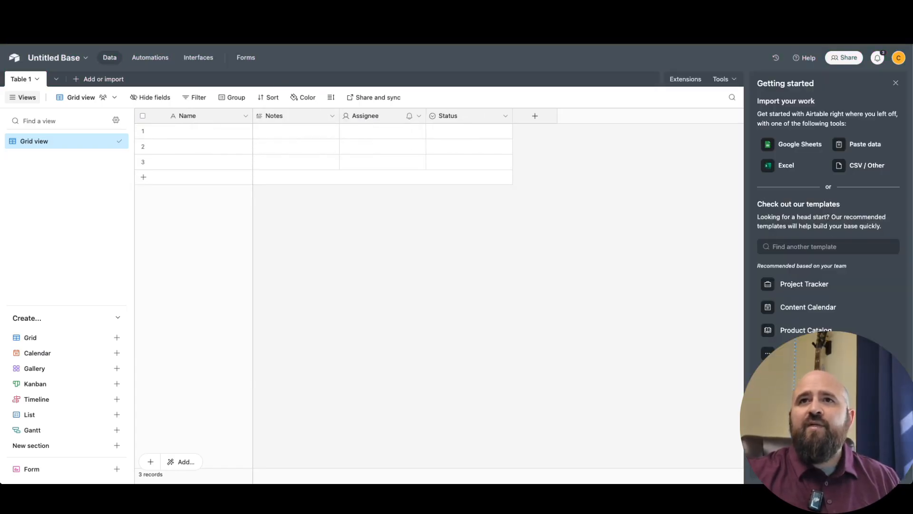
Rename the Notes field to Tone of Voice with a speaker emoji and save it as long text
right_click(287, 117)
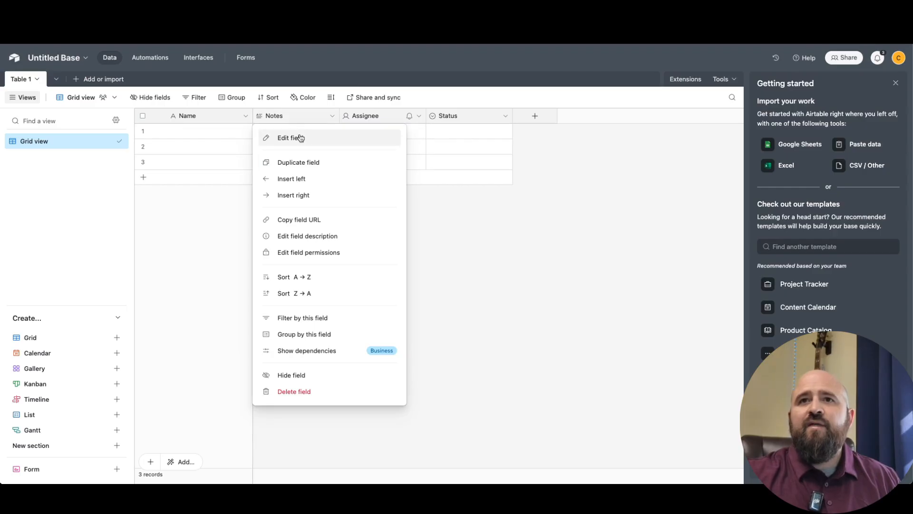
click(301, 137)
double_click(312, 142)
text(Tone of Voice)
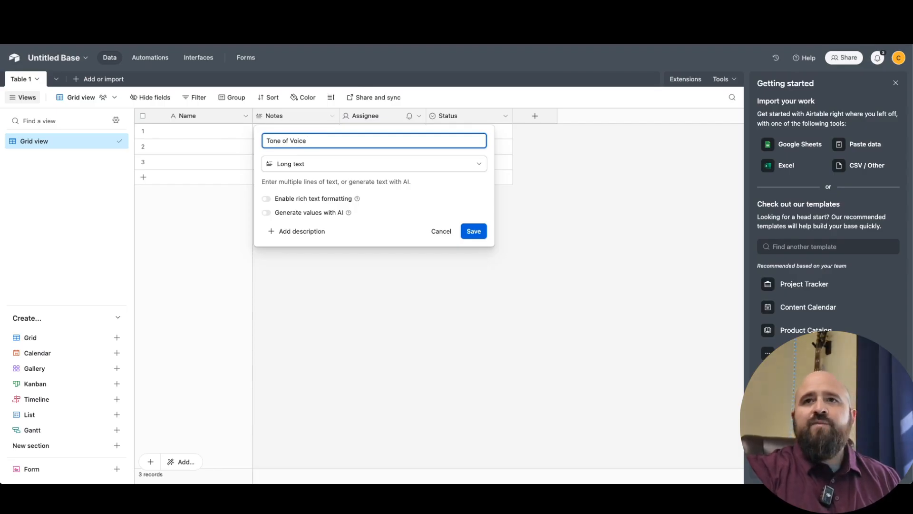
key(ctrl+super+space)
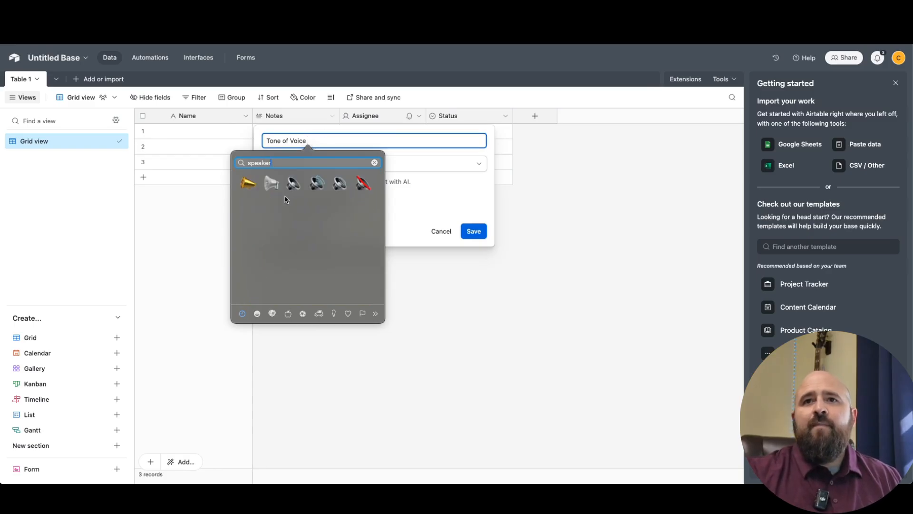
click(281, 187)
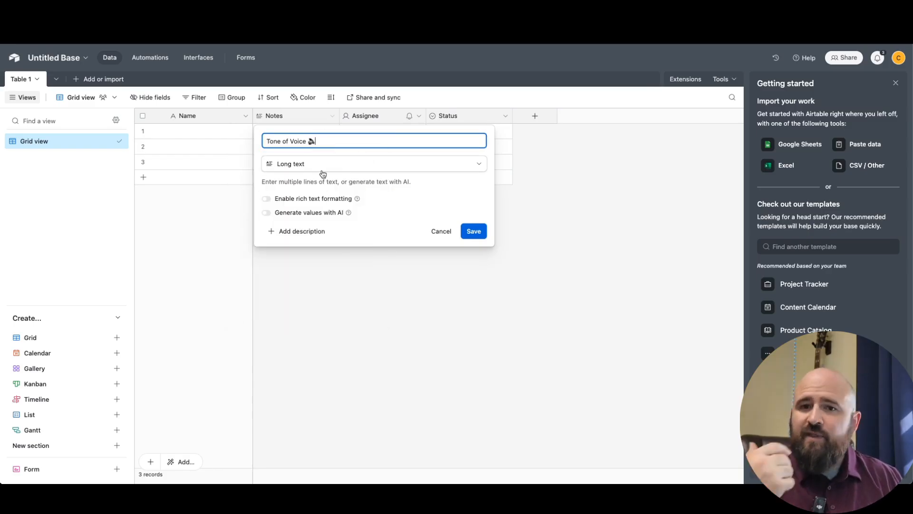
click(326, 163)
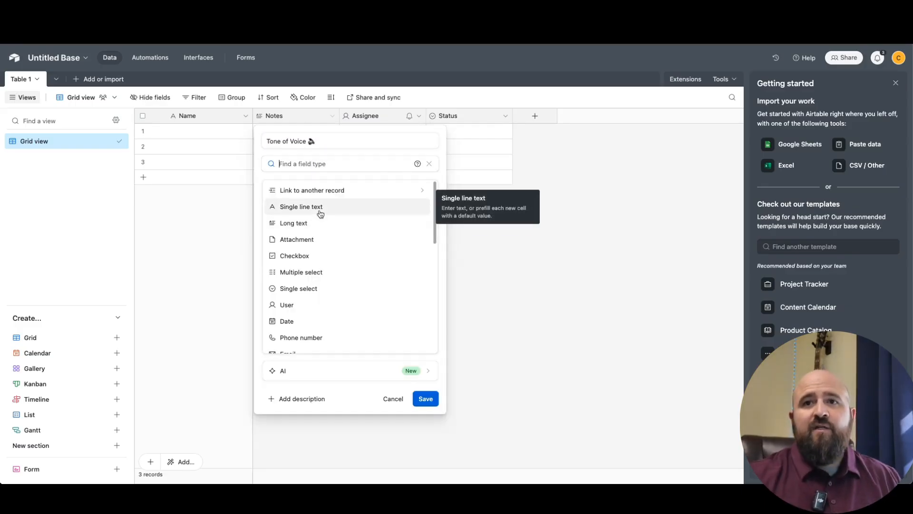
click(298, 223)
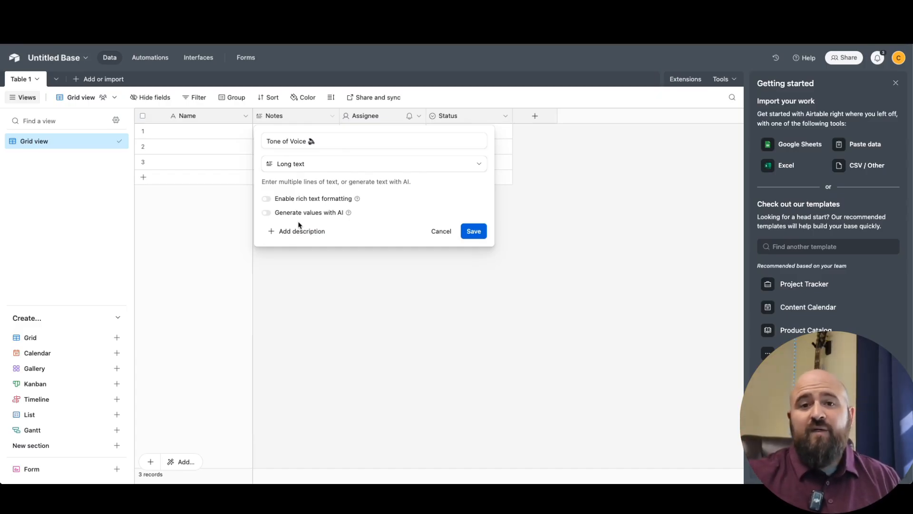
click(470, 231)
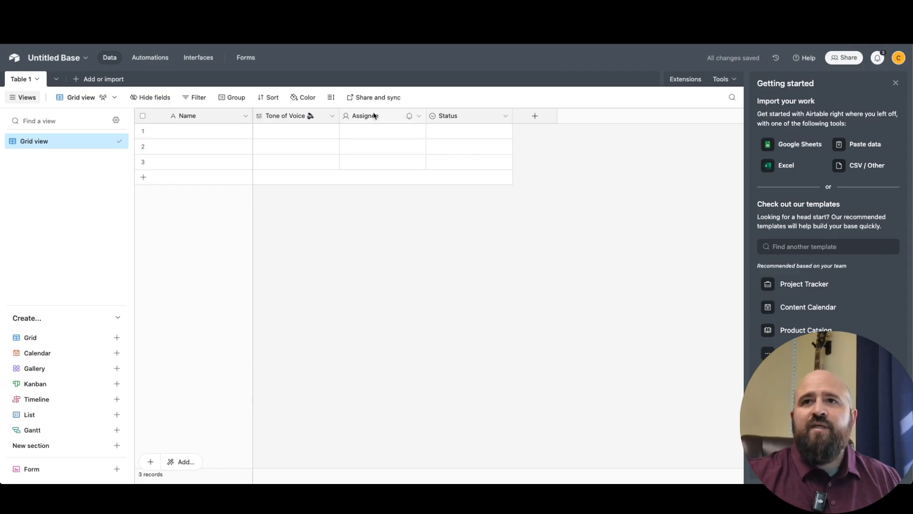
Delete the Assignee and Status fields from Table 1
click(369, 115)
right_click(377, 115)
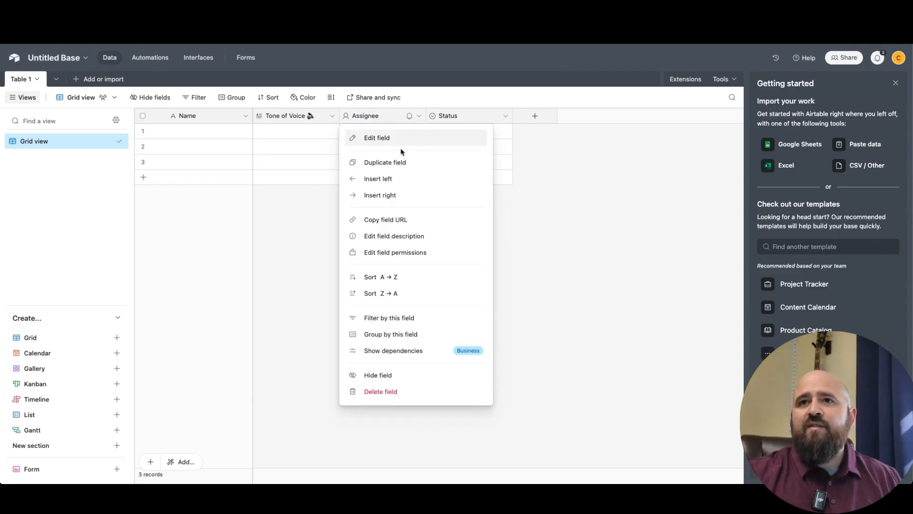
click(387, 391)
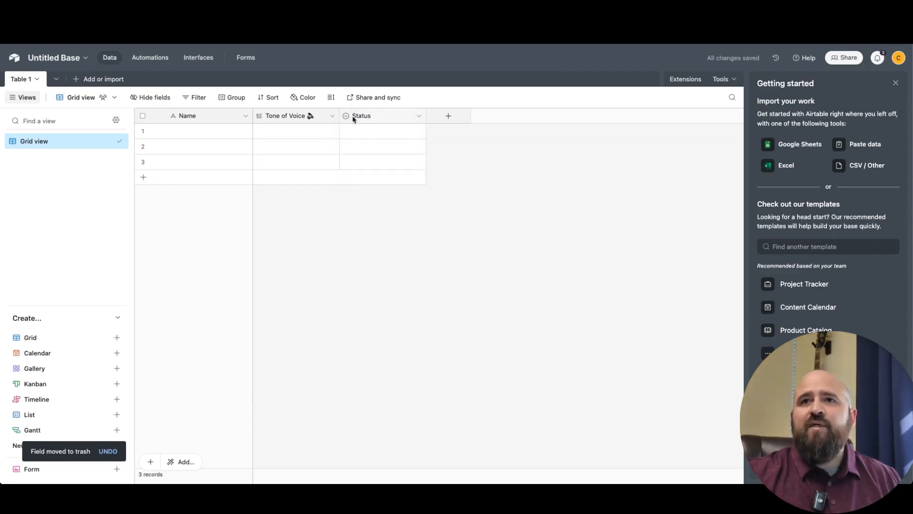
right_click(354, 120)
click(412, 391)
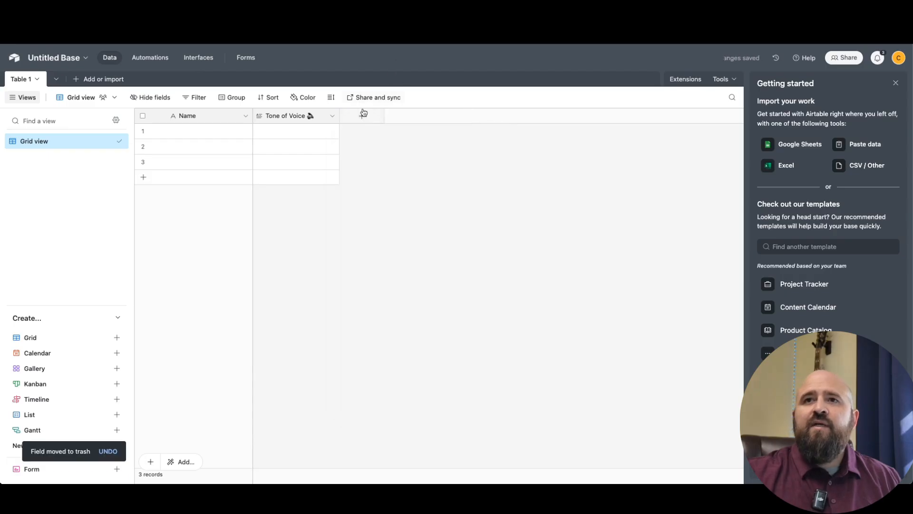
Add a Created time field with the default name, local date format and 12 hour time
click(363, 113)
scroll(397, 307, down, 5)
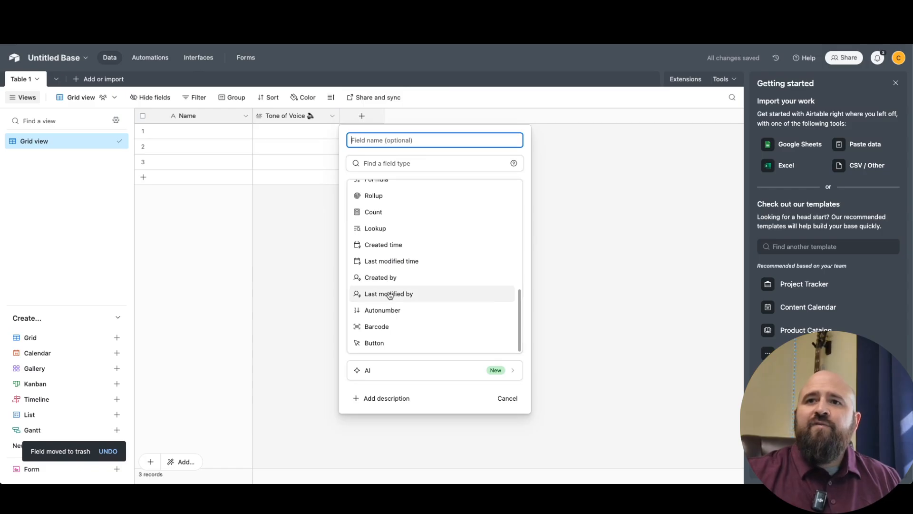
click(389, 245)
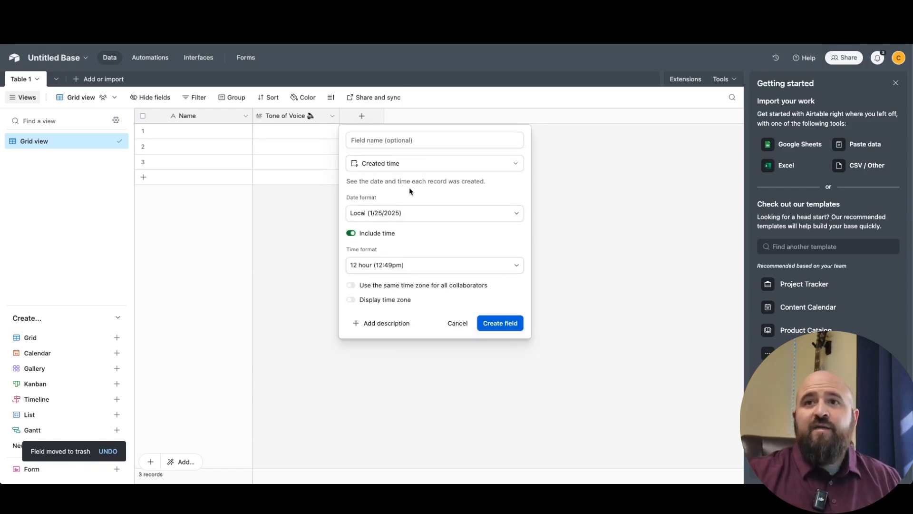
click(501, 327)
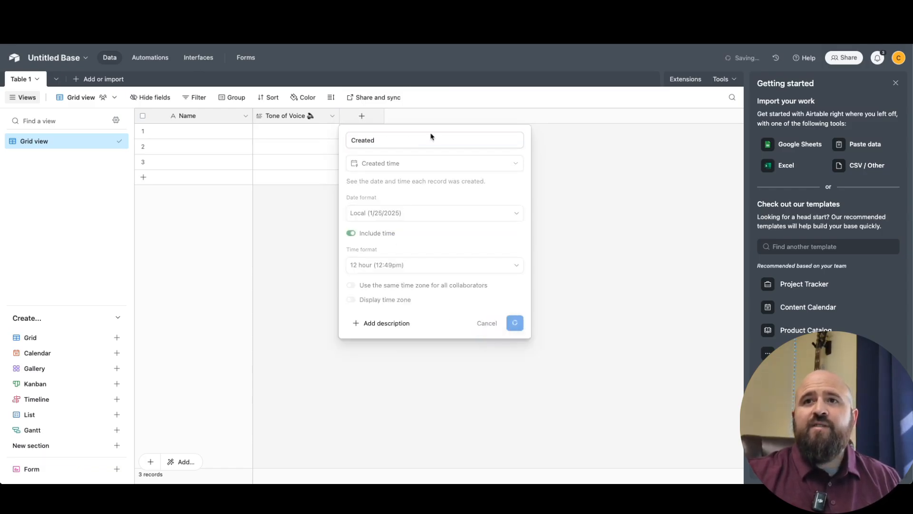
Add a Last modified time field that tracks all editable fields, keeping the default name
click(442, 116)
scroll(470, 286, down, 5)
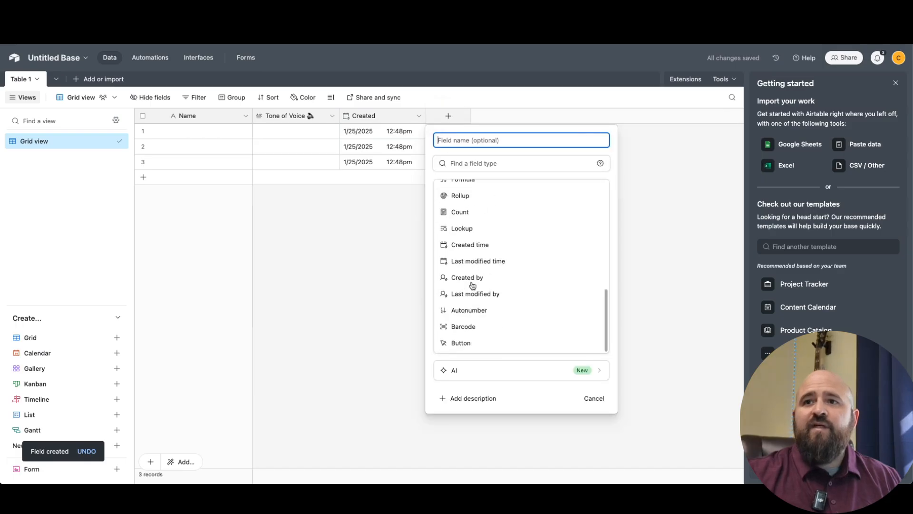
click(473, 261)
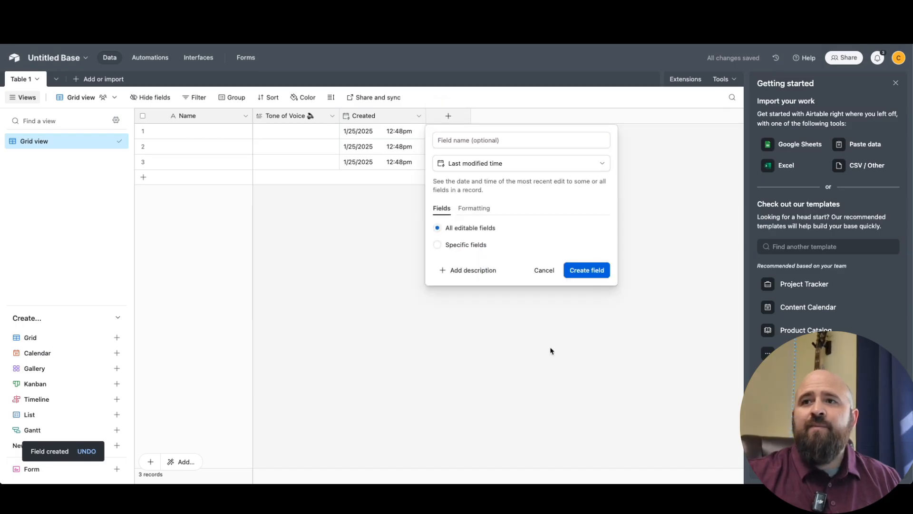
click(584, 269)
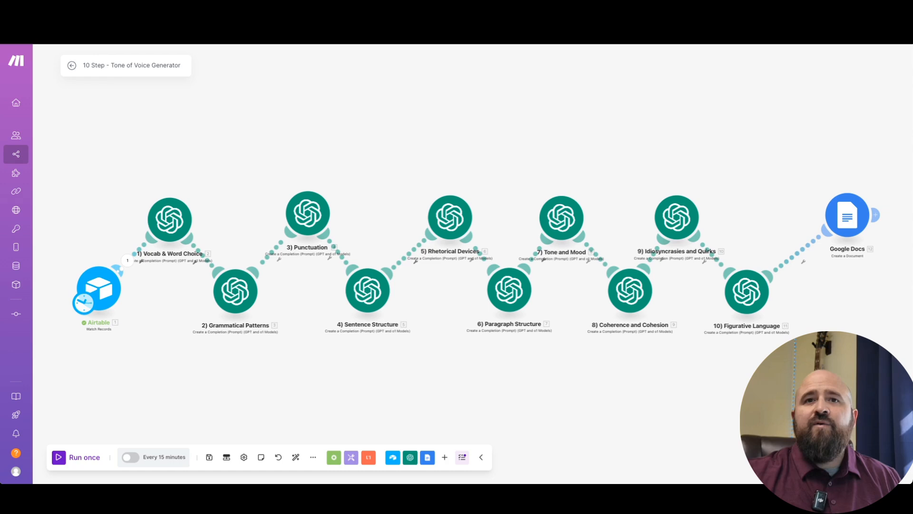
Switch to Make, run the 10 Step - Tone of Voice Generator scenario once and check the Airtable module's output
click(85, 457)
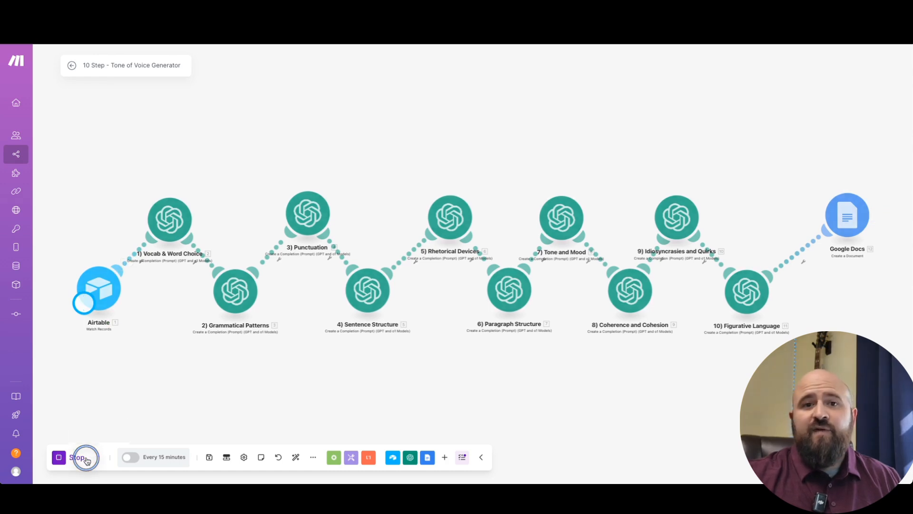
click(127, 261)
click(96, 222)
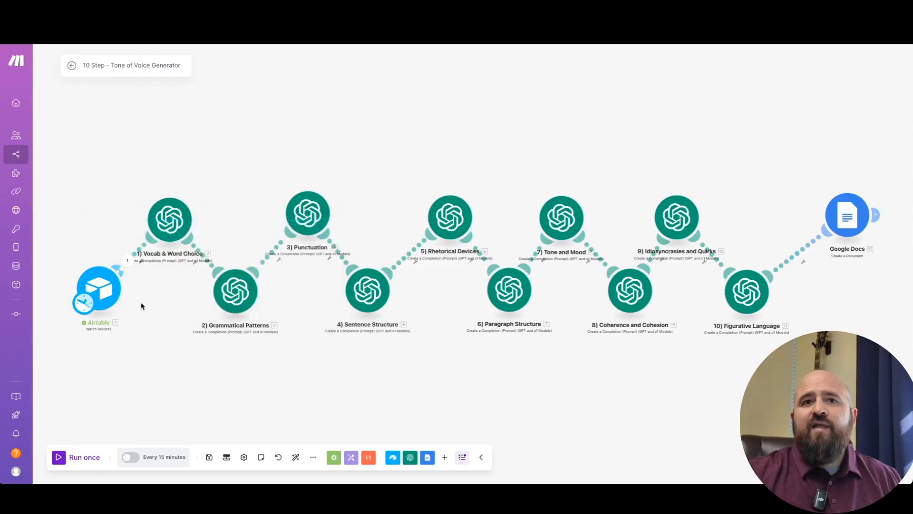
Review the existing Airtable Watch Records module's base, table, trigger field, label field and limit settings
click(100, 287)
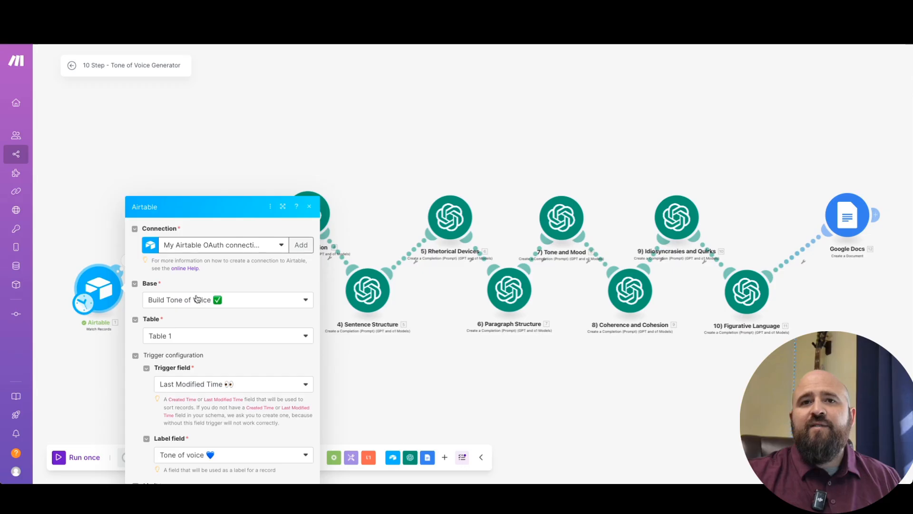
scroll(203, 321, down, 1)
scroll(158, 315, down, 1)
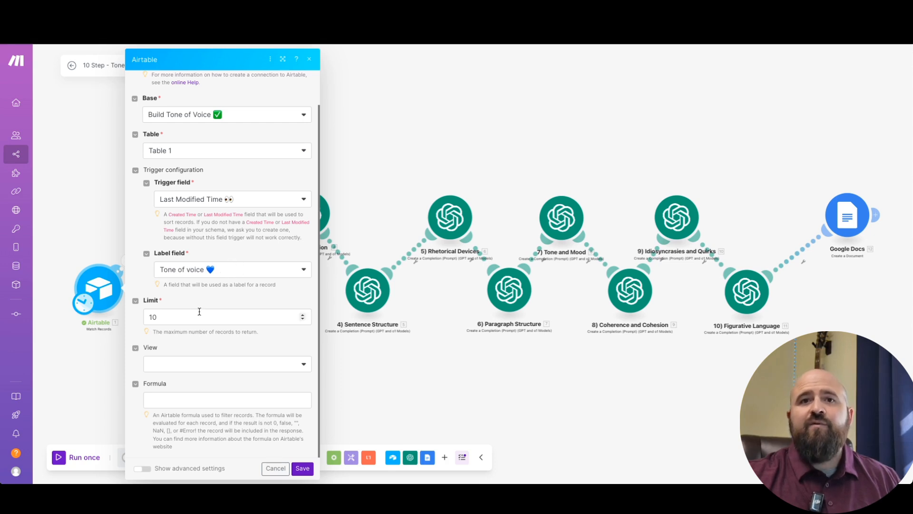
click(349, 375)
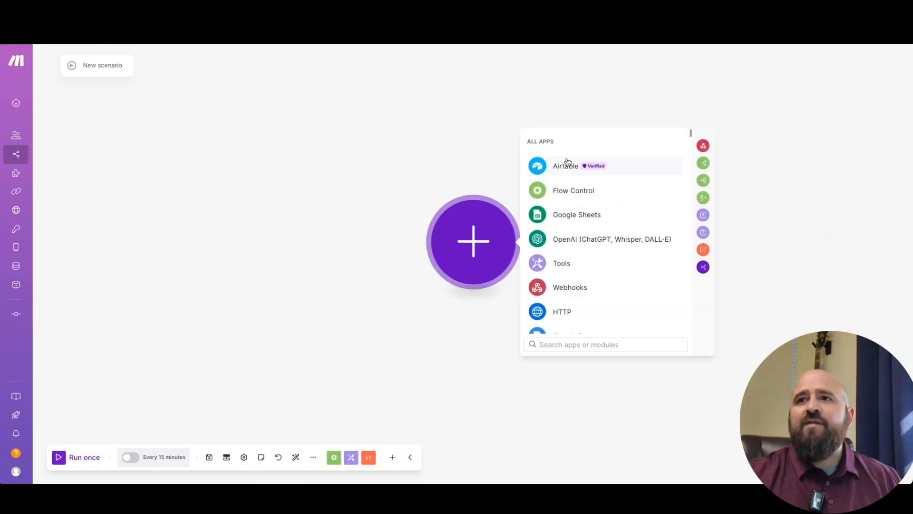
Add the Airtable Watch Records module as the trigger of the new Make scenario
click(566, 167)
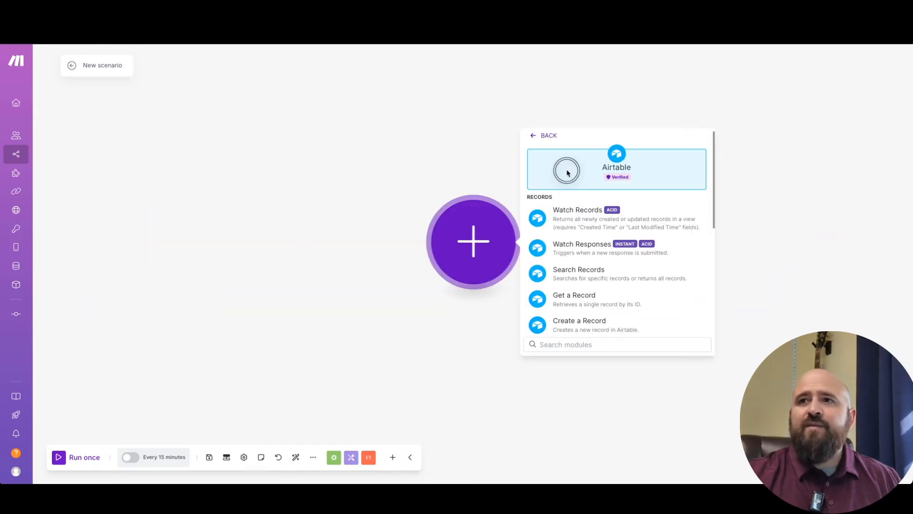
click(582, 222)
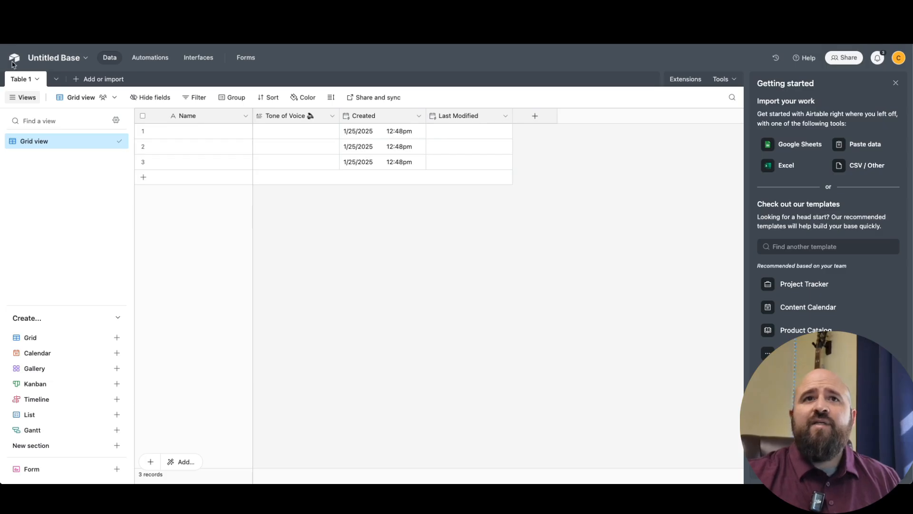
Switch to Airtable, rename the untitled base as Tone of Voice Generate Build together 2025 and set its colour to teal
click(62, 58)
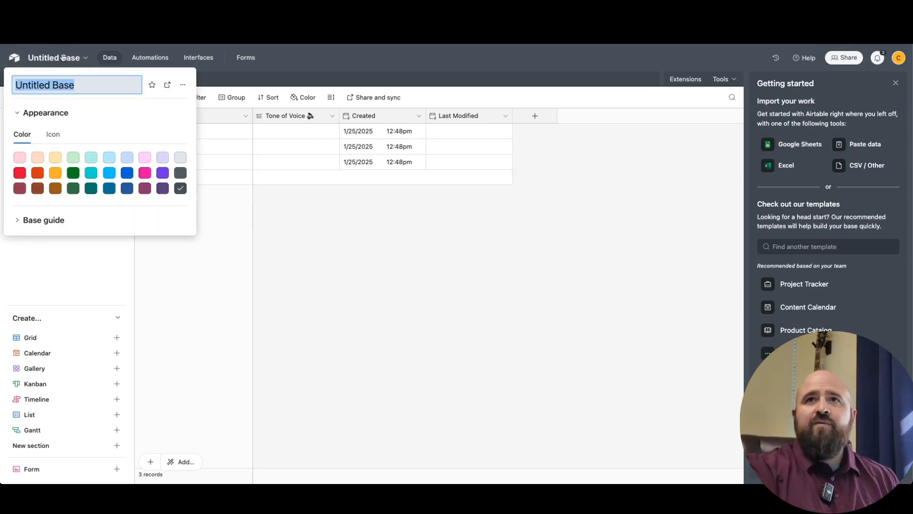
text(B)
key(BackSpace)
key(BackSpace)
key(BackSpace)
text(Tone of Voice Gener)
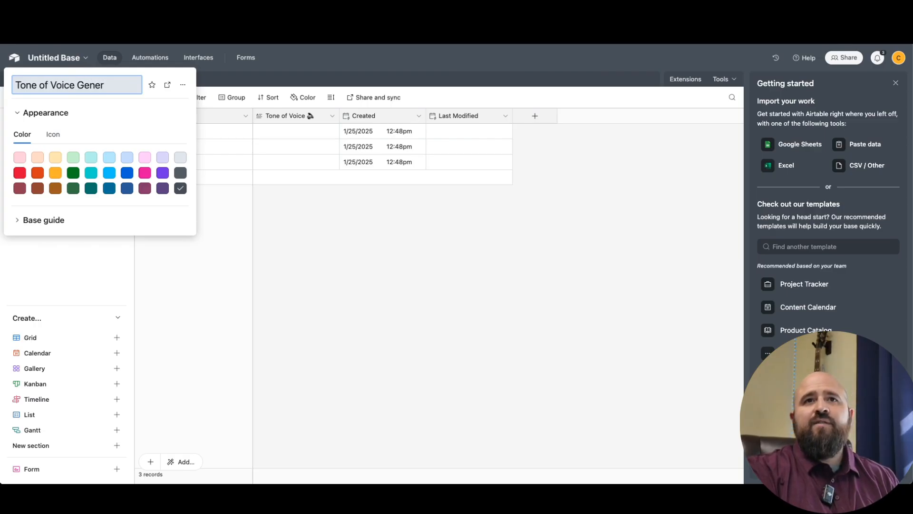
text(ate)
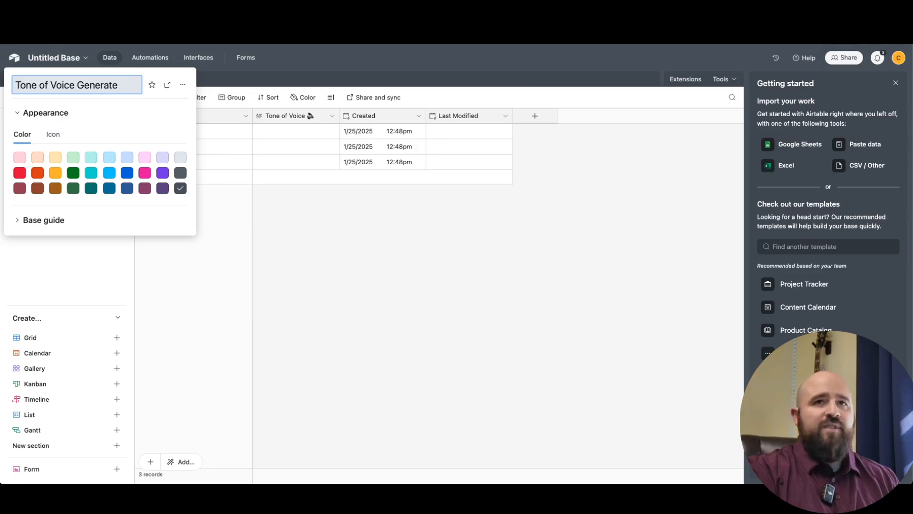
text( Build together 202)
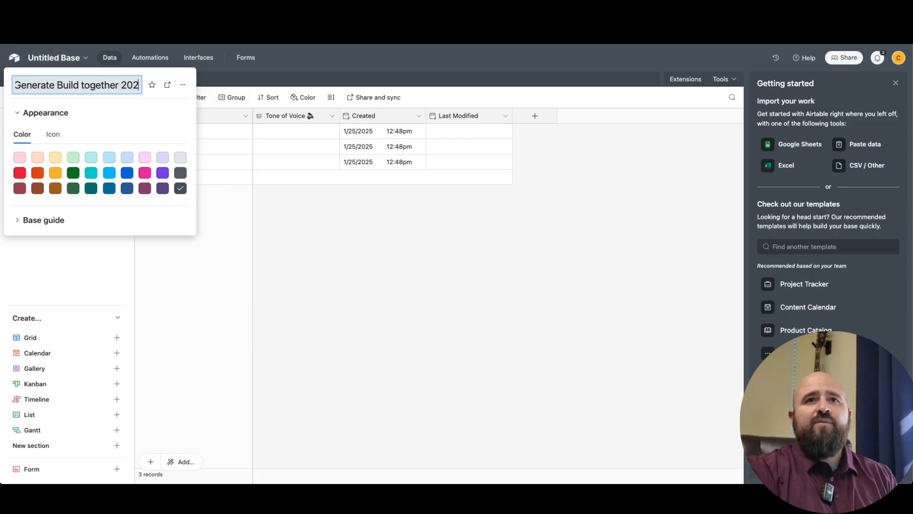
text(5)
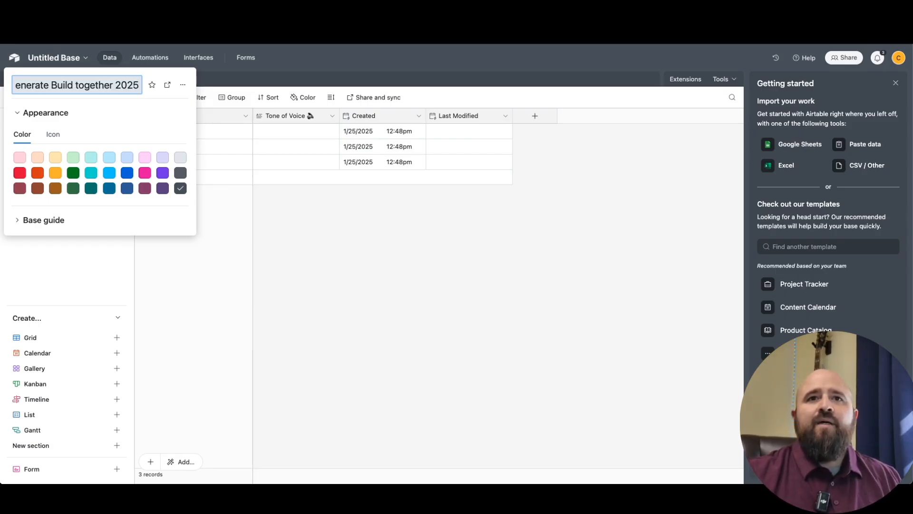
click(91, 173)
click(320, 220)
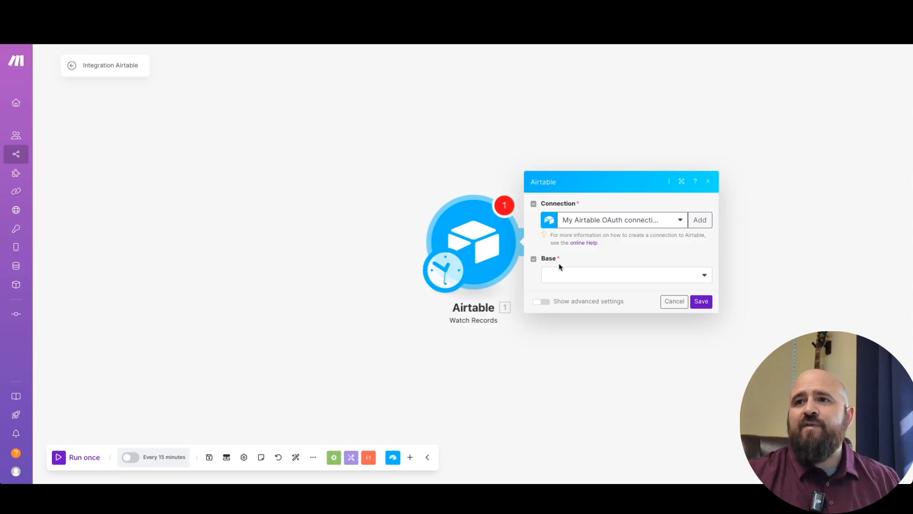
click(650, 224)
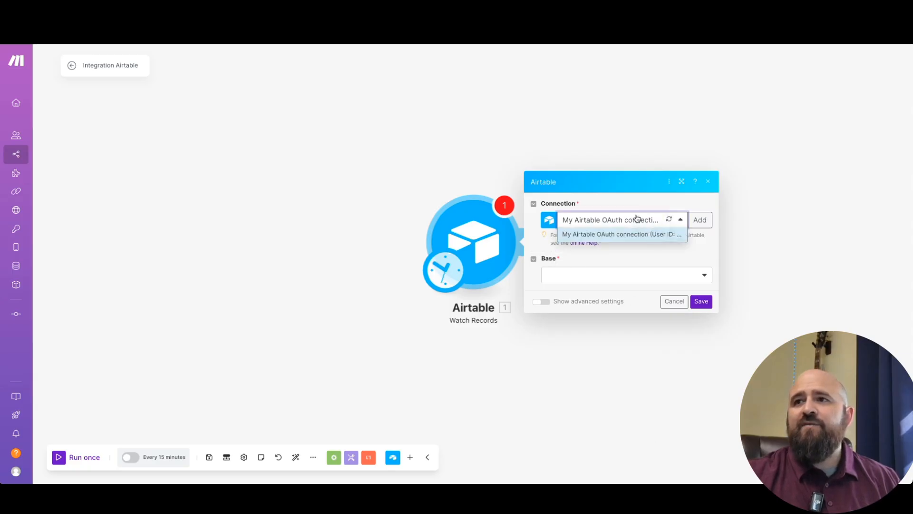
click(699, 219)
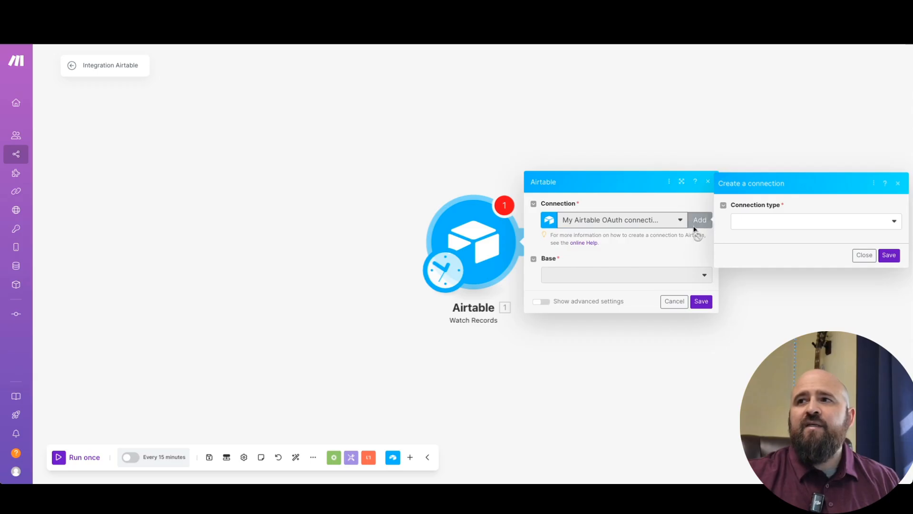
click(749, 226)
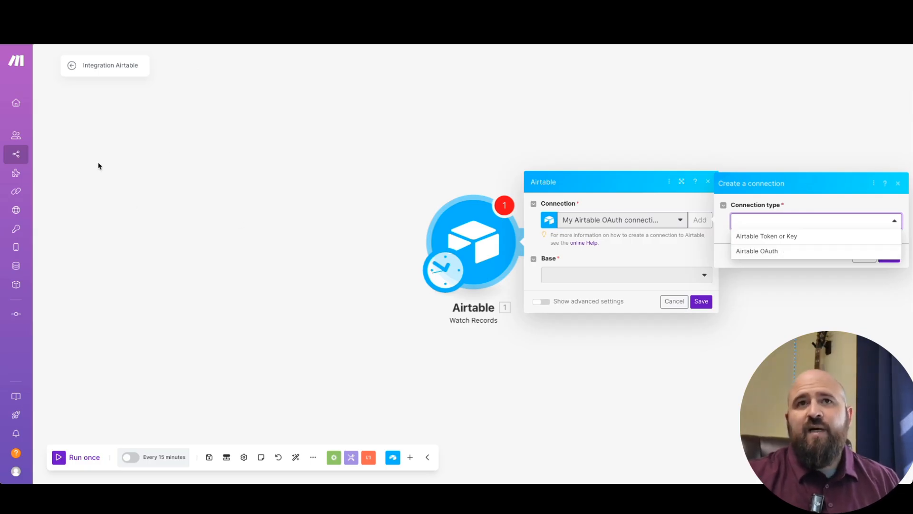
click(776, 250)
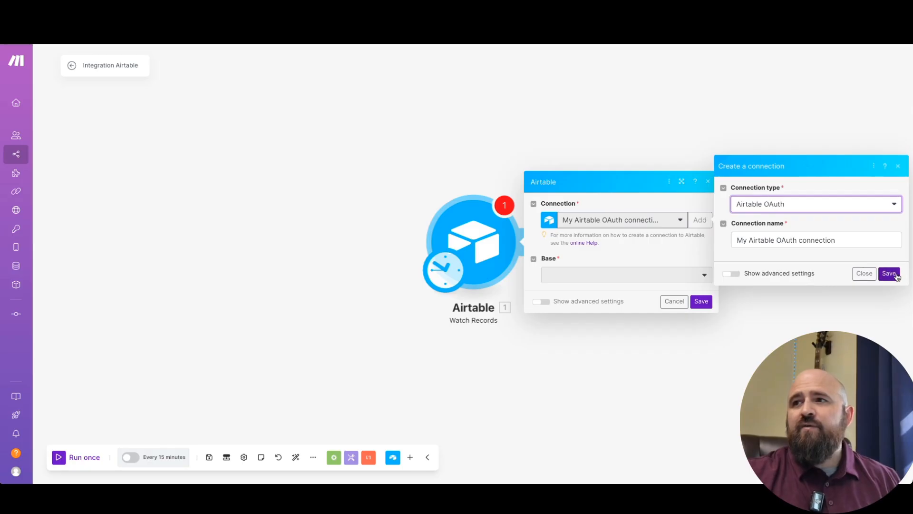
click(889, 273)
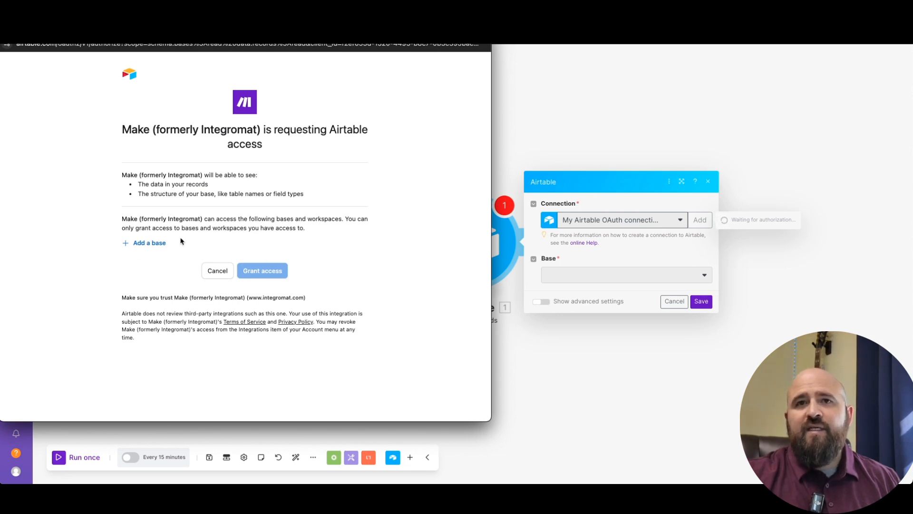
click(146, 245)
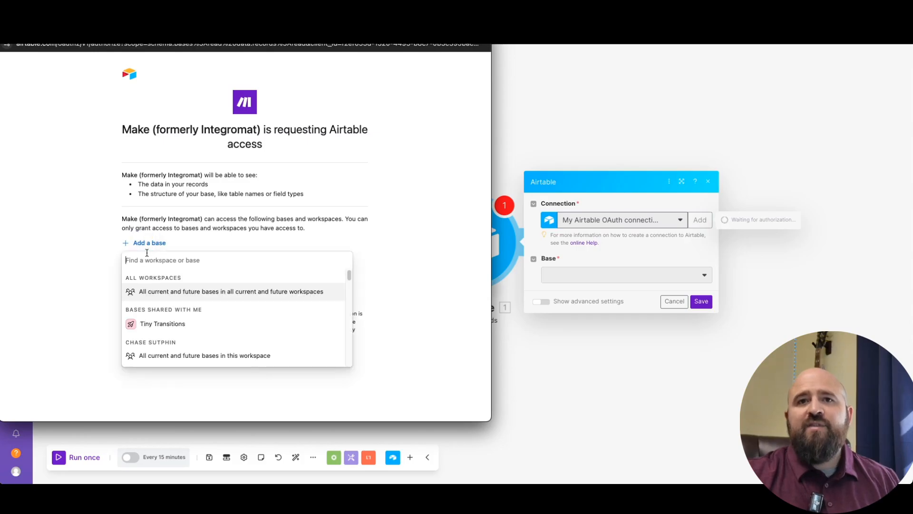
scroll(165, 285, down, 4)
scroll(167, 292, down, 10)
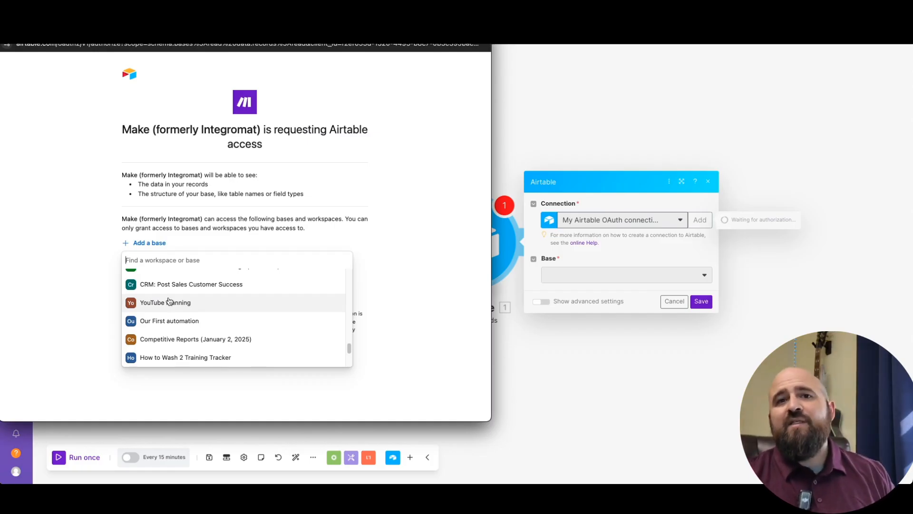
scroll(178, 305, up, 15)
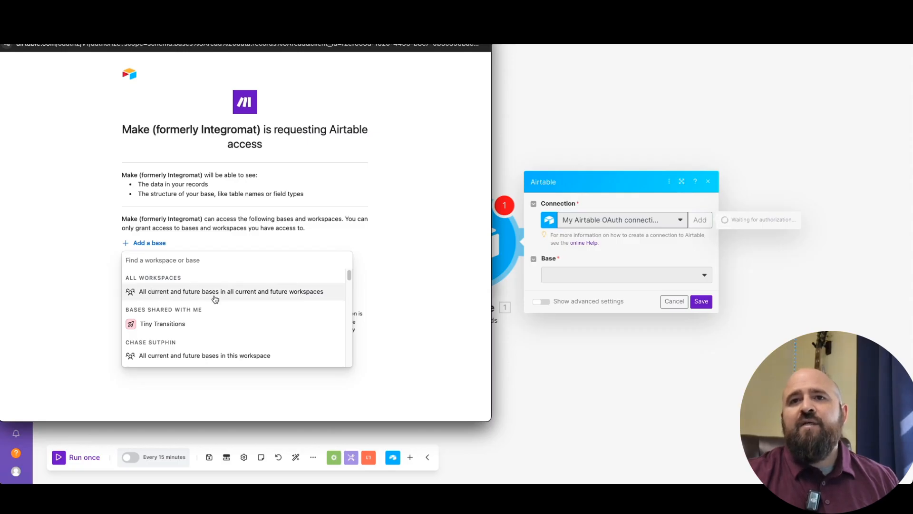
click(381, 216)
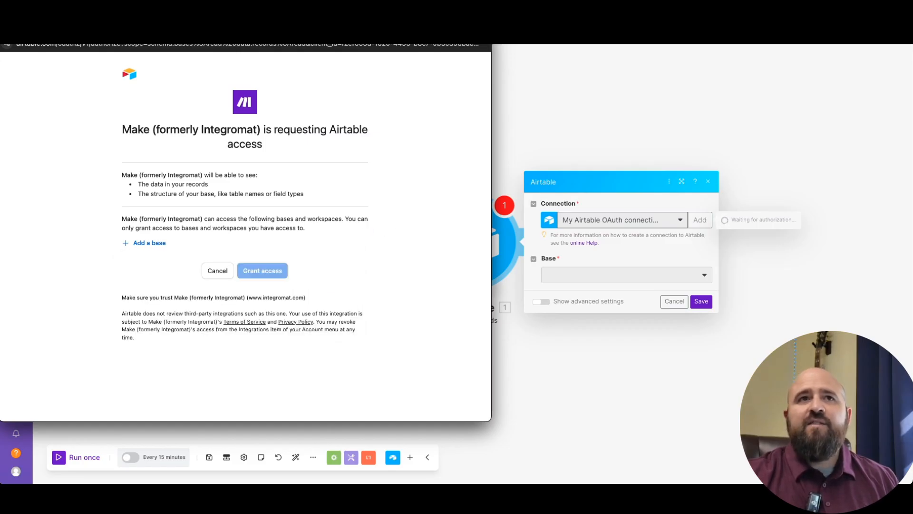
click(8, 29)
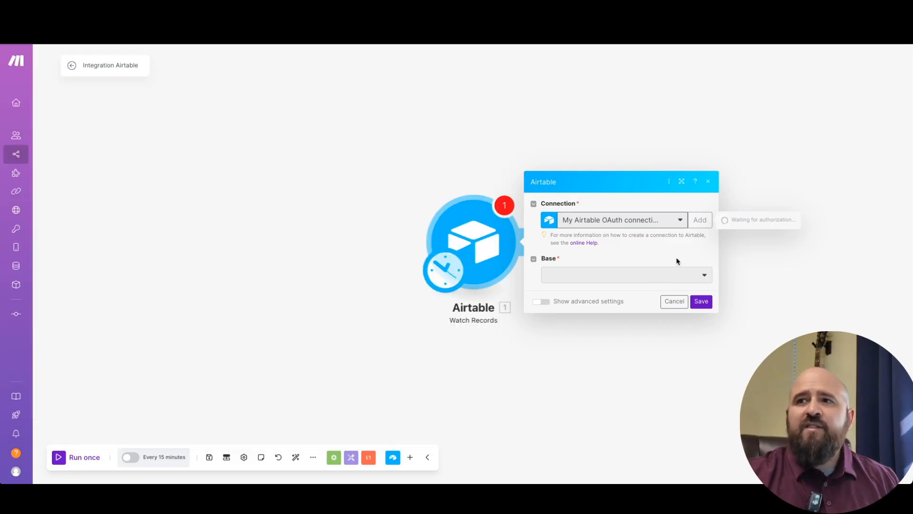
click(639, 251)
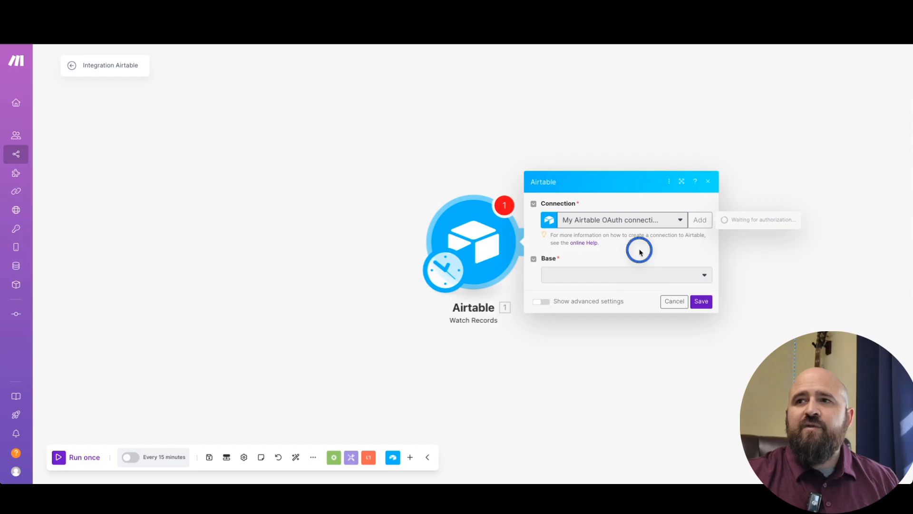
click(680, 299)
Reopen the Airtable Watch Records module, refresh its base list and choose the base Tone of Voice Generate Build together 2025
click(484, 237)
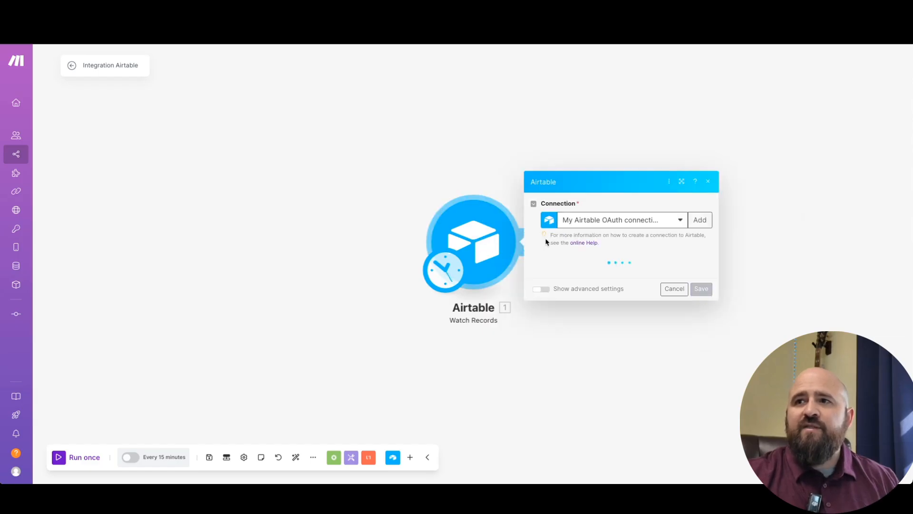
click(680, 222)
click(658, 222)
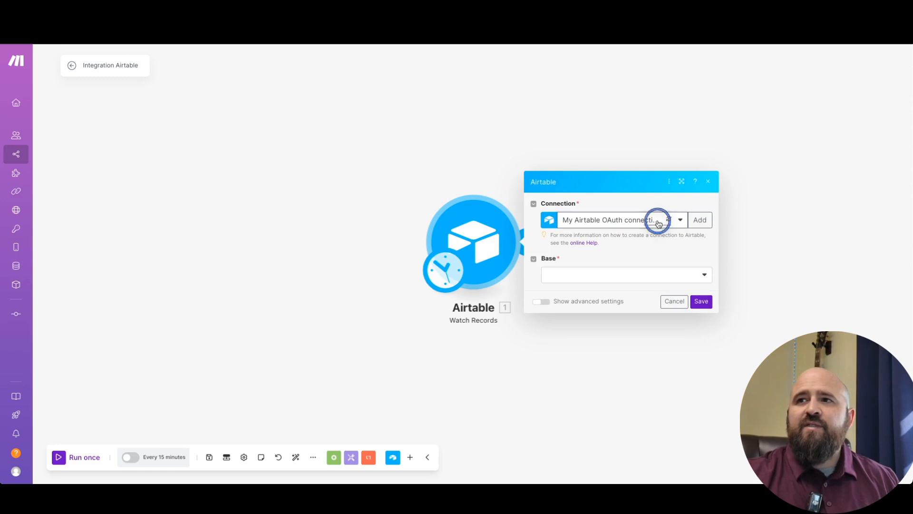
click(653, 204)
click(608, 275)
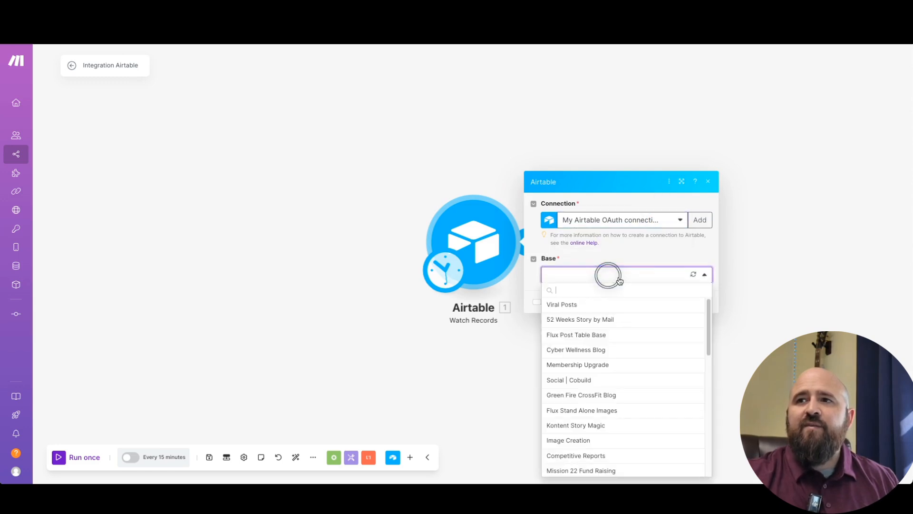
click(692, 274)
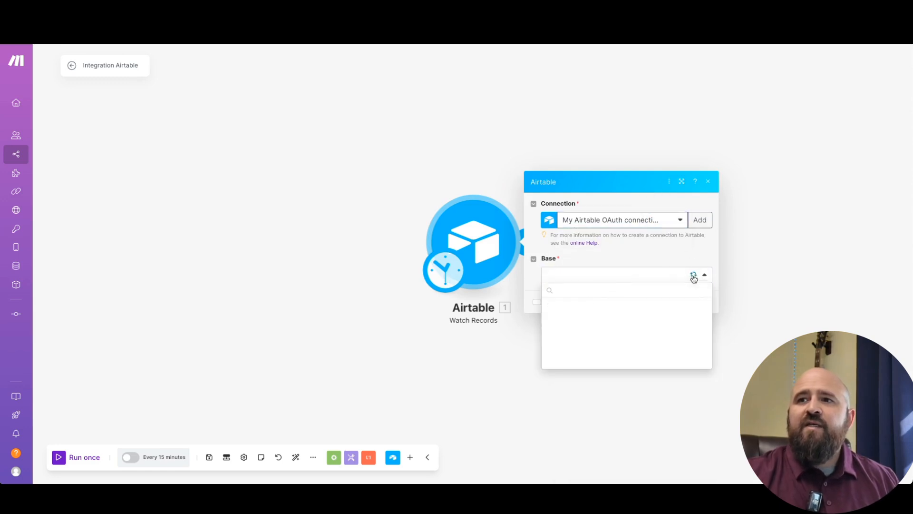
click(587, 289)
text(Tone)
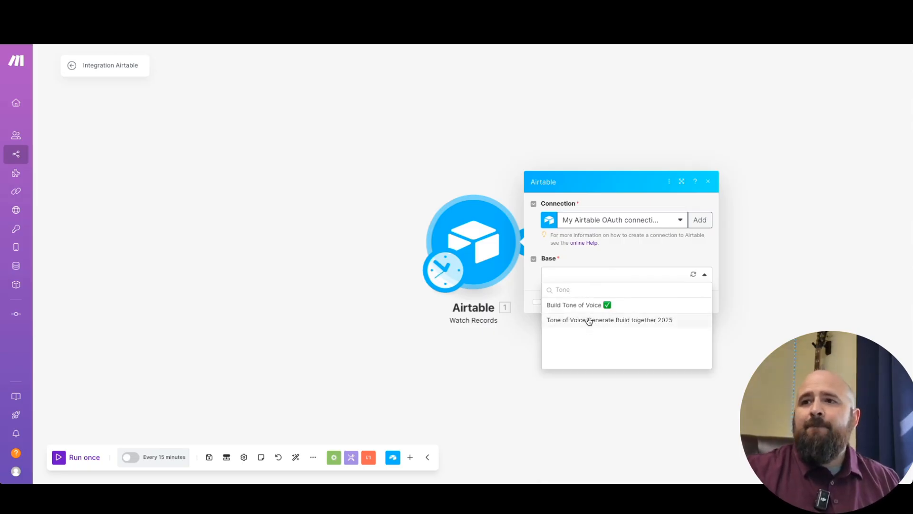
click(621, 321)
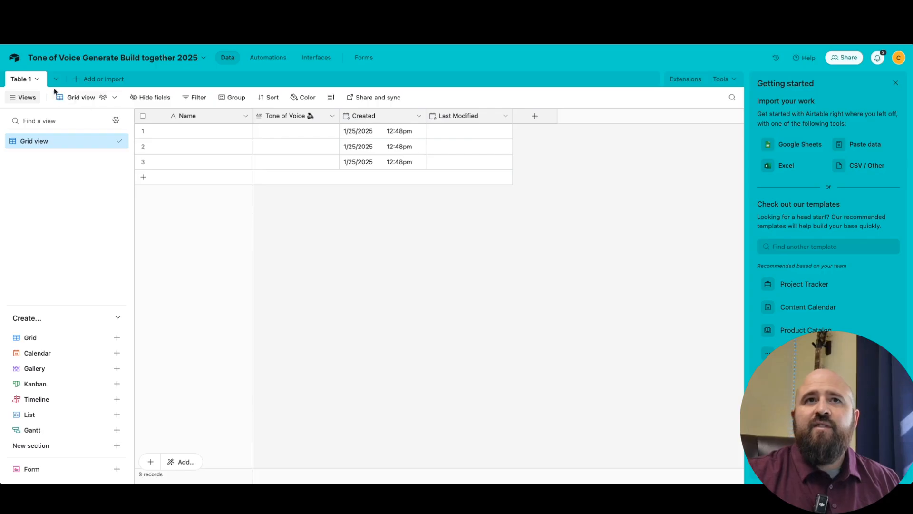
Switch to Airtable and rename Table 1 as Tone of Voice Input Content
click(20, 79)
mouse_move(43, 110)
click(57, 129)
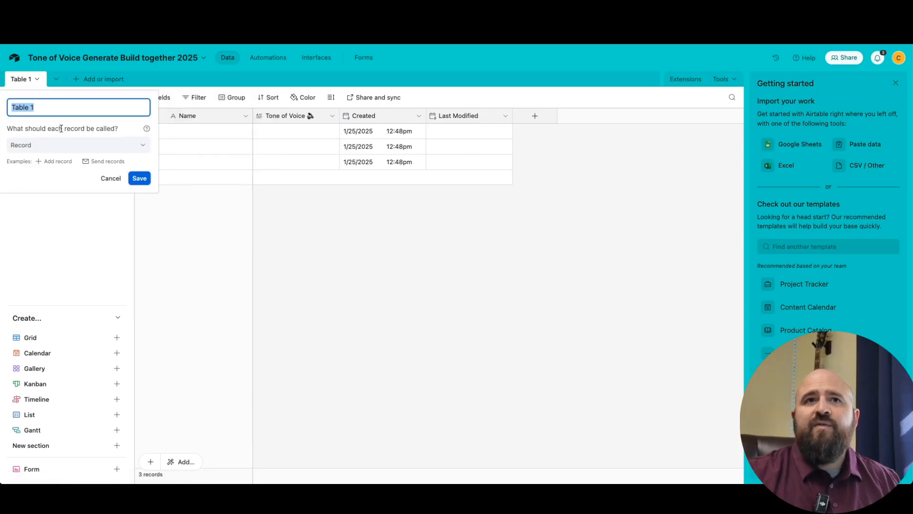
text(Tone )
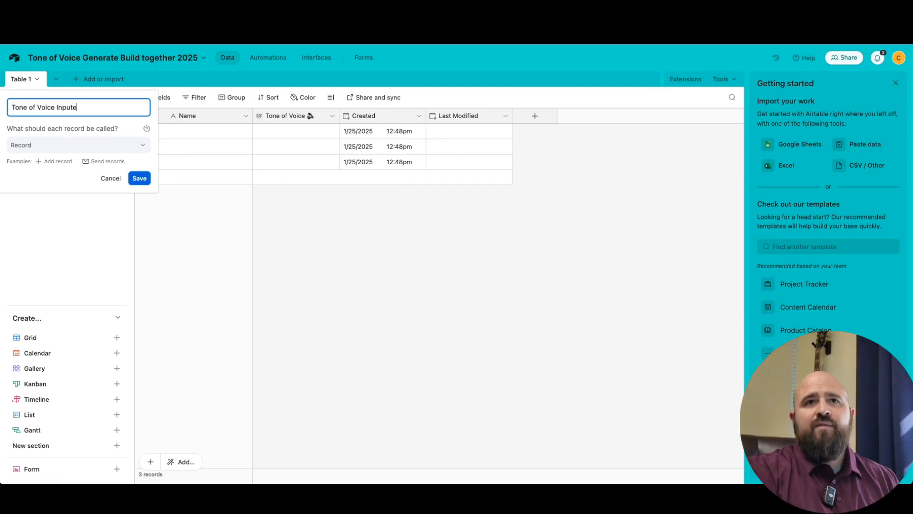
text(of Voice Input Content)
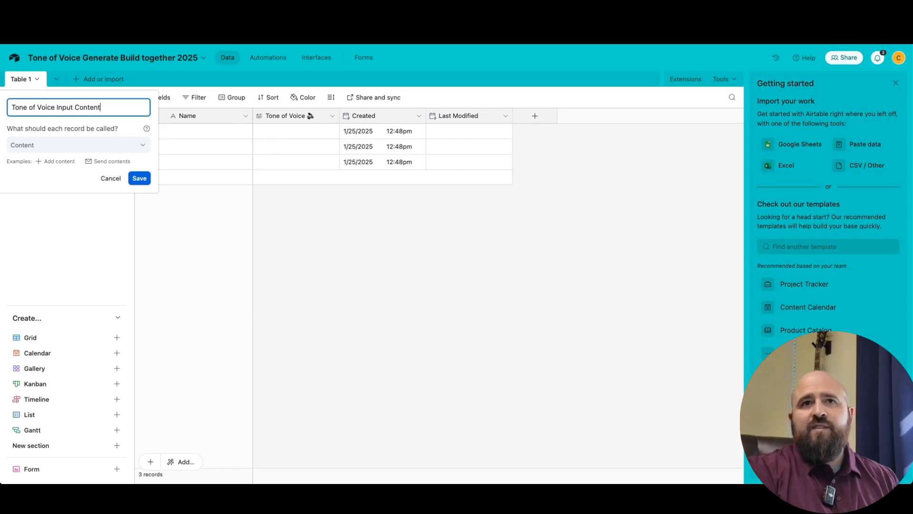
click(140, 178)
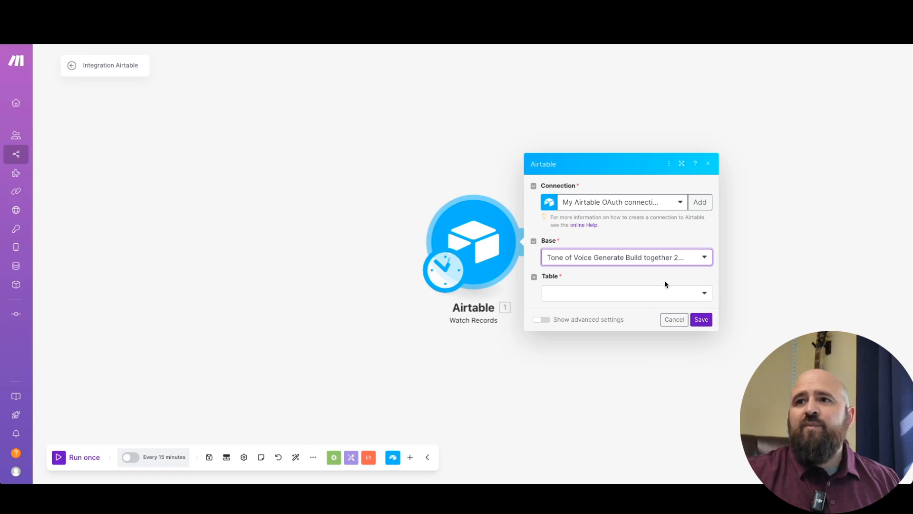
Switch to Make, refresh the module's table list, choose Tone of Voice Input Content and set the trigger field to Last Modified
click(703, 293)
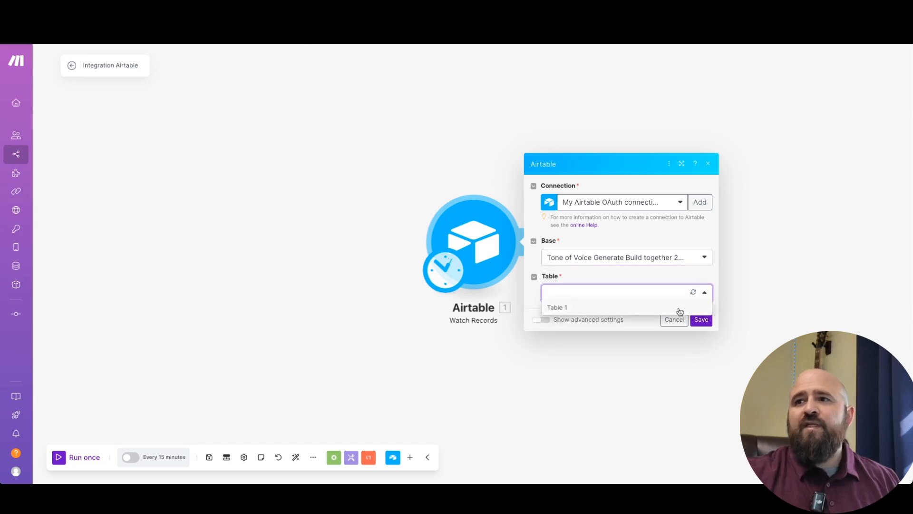
click(694, 292)
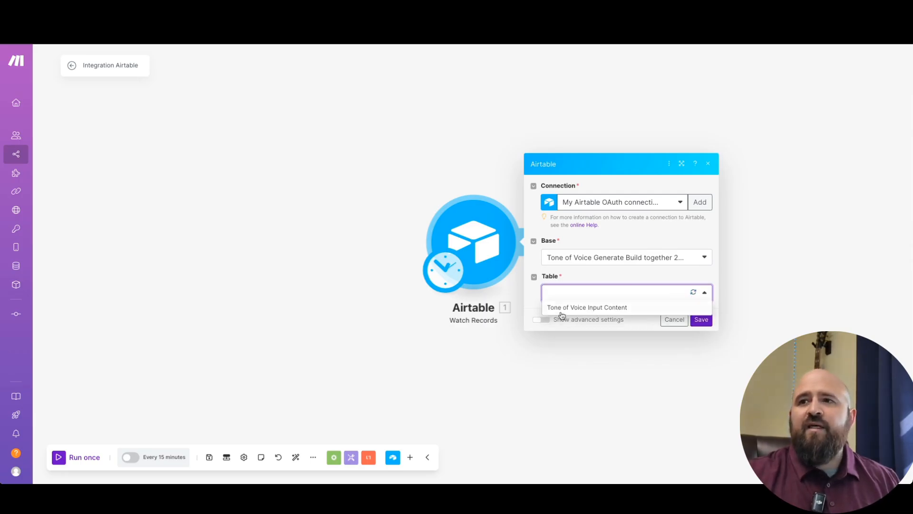
click(594, 308)
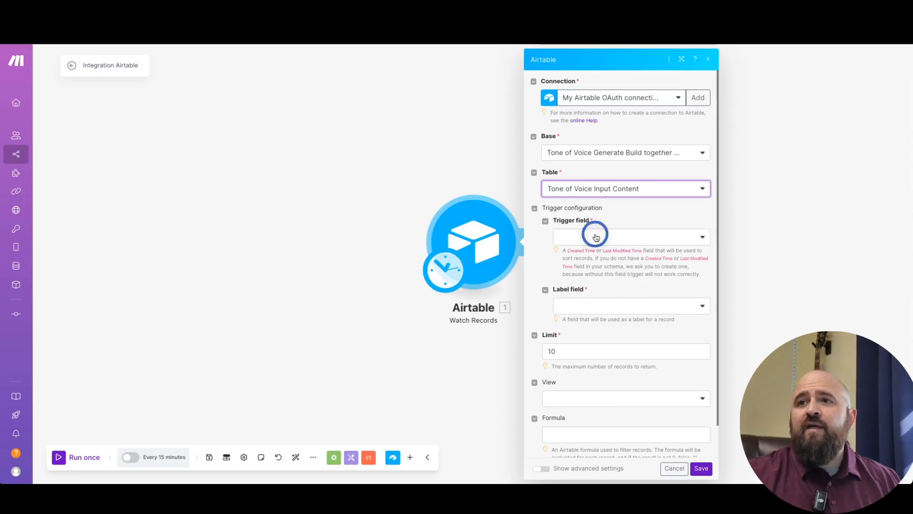
click(594, 236)
click(590, 267)
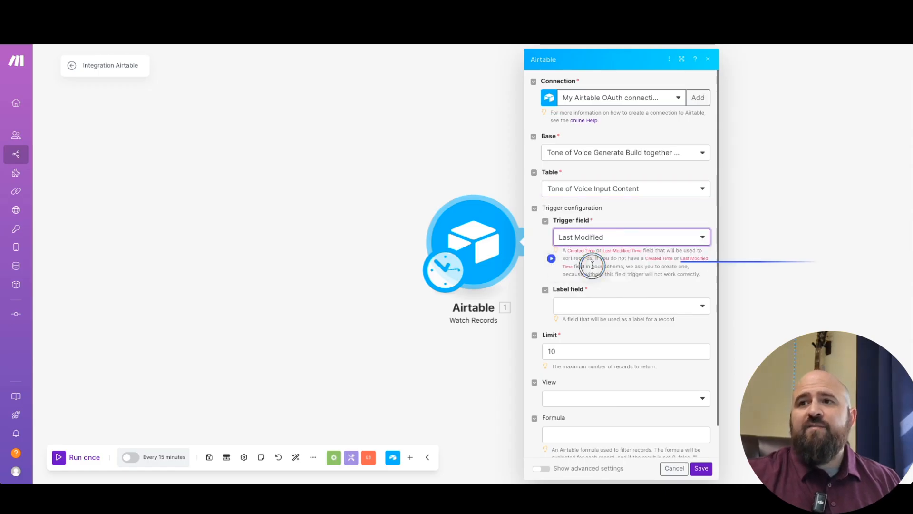
Set the label field to Tone of Voice and the limit to 1, and save the module to start from now on
click(651, 310)
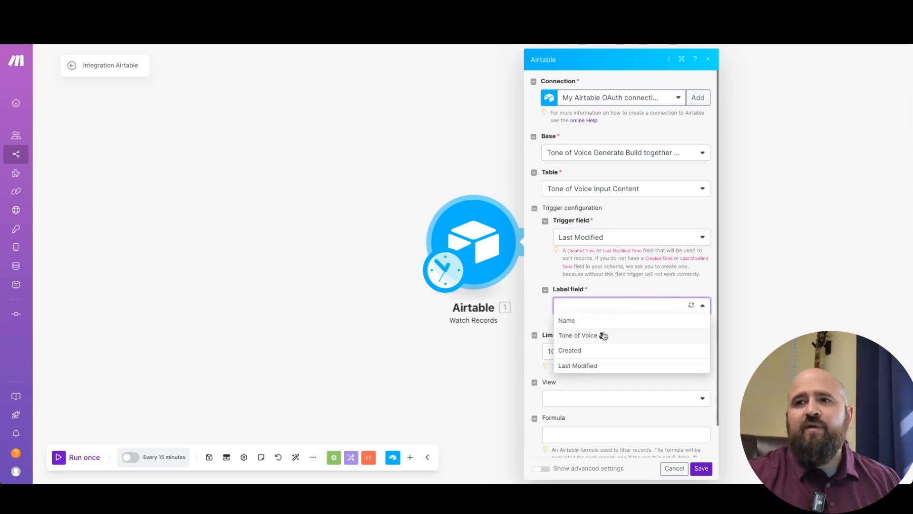
click(580, 336)
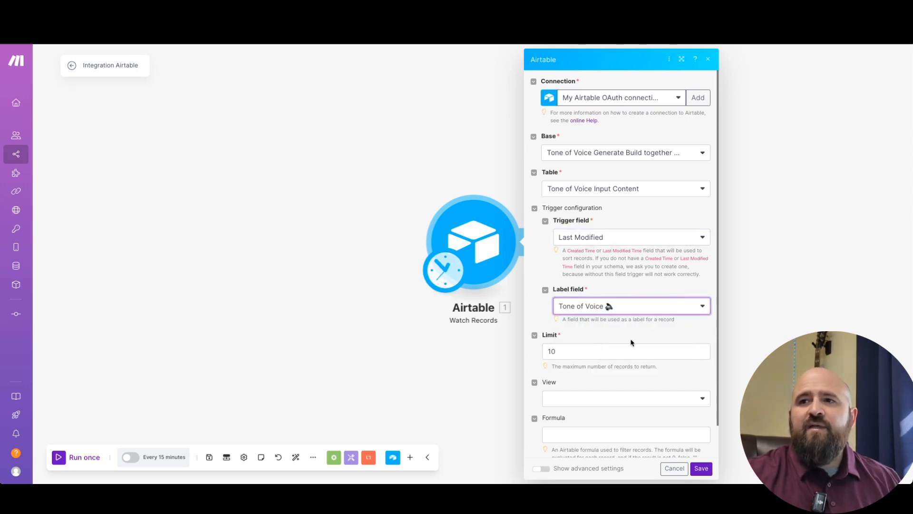
click(570, 353)
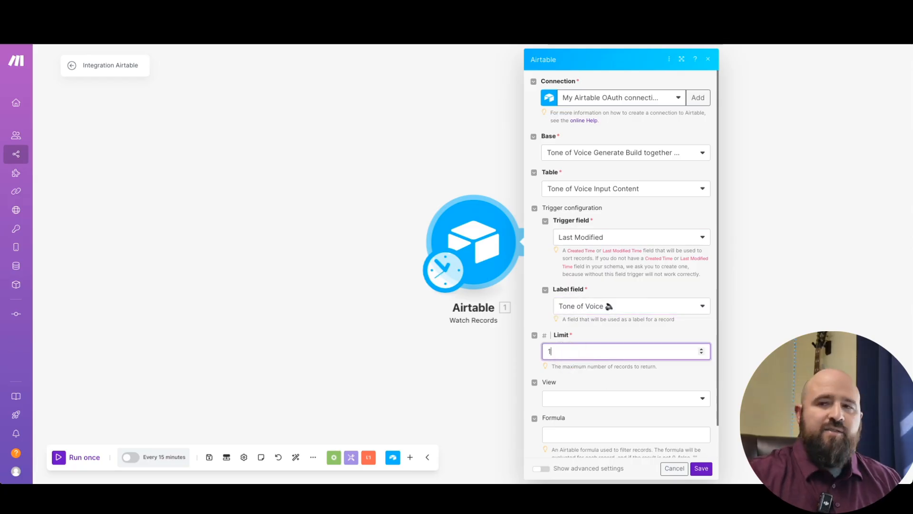
click(701, 468)
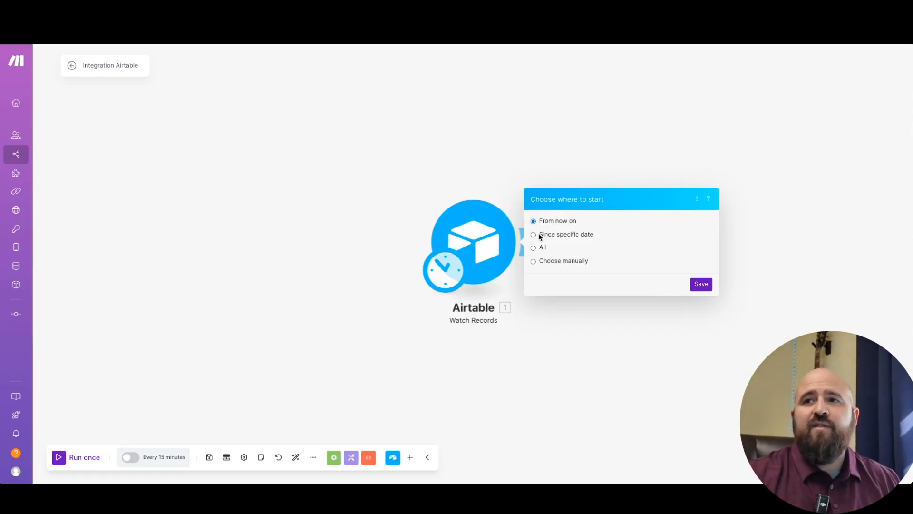
click(701, 284)
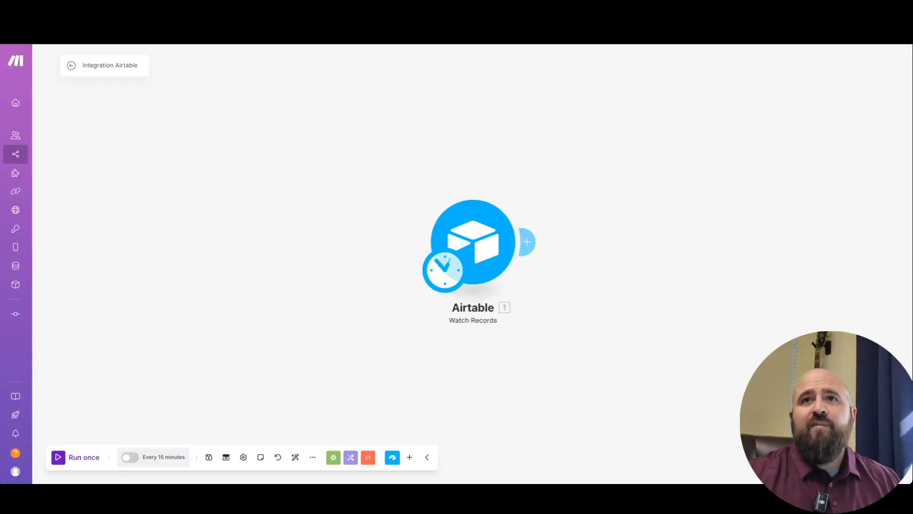
Run the new scenario once and check the output of the Airtable Watch Records module
drag(442, 238, 282, 237)
right_click(311, 236)
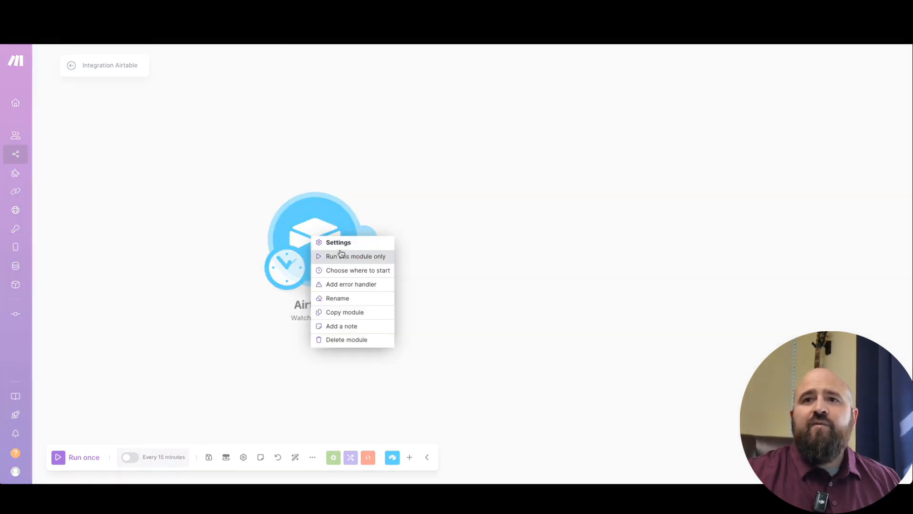
click(186, 287)
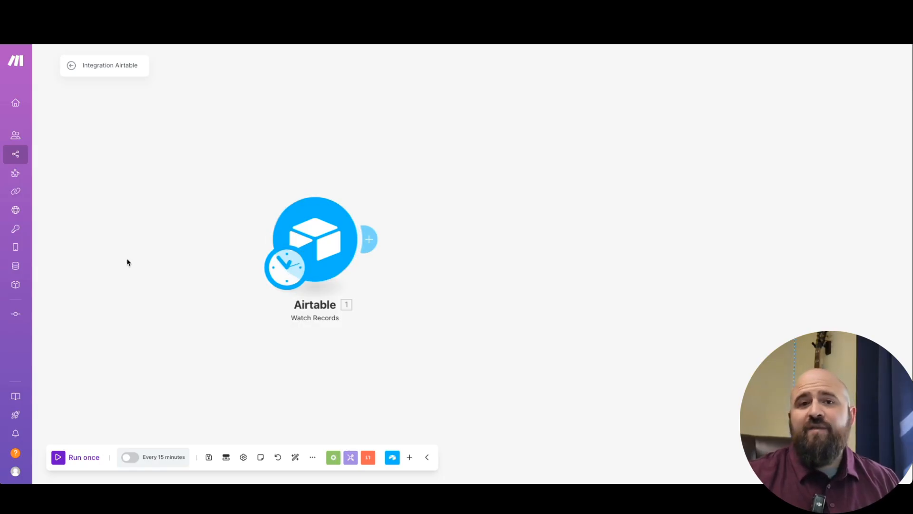
click(91, 454)
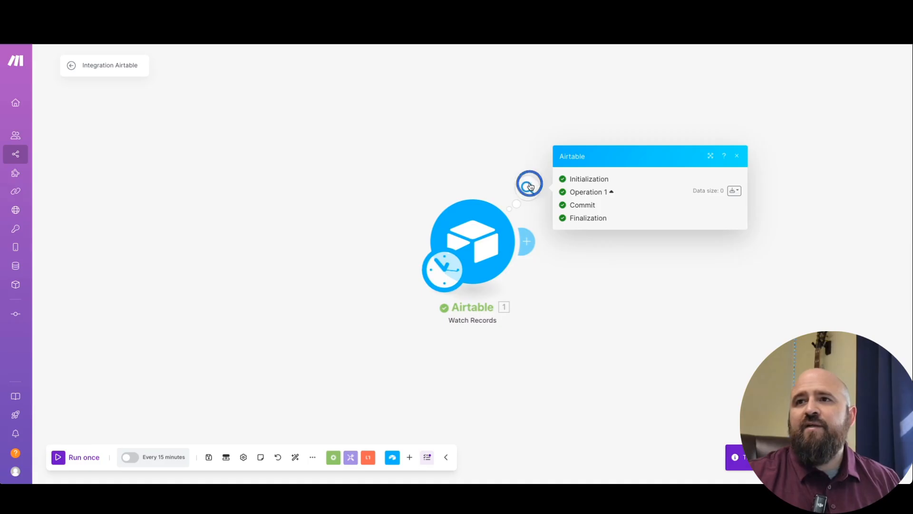
click(570, 237)
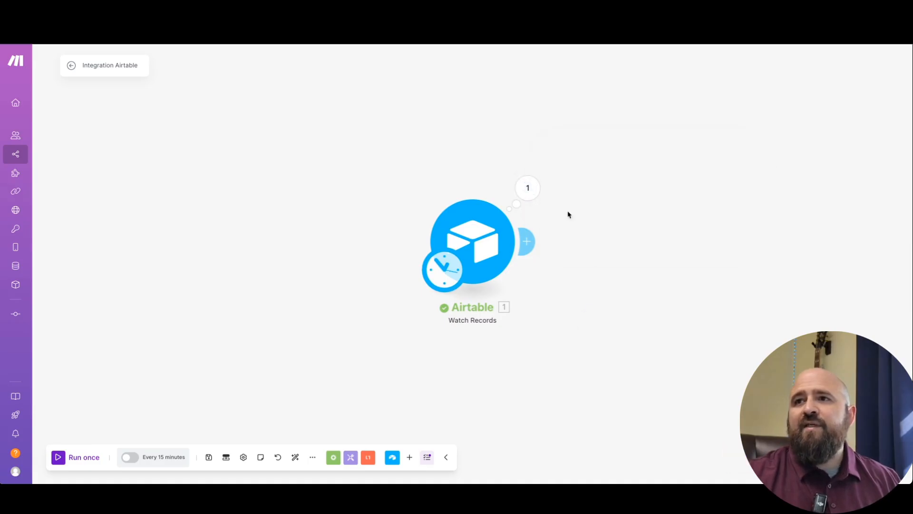
click(528, 187)
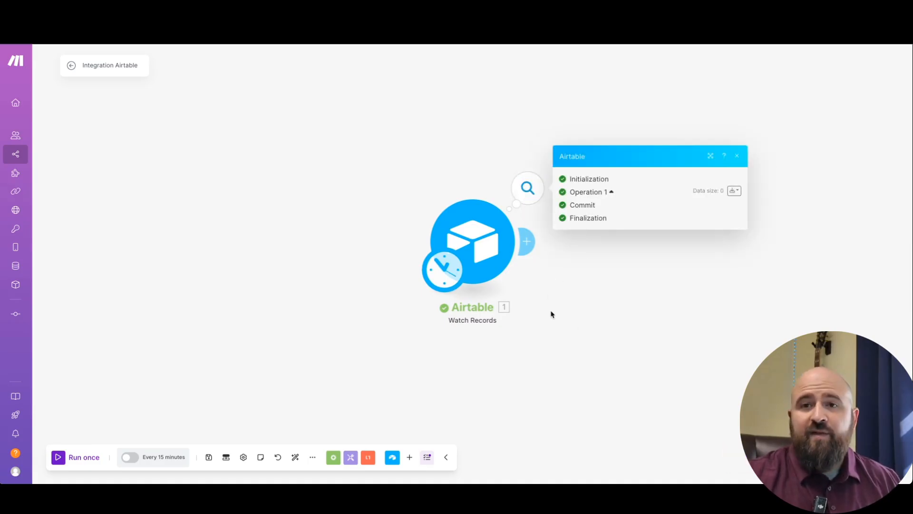
Run only the Airtable Watch Records module and check its output
click(486, 245)
right_click(484, 244)
click(455, 154)
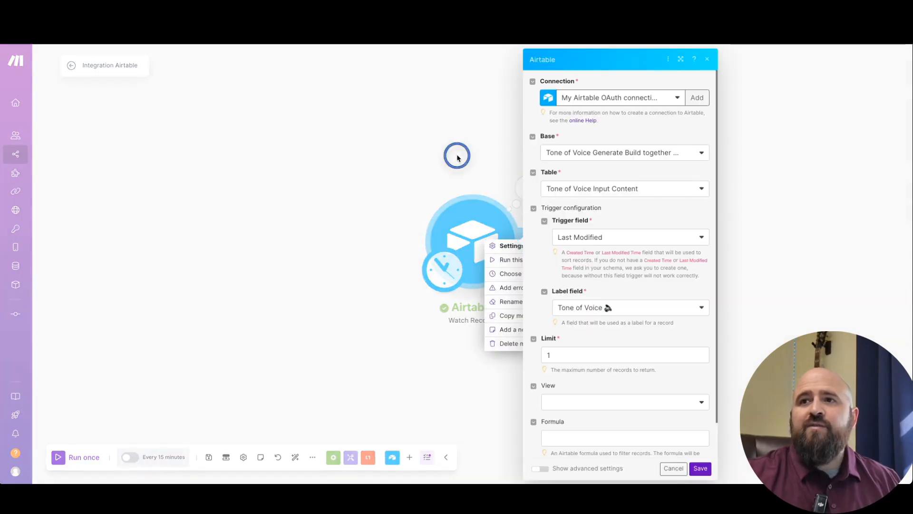
right_click(487, 257)
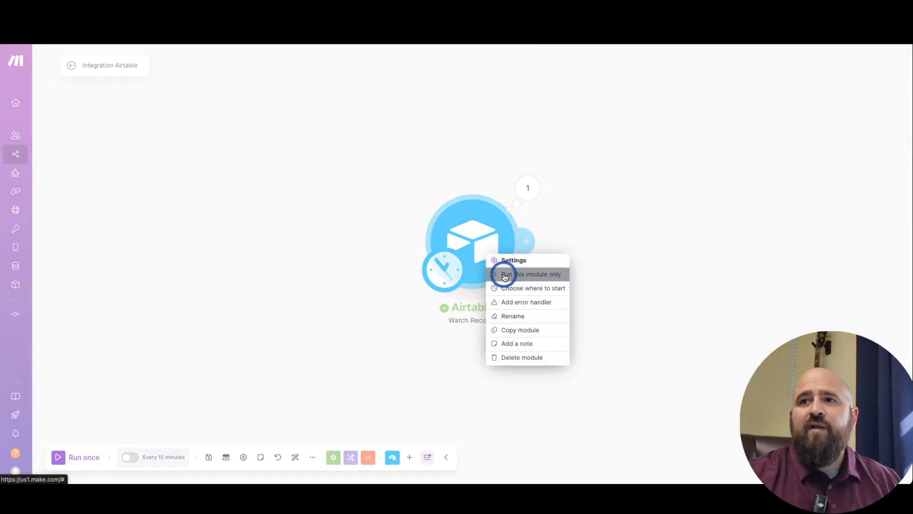
click(505, 274)
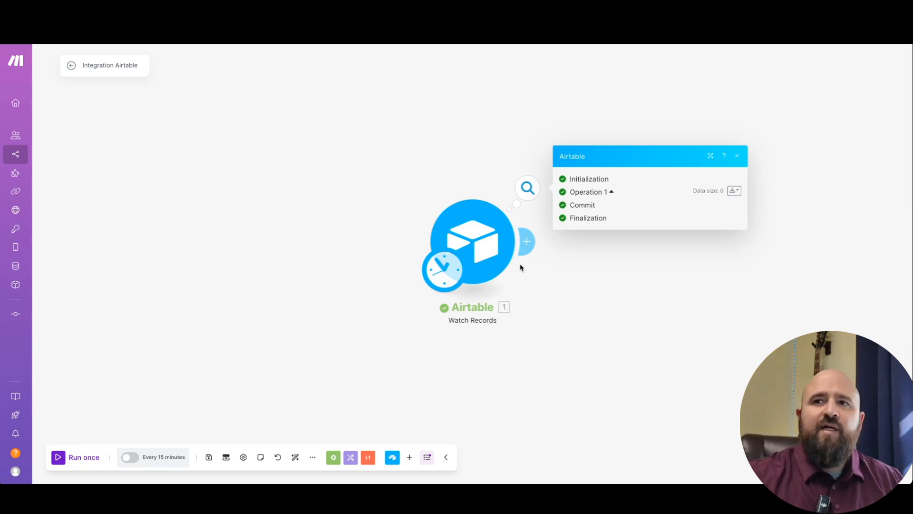
click(564, 303)
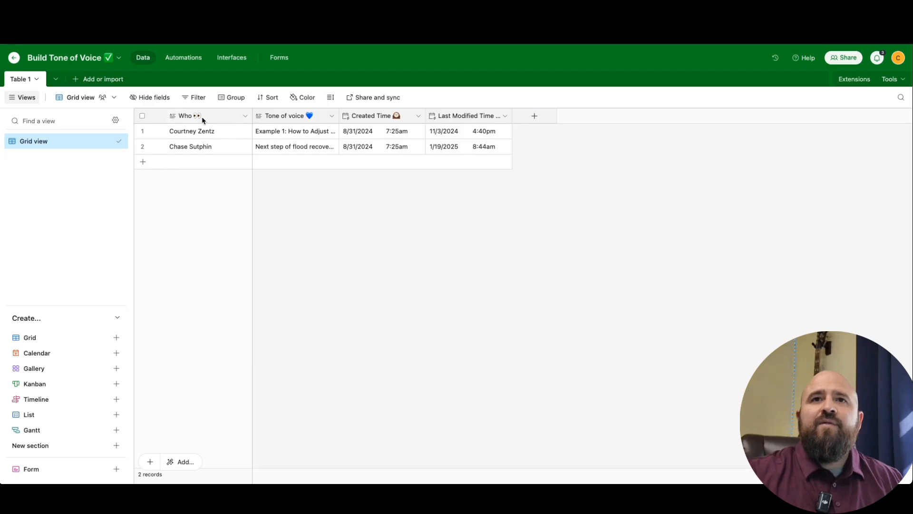
Switch to the Build Tone of Voice base in Airtable and copy the second record's full Tone of voice text
click(194, 147)
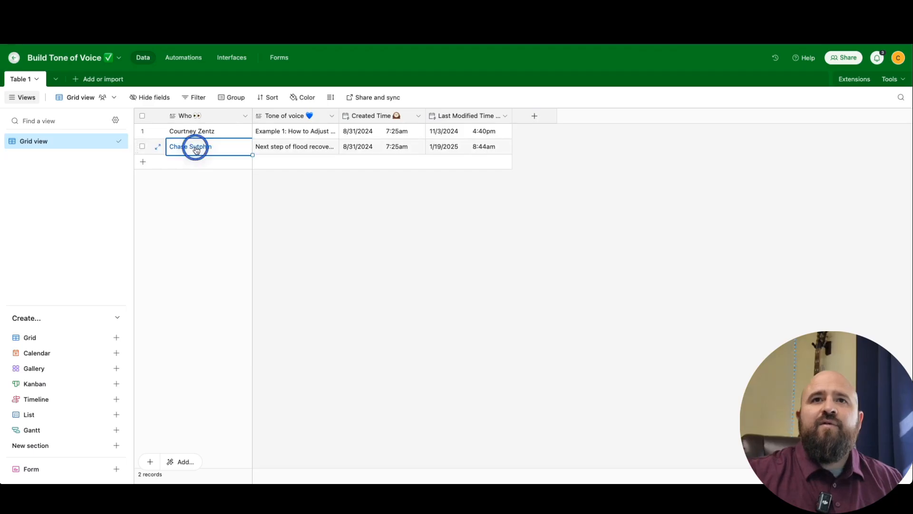
click(302, 147)
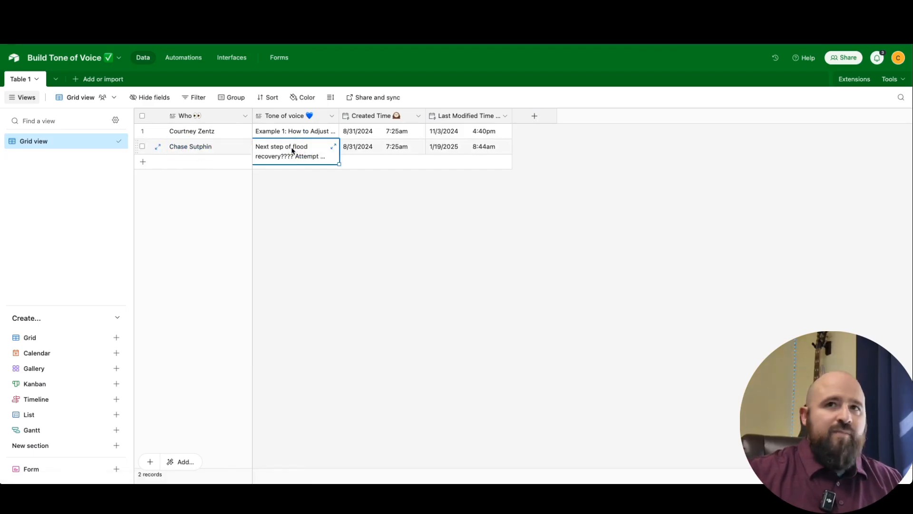
click(333, 146)
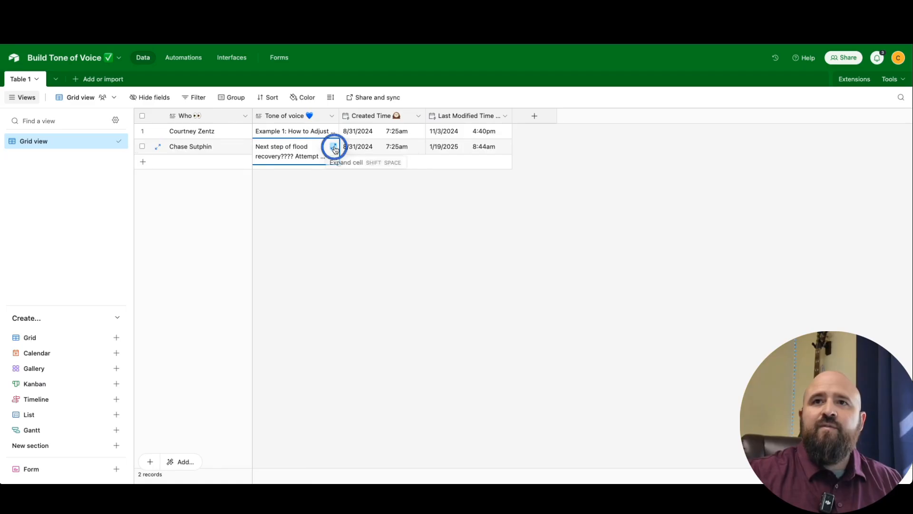
click(379, 256)
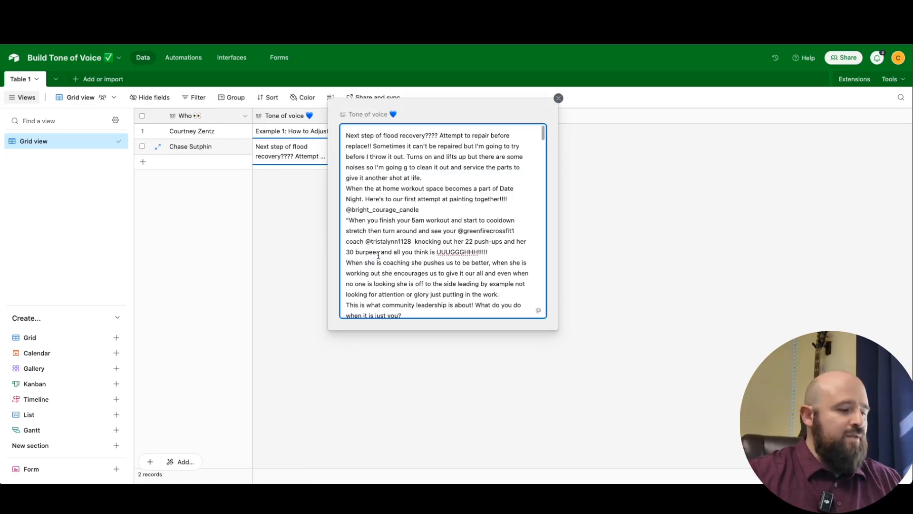
key(ctrl+a)
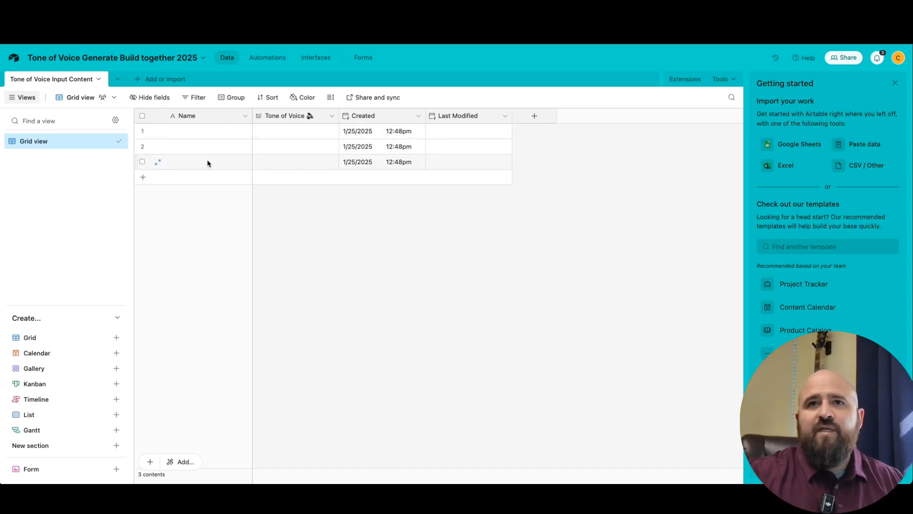
Add a record to Tone of Voice Input Content with the person's name and the copied text as Tone of Voice
click(142, 177)
click(173, 176)
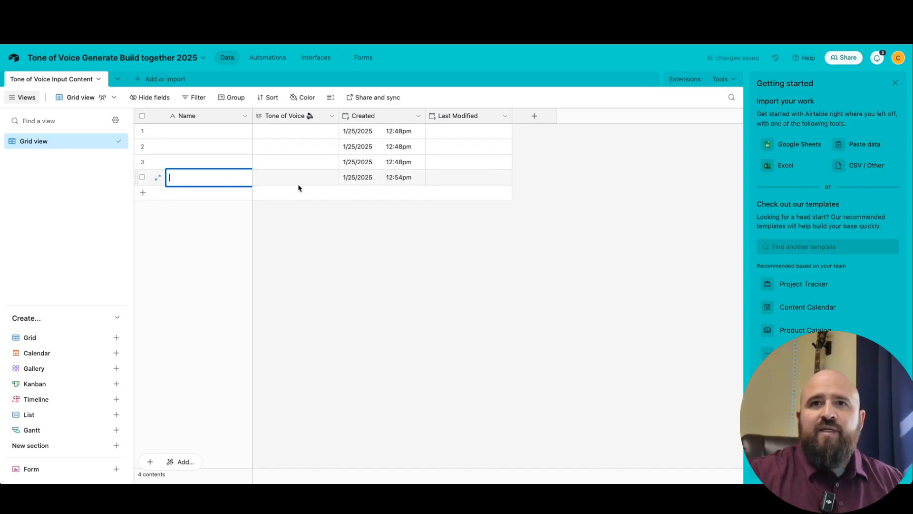
key(super+v)
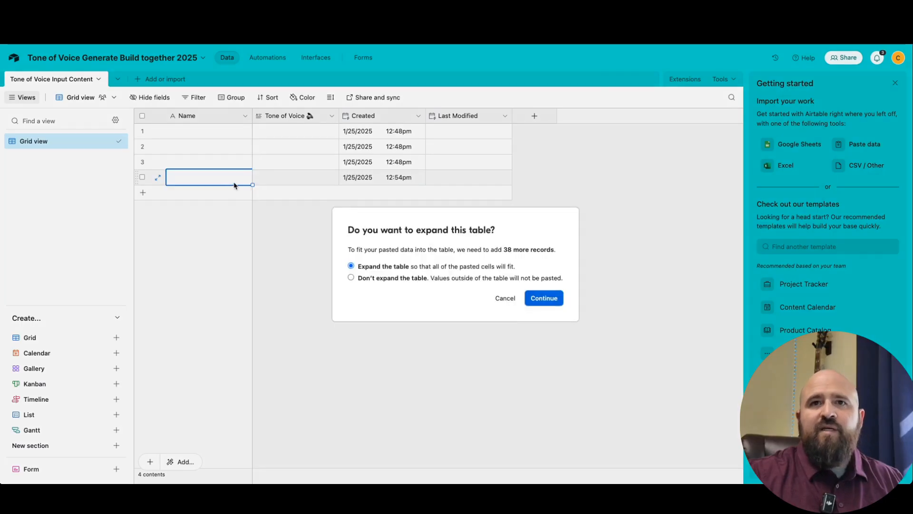
click(533, 298)
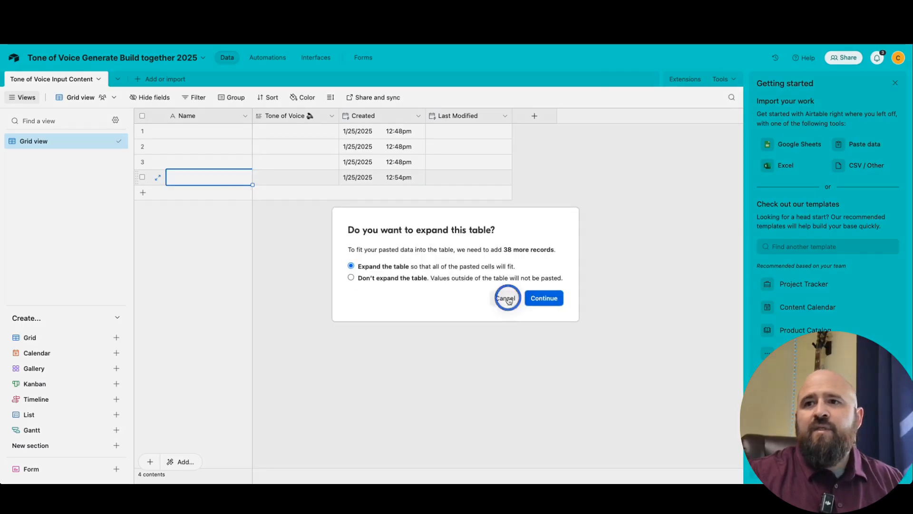
Delete the three empty records above the filled record in Tone of Voice Input Content
click(143, 131)
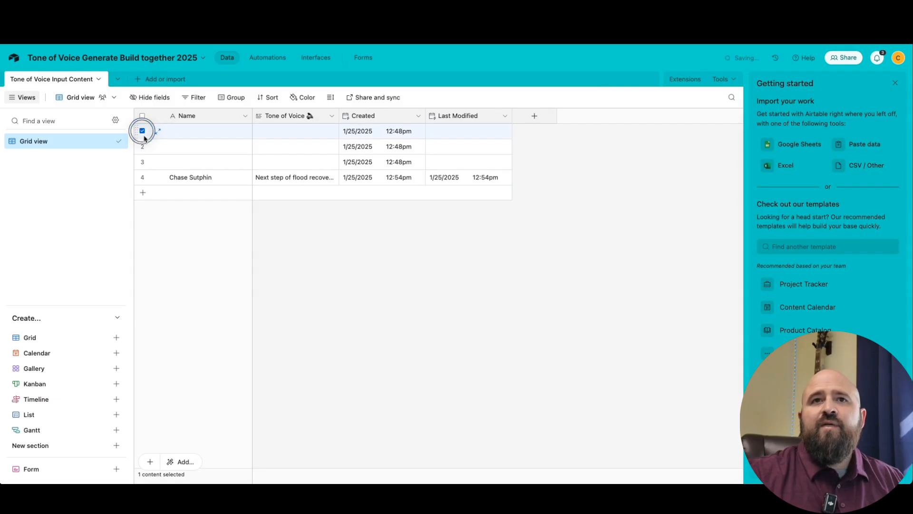
click(142, 146)
click(142, 161)
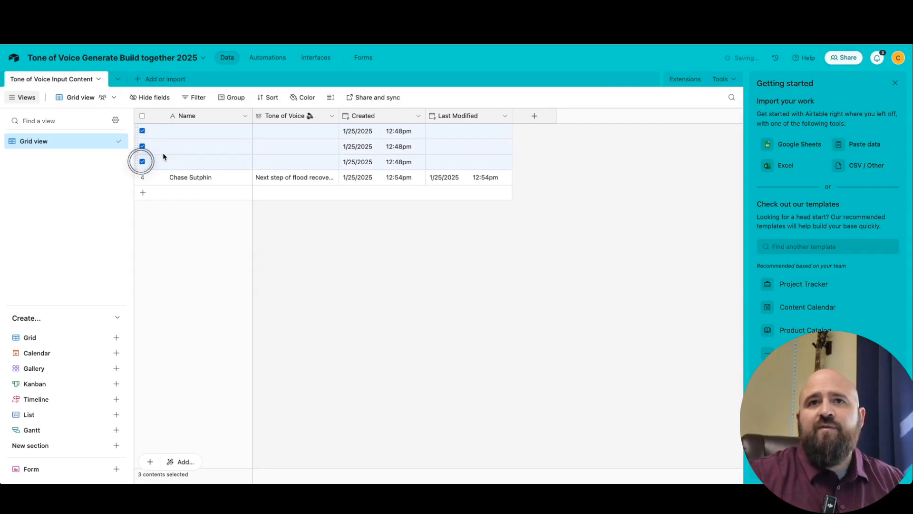
right_click(199, 147)
click(259, 184)
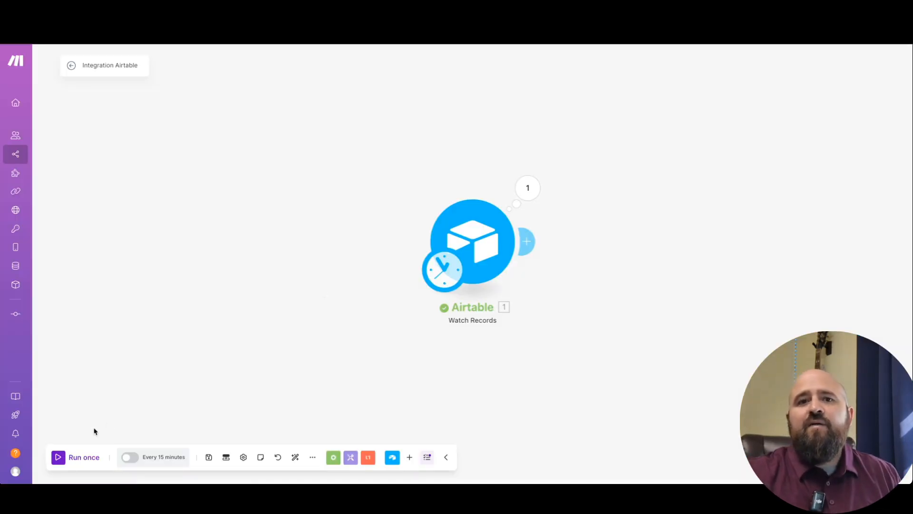
Switch to Make, run the scenario once and examine the Tone of Voice text in the Airtable output bundle
click(89, 462)
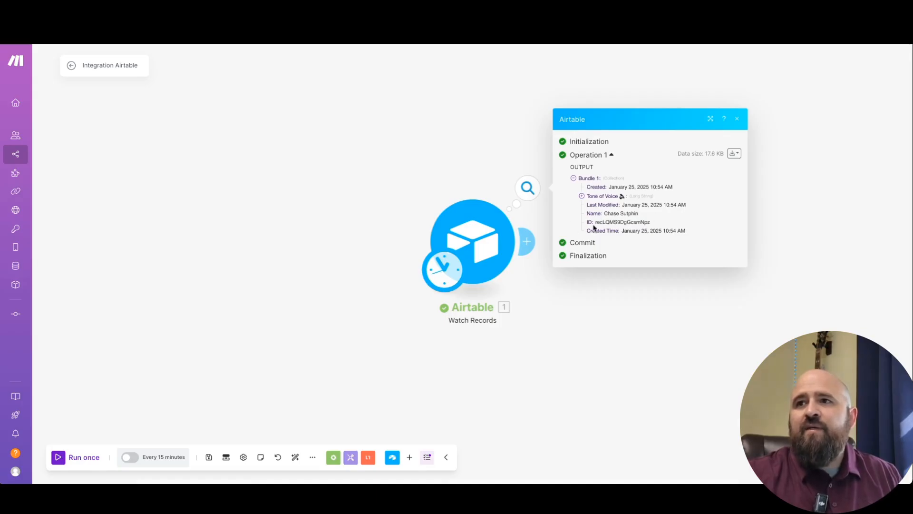
click(582, 195)
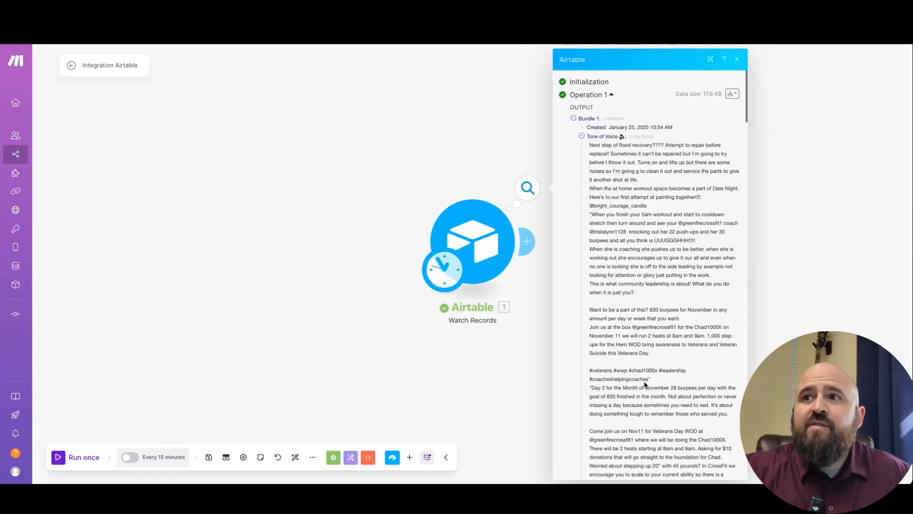
click(417, 115)
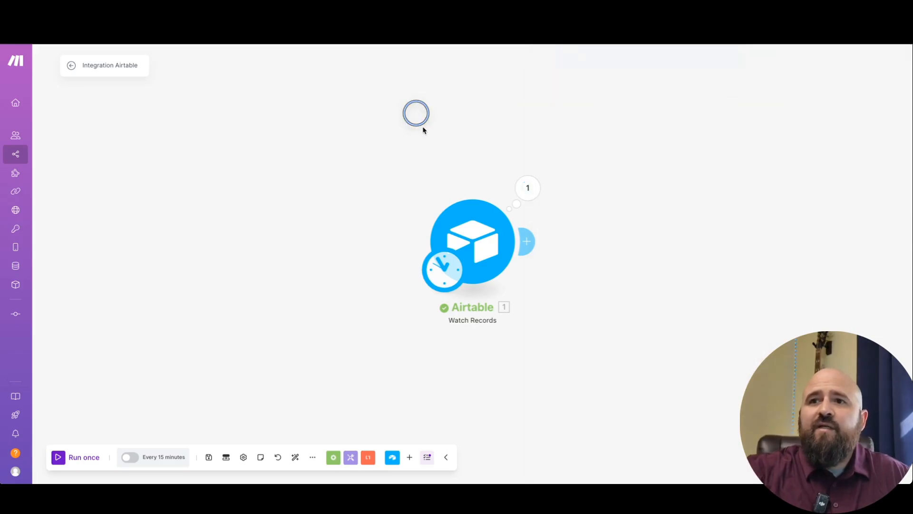
Move the Airtable module aside to free canvas space and copy 1) Vocab & Word Choice from the 10 Step - Tone of Voice Generator scenario
drag(468, 233, 170, 223)
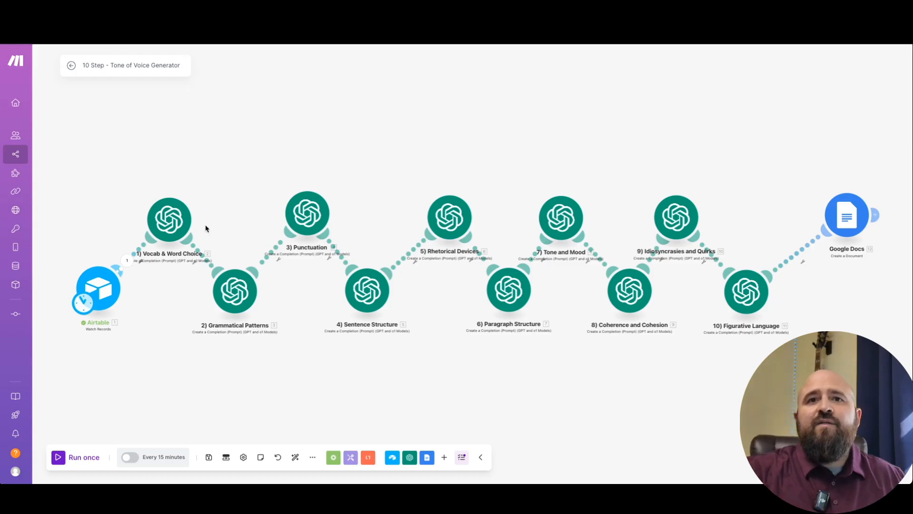
right_click(169, 229)
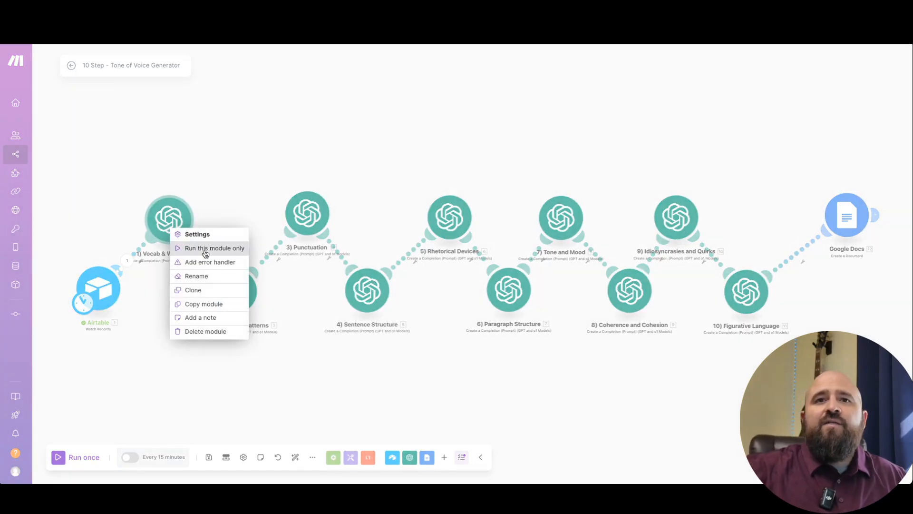
click(207, 304)
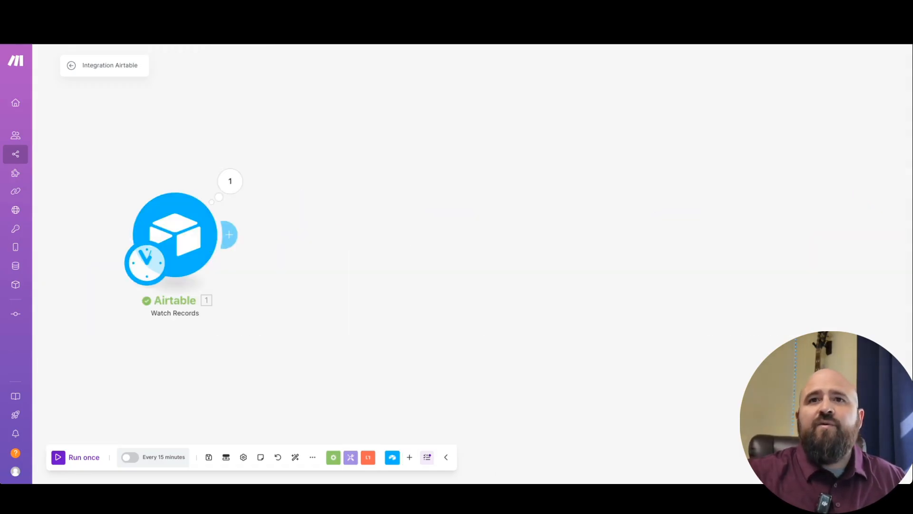
Paste the Vocab & Word Choice module into the Integration Airtable scenario and link it after the Airtable module
right_click(314, 234)
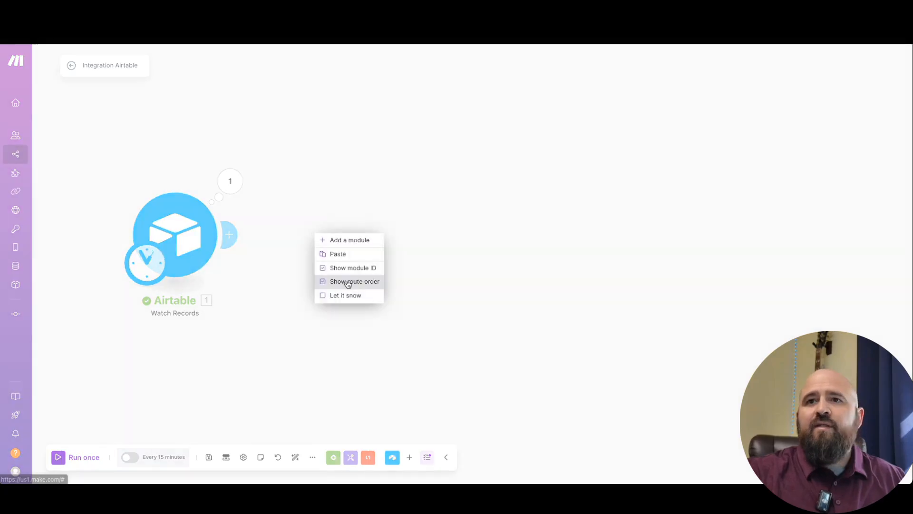
click(348, 254)
drag(454, 246, 516, 243)
drag(495, 347, 228, 322)
Open the Vocab & Word Choice module's settings, view its OpenAI connections and open the form for creating a new connection
click(380, 212)
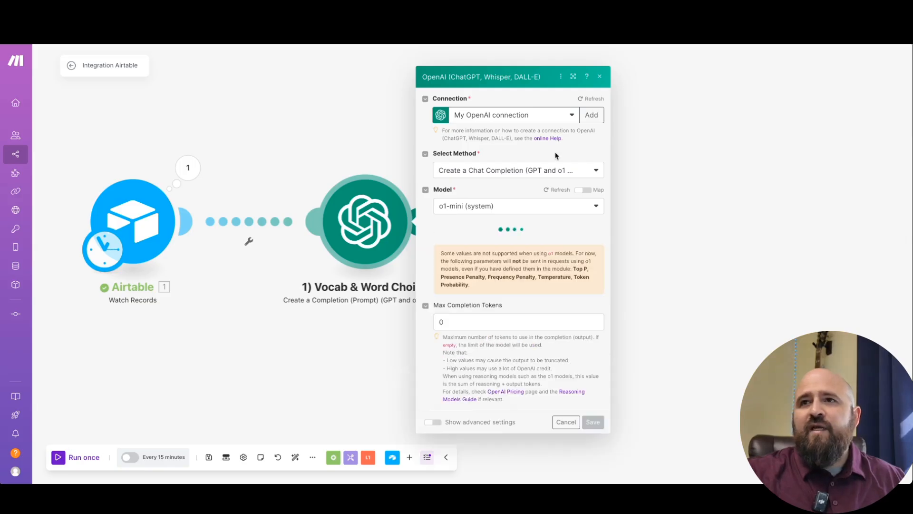
click(536, 114)
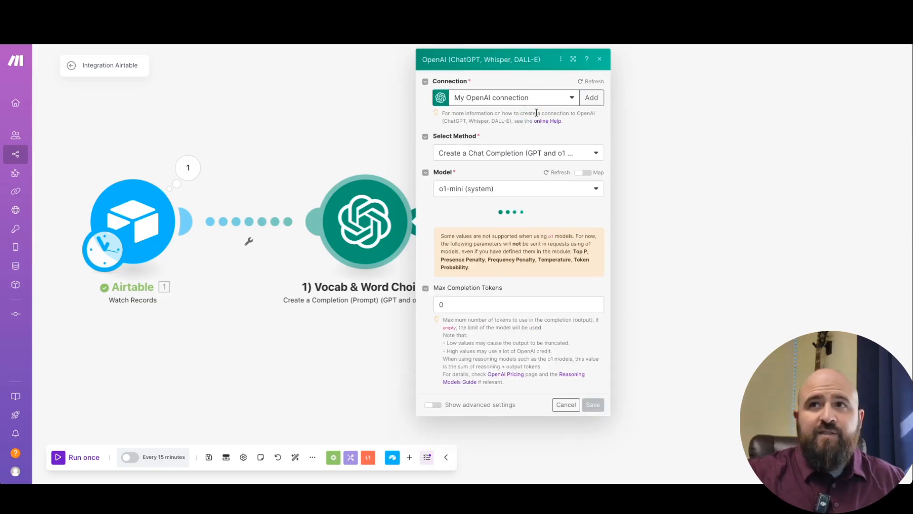
click(537, 105)
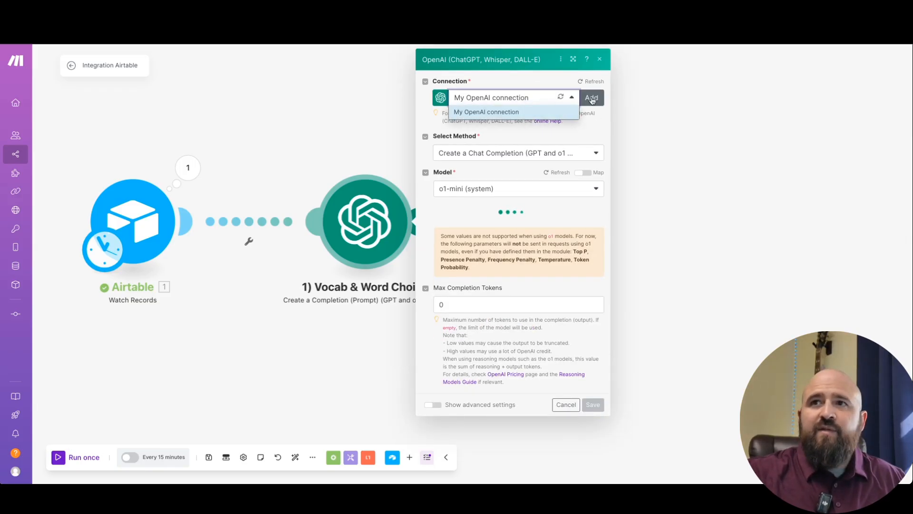
click(534, 74)
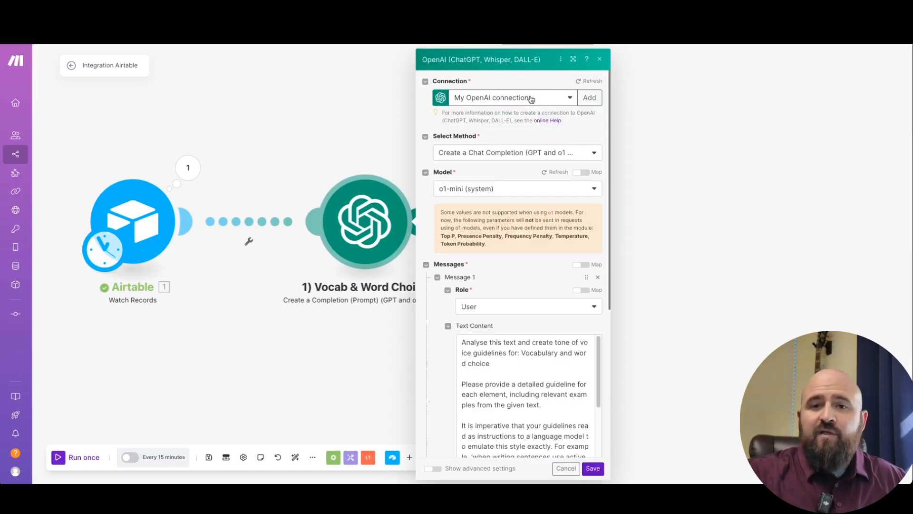
click(589, 98)
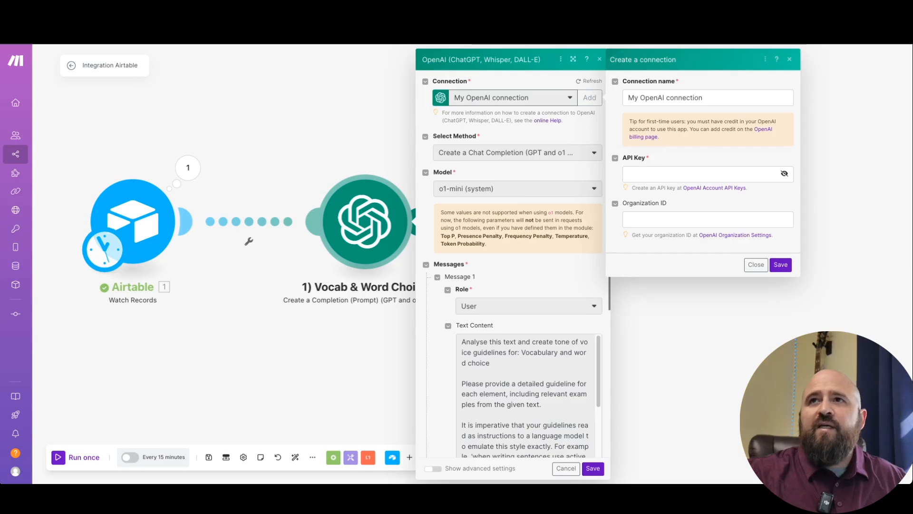
Go to platform.openai.com in a new browser tab and open the organization's API keys page
key(super+t)
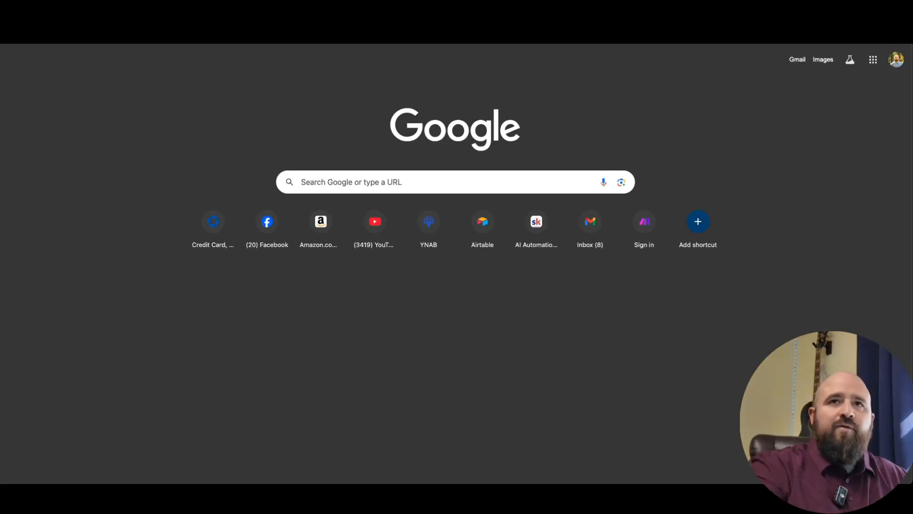
text(platfor)
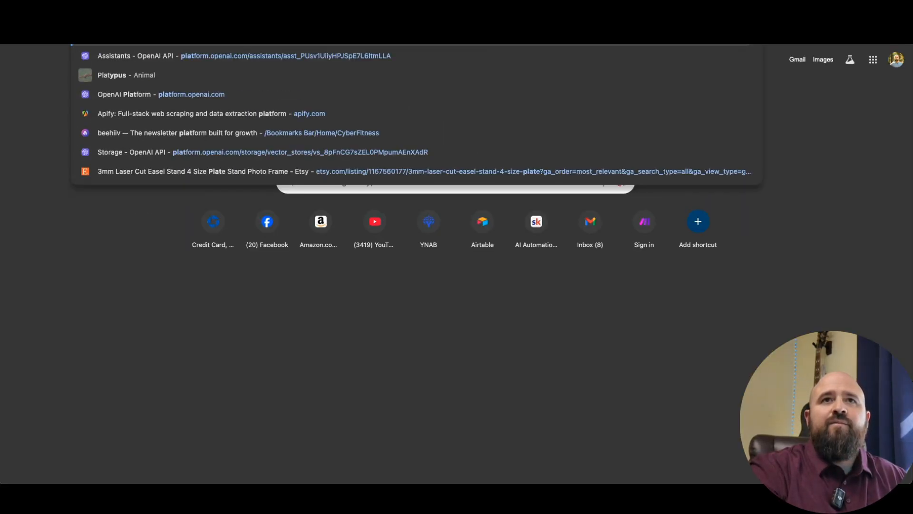
text(m.open)
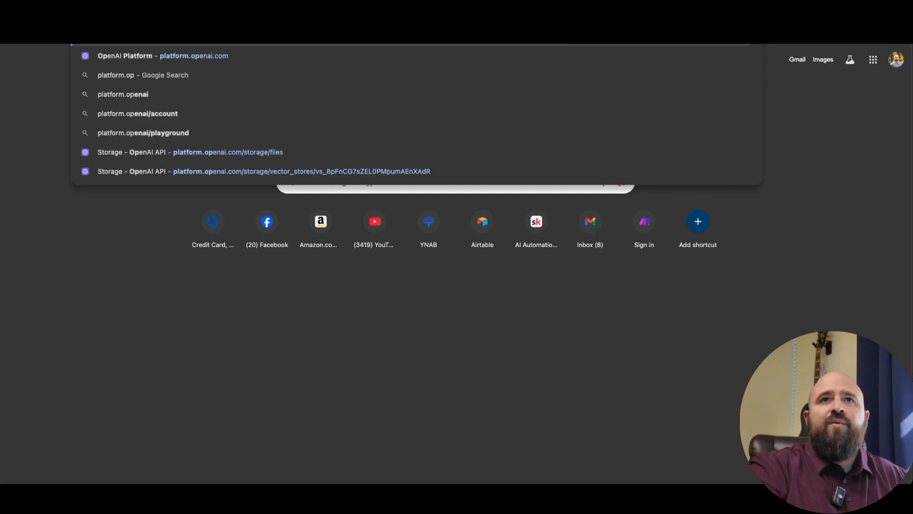
text(ai.com)
key(Return)
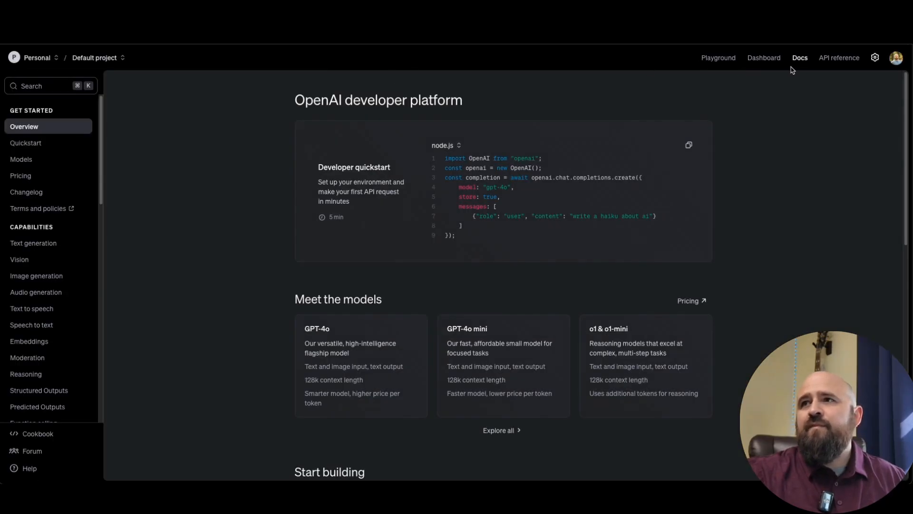
click(875, 57)
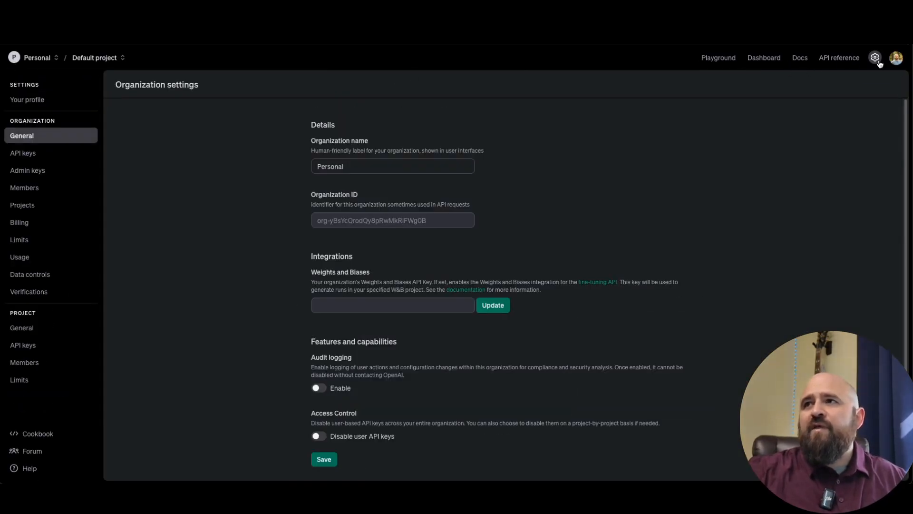
click(28, 154)
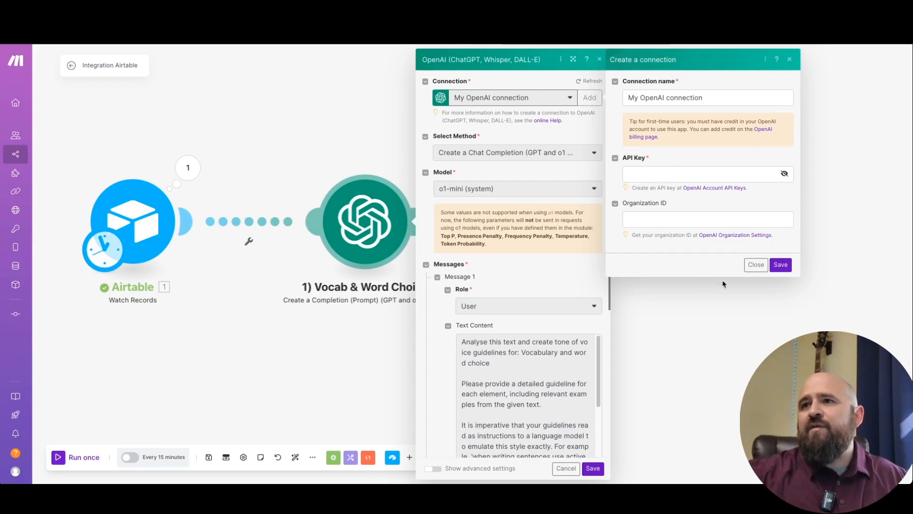
Close Make's new OpenAI connection form without saving, and view the Billing page on the OpenAI platform
click(750, 267)
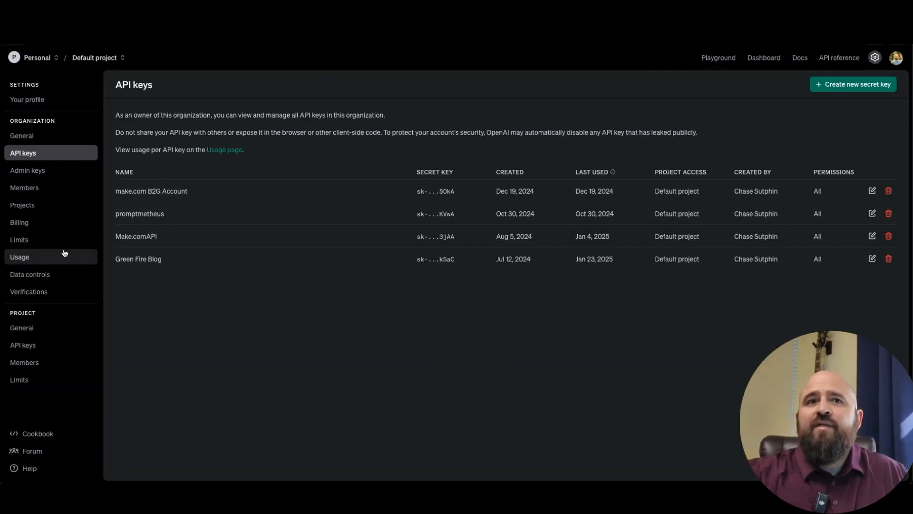
click(38, 225)
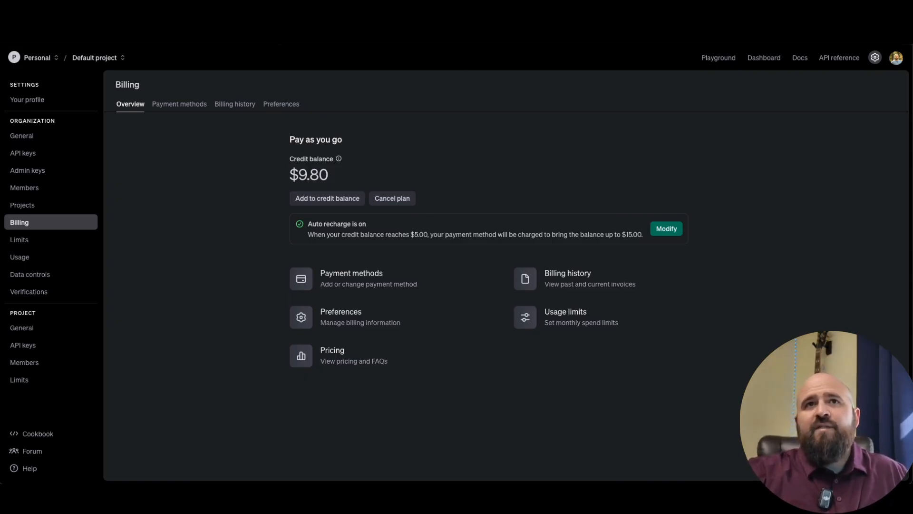
Return to Make and view the method options of the Vocab & Word Choice module, closing its settings without changes
click(199, 14)
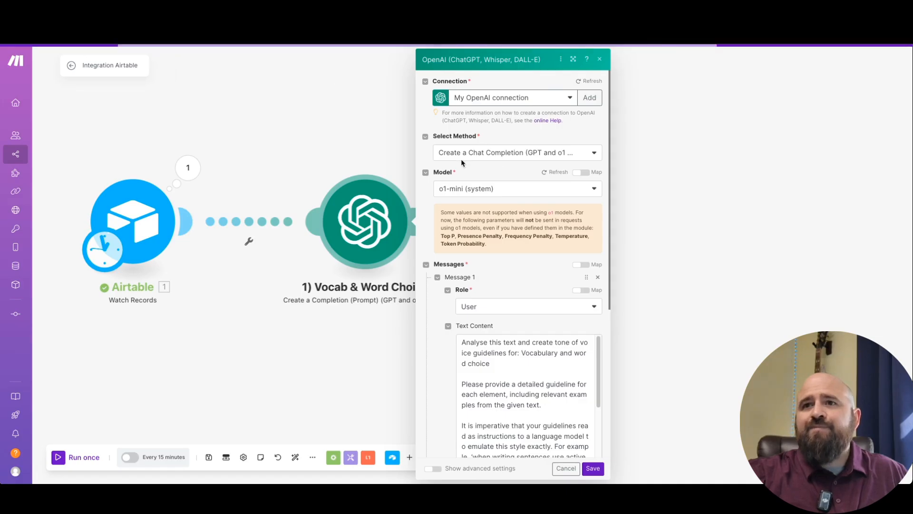
click(514, 152)
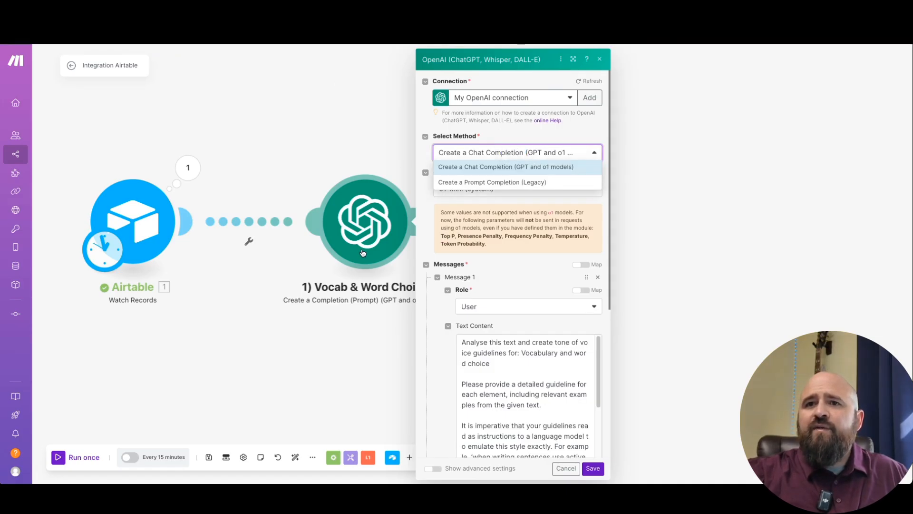
click(359, 115)
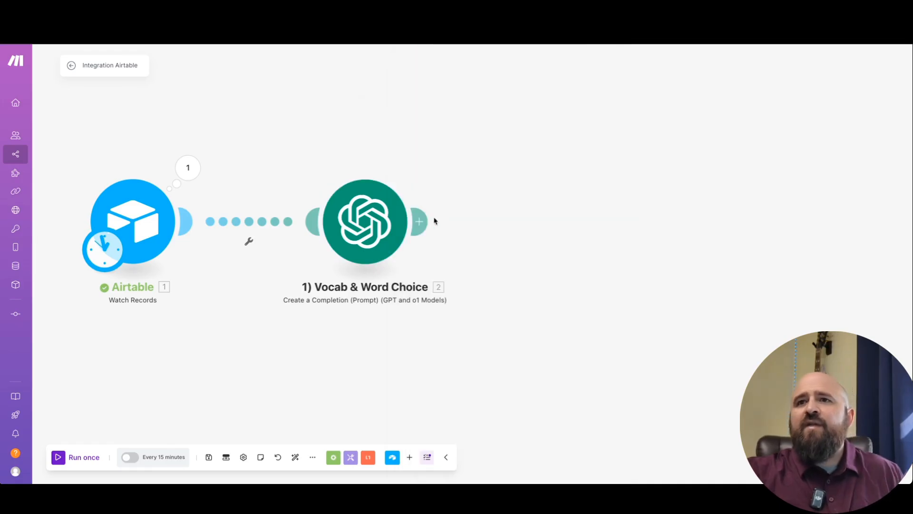
Start adding an OpenAI module after Vocab & Word Choice and open ChatGPT in a new browser tab
click(419, 221)
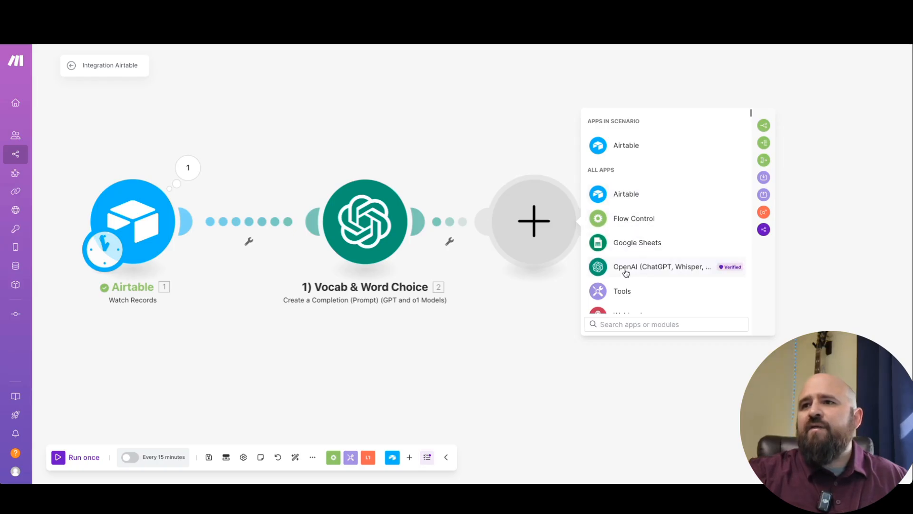
click(626, 269)
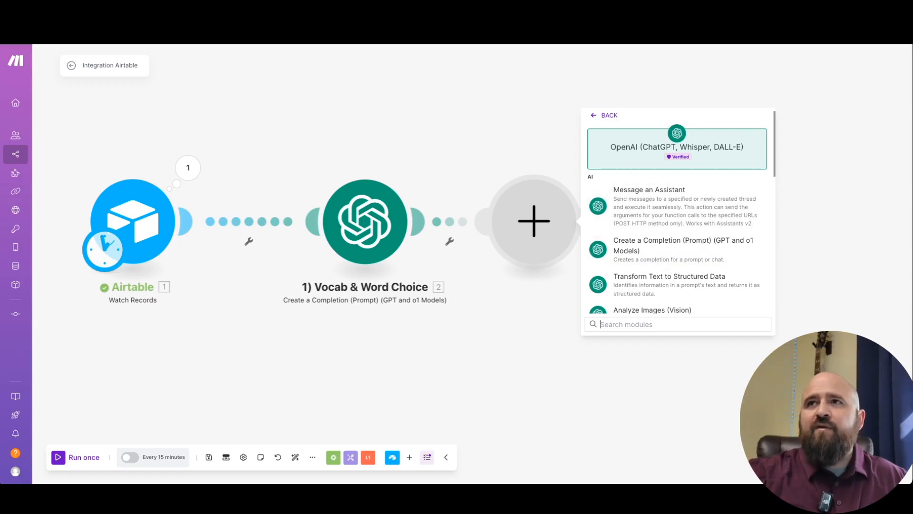
key(super+t)
text(chat)
key(Return)
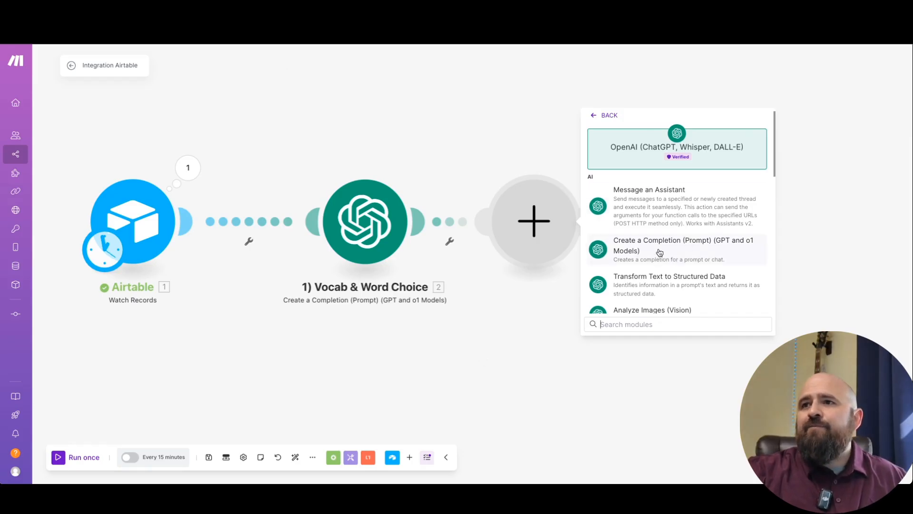
Look through Make's available OpenAI module actions and reopen the Vocab & Word Choice module's settings
scroll(671, 278, down, 3)
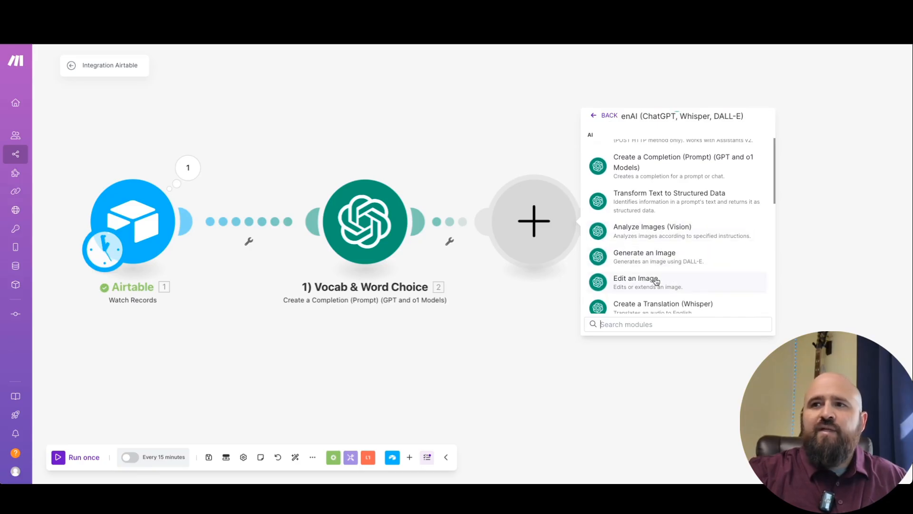
scroll(649, 284, down, 1)
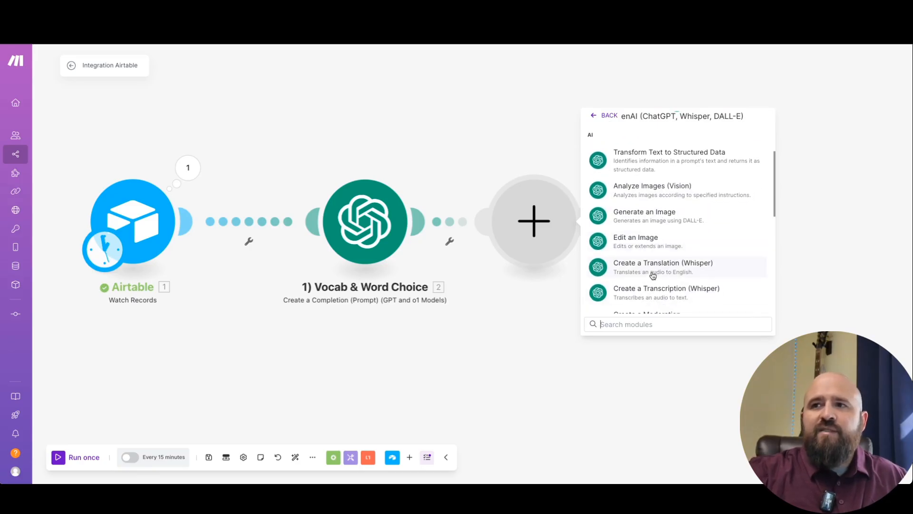
scroll(652, 268, down, 2)
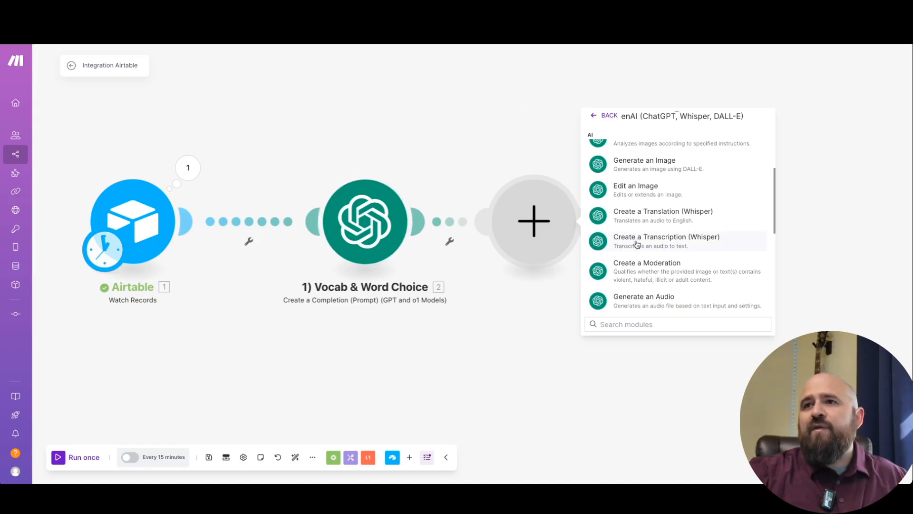
scroll(637, 244, up, 5)
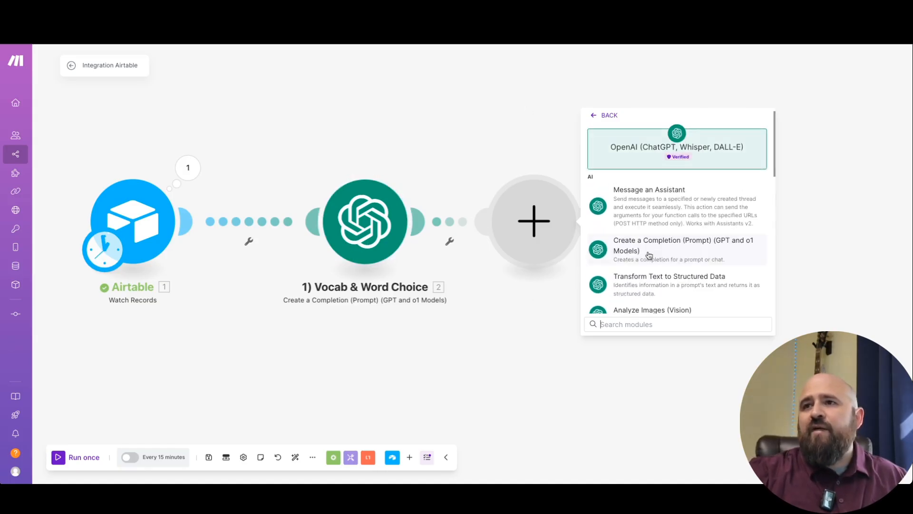
click(379, 221)
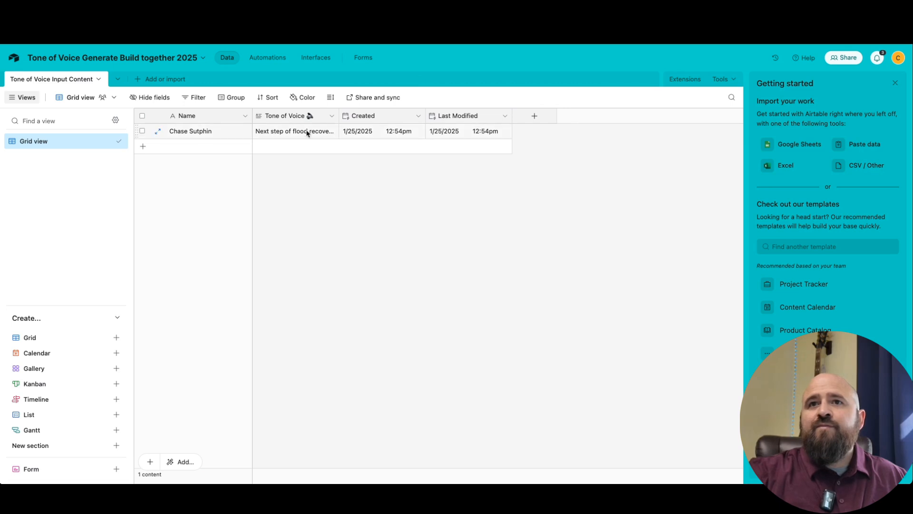
Expand the Tone of Voice cell of the Airtable record, read through its sample text to the end and close it
click(328, 132)
click(328, 131)
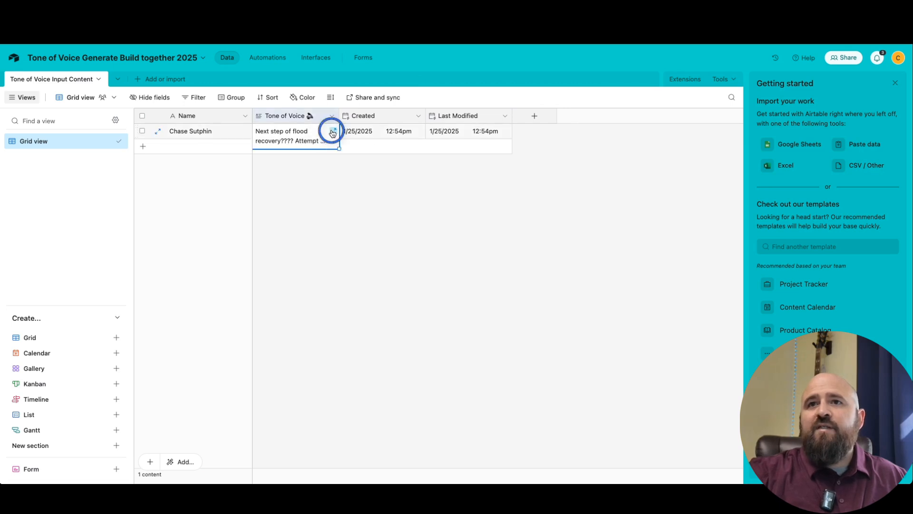
scroll(396, 193, down, 3)
scroll(396, 193, down, 15)
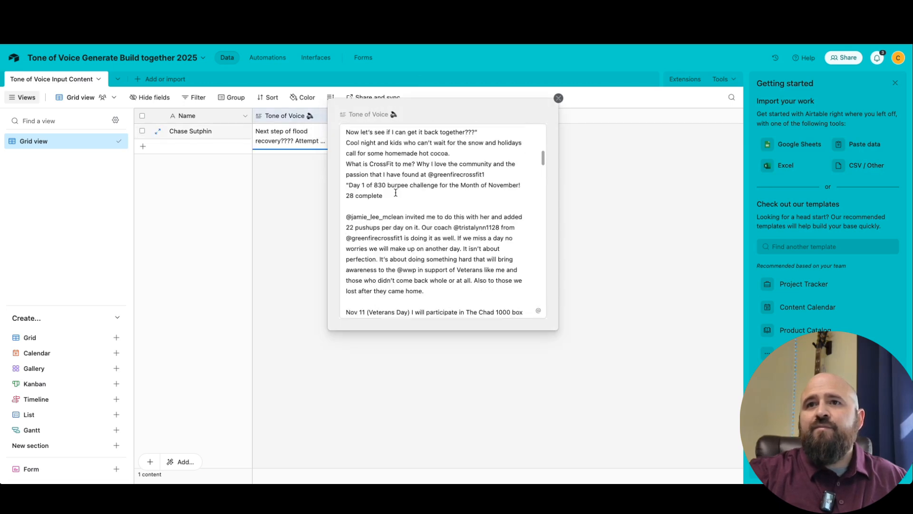
scroll(395, 192, down, 15)
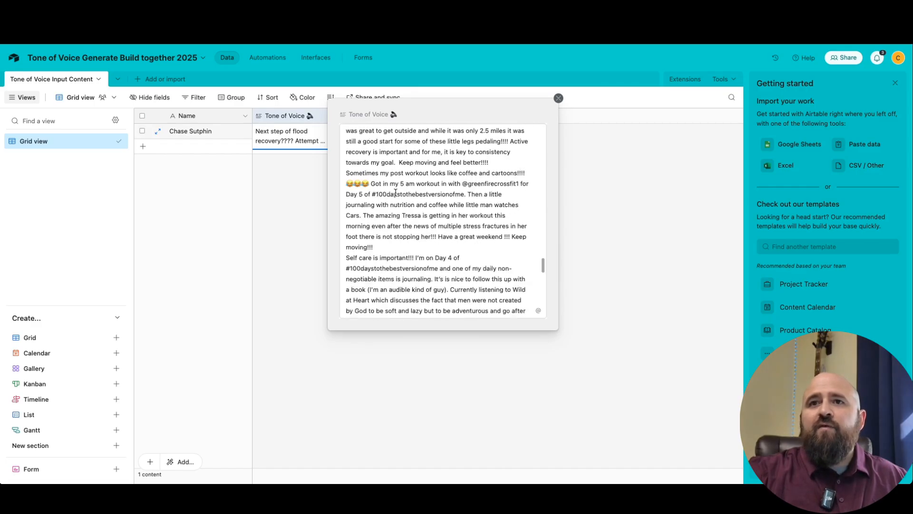
scroll(396, 193, down, 2)
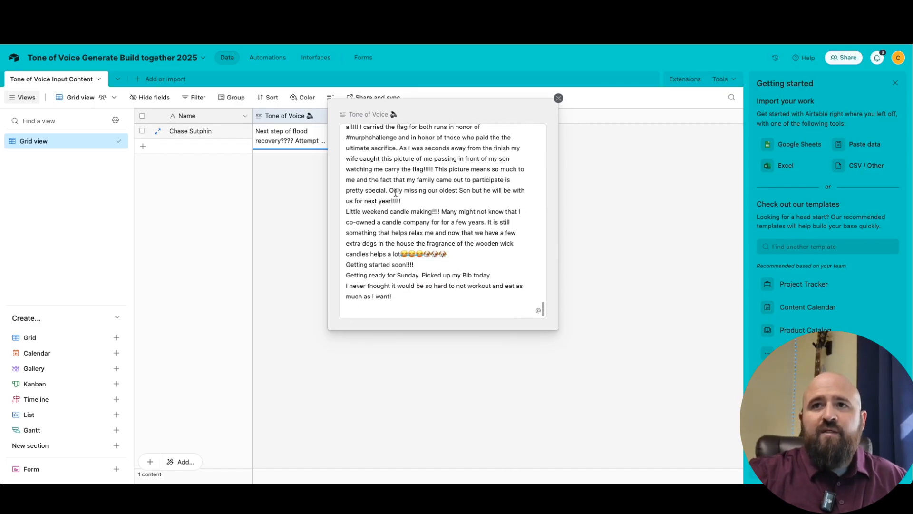
click(431, 384)
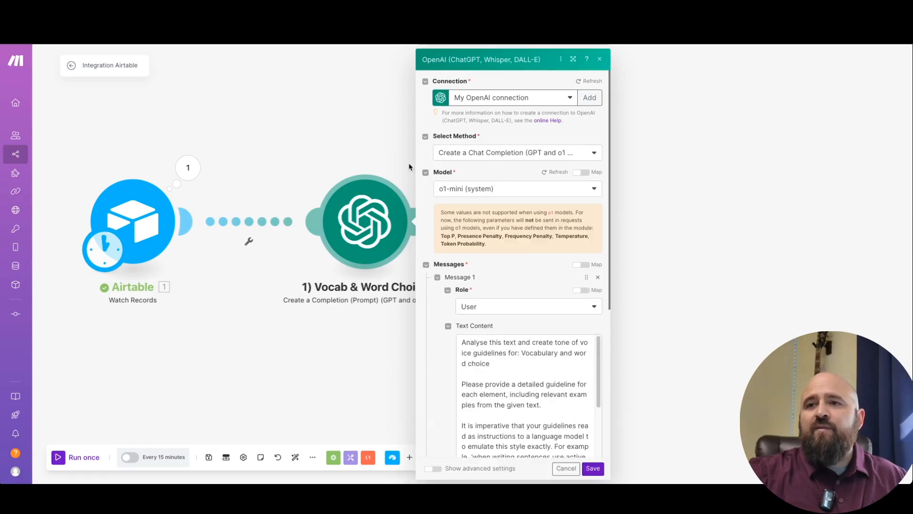
View the model choices in Make's Vocab & Word Choice module and compare them with the model list in ChatGPT
scroll(556, 244, down, 1)
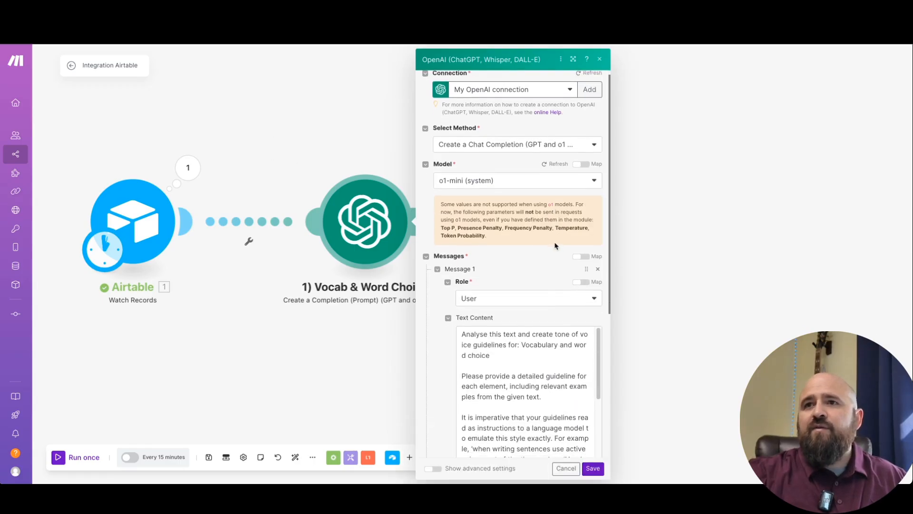
click(498, 180)
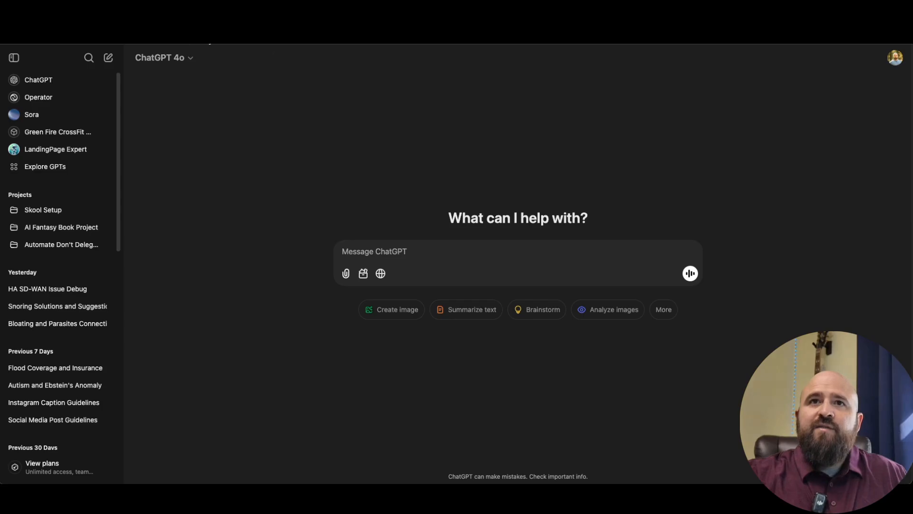
click(187, 57)
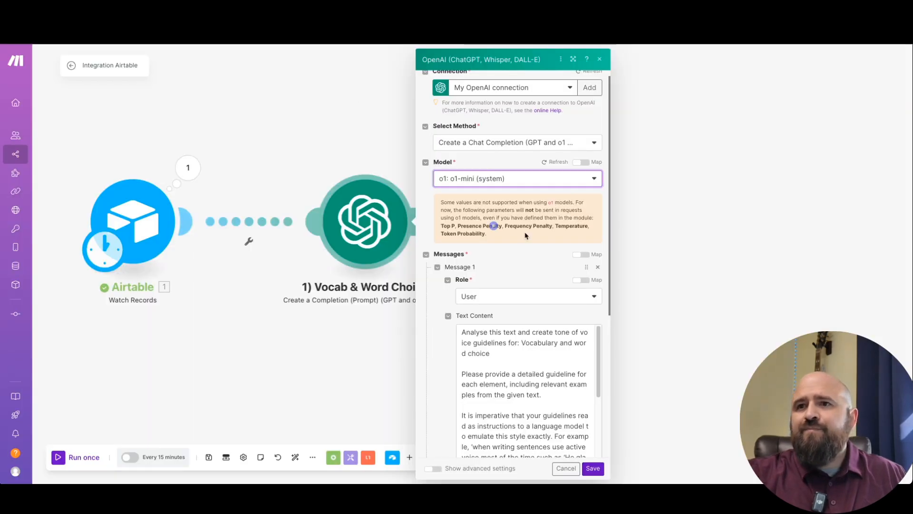
Review the message and token settings of the Vocab & Word Choice module in Make and view Message 1's role options
scroll(485, 224, down, 2)
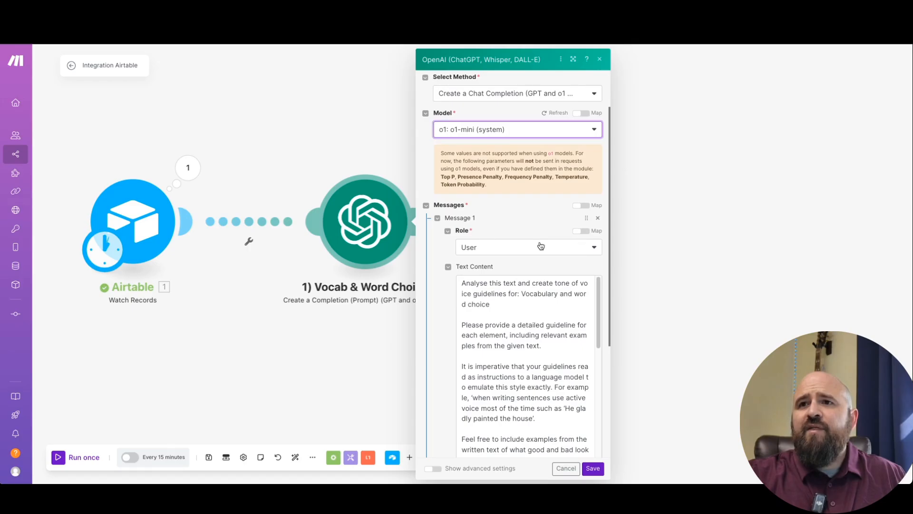
scroll(528, 276, down, 4)
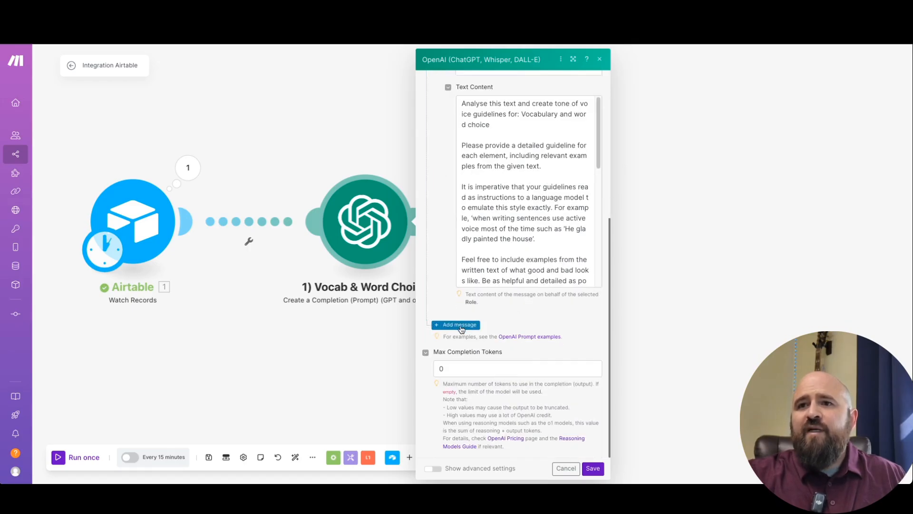
scroll(468, 267, up, 3)
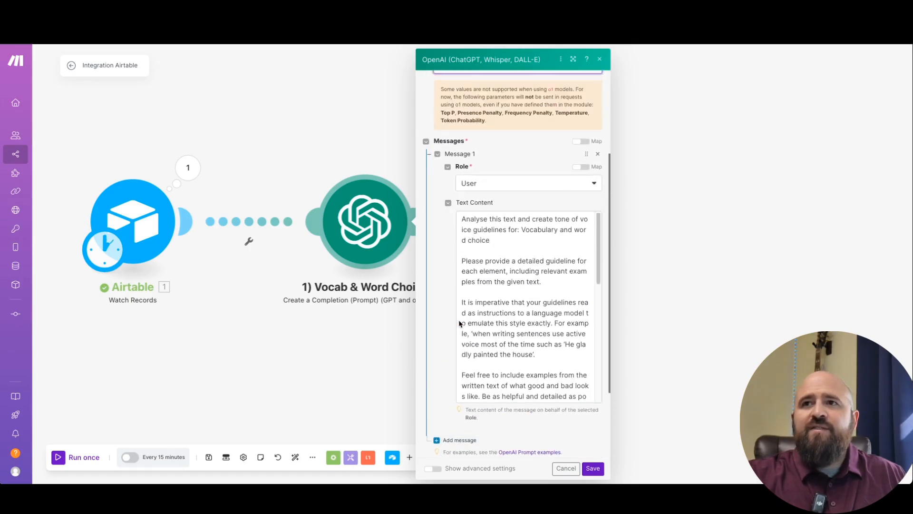
click(494, 207)
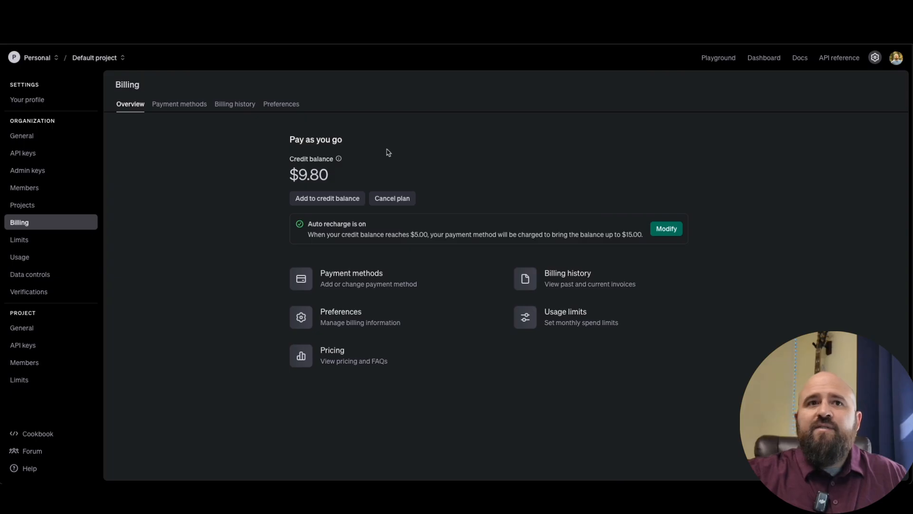
Open the Assistants dashboard on the OpenAI platform and examine the RA_0 resume assistant's system instructions, model and tools
click(748, 61)
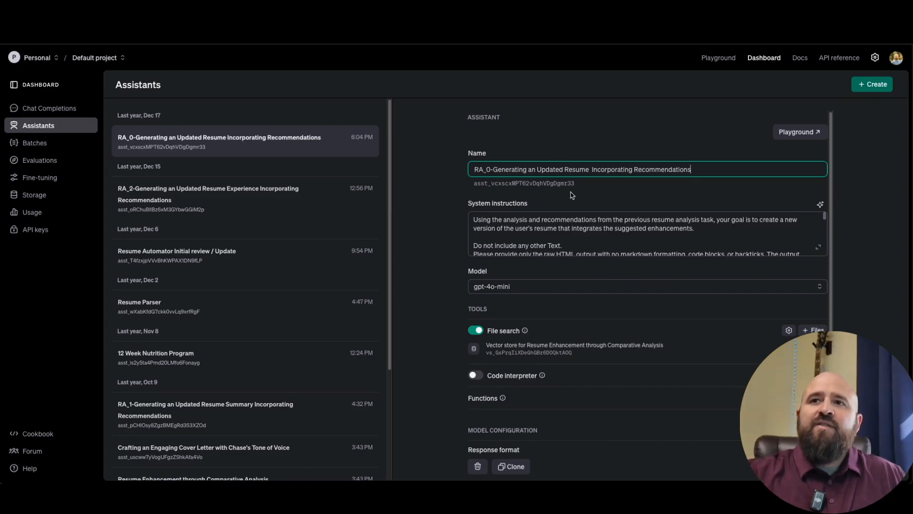
scroll(549, 233, down, 5)
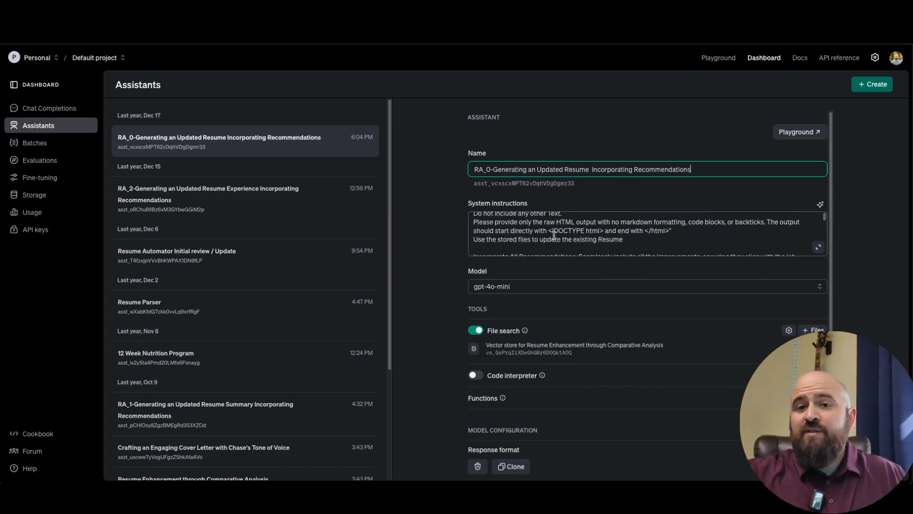
scroll(554, 235, down, 4)
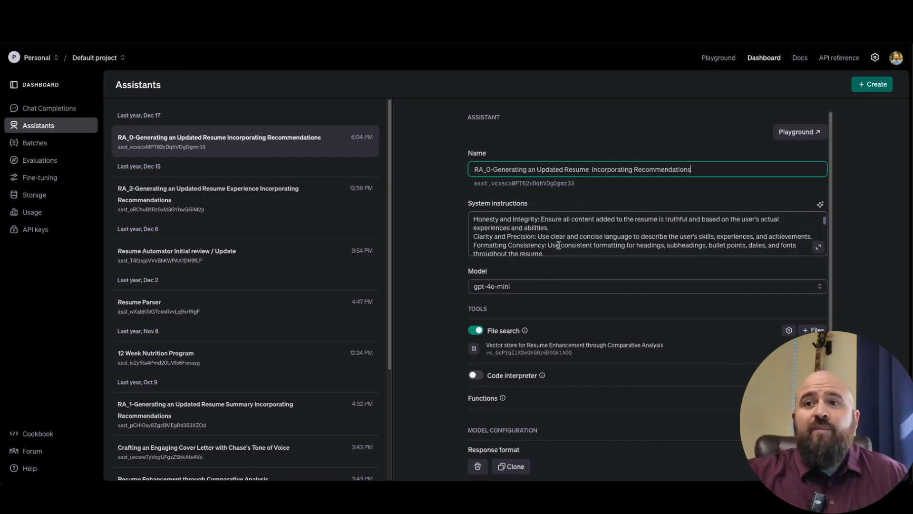
scroll(551, 247, down, 6)
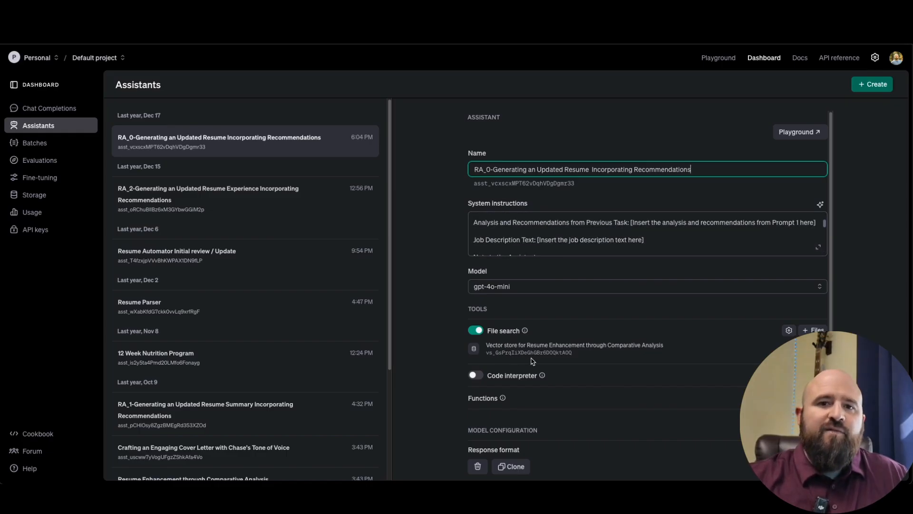
scroll(535, 364, down, 3)
mouse_move(493, 386)
scroll(554, 304, up, 3)
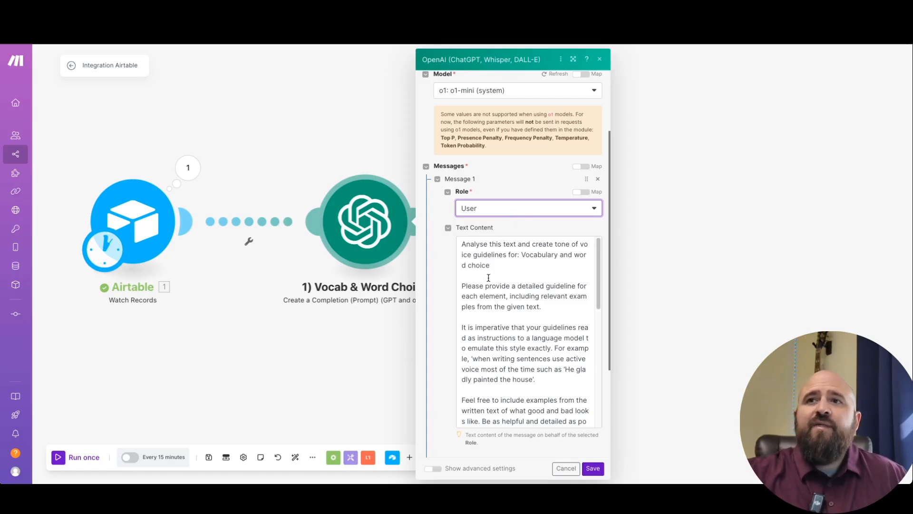
Read through Message 1's prompt text in the Vocab & Word Choice module, from the guideline instructions to the mapped text variable
scroll(445, 274, down, 1)
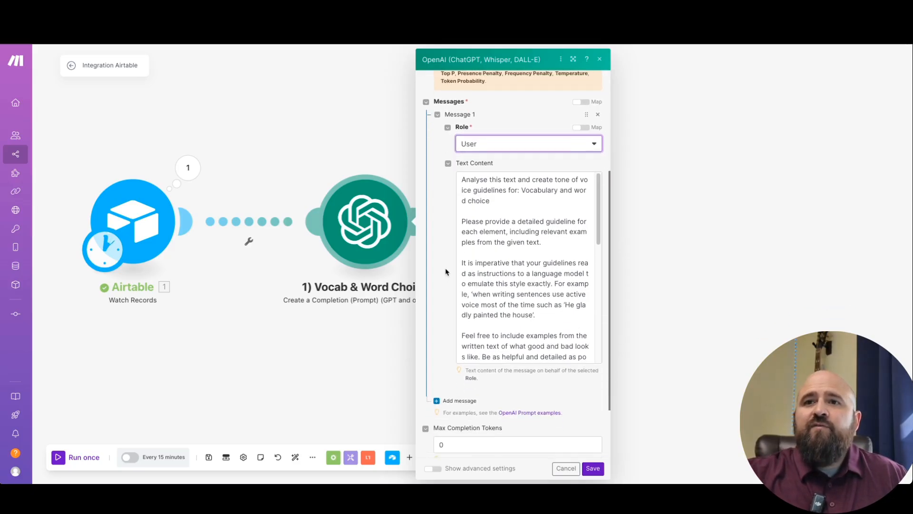
scroll(442, 274, down, 1)
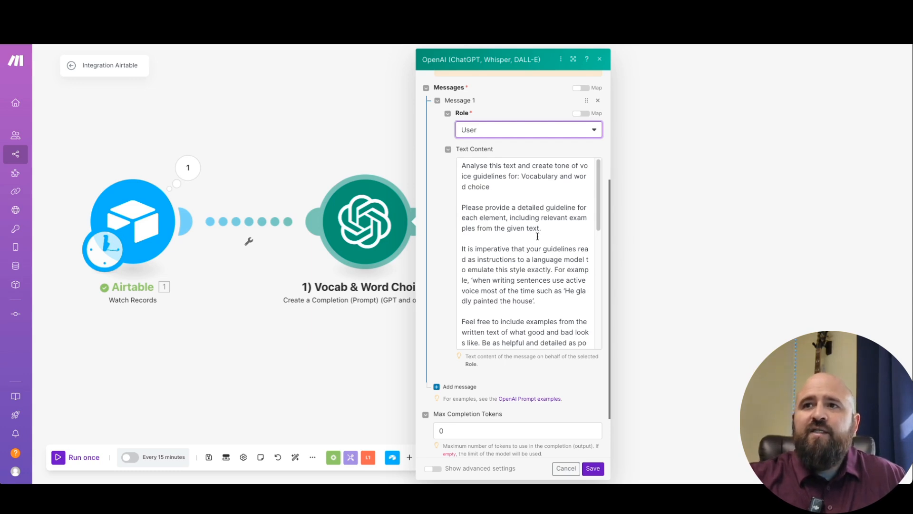
scroll(526, 263, down, 1)
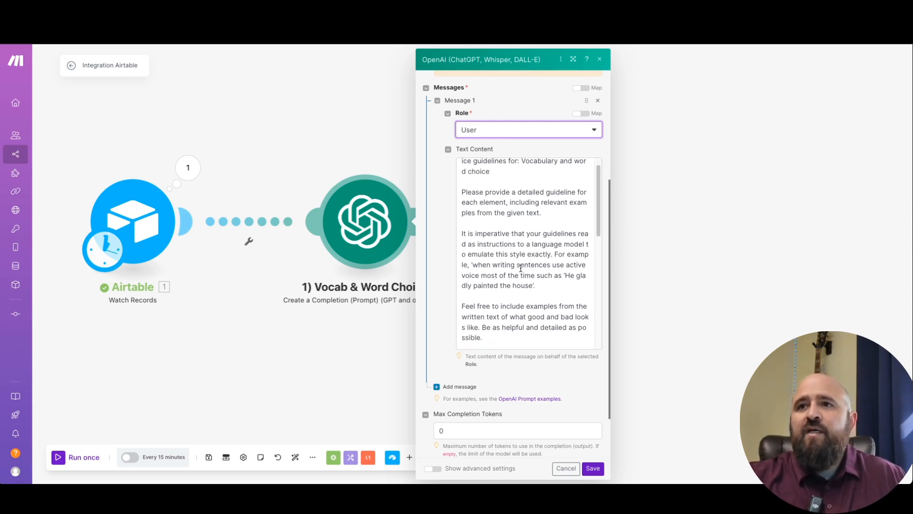
scroll(520, 269, down, 3)
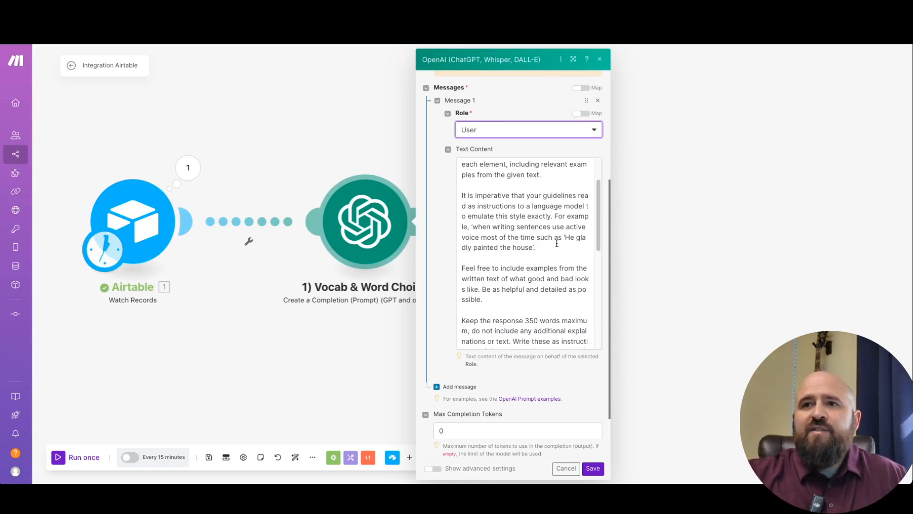
scroll(529, 259, down, 2)
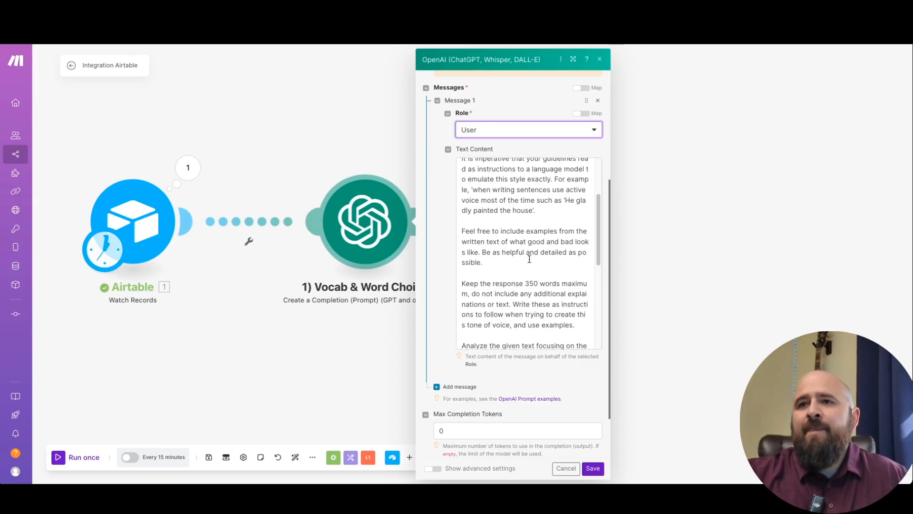
scroll(529, 259, down, 1)
scroll(528, 259, down, 1)
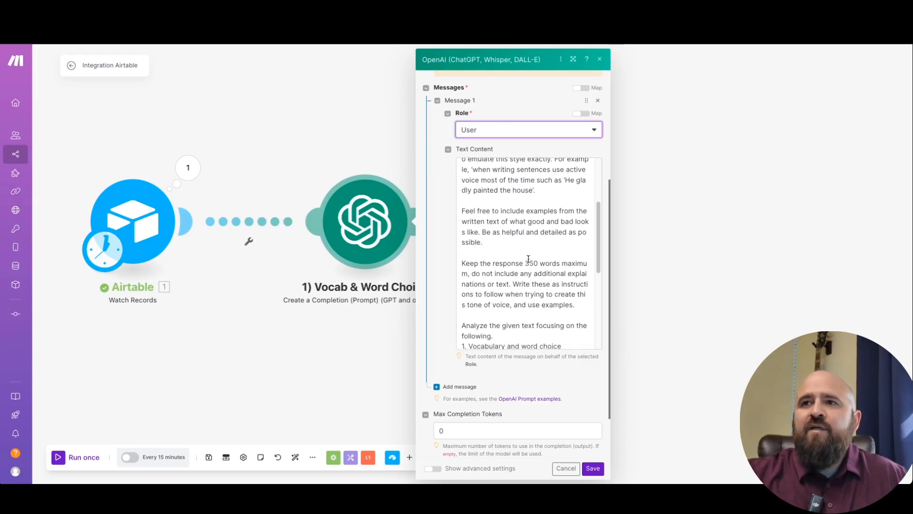
scroll(529, 259, down, 2)
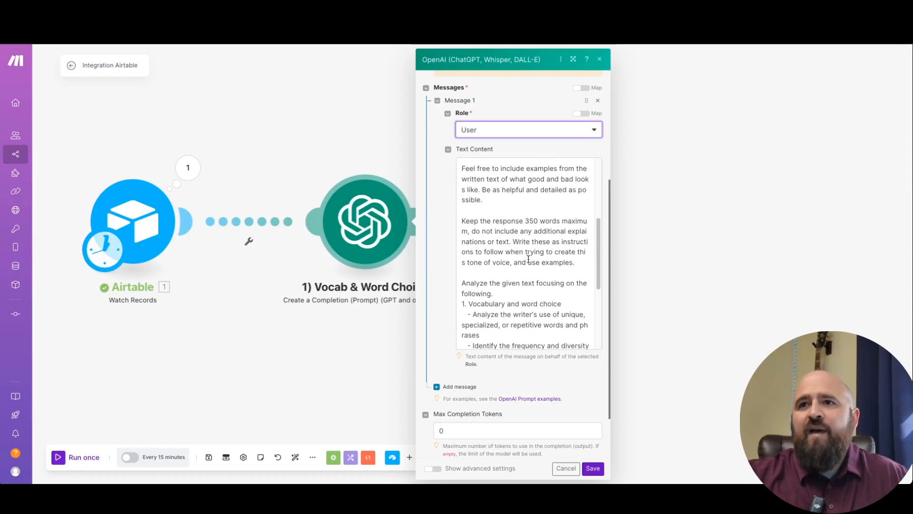
scroll(527, 260, down, 1)
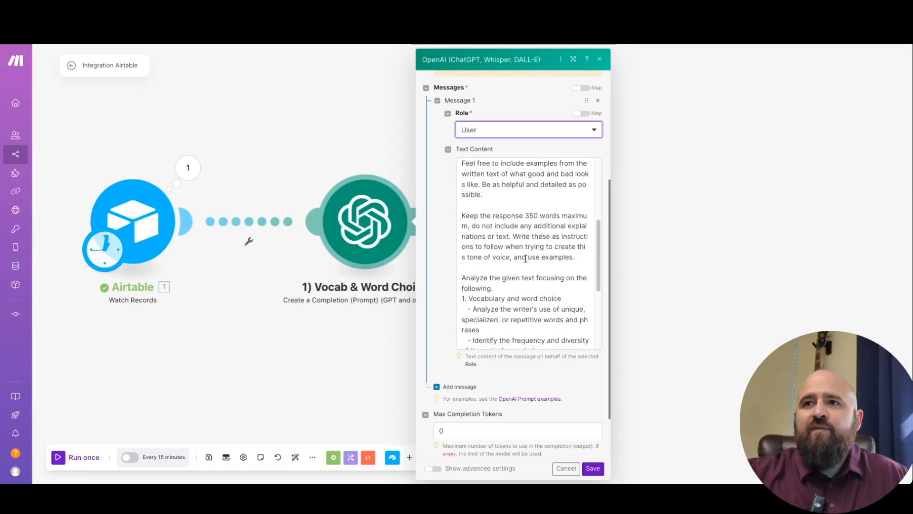
scroll(514, 261, down, 2)
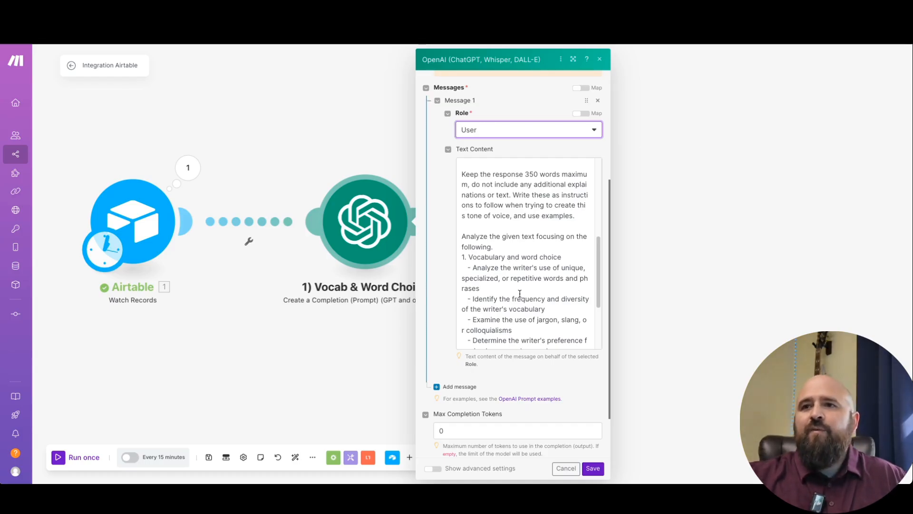
scroll(508, 297, down, 4)
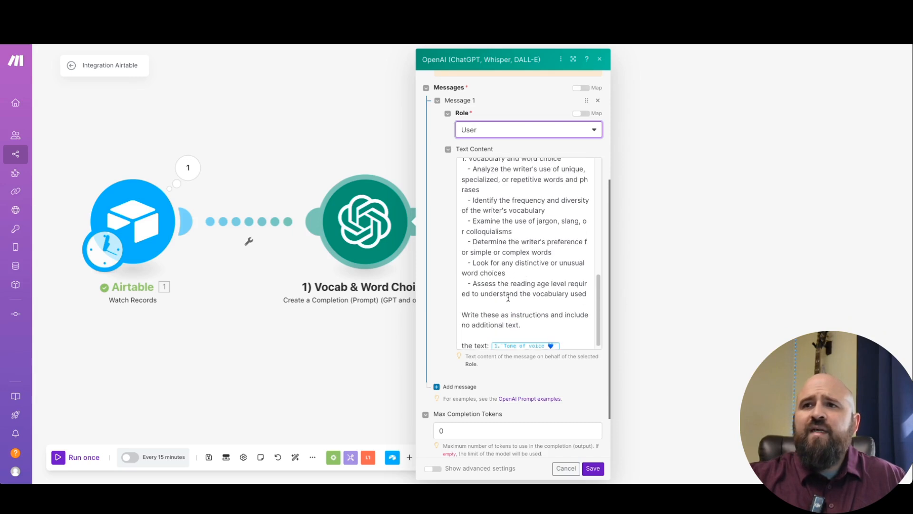
scroll(508, 297, up, 1)
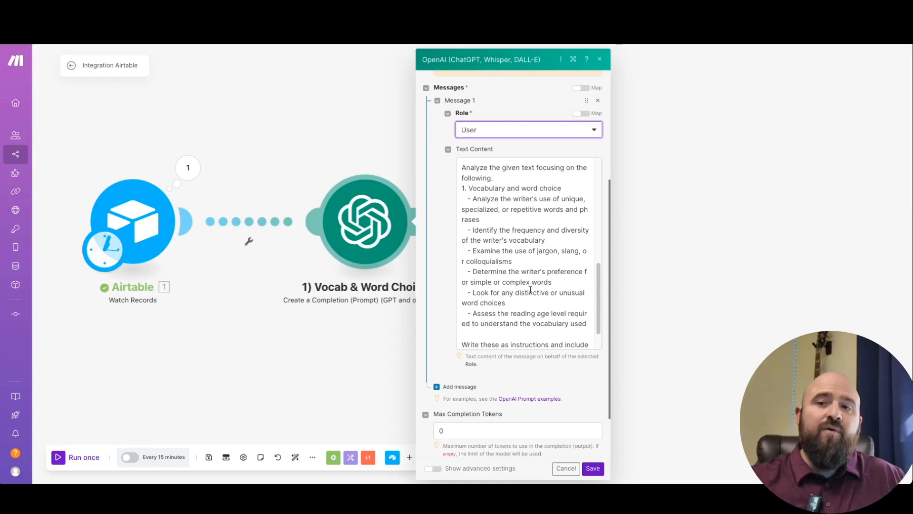
scroll(521, 289, down, 2)
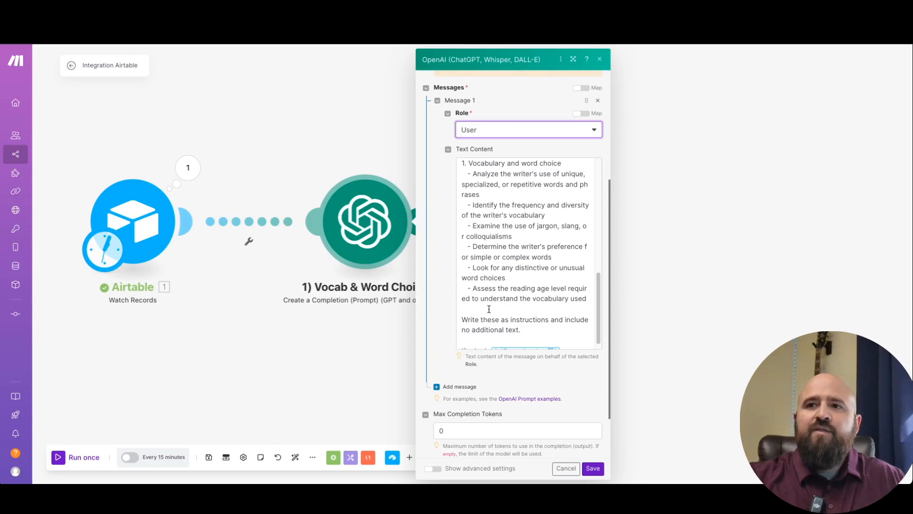
scroll(489, 309, down, 1)
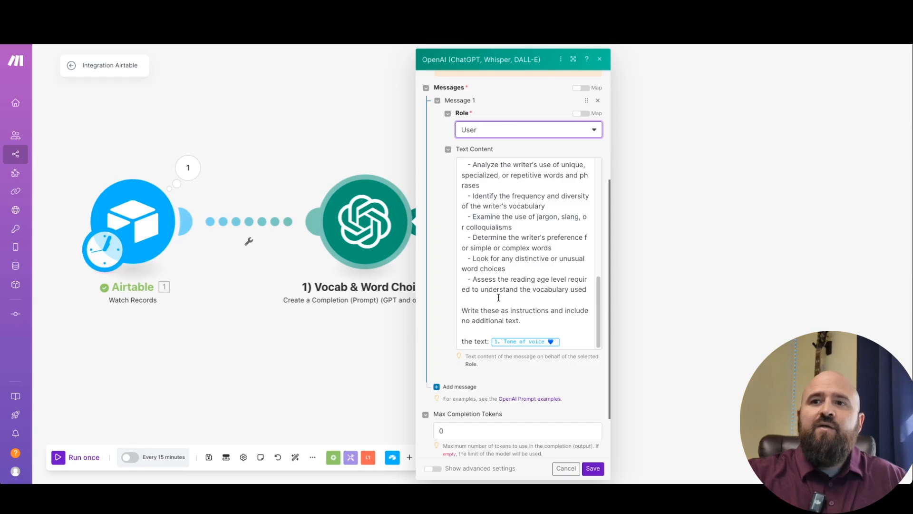
Replace the variable after "the text:" in the prompt with the Tone of Voice field from Airtable Watch Records and save the module
click(566, 341)
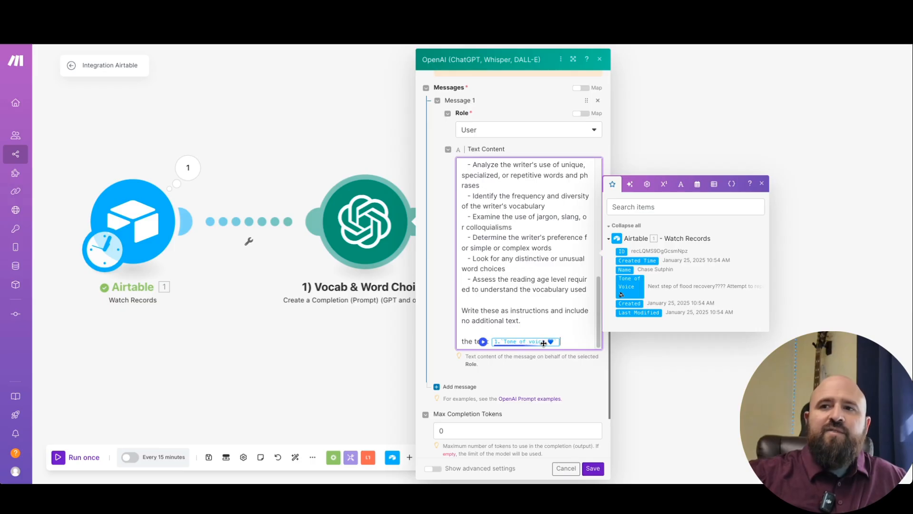
key(BackSpace)
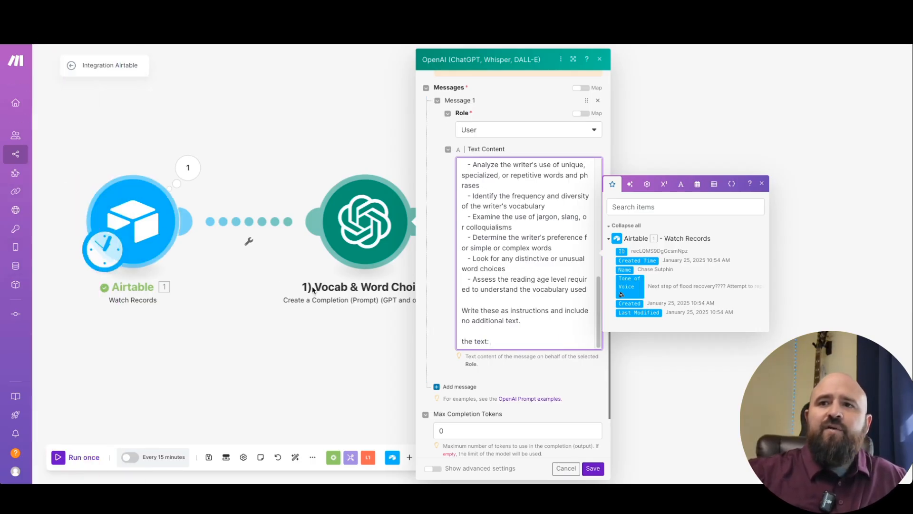
click(187, 165)
click(366, 263)
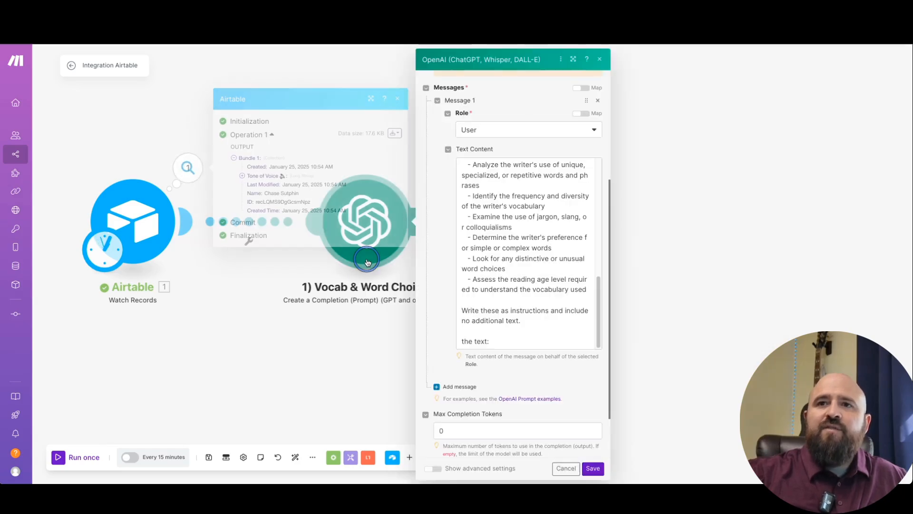
scroll(528, 289, down, 2)
click(503, 283)
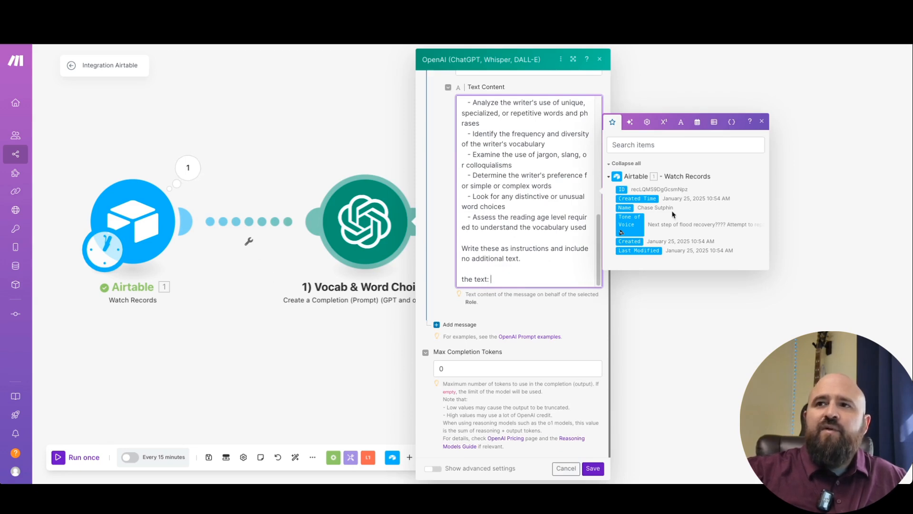
drag(627, 224, 504, 280)
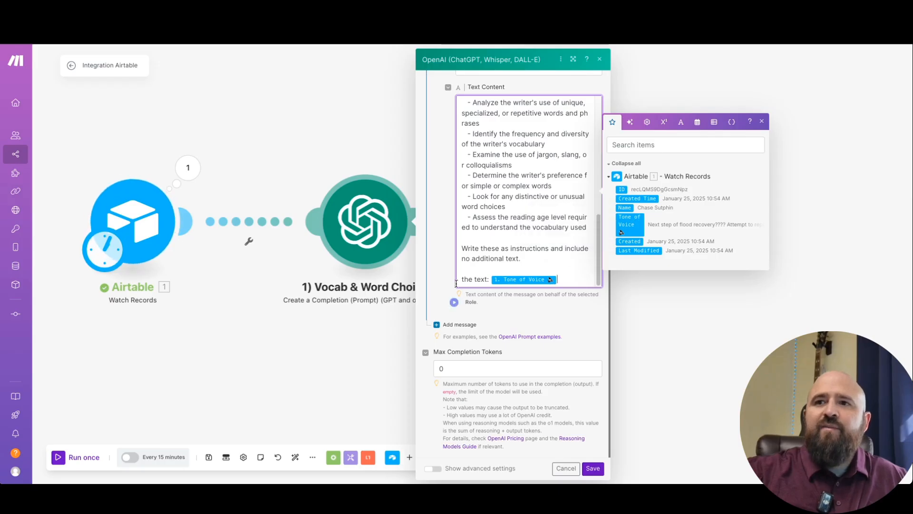
click(592, 468)
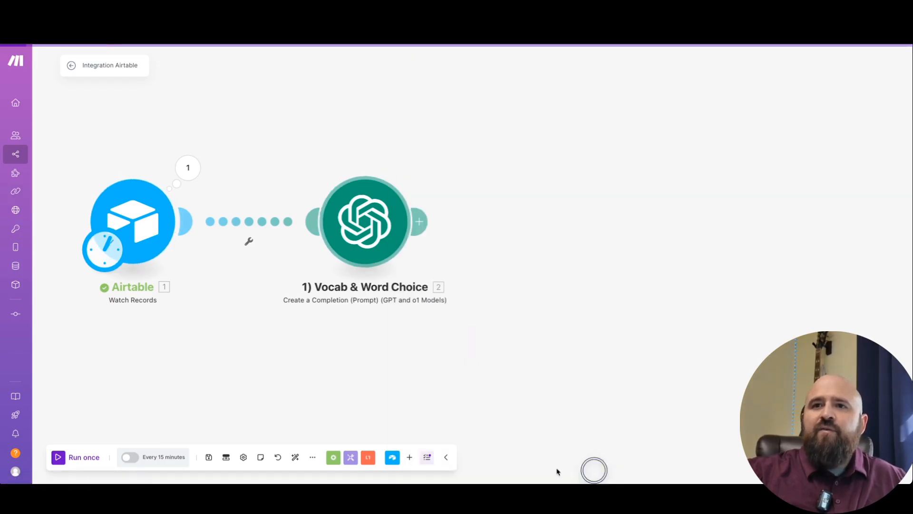
Run the scenario once and check the Airtable module's operation output for a returned record
click(85, 458)
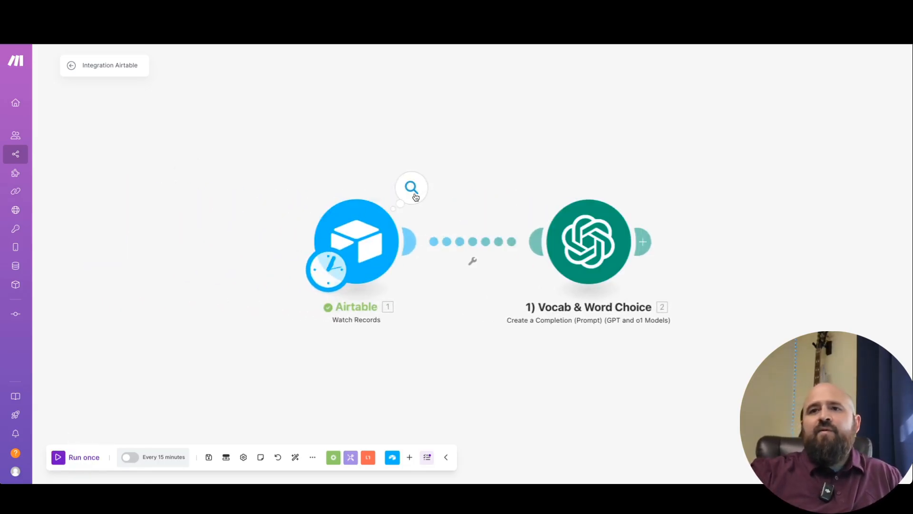
click(413, 195)
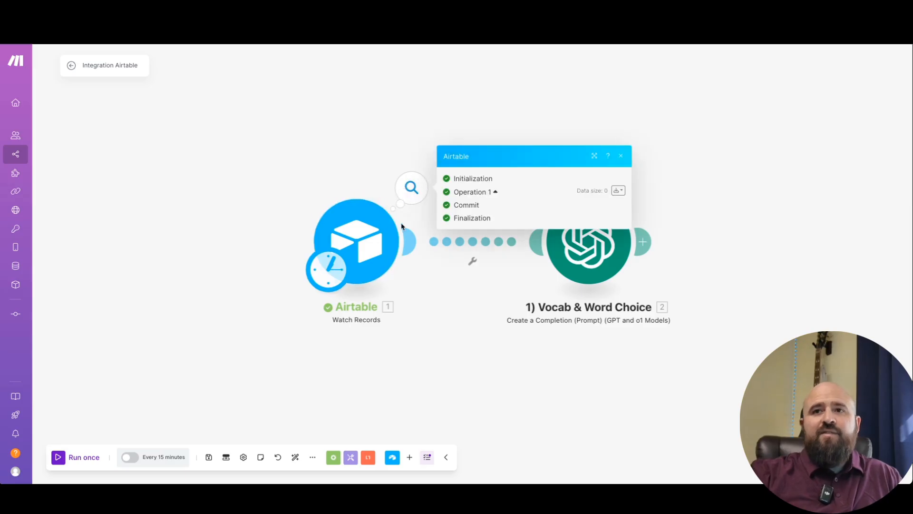
click(334, 139)
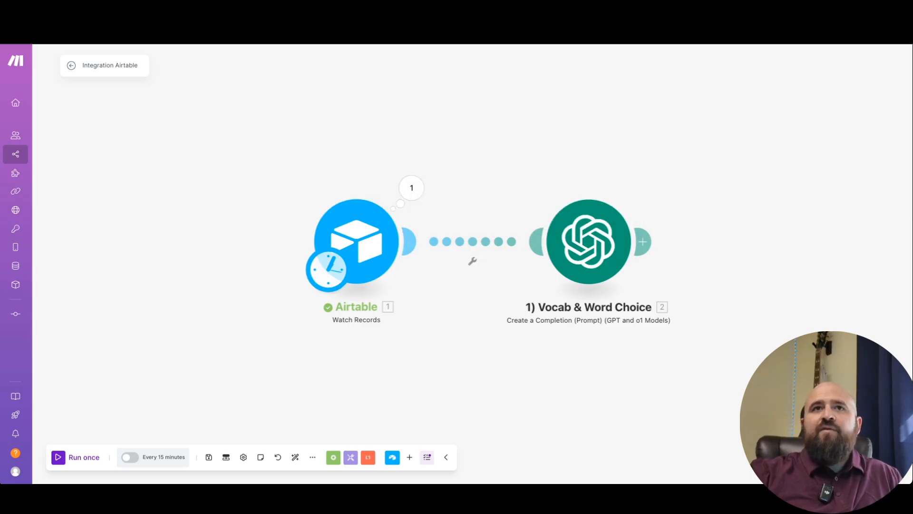
Switch to Airtable and trigger a fresh modification of the record by removing the last letter of its Name and restoring it
key(ctrl+Tab)
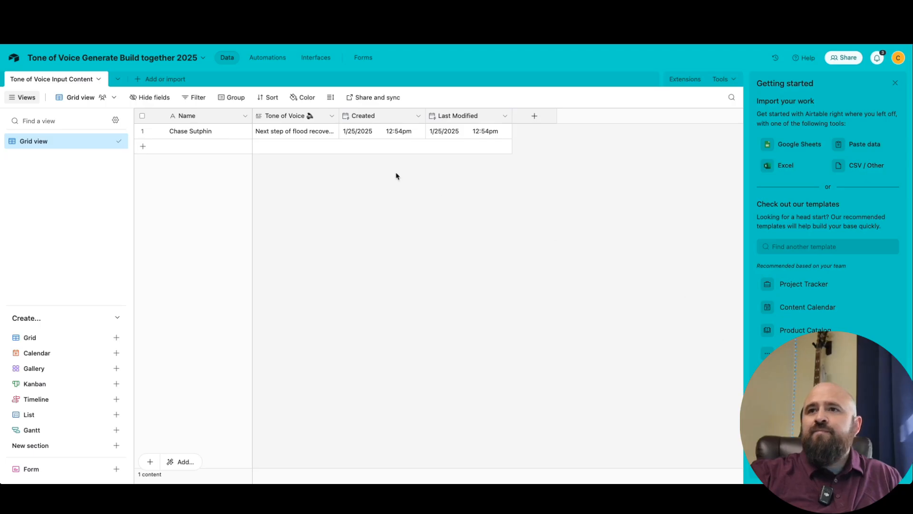
click(908, 257)
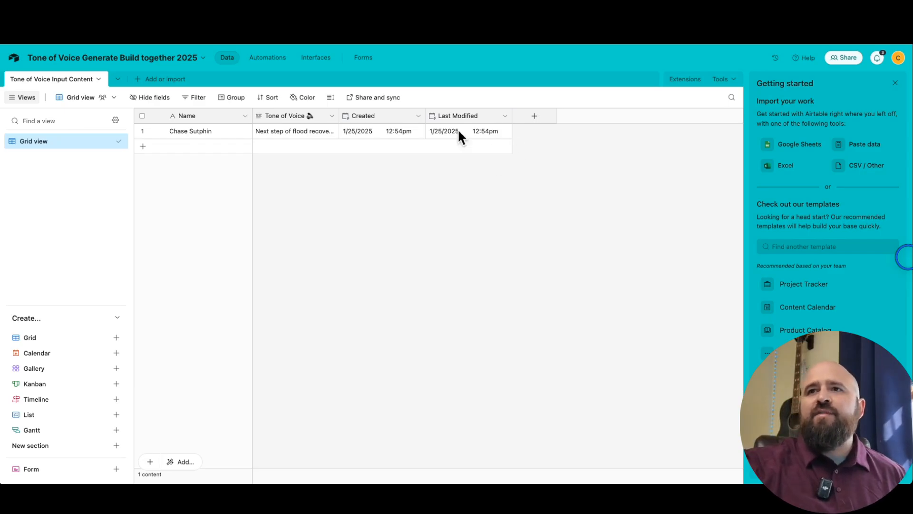
click(231, 133)
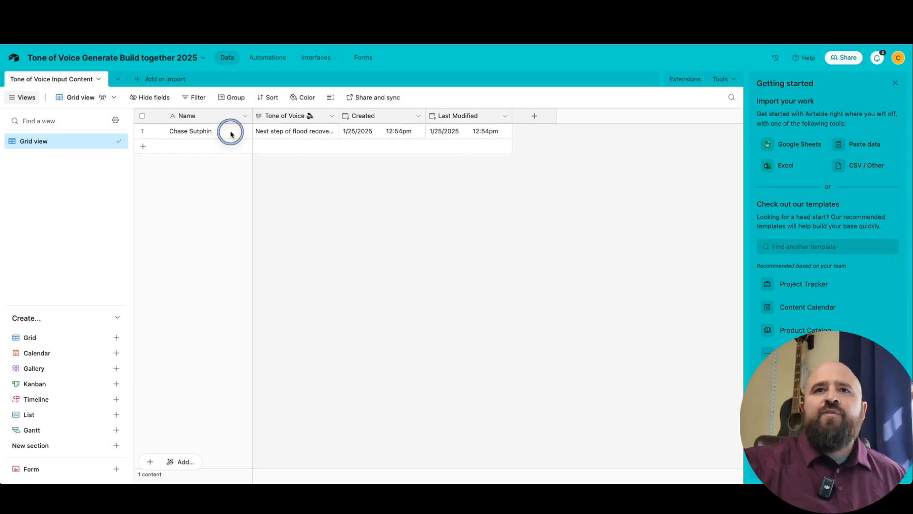
click(231, 133)
key(BackSpace)
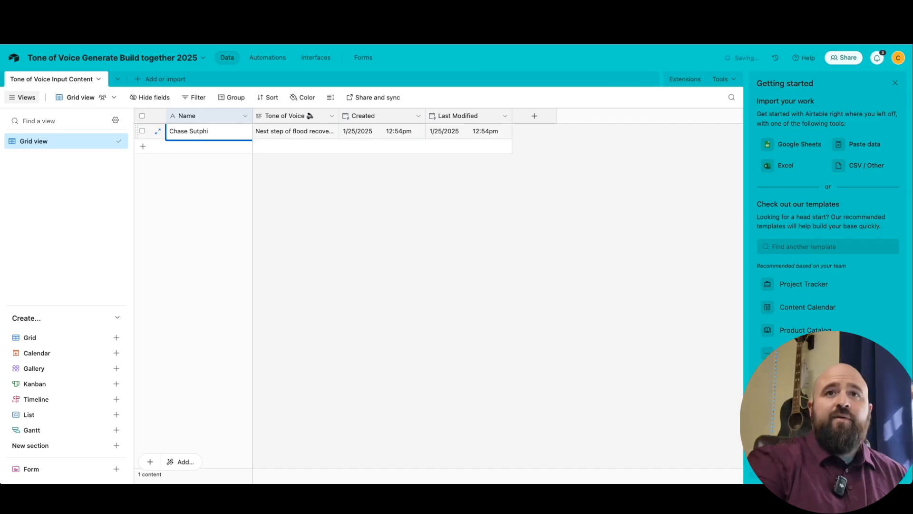
key(Tab)
double_click(233, 131)
text(n)
key(Tab)
click(458, 222)
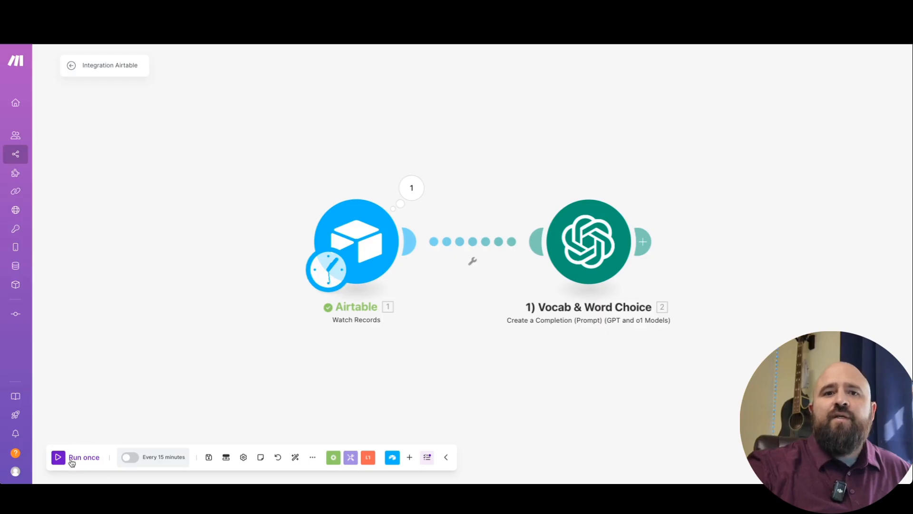
Run the scenario once in Make and read the generated guidelines in the message content under Choices in the Vocab & Word Choice output
click(88, 459)
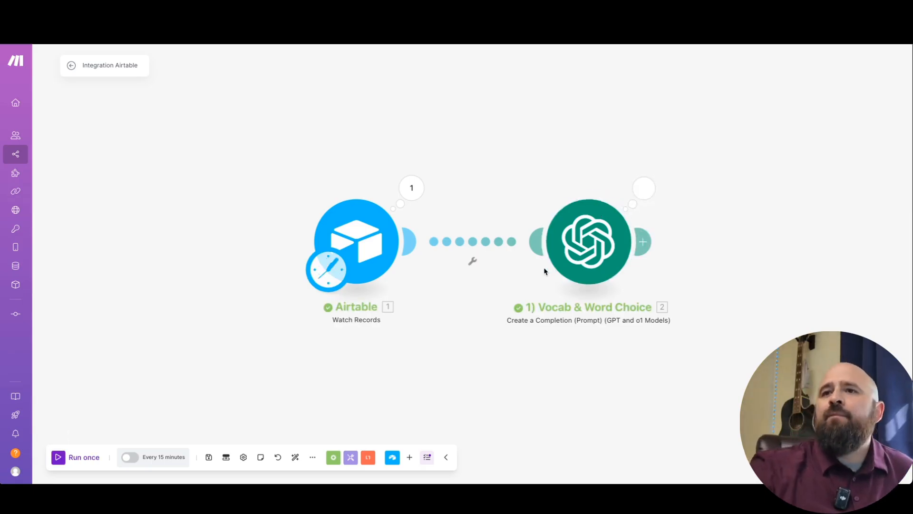
click(641, 187)
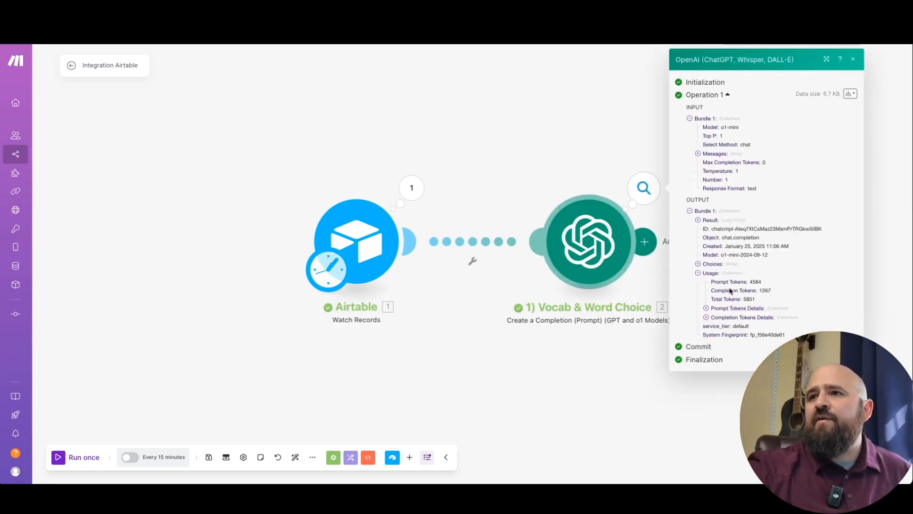
click(697, 264)
click(706, 273)
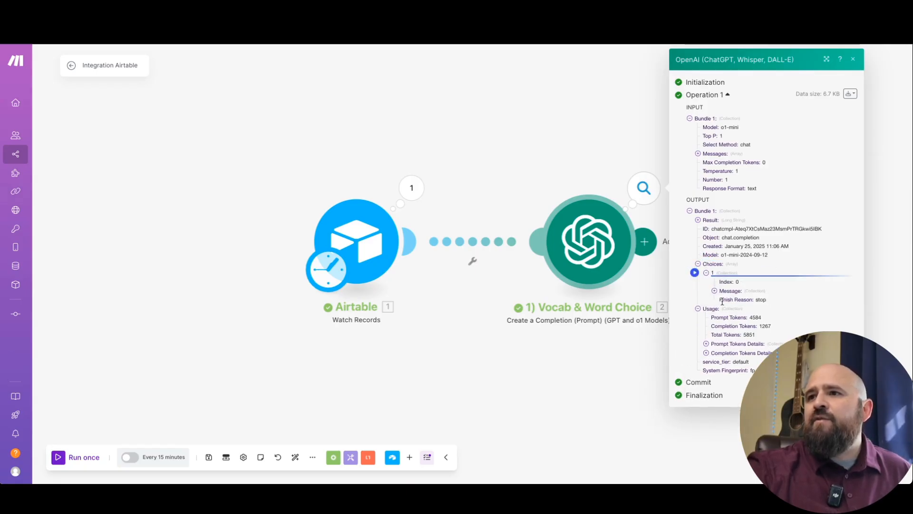
click(714, 291)
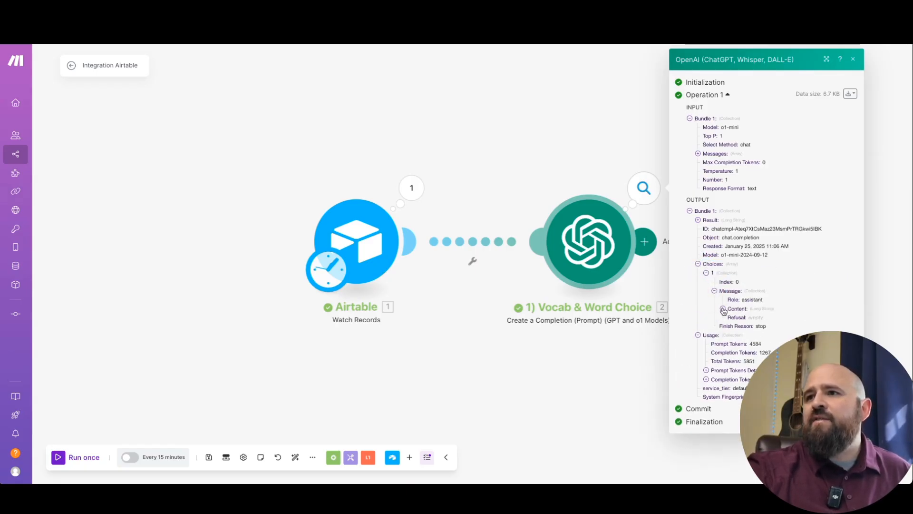
click(723, 308)
scroll(746, 332, down, 3)
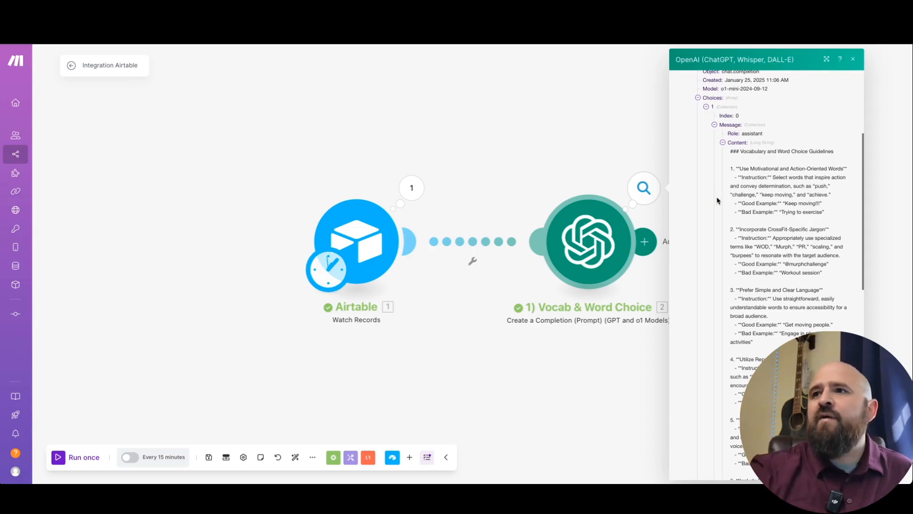
scroll(717, 200, down, 2)
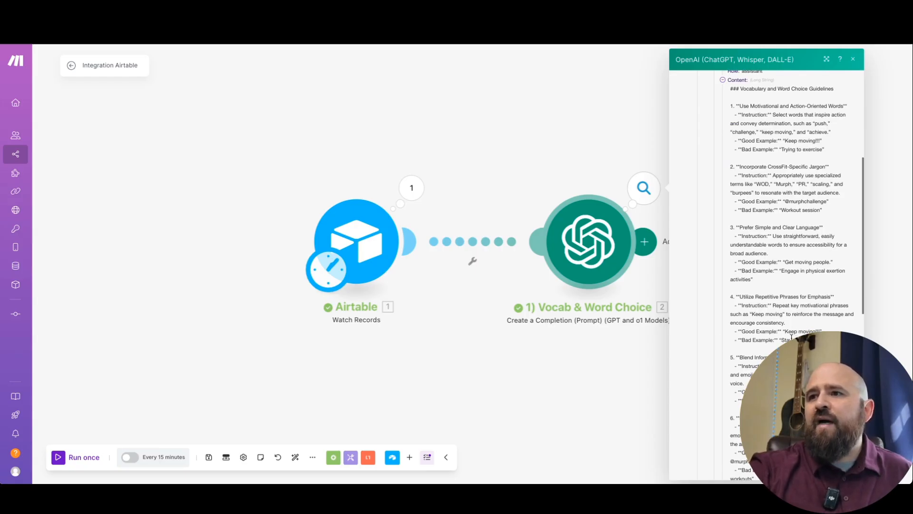
scroll(751, 310, down, 4)
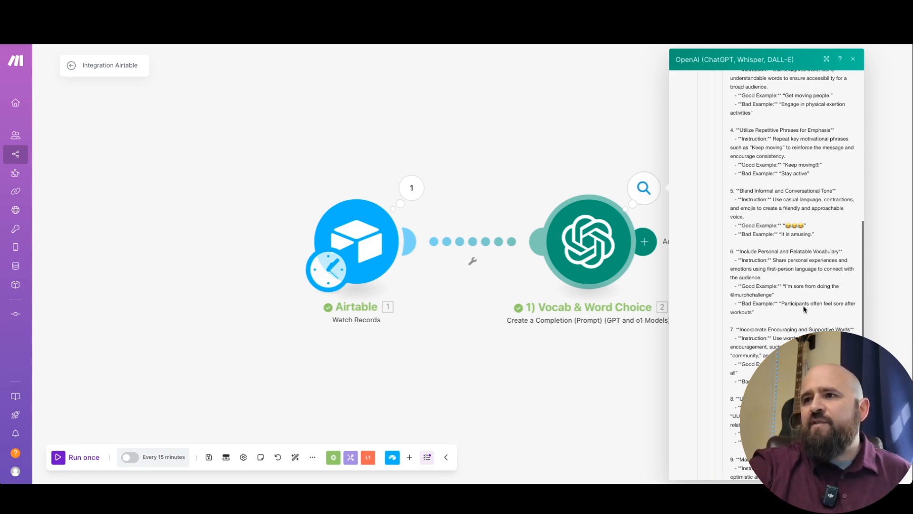
scroll(809, 304, down, 3)
scroll(783, 289, down, 3)
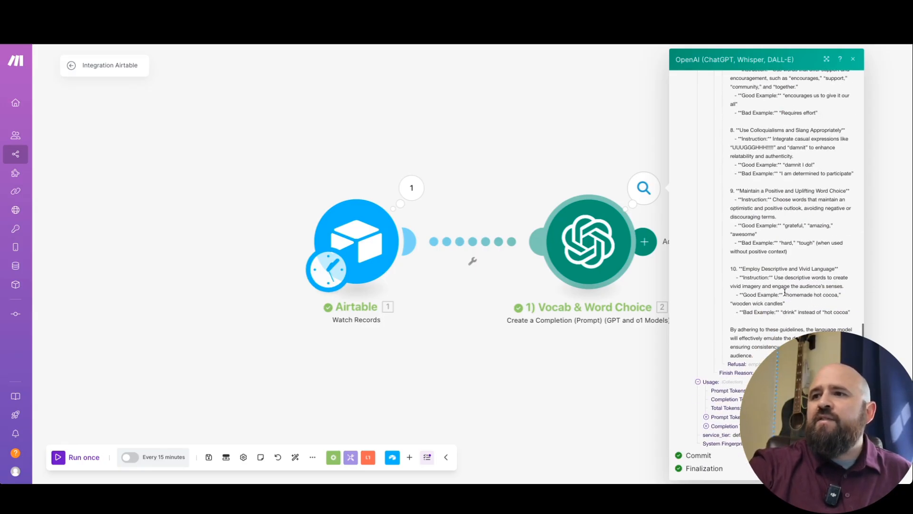
drag(704, 324, 470, 339)
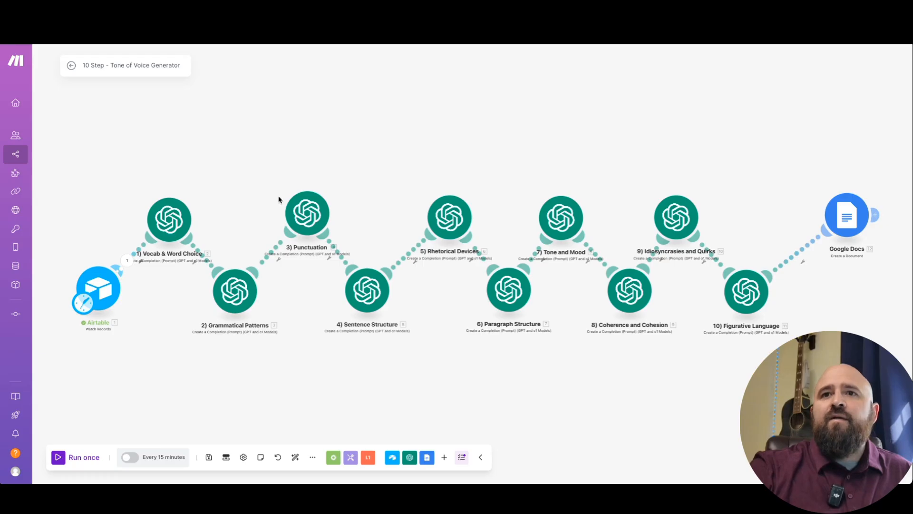
right_click(233, 297)
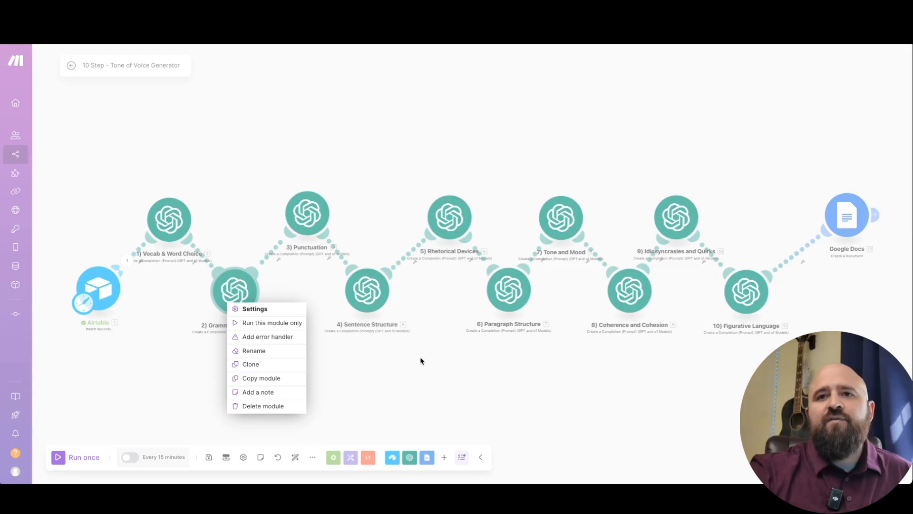
click(429, 340)
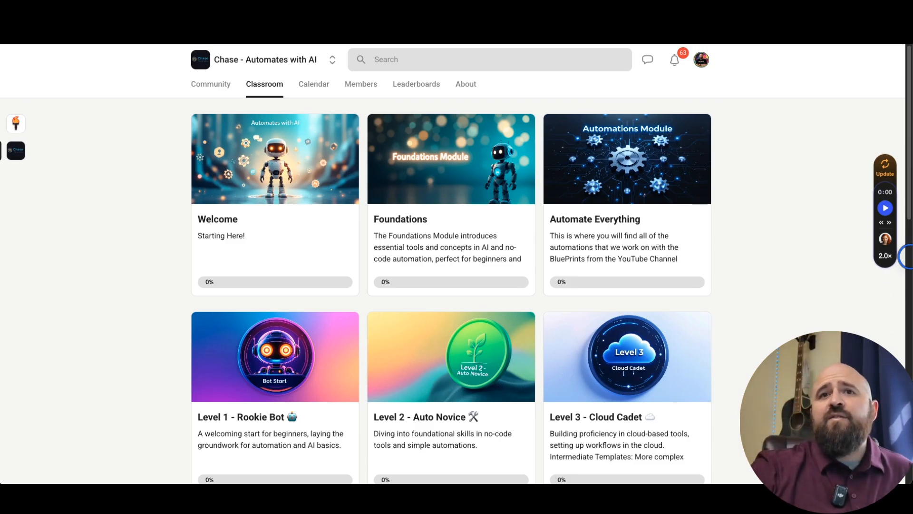
View the Wix and RSS lesson in the Skool classroom's Automate Everything course, and locate the Import blueprint option in Make's Integration Airtable scenario
click(599, 221)
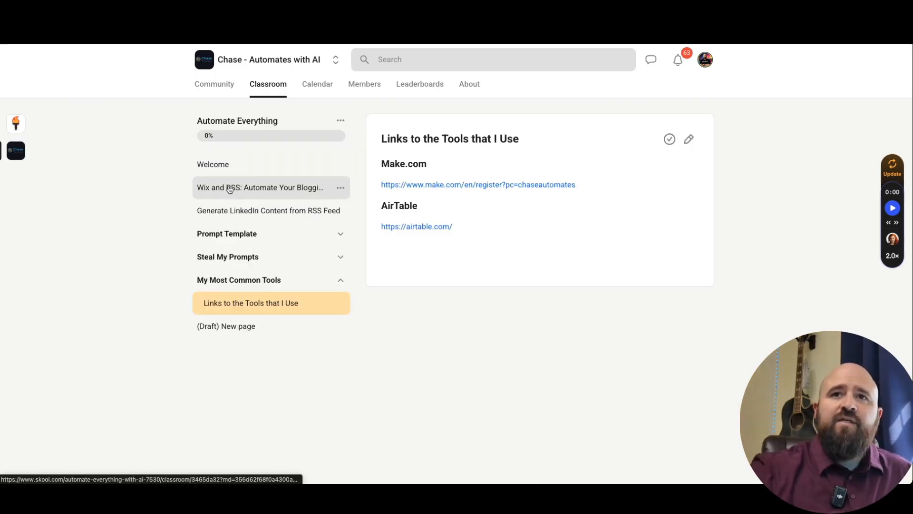
click(229, 189)
scroll(494, 397, down, 3)
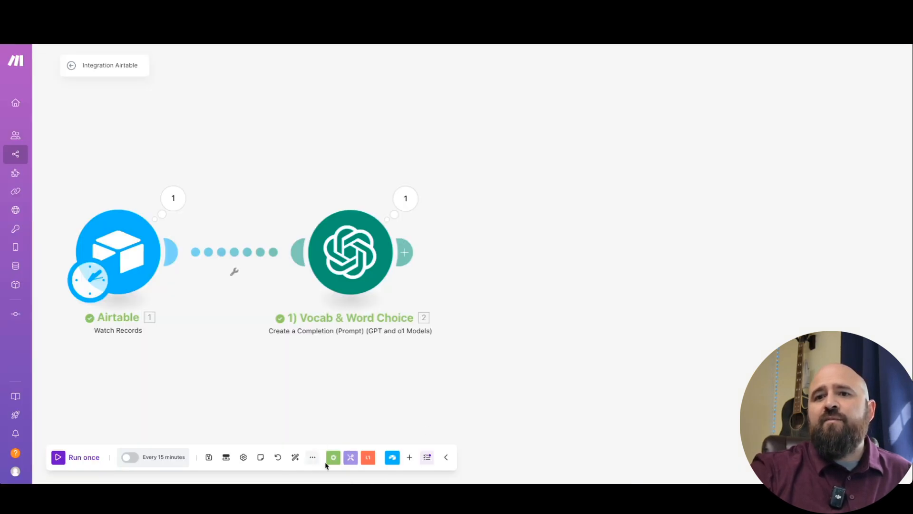
click(313, 457)
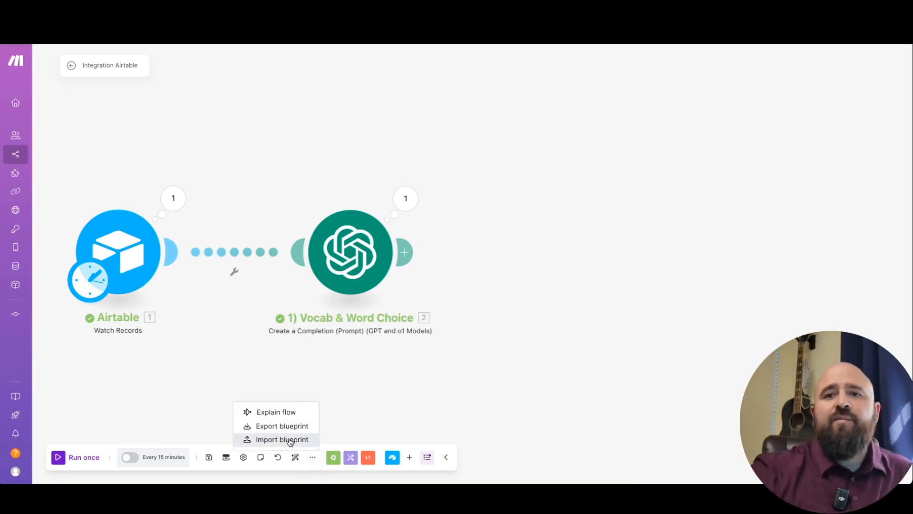
click(370, 385)
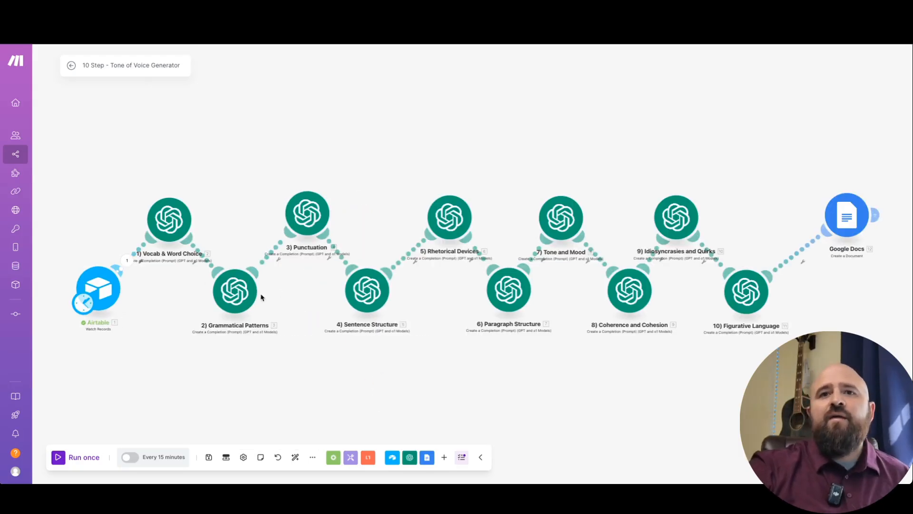
Copy the 2) Grammatical Patterns module from the 10 Step - Tone of Voice Generator scenario into Integration Airtable and connect it after Vocab & Word Choice
right_click(244, 296)
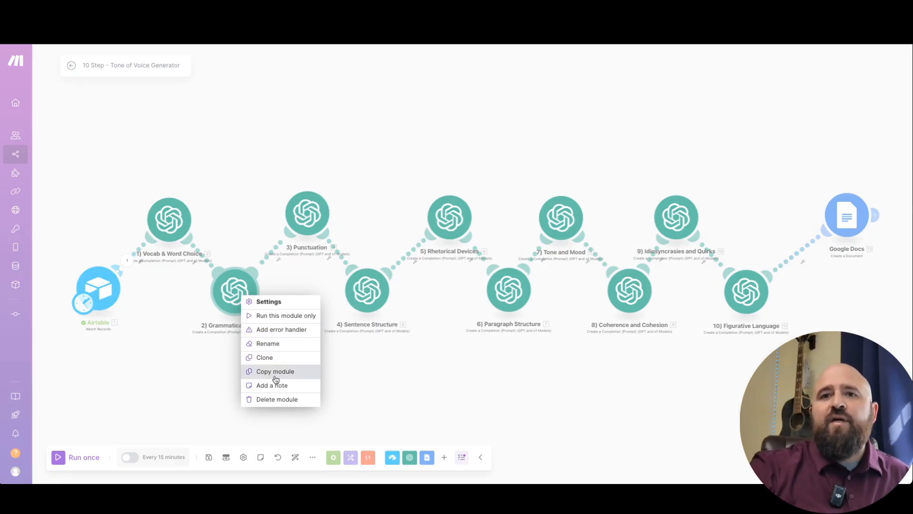
click(278, 371)
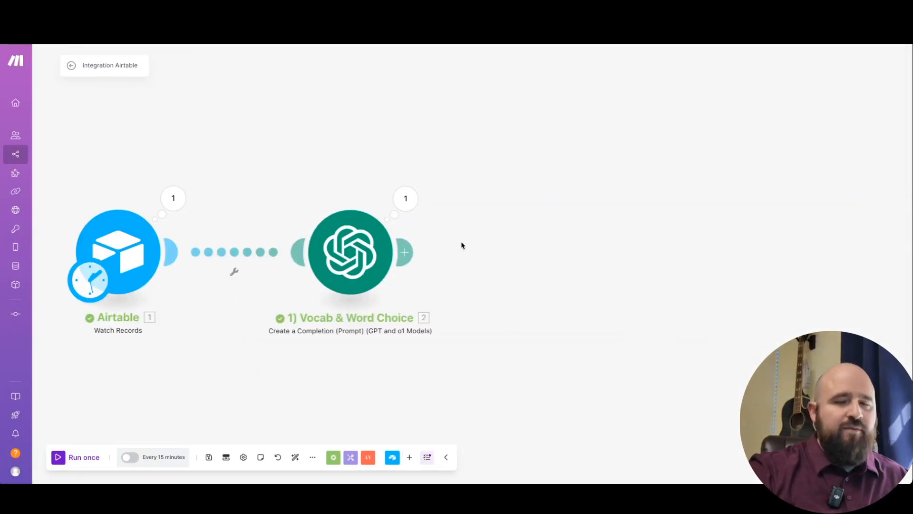
key(super+v)
drag(640, 240, 699, 243)
drag(544, 375, 358, 379)
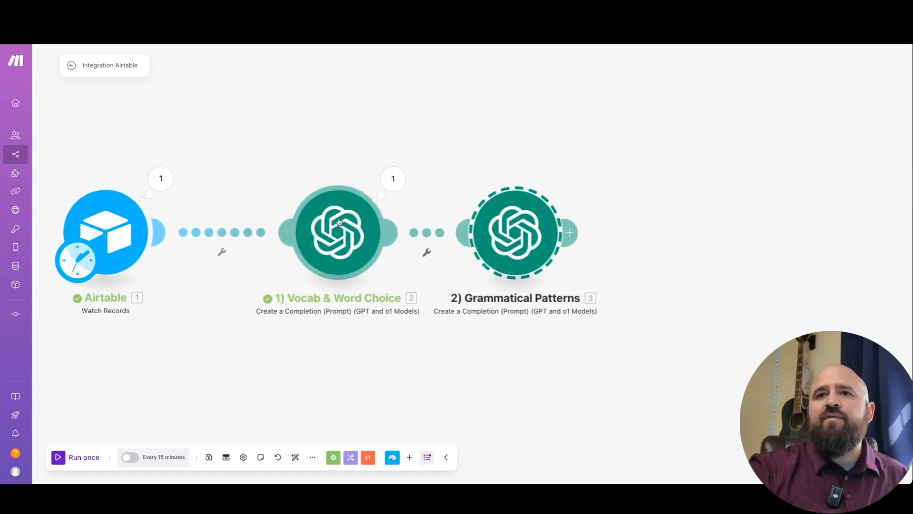
Auto-align the three modules of the Integration Airtable scenario
click(296, 459)
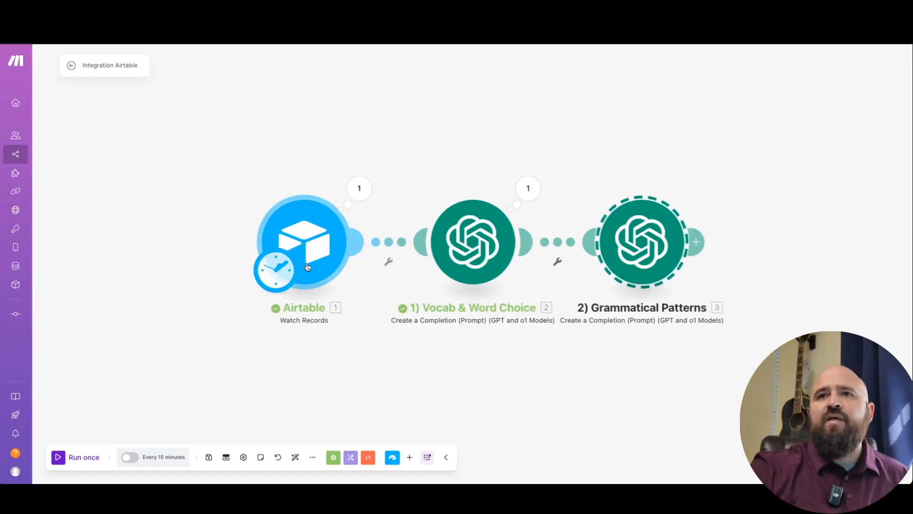
scroll(350, 331, down, 10)
mouse_move(346, 328)
mouse_down()
mouse_move(417, 329)
mouse_move(240, 347)
mouse_move(361, 330)
mouse_up()
scroll(259, 344, up, 10)
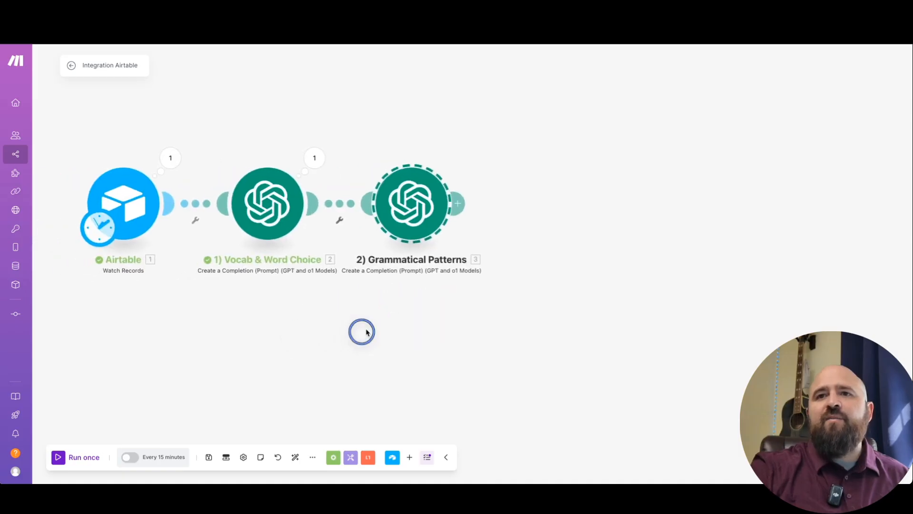
In the Grammatical Patterns module's prompt, replace "Vocabulary and word choice" with "Grammatical Patterns"
click(414, 215)
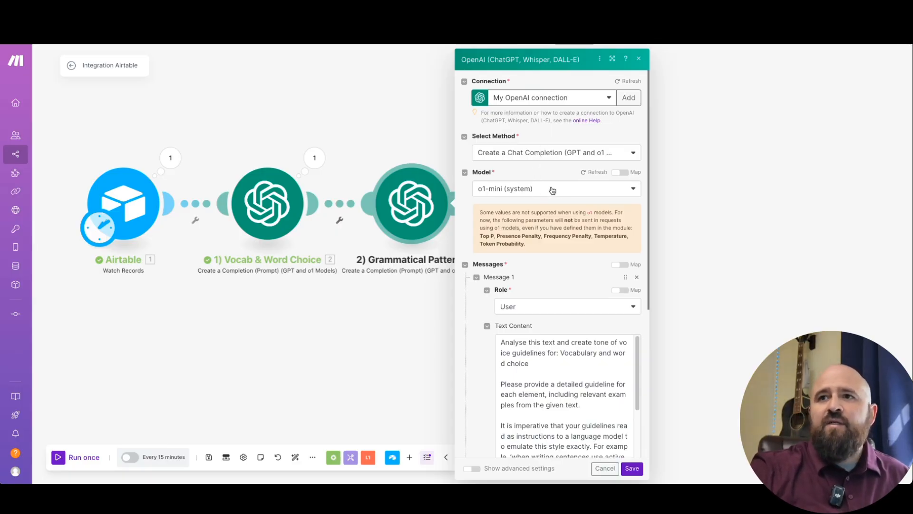
scroll(488, 264, down, 5)
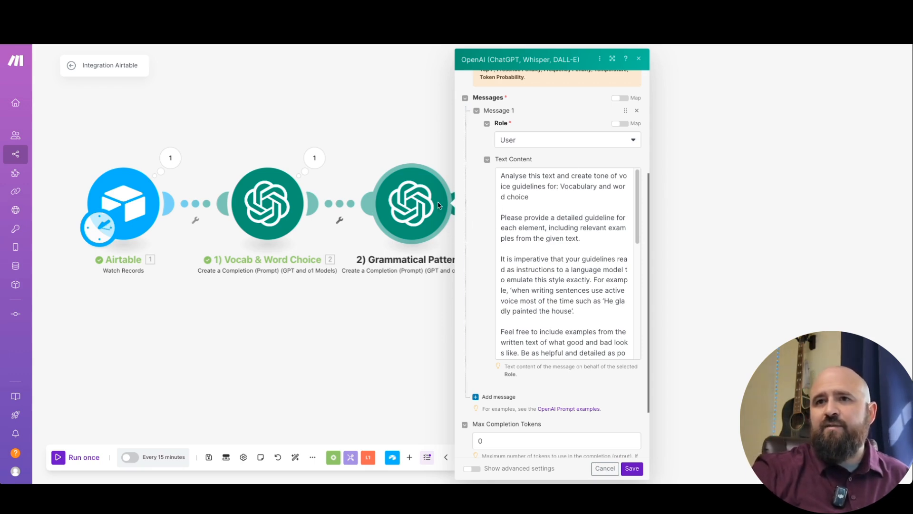
drag(540, 199, 557, 186)
click(561, 197)
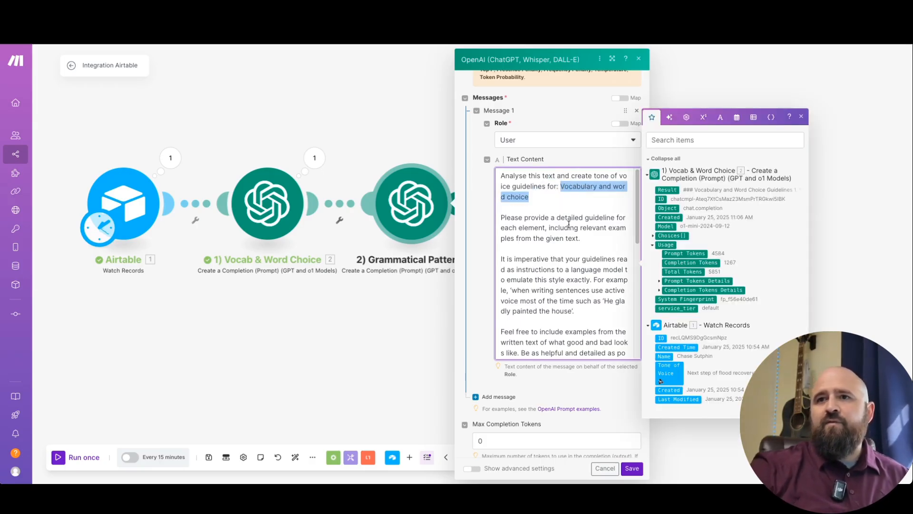
text(: Grammati)
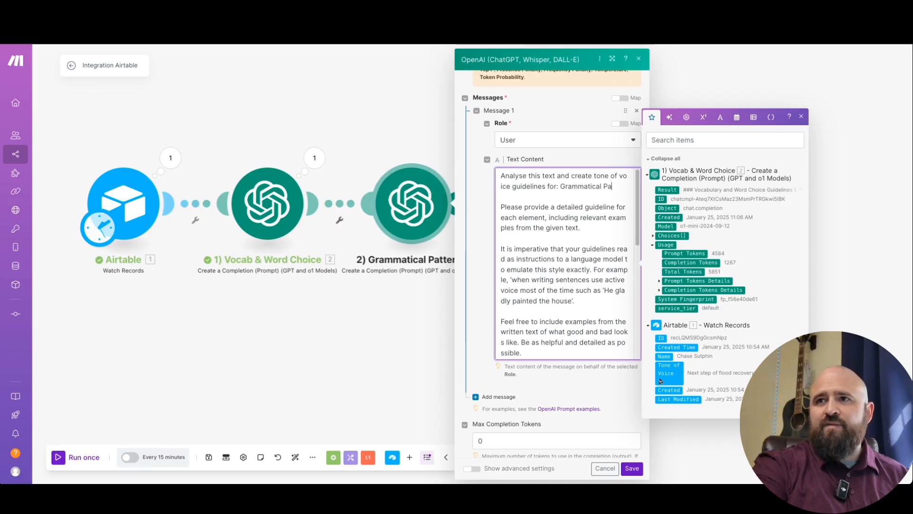
text(cal Patterns)
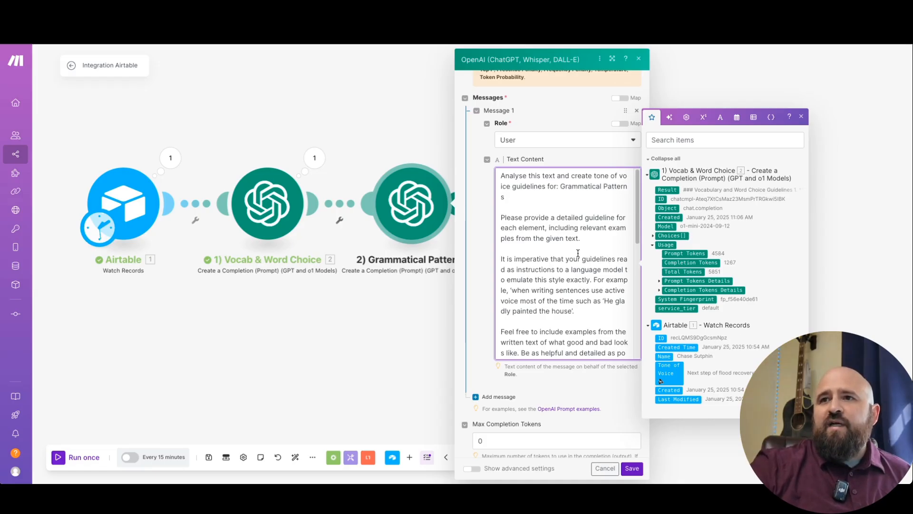
Replace the old variable after "the text:" in the Grammatical Patterns prompt with Airtable's Tone of Voice field and save the module
scroll(577, 252, down, 6)
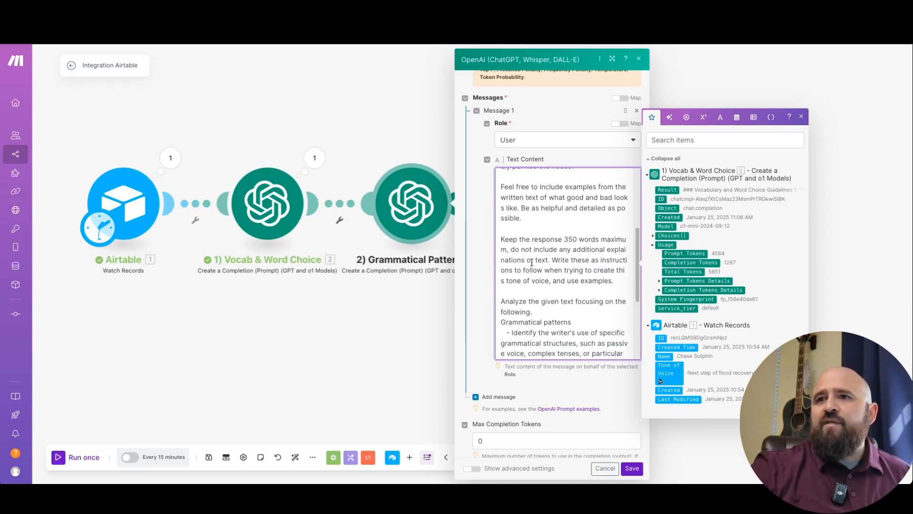
scroll(532, 262, down, 2)
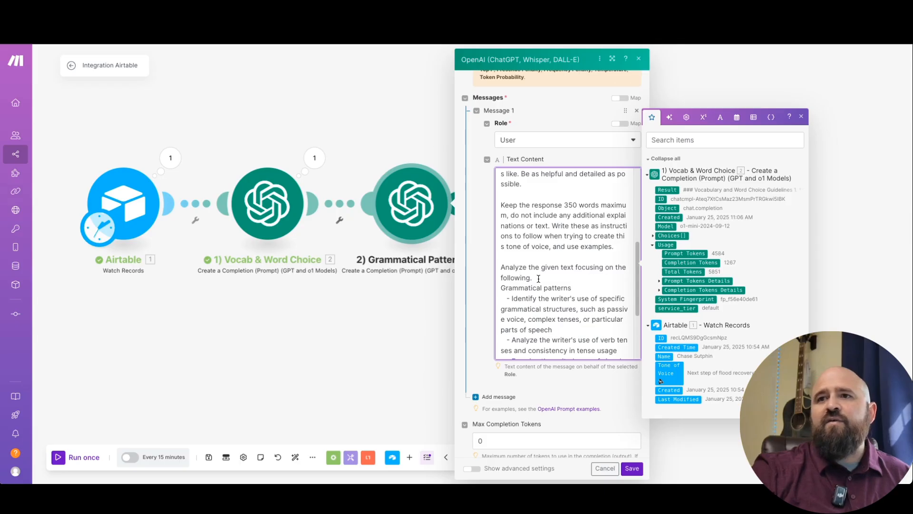
scroll(539, 292, down, 4)
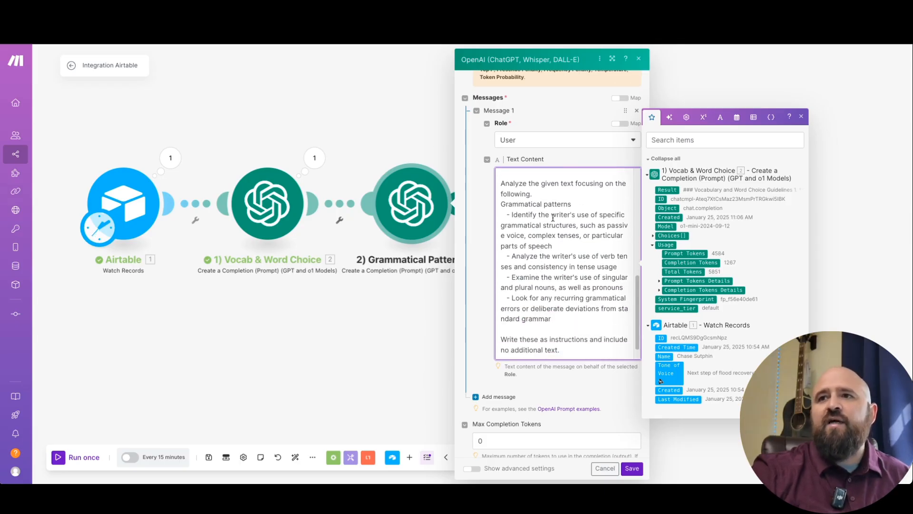
scroll(613, 287, down, 1)
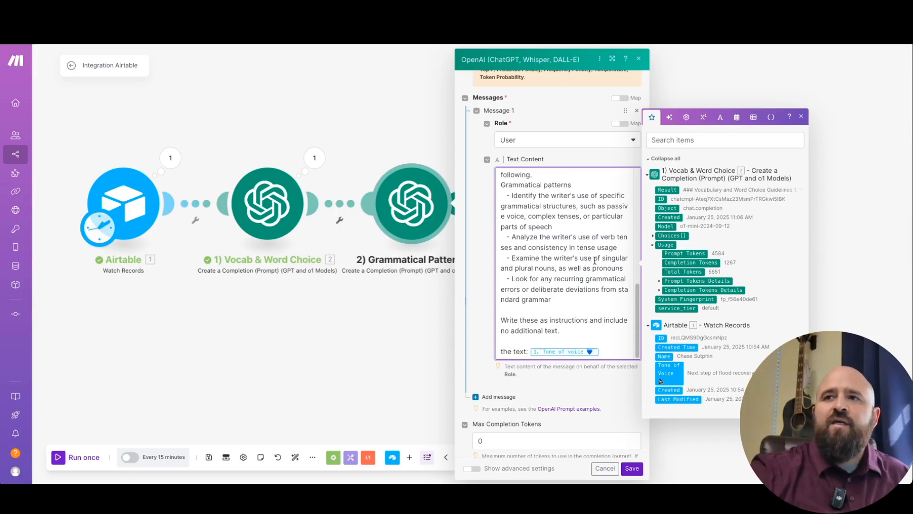
scroll(521, 229, down, 1)
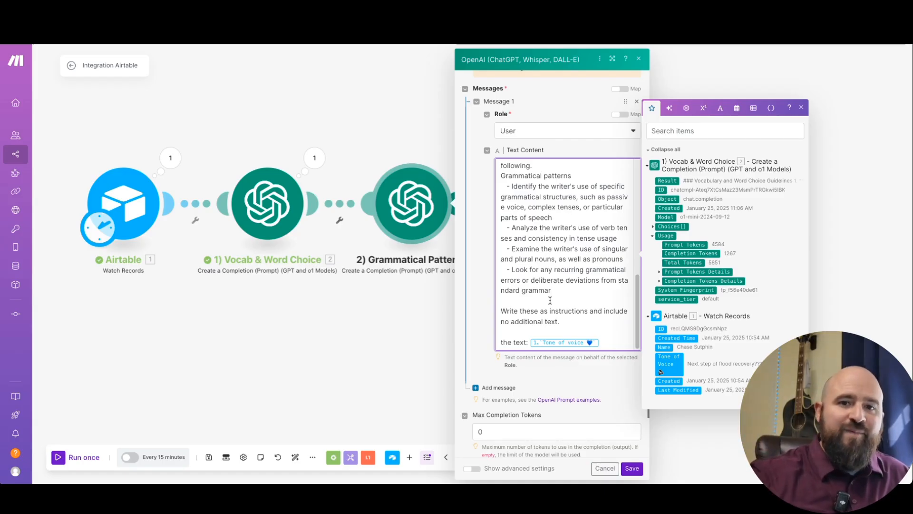
click(604, 342)
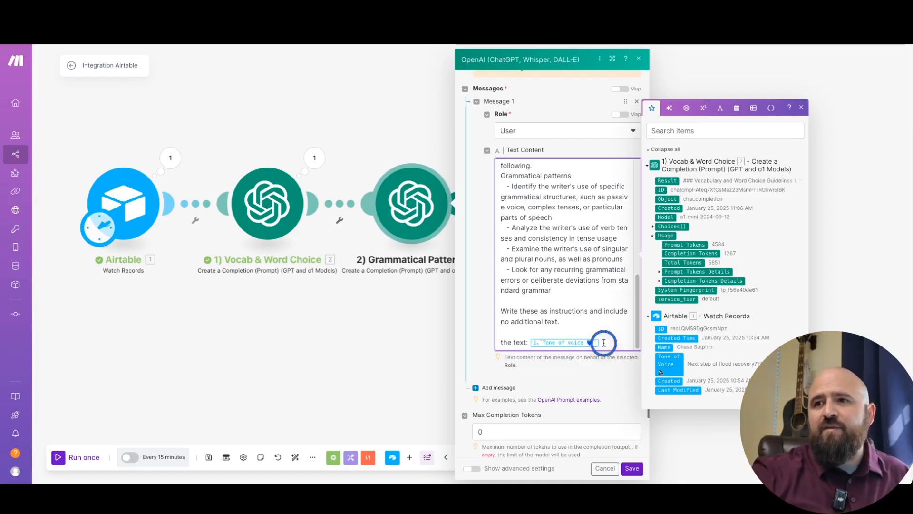
key(BackSpace)
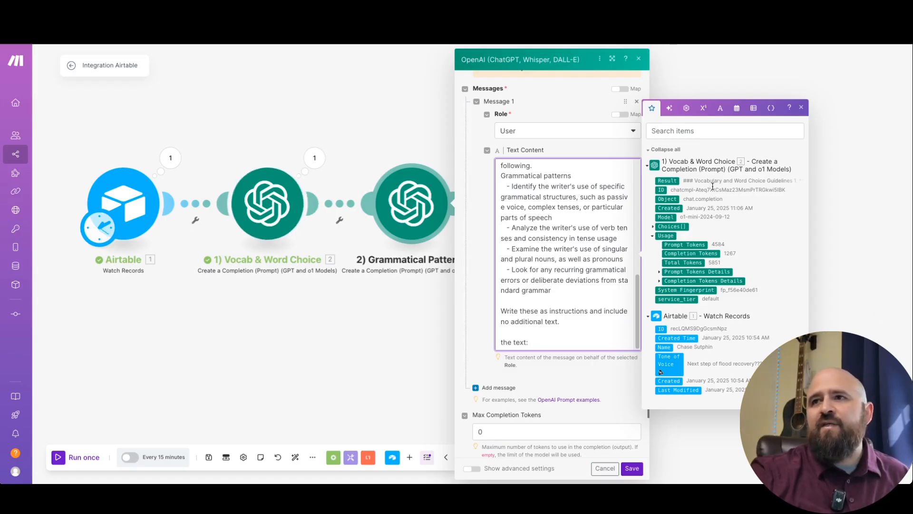
click(672, 364)
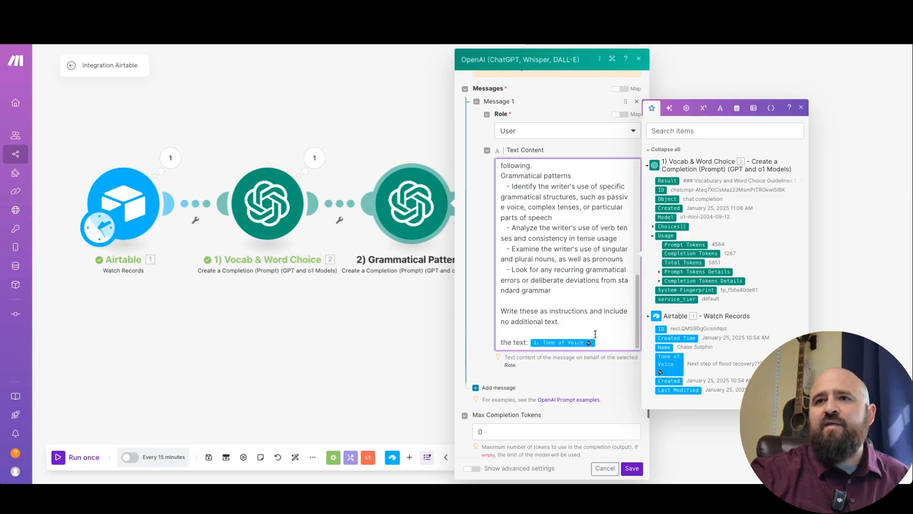
click(631, 468)
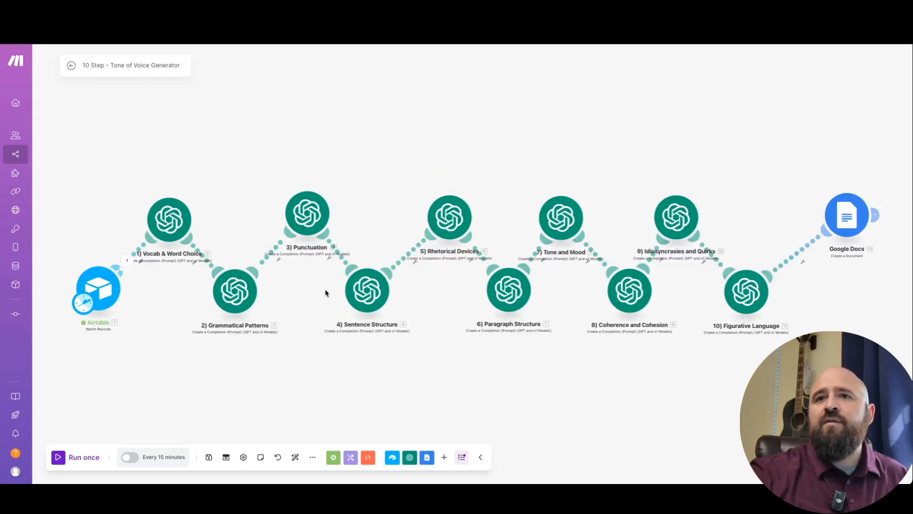
Copy modules 3) Punctuation through 10) Figurative Language from the 10 Step scenario into Integration Airtable and link them after 2) Grammatical Patterns
drag(332, 351, 291, 326)
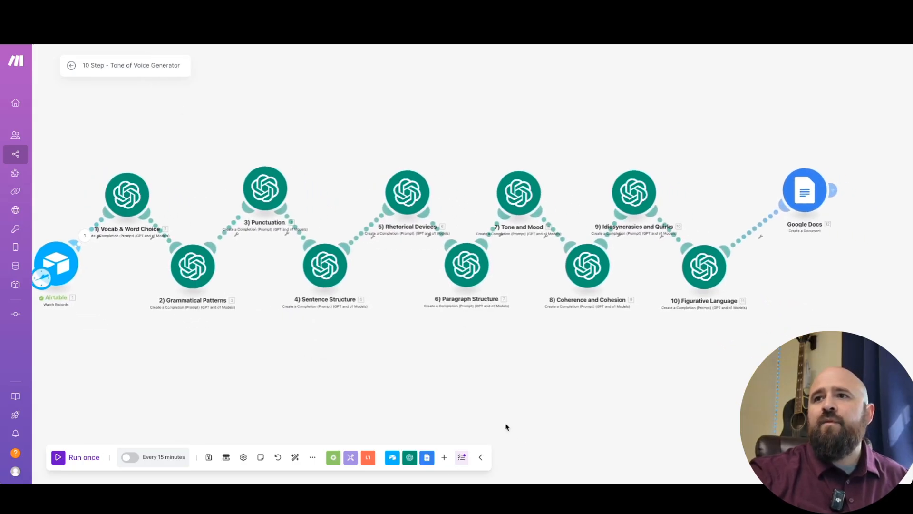
drag(232, 136, 744, 324)
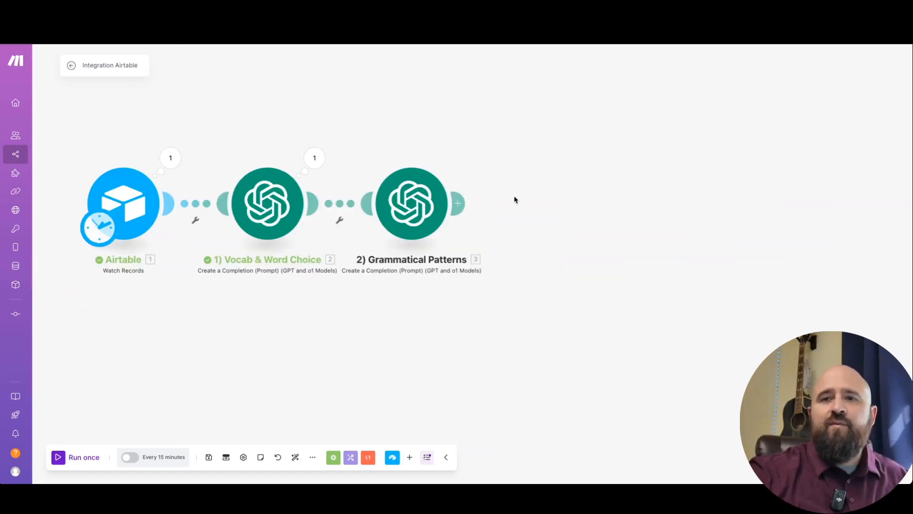
key(ctrl+v)
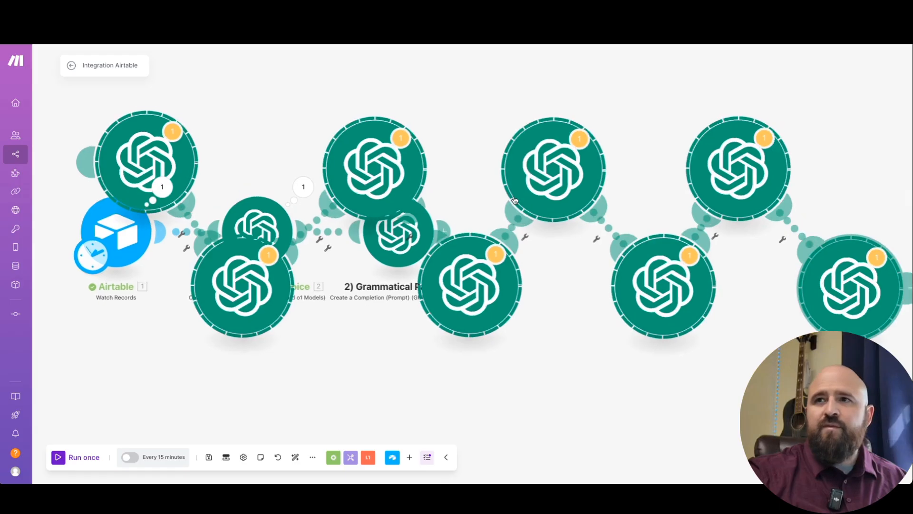
drag(354, 383, 266, 319)
drag(270, 120, 696, 150)
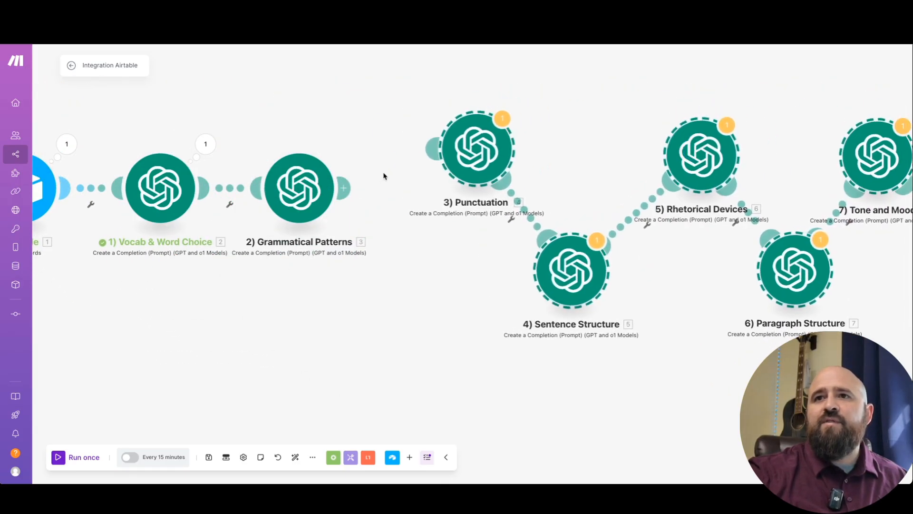
drag(364, 181, 472, 153)
In the Punctuation module's prompt, replace "Vocabulary and word choice" with "Punctuation" and keep a blank line before the response-length instruction
drag(403, 328, 209, 343)
click(281, 164)
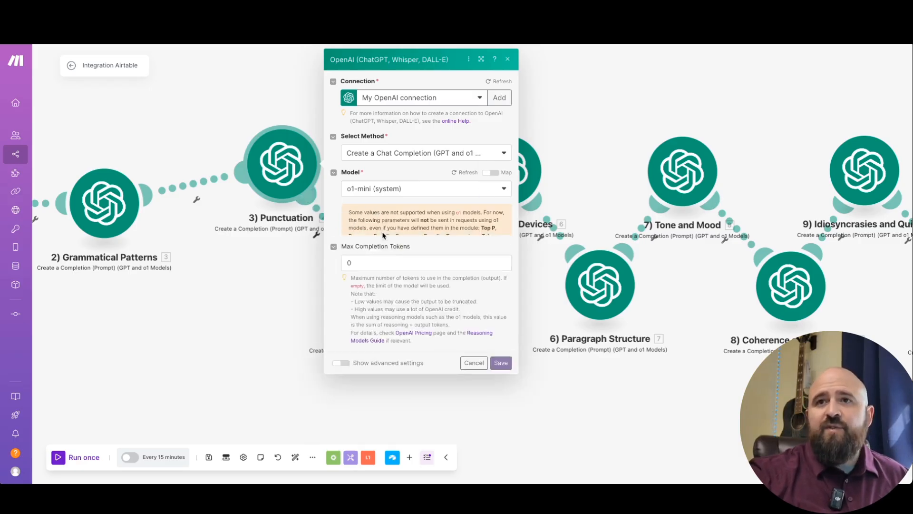
scroll(380, 255, down, 3)
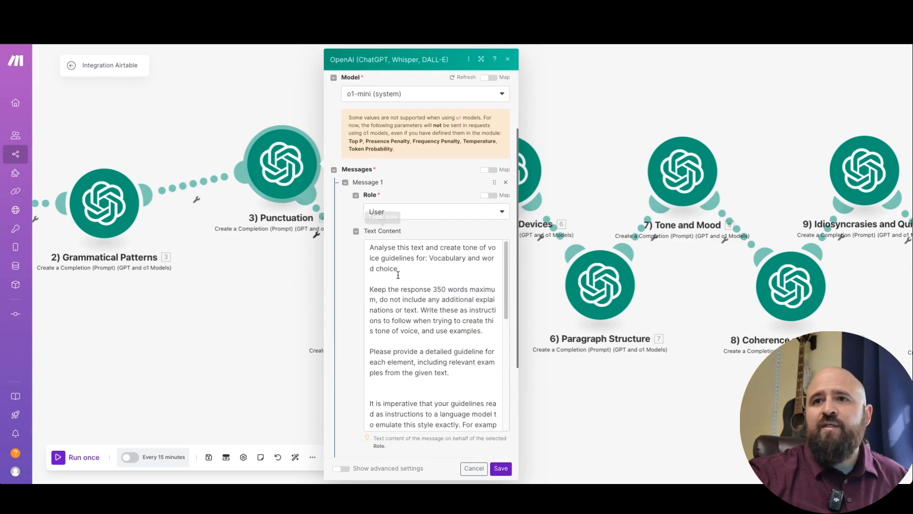
drag(398, 276, 429, 258)
text(Punctuatio)
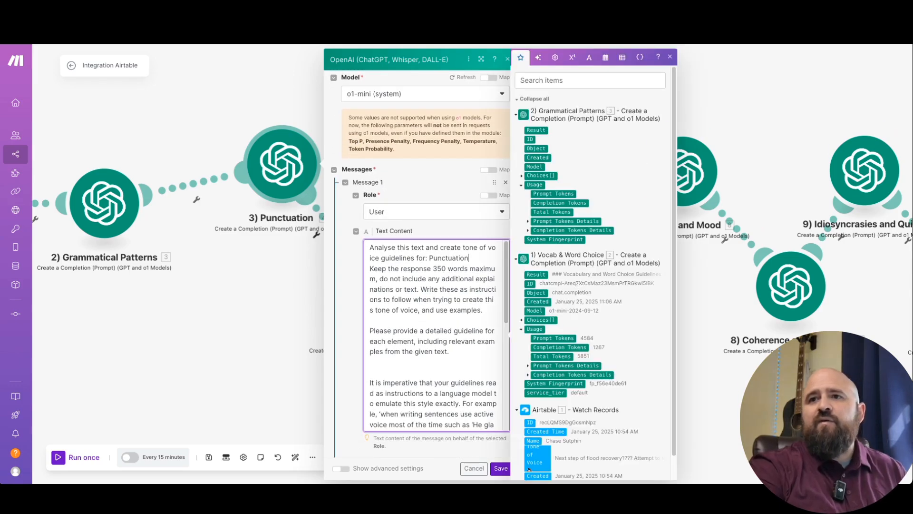
text(n)
key(Return)
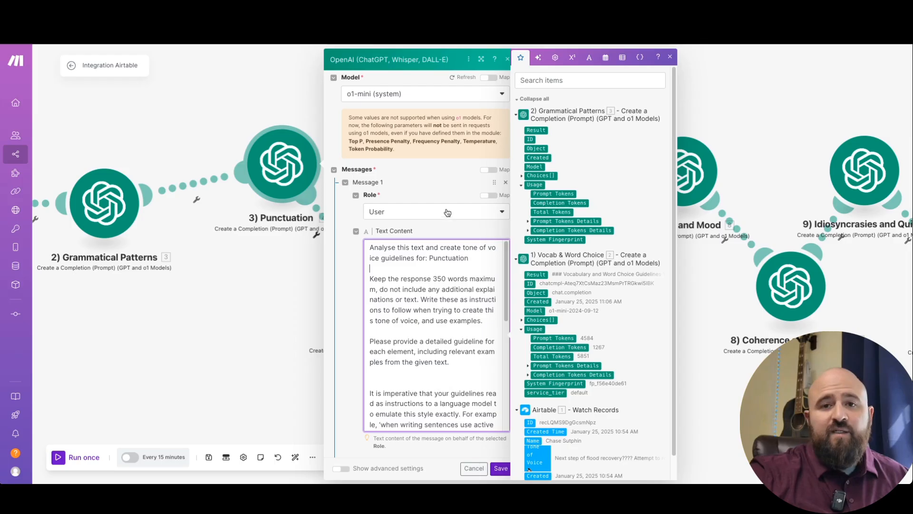
scroll(422, 320, down, 1)
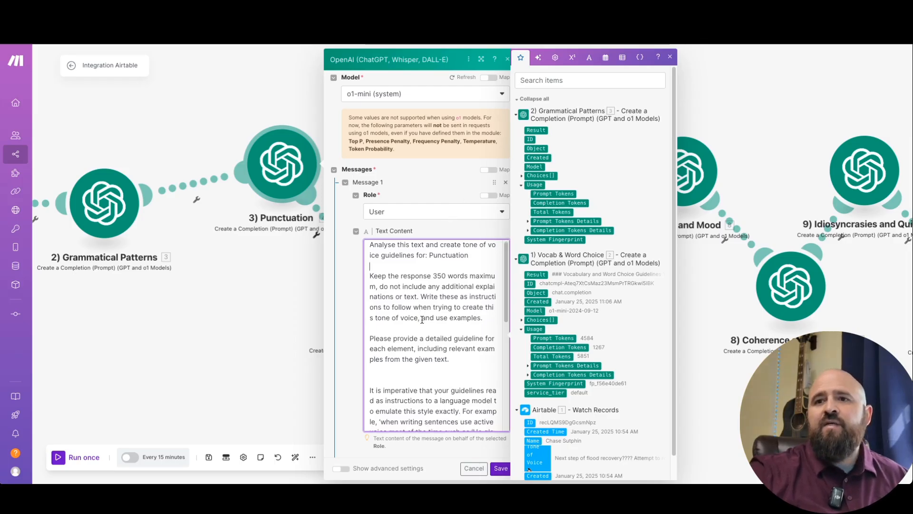
Read through the Punctuation module's prompt from the opening instruction down to the variable after "the text:"
scroll(422, 319, down, 5)
scroll(407, 338, up, 5)
scroll(401, 256, up, 6)
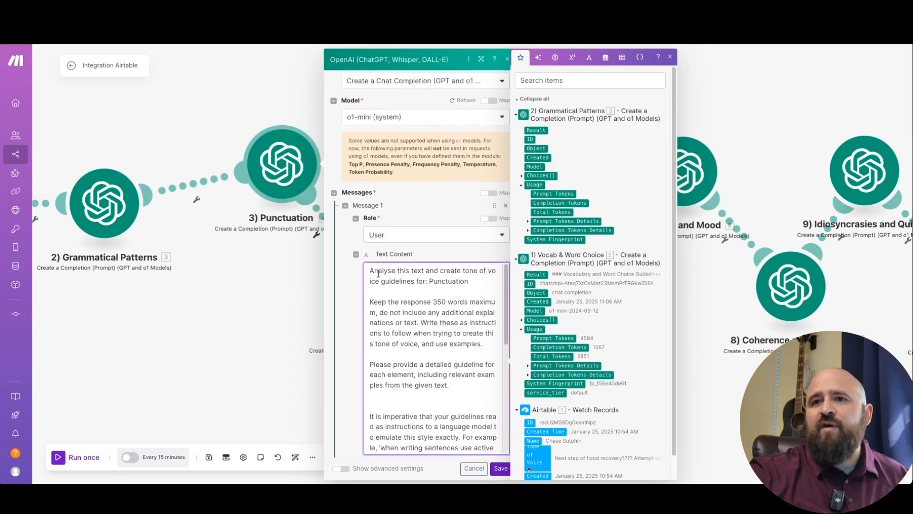
scroll(378, 272, down, 1)
scroll(403, 296, down, 1)
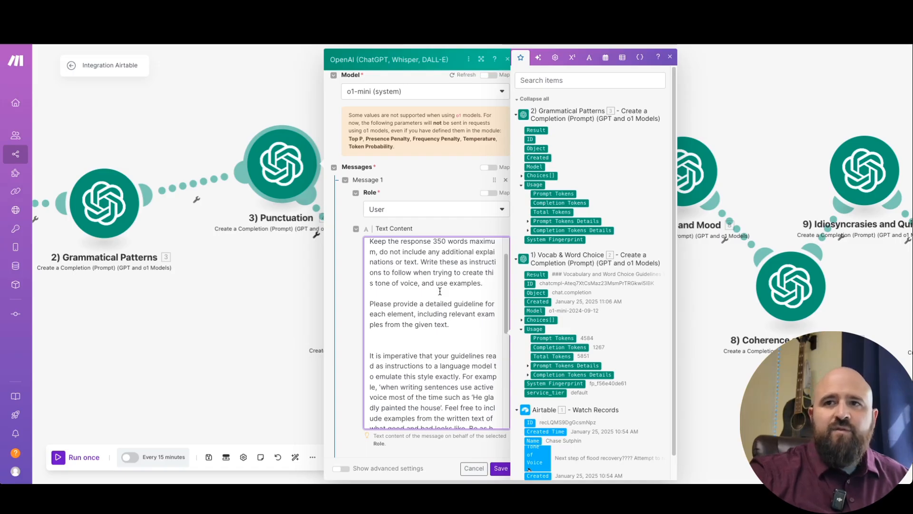
scroll(410, 329, down, 1)
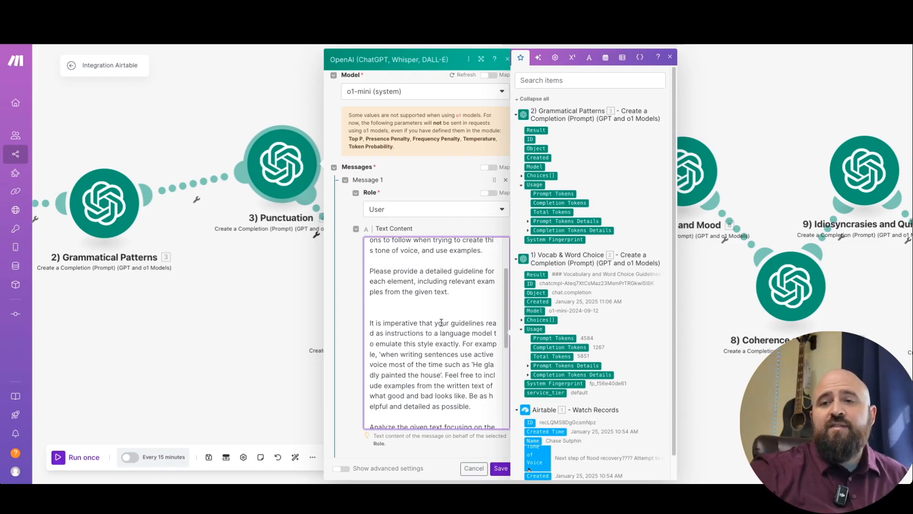
scroll(440, 321, down, 2)
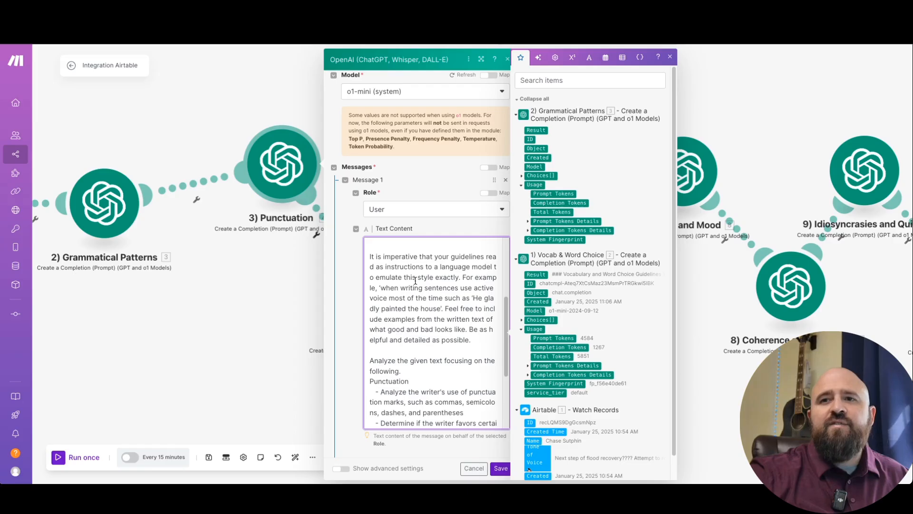
scroll(411, 347, down, 2)
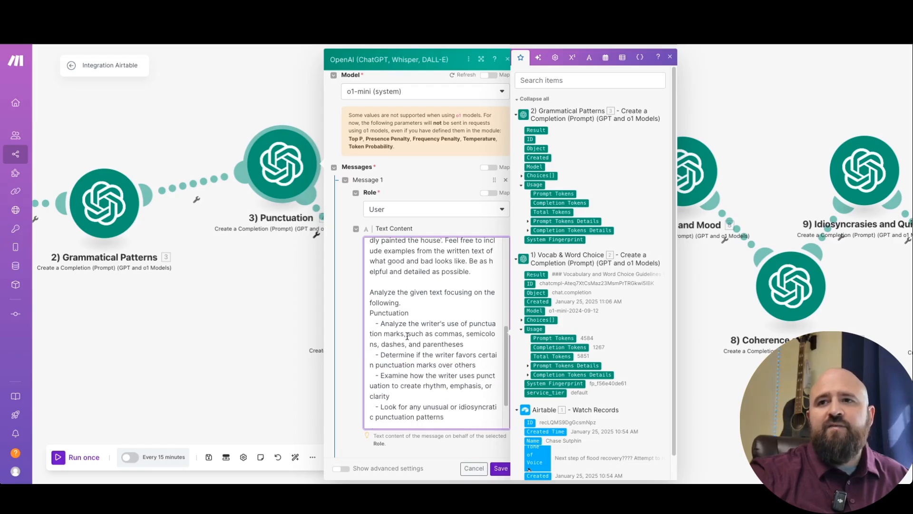
scroll(405, 335, down, 2)
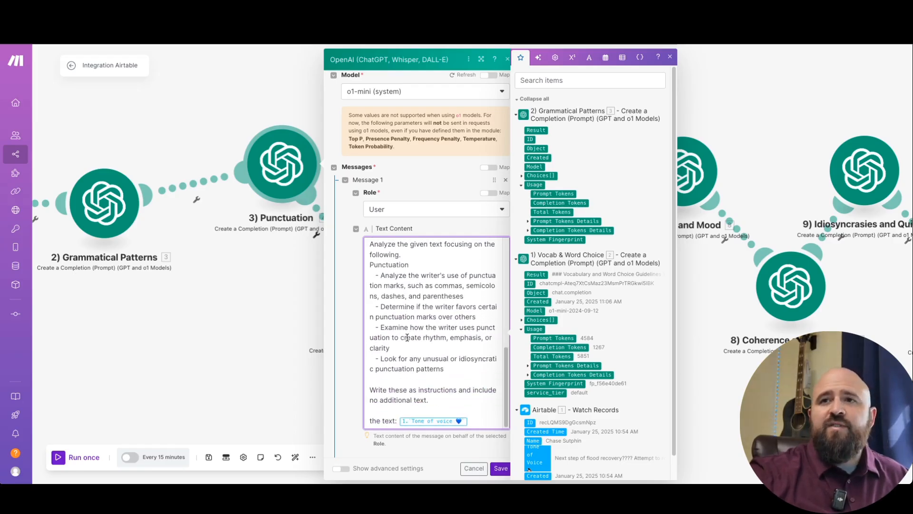
scroll(409, 337, down, 1)
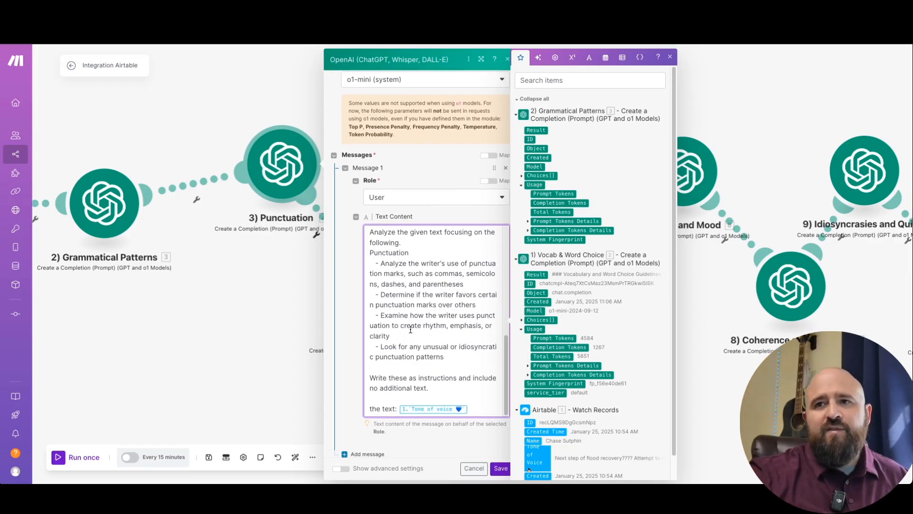
Examine the bulleted analysis points under the Punctuation heading in the prompt, one at a time
drag(464, 284, 381, 267)
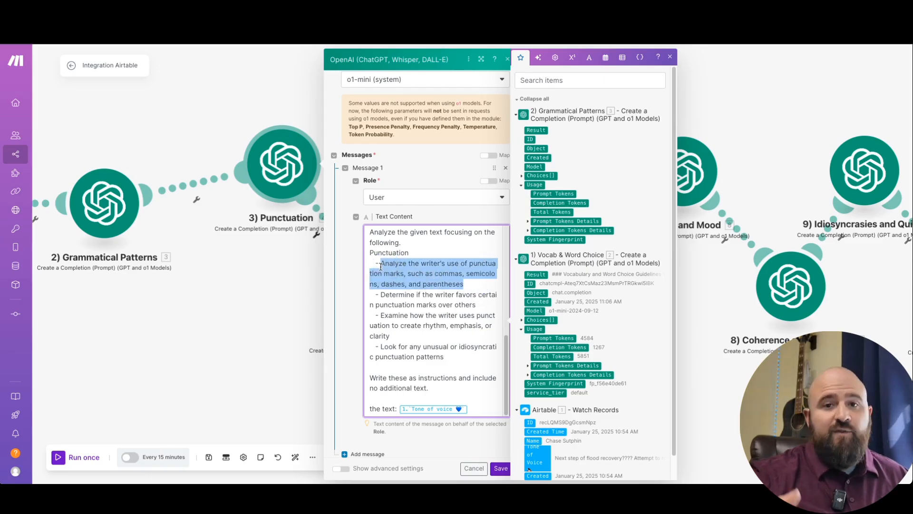
click(450, 334)
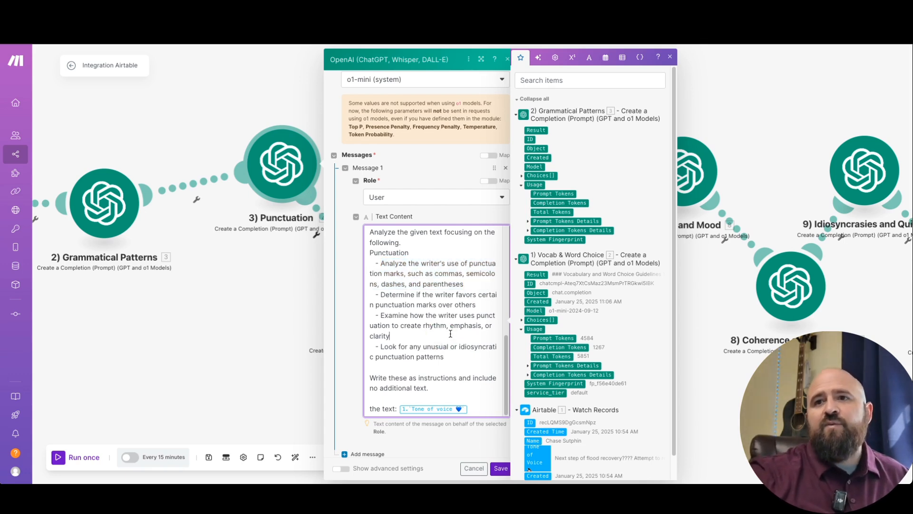
drag(487, 308, 390, 295)
drag(464, 338, 382, 319)
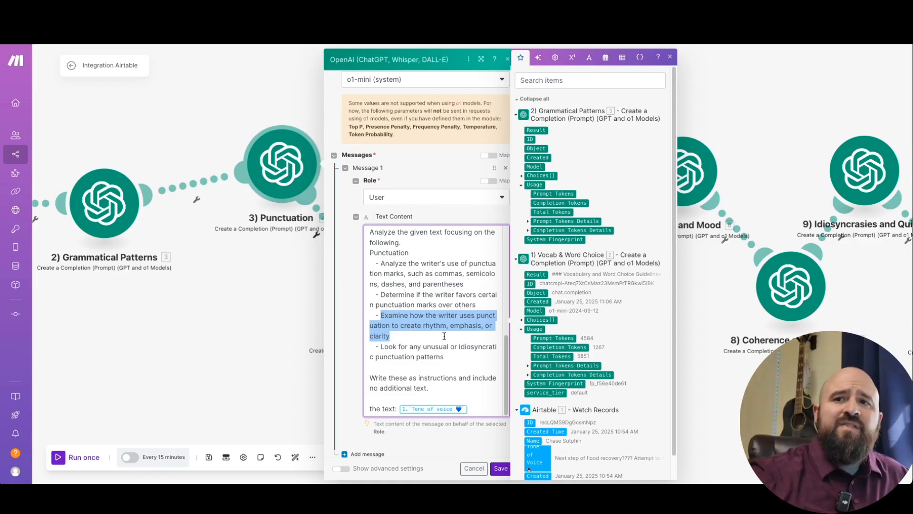
click(454, 361)
drag(454, 360, 385, 347)
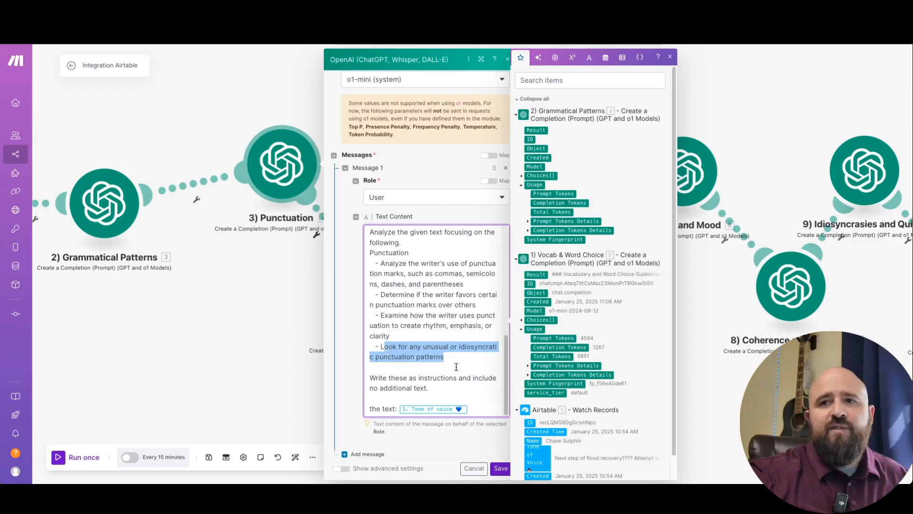
click(471, 365)
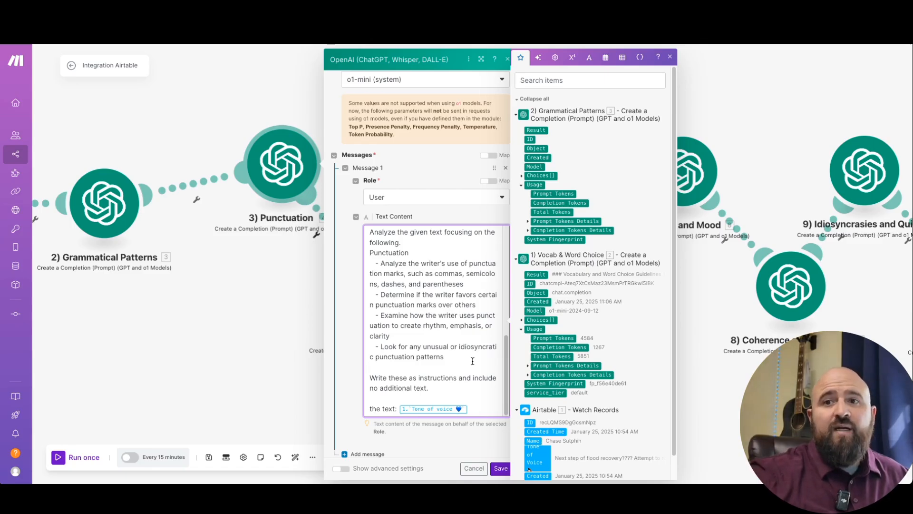
Replace the old variable after "the text:" in the Punctuation prompt with Airtable's Tone of Voice field and save the module
click(475, 409)
key(BackSpace)
scroll(607, 447, down, 1)
scroll(606, 447, down, 1)
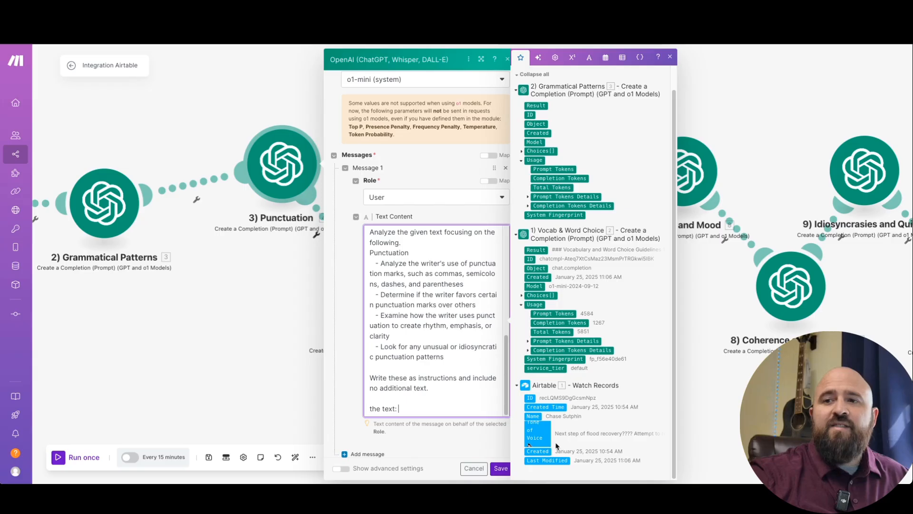
click(534, 433)
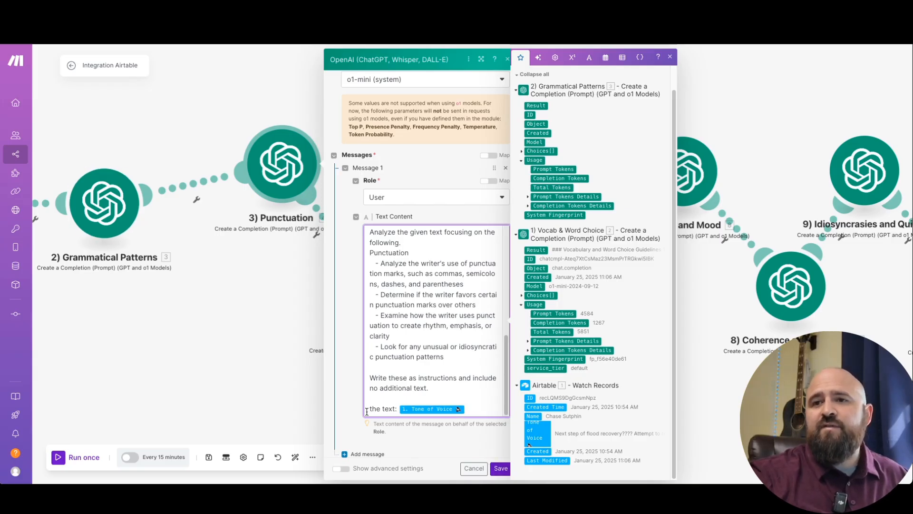
click(502, 469)
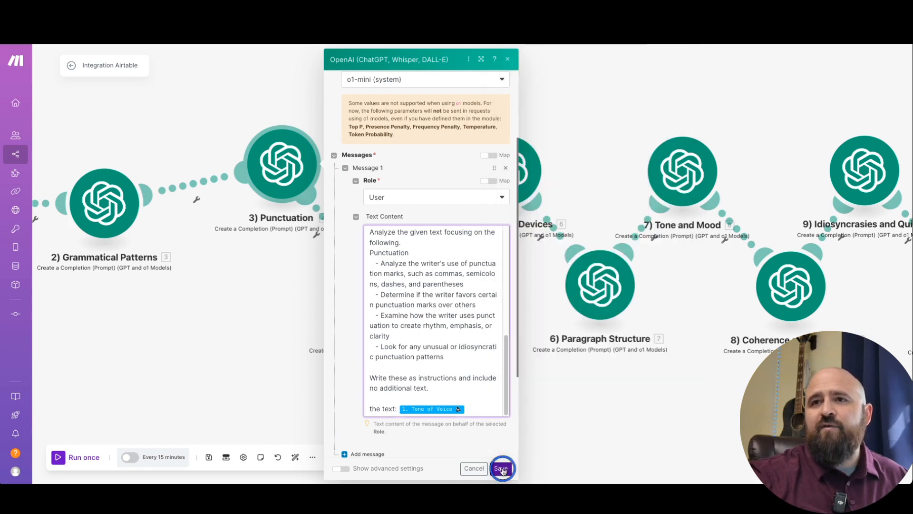
Open the settings of the 4) Sentence Structure module
click(371, 288)
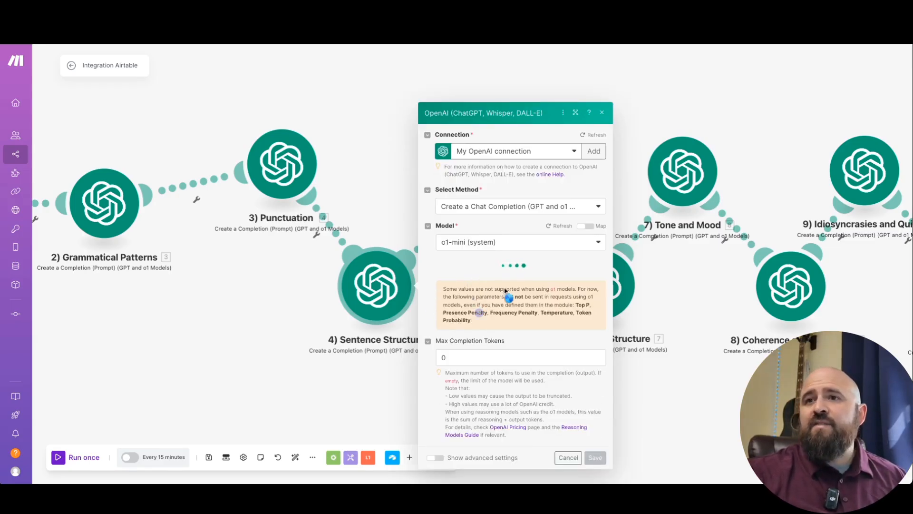
Replace the topic "Vocabulary and word choice" with "Sentence Structure" in the text content of the 4) Sentence Structure module's prompt
click(521, 362)
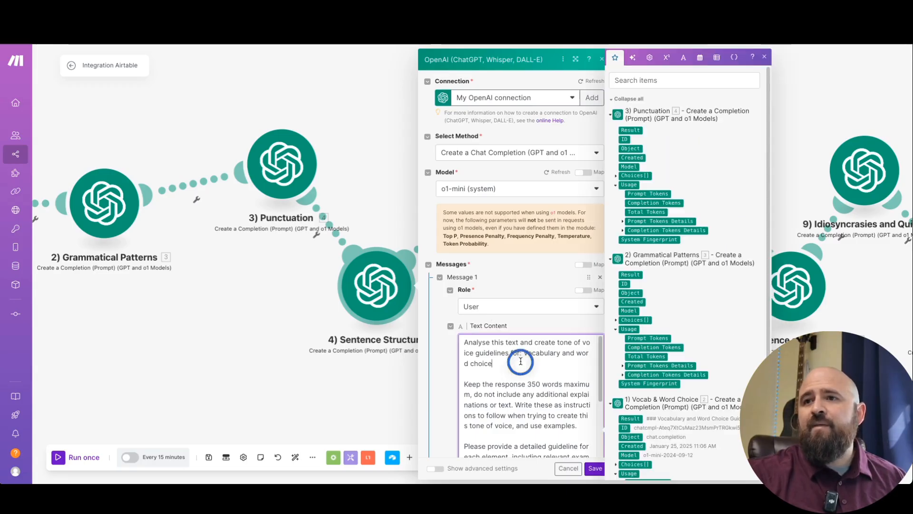
drag(521, 361, 525, 350)
text(Sentence Structure)
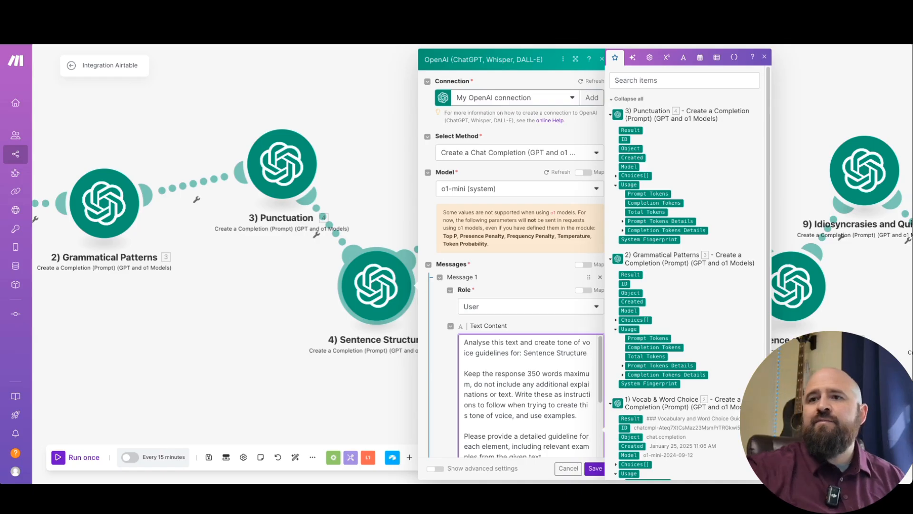
Review the rest of the Sentence Structure prompt, including its analysis instructions and the variable after "the text:"
scroll(528, 395, down, 3)
scroll(526, 283, down, 3)
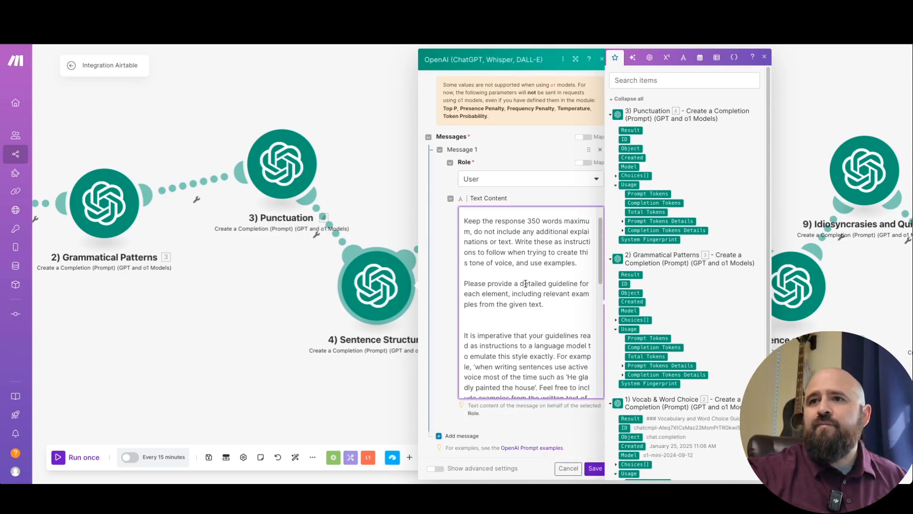
scroll(502, 347, down, 2)
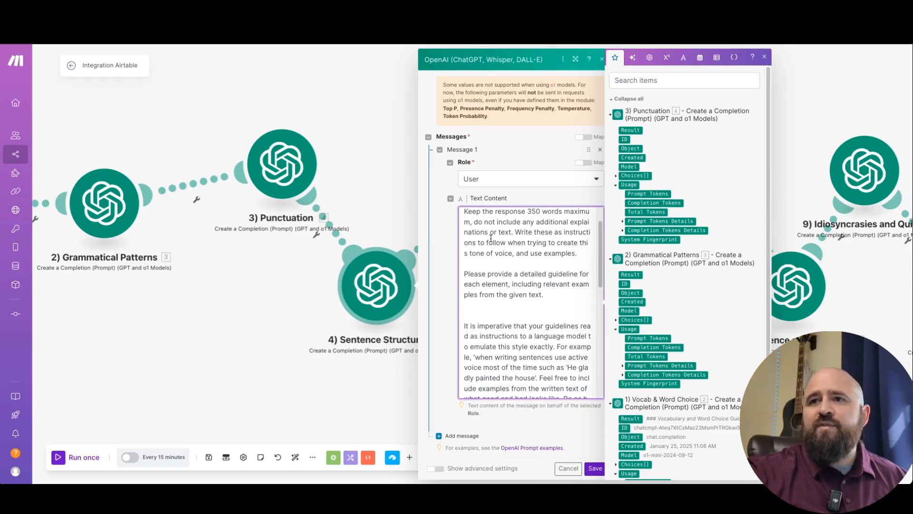
scroll(507, 339, down, 5)
scroll(506, 339, up, 2)
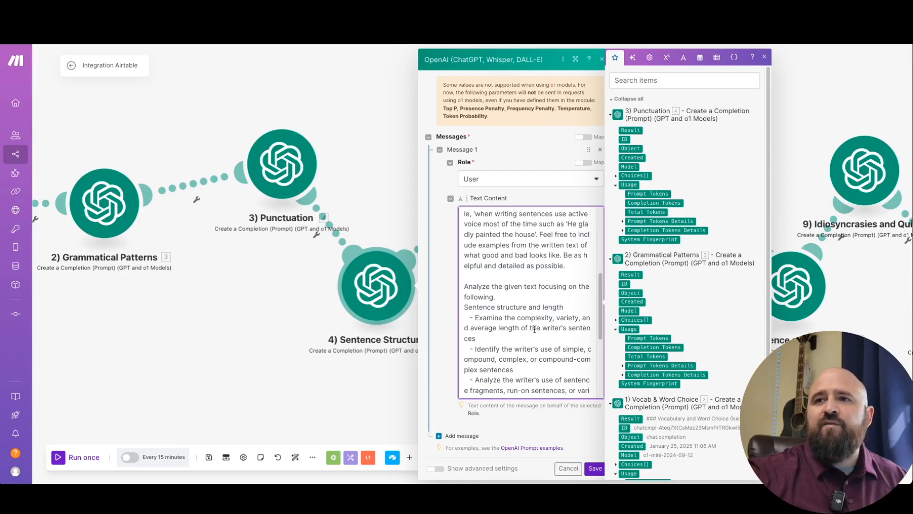
scroll(506, 335, down, 4)
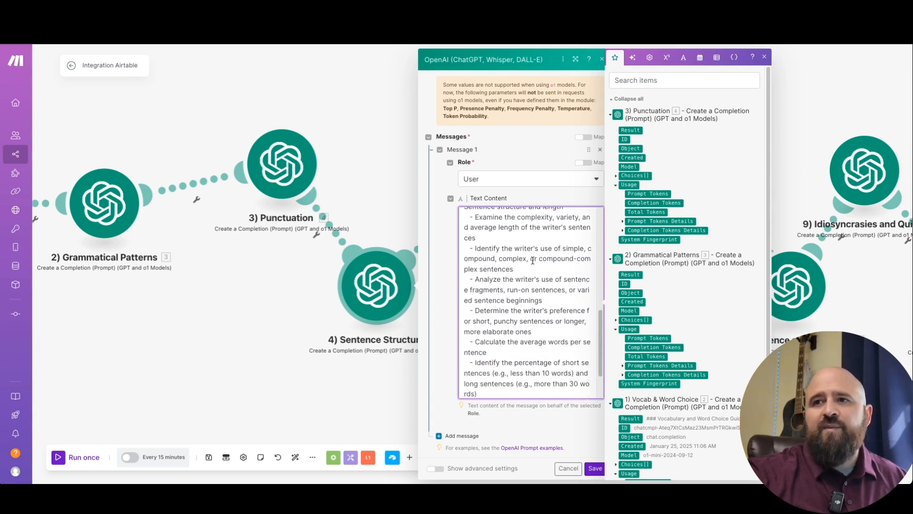
scroll(514, 274, down, 1)
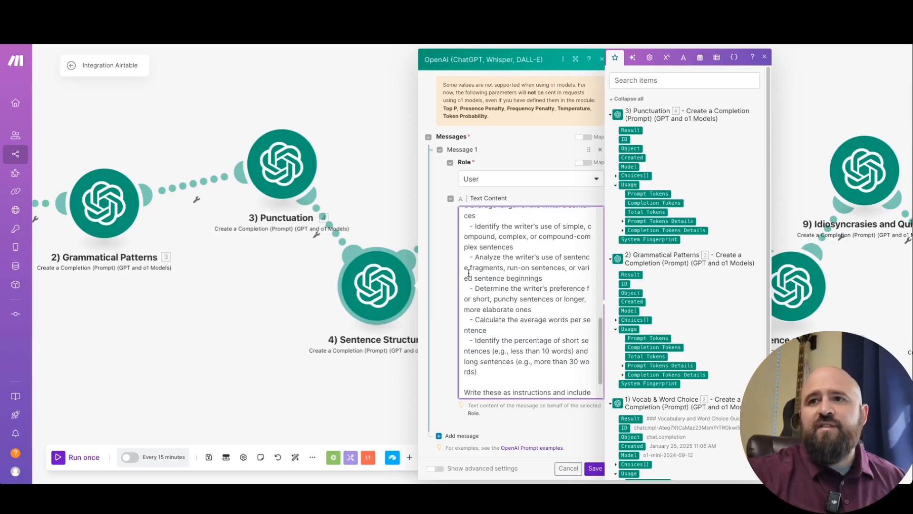
scroll(474, 270, down, 3)
scroll(481, 283, down, 1)
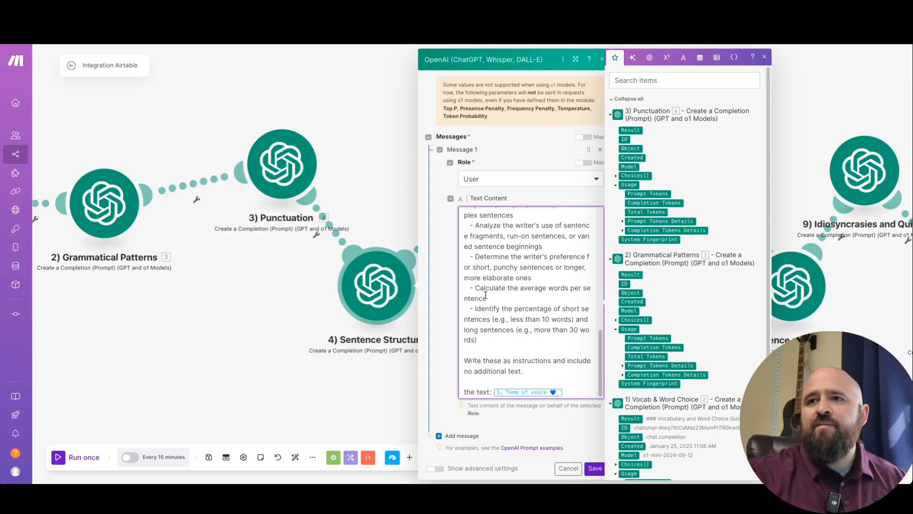
scroll(490, 332, down, 1)
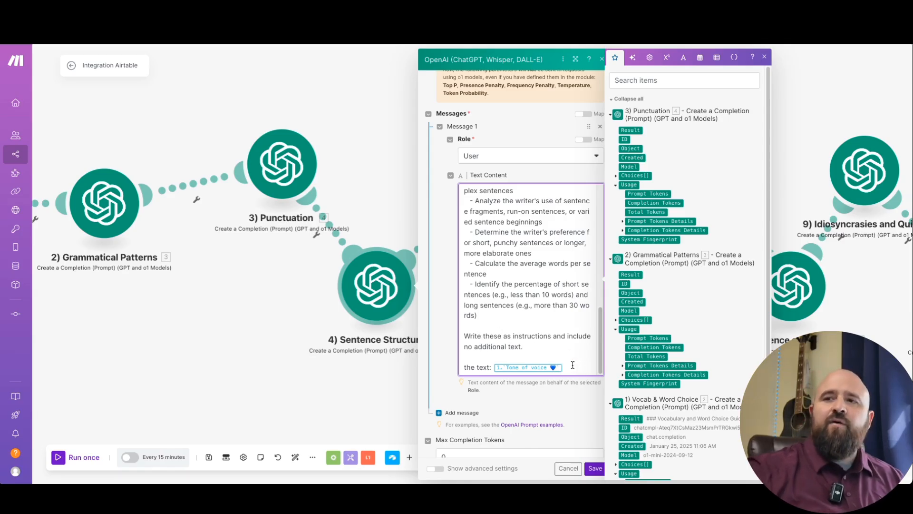
Replace the old Tone of voice variable after "the text:" with Airtable's Tone of Voice field and save the Sentence Structure module
key(BackSpace)
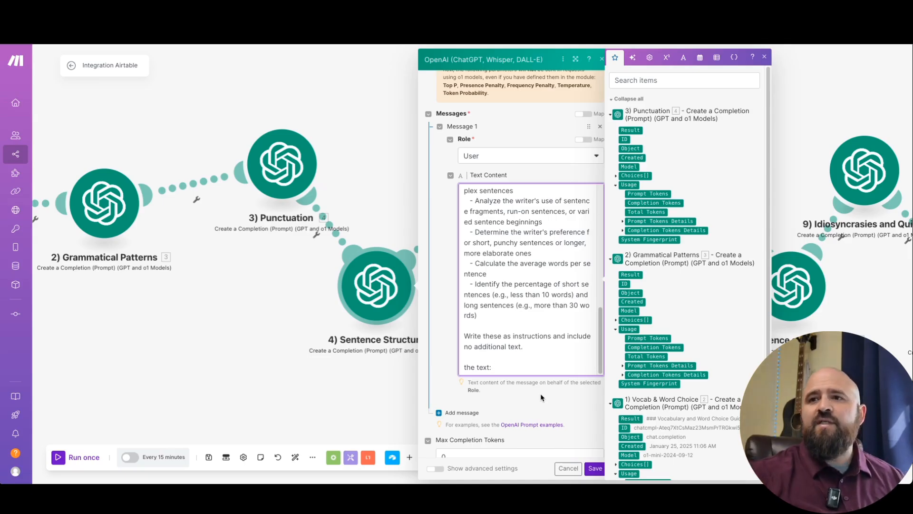
scroll(656, 259, down, 3)
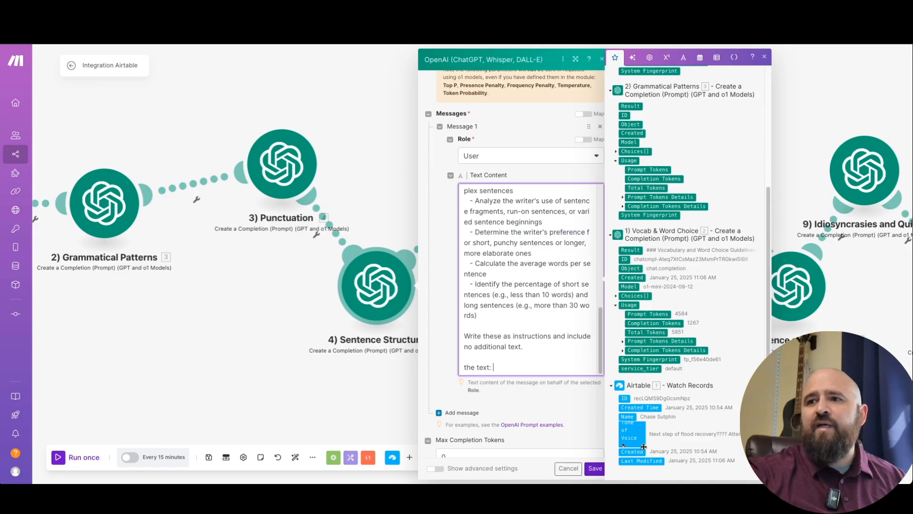
click(632, 434)
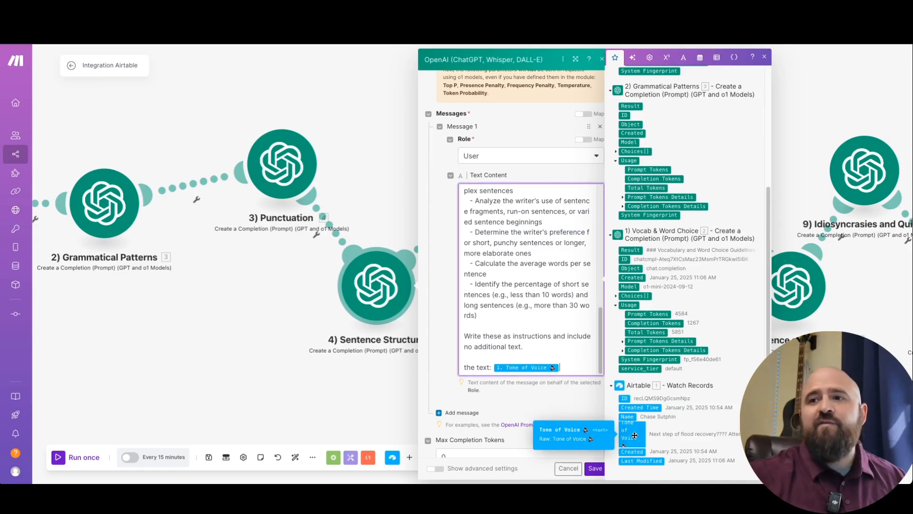
click(583, 404)
click(593, 469)
Open the settings of the 5) Rhetorical Devices module and check its Max Completion Tokens setting
drag(454, 350, 363, 351)
click(447, 183)
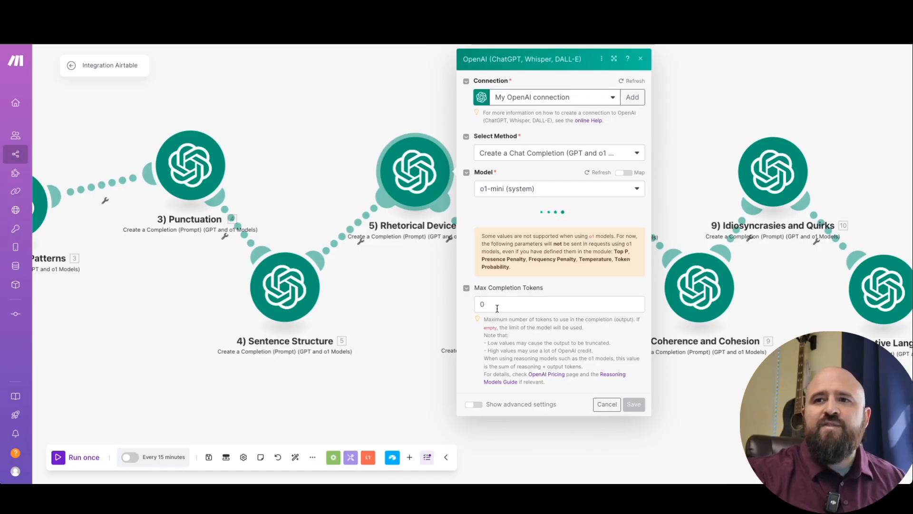
scroll(505, 322, down, 5)
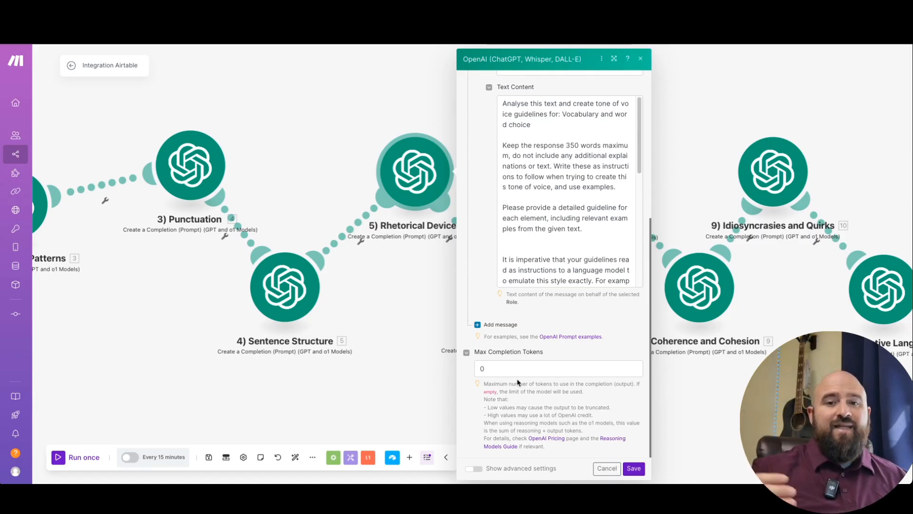
click(503, 369)
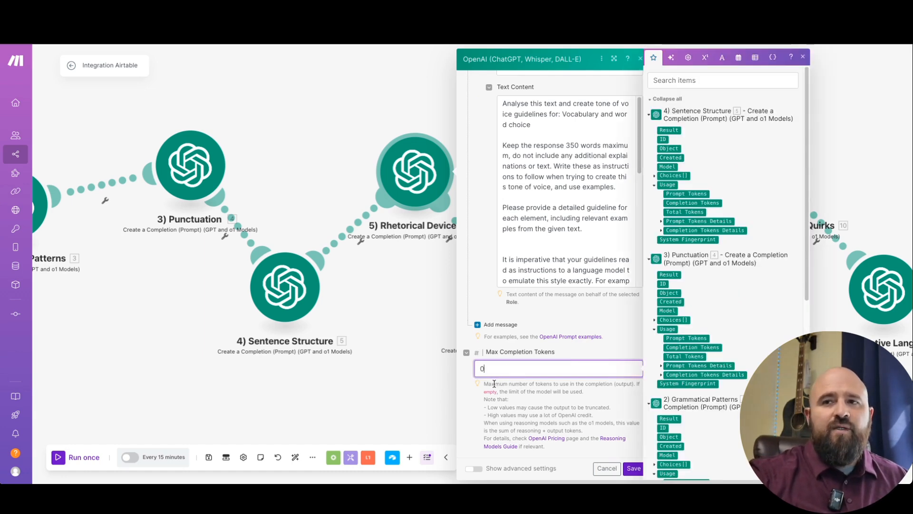
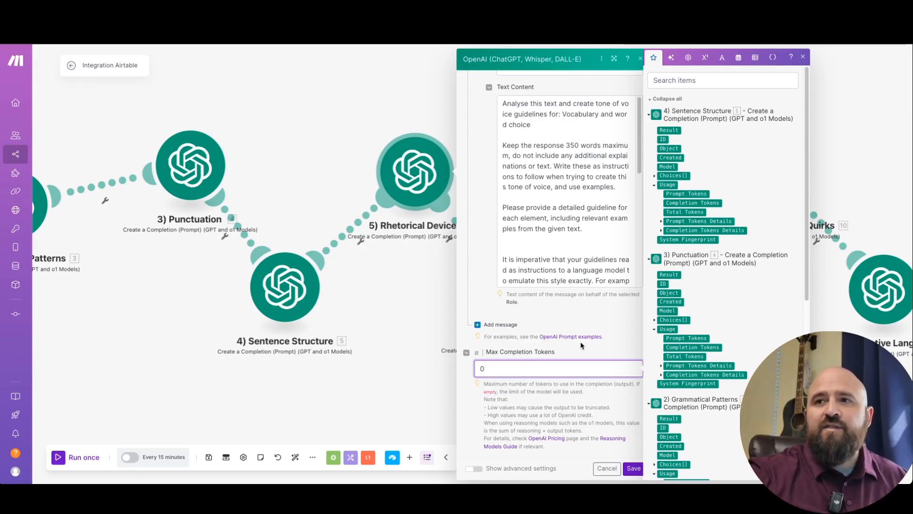
Replace the topic "Vocabulary and word choice" with "Rhetorical Device" in the Rhetorical Devices module's prompt
scroll(485, 373, up, 3)
scroll(485, 372, up, 5)
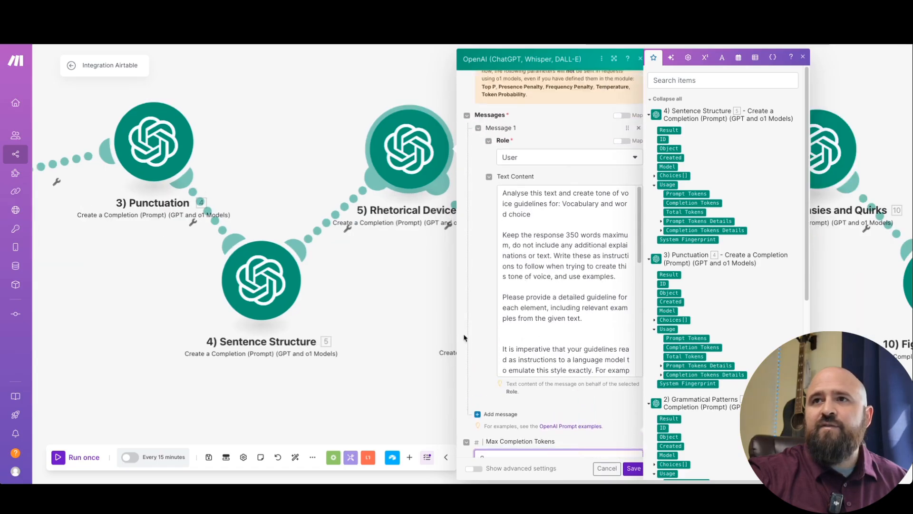
scroll(479, 290, up, 2)
scroll(513, 276, down, 4)
drag(550, 240, 567, 227)
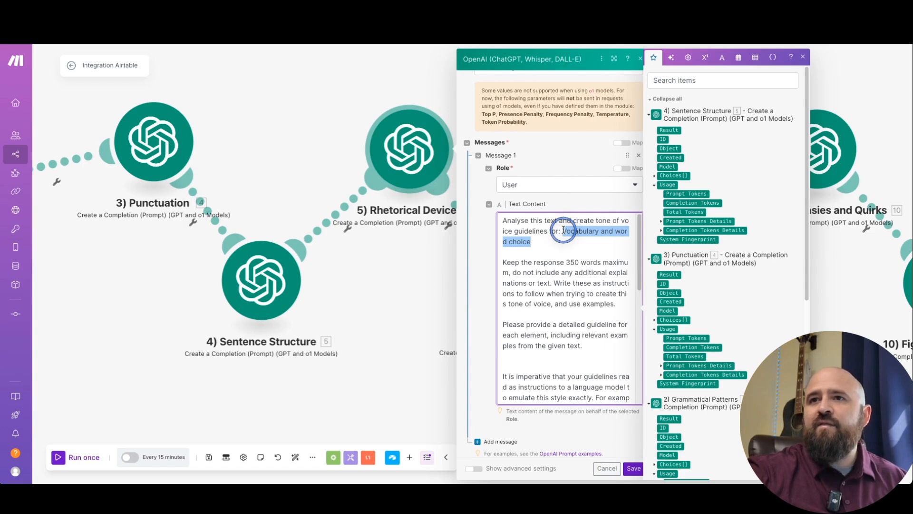
text(Rhet)
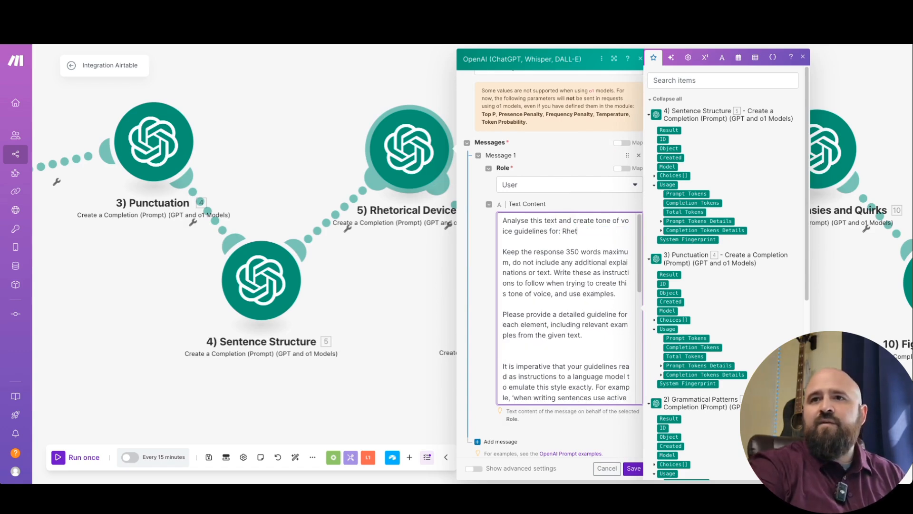
text(orical z)
key(BackSpace)
text(Device)
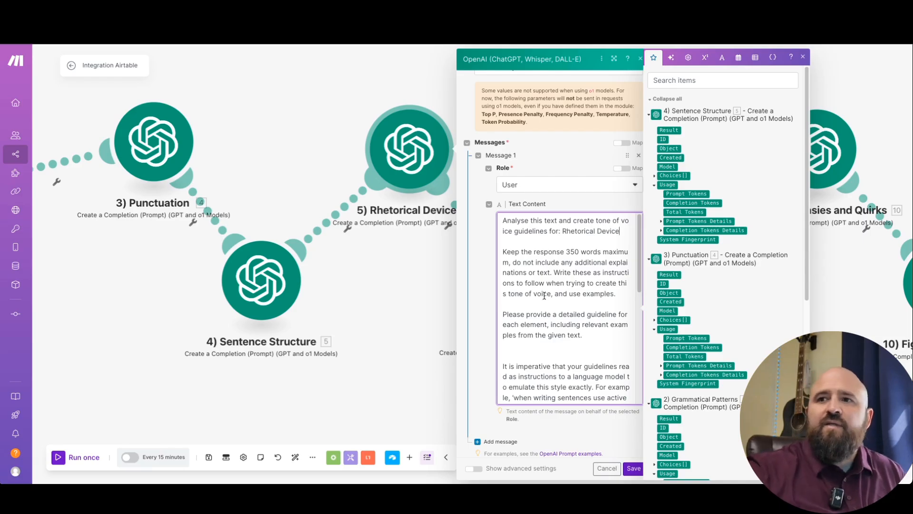
Swap the old Tone of voice variable ending the Rhetorical Devices prompt for Airtable's Tone of Voice field and save the module
scroll(544, 295, down, 8)
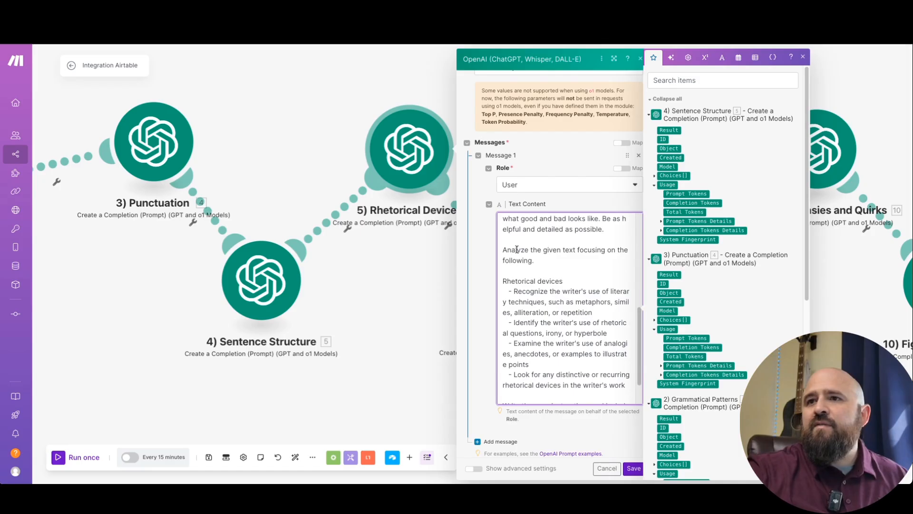
scroll(549, 252, down, 2)
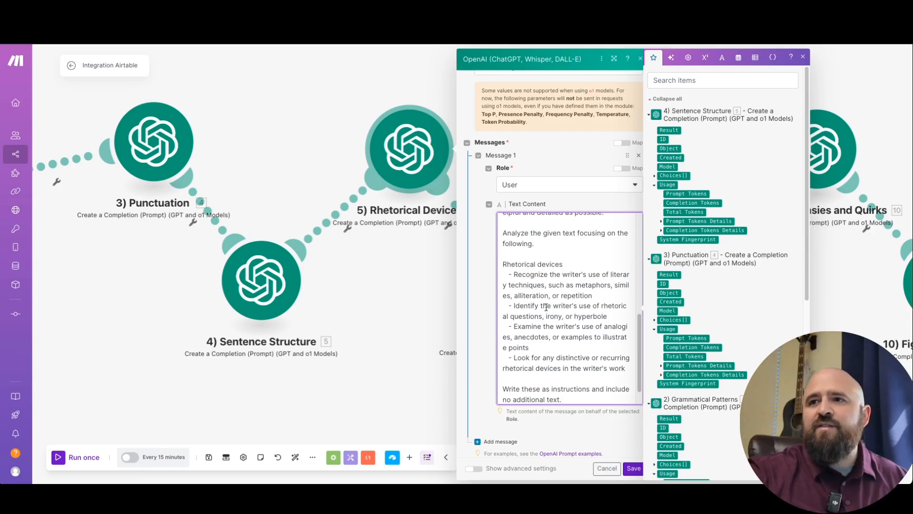
scroll(549, 312, down, 1)
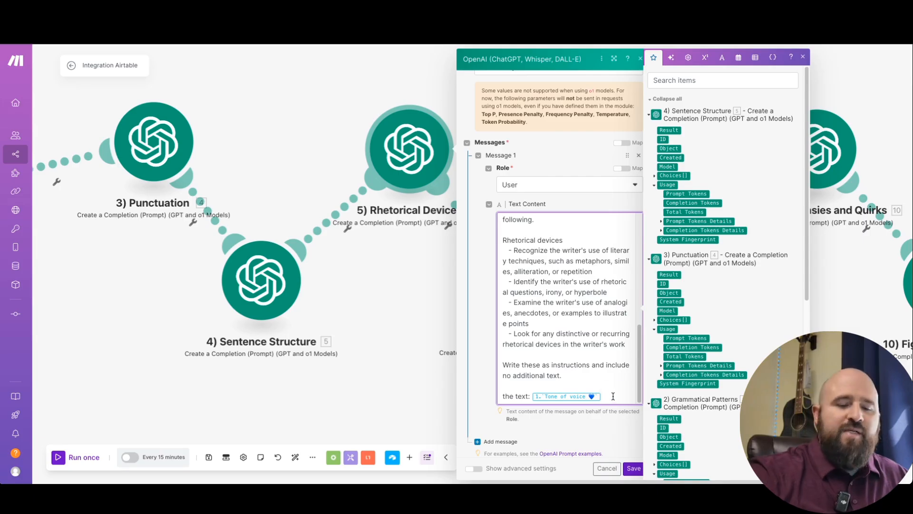
key(BackSpace)
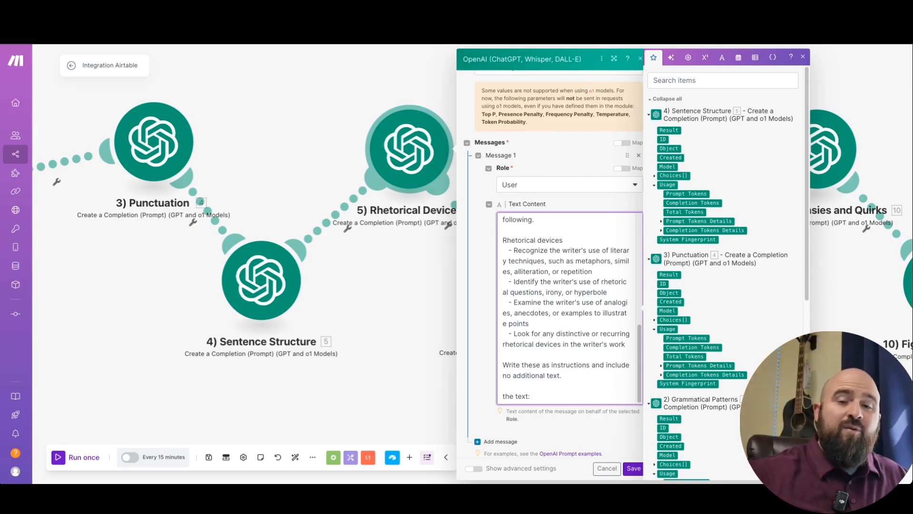
scroll(675, 386, down, 6)
drag(672, 434, 623, 428)
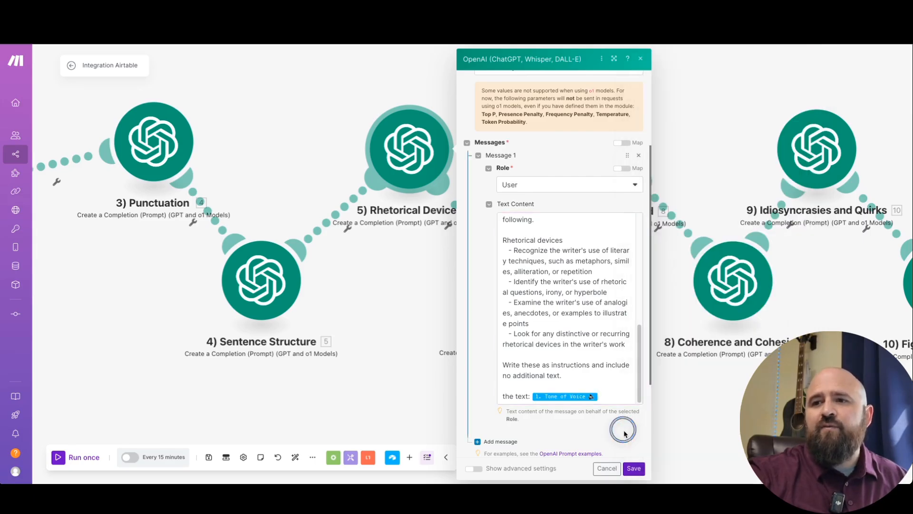
click(634, 468)
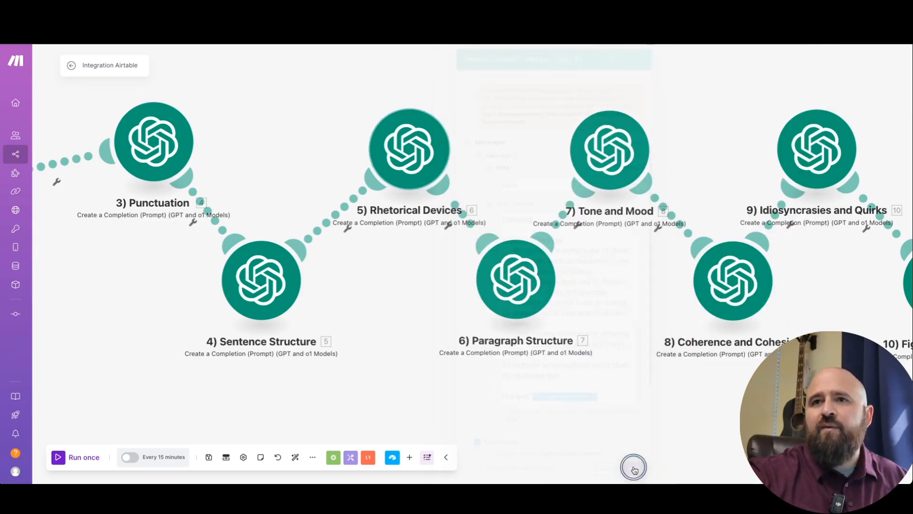
Open the 6) Paragraph Structure module and review the analysis instructions in its prompt
click(522, 273)
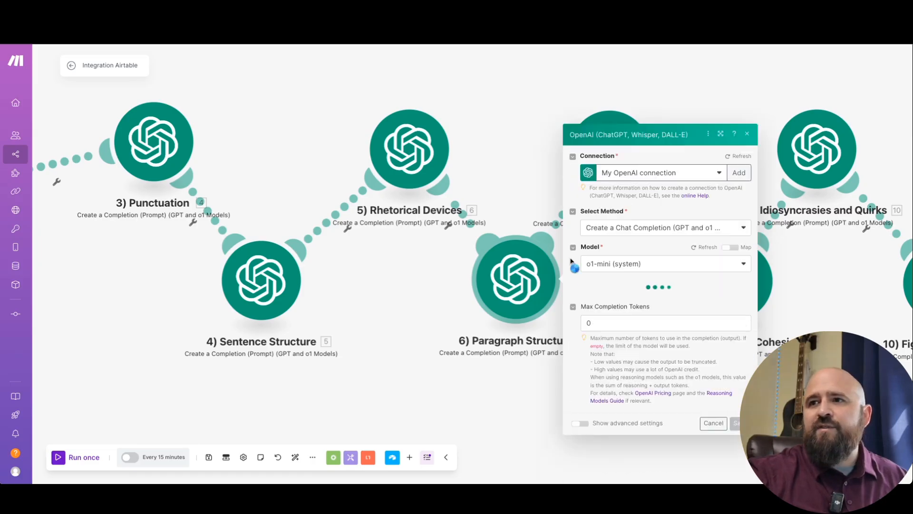
click(673, 401)
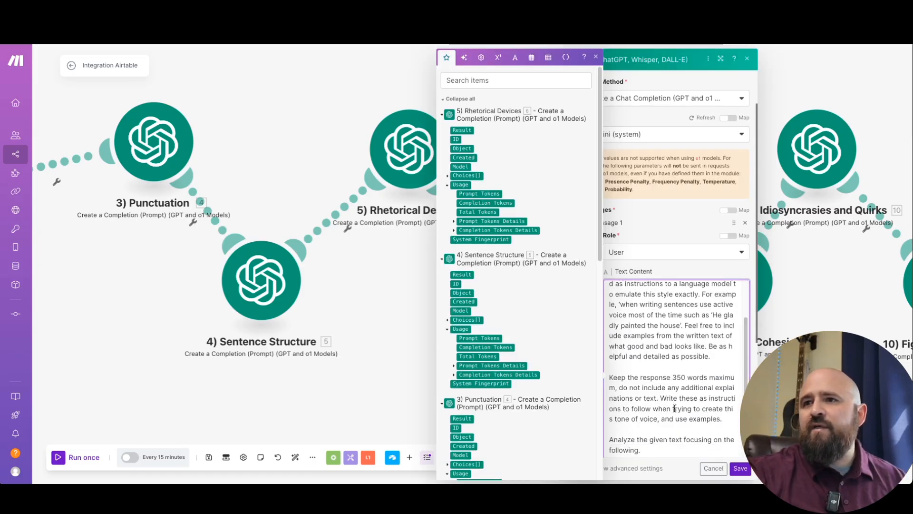
scroll(665, 405, down, 5)
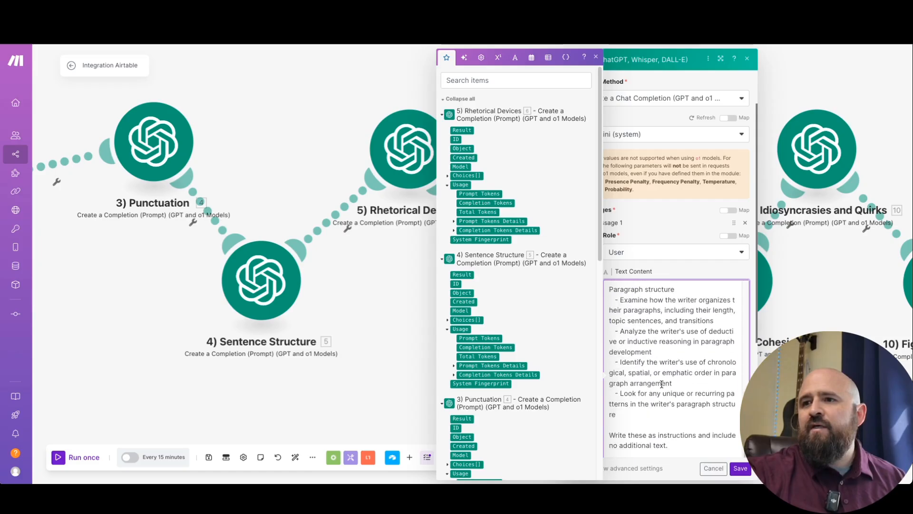
scroll(634, 309, up, 2)
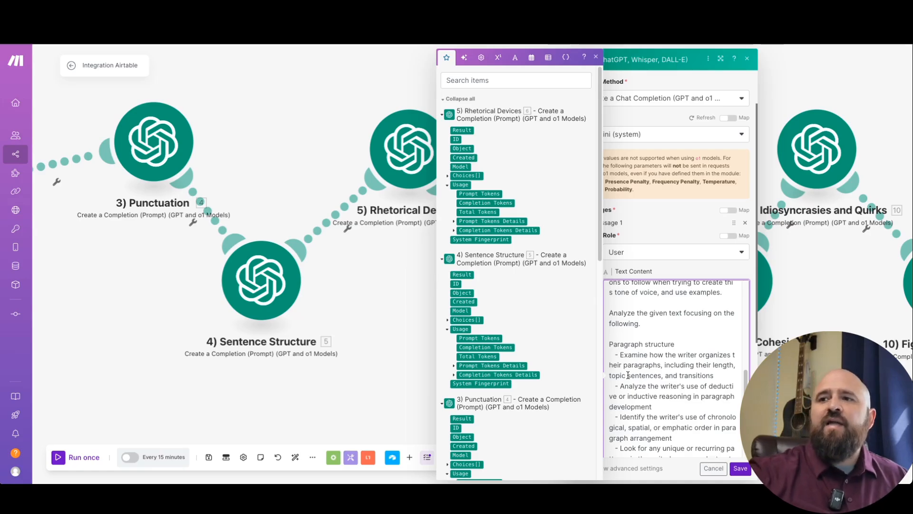
scroll(628, 375, down, 2)
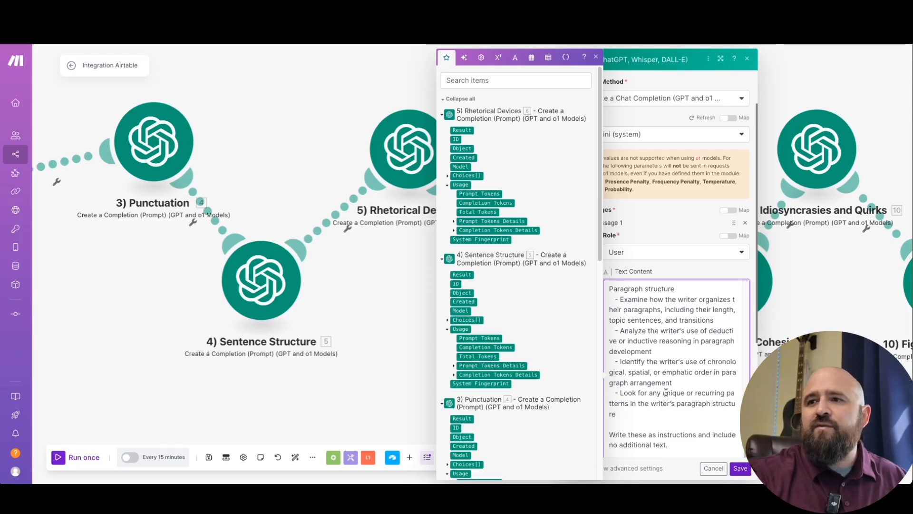
scroll(679, 389, down, 1)
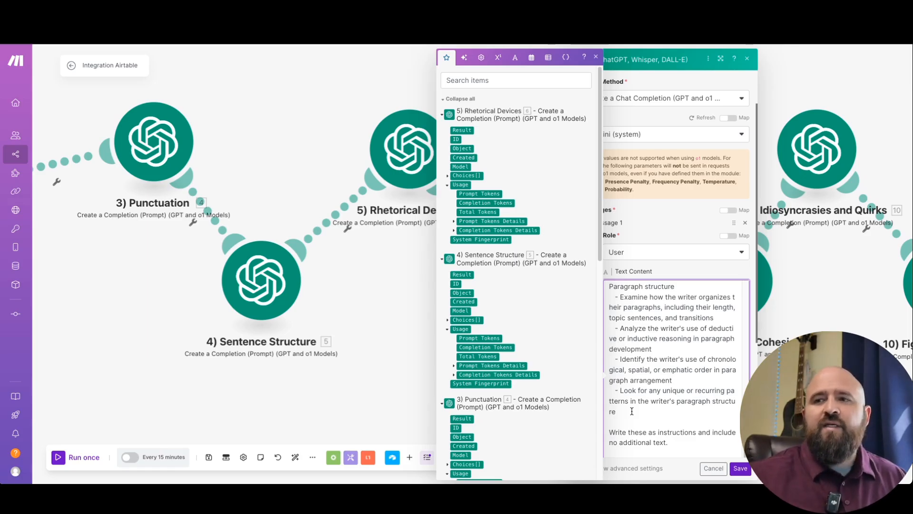
Swap the old Tone of voice variable ending the Paragraph Structure prompt for Airtable's Tone of Voice field and save the module
scroll(649, 417, down, 2)
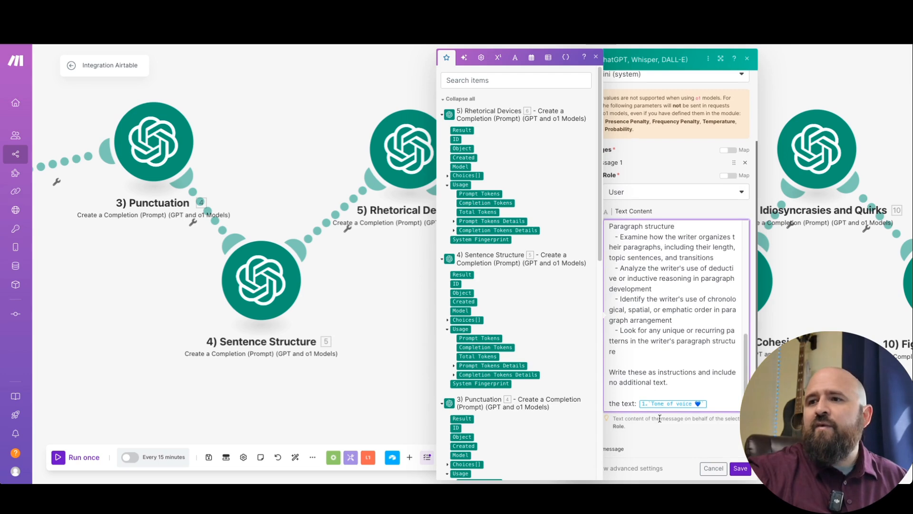
click(712, 403)
key(BackSpace)
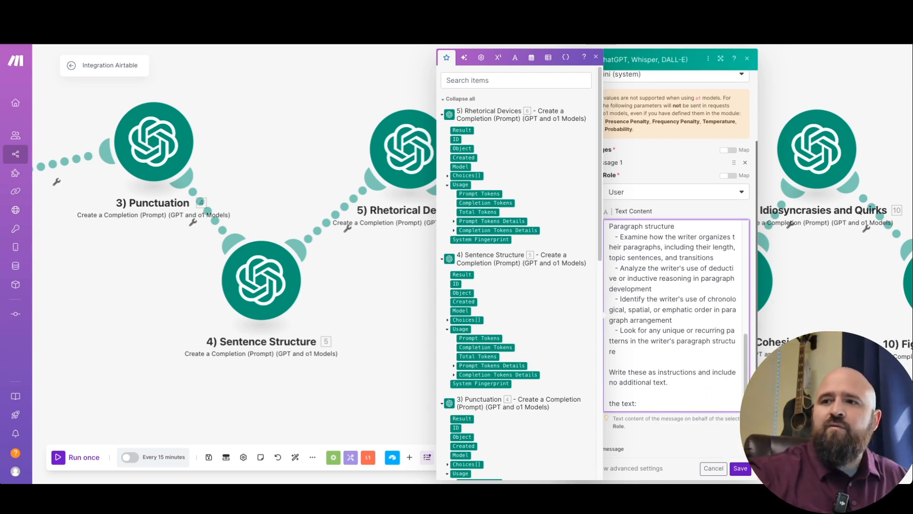
scroll(476, 418, down, 10)
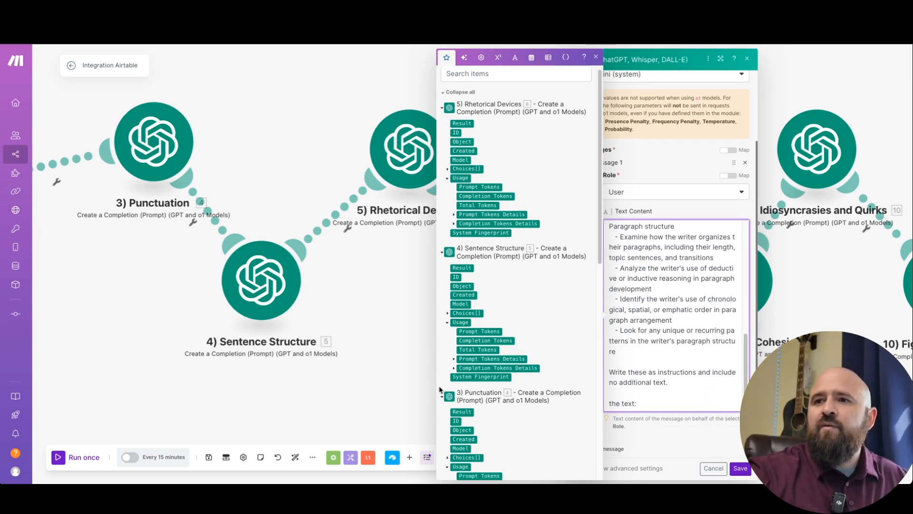
click(469, 428)
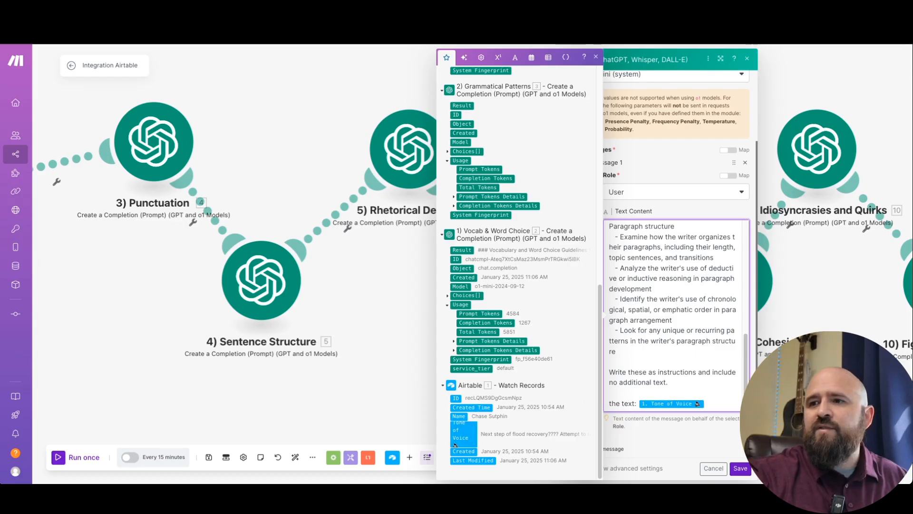
click(740, 469)
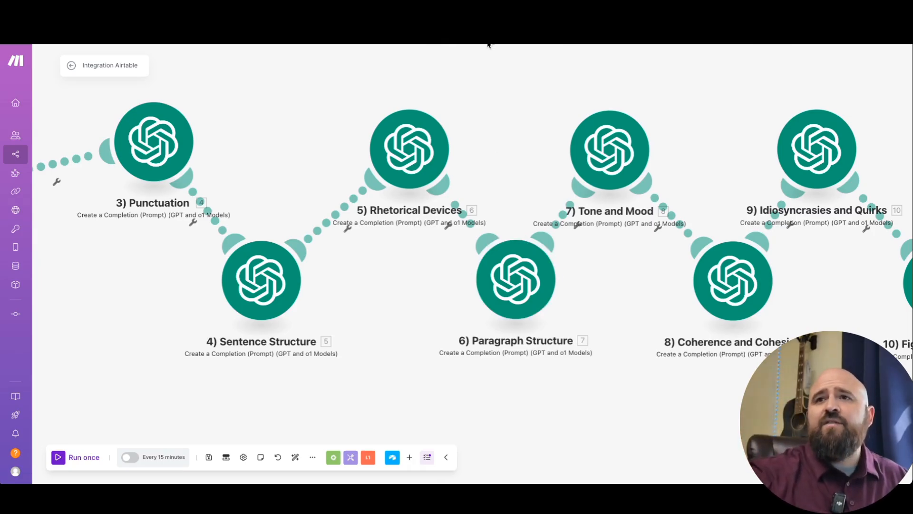
Add an unconnected OpenAI Create a Completion module above the chain and dismiss its settings without connecting it
drag(519, 110, 502, 191)
double_click(435, 90)
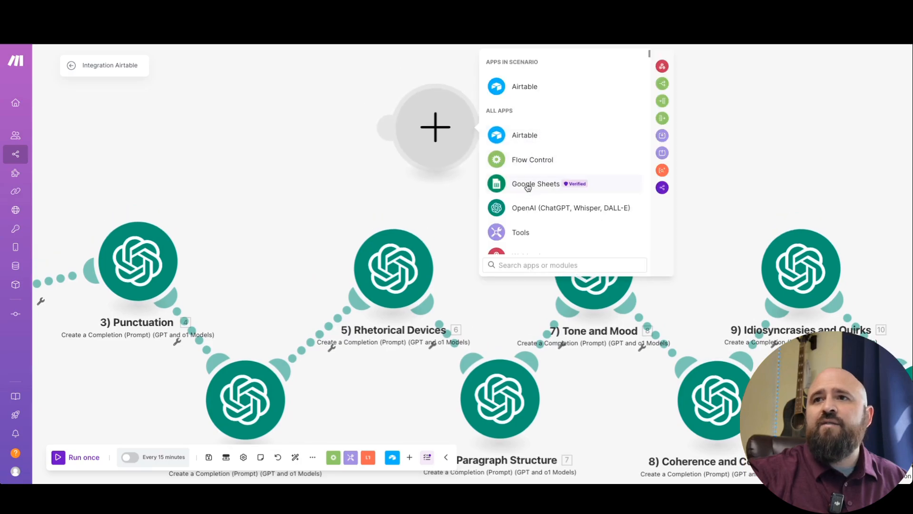
click(528, 208)
click(544, 229)
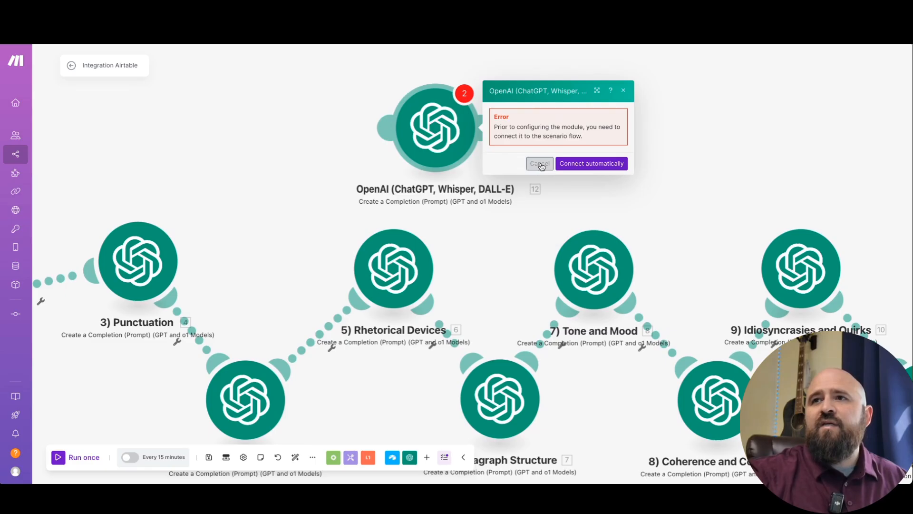
click(540, 164)
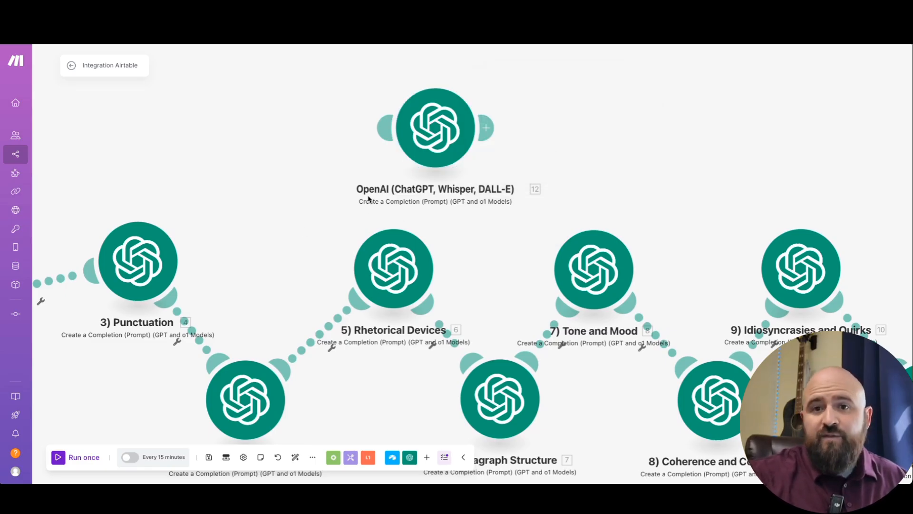
Rename the unconnected OpenAI module "This make it easier to remember what this is for"
right_click(443, 133)
click(468, 179)
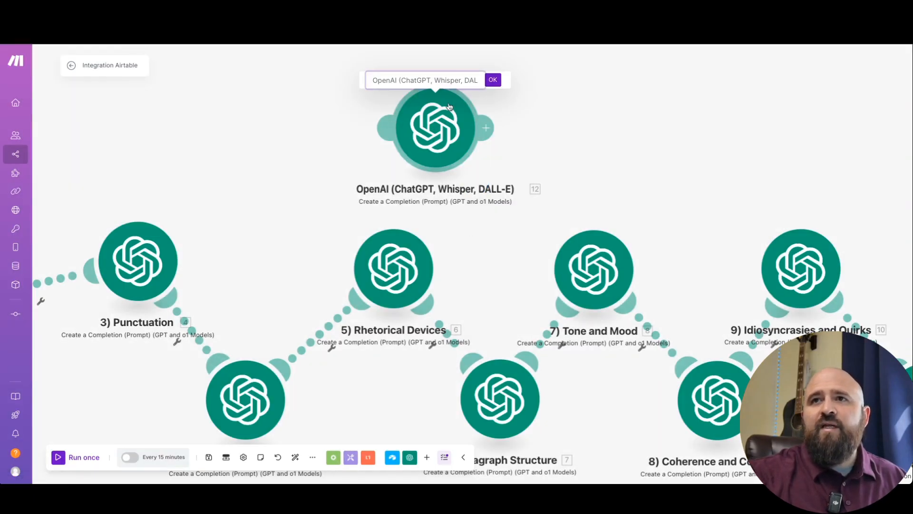
text(This ma)
text(ke it easier to )
text(remember what this is for)
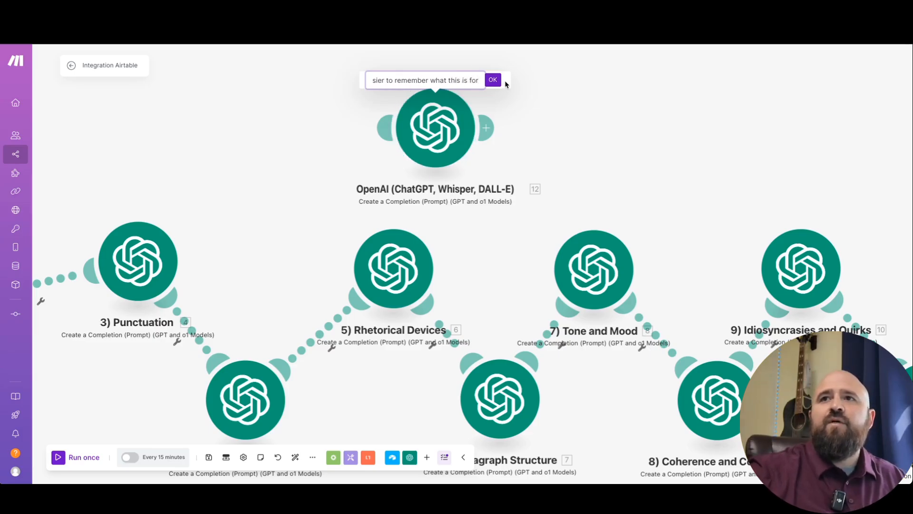
click(493, 82)
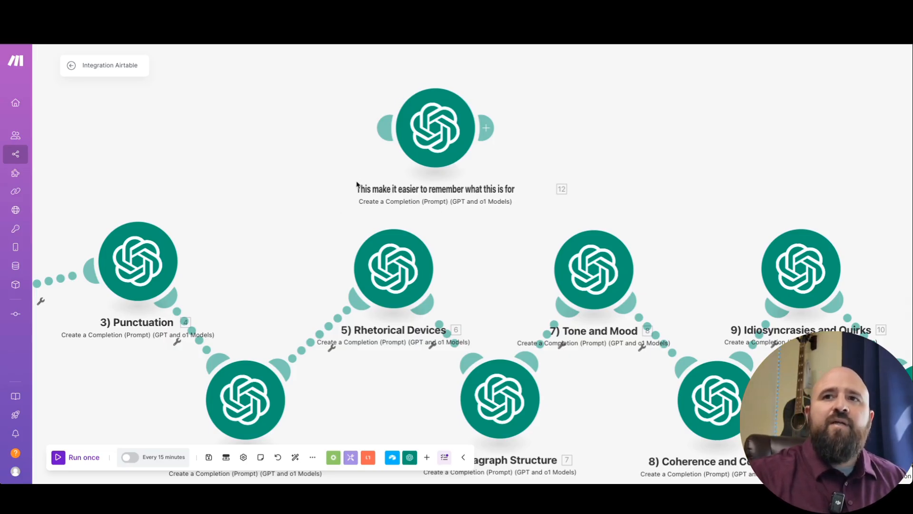
Delete the unconnected, renamed OpenAI module from the canvas
right_click(450, 138)
click(483, 241)
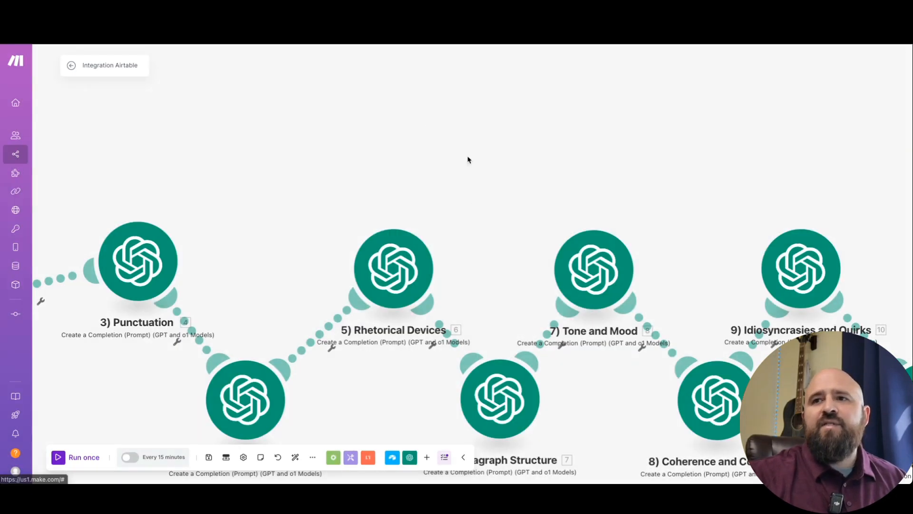
Reopen the 6) Paragraph Structure module, check the Tone of Voice field ending its prompt, and save the module
scroll(492, 252, down, 3)
click(488, 279)
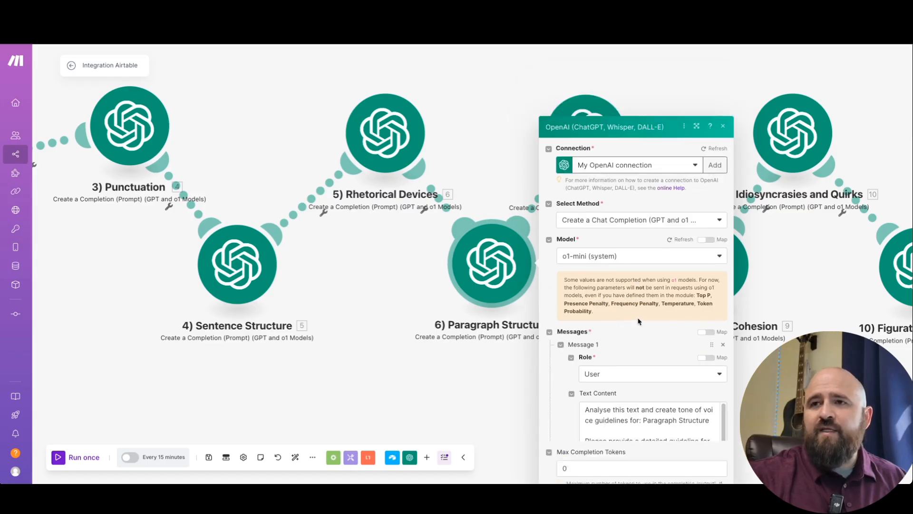
scroll(633, 337, down, 5)
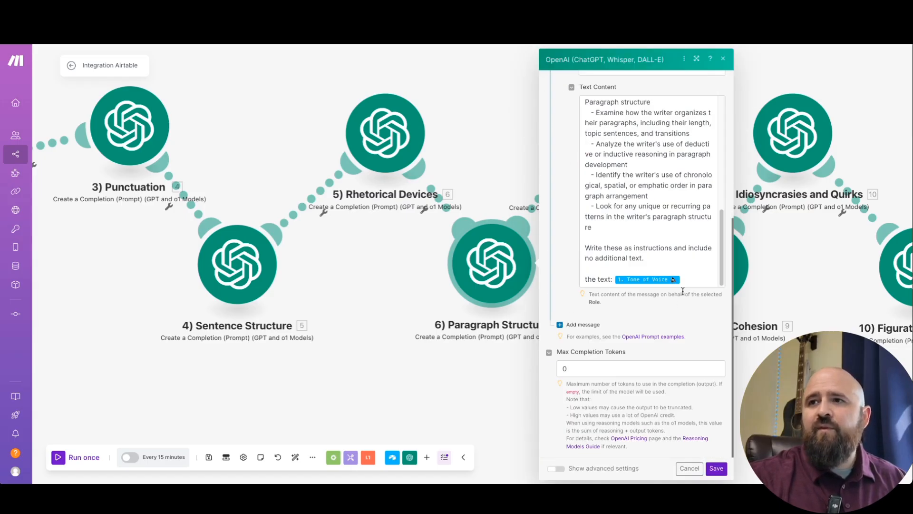
click(697, 281)
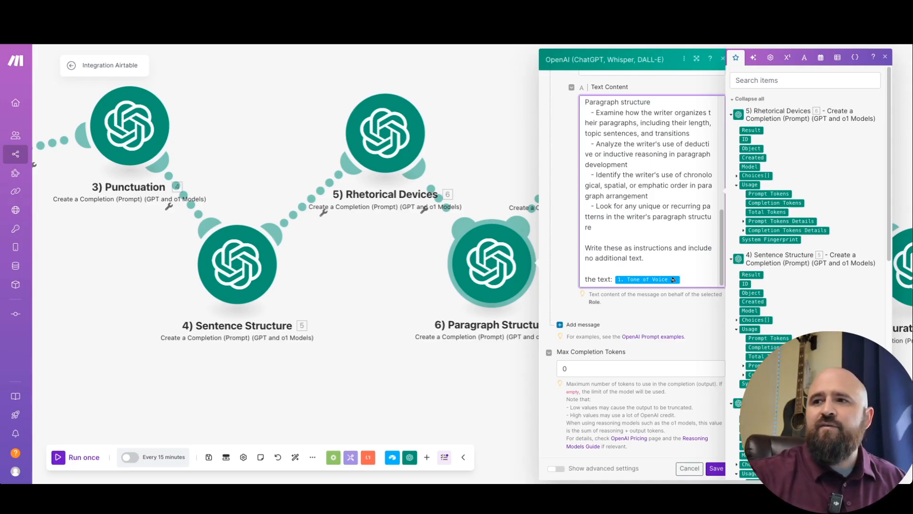
scroll(840, 329, down, 10)
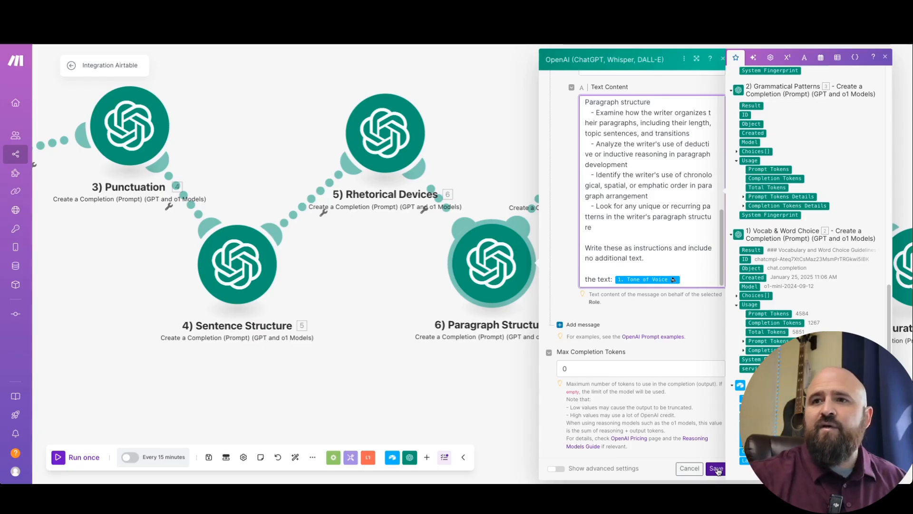
click(716, 469)
Open the 7) Tone and Mood module and replace the topic "Vocabulary and word choice" in its prompt with "Tone and Mood"
drag(680, 379, 444, 404)
click(352, 147)
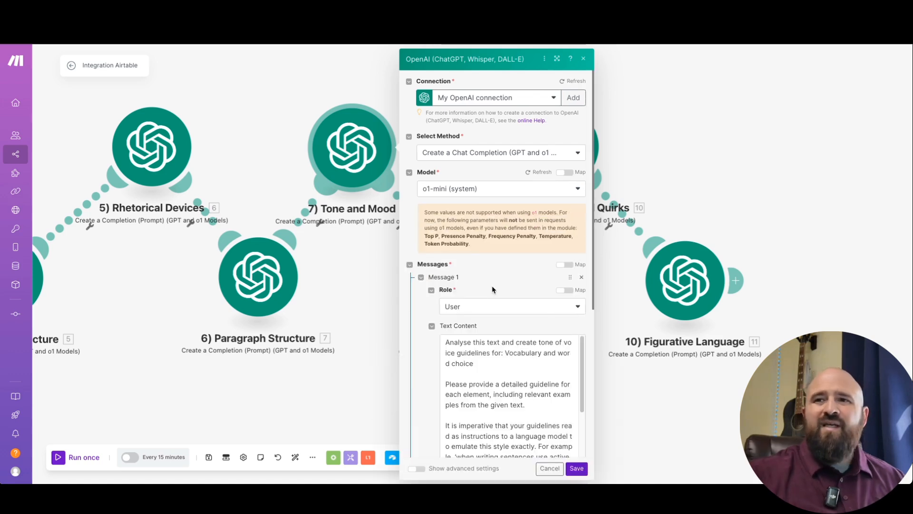
scroll(495, 299, down, 1)
click(508, 299)
key(shift+Down)
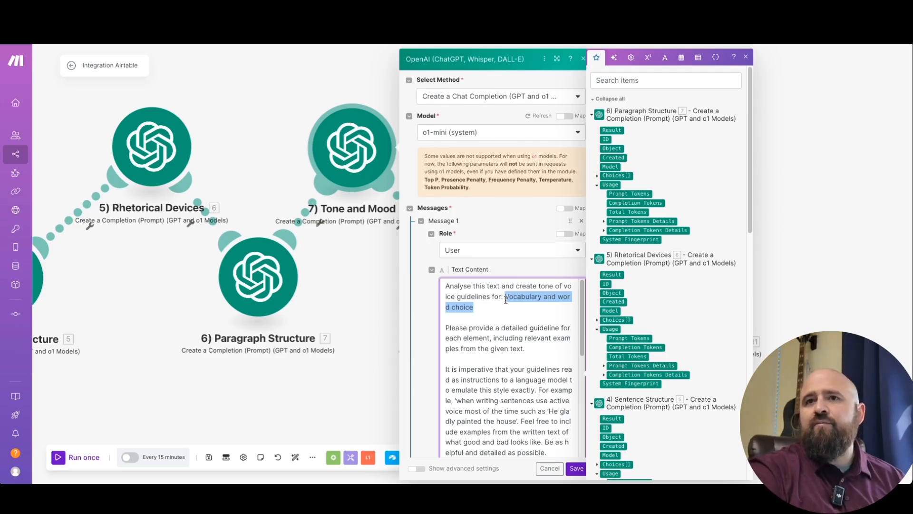
text(tone)
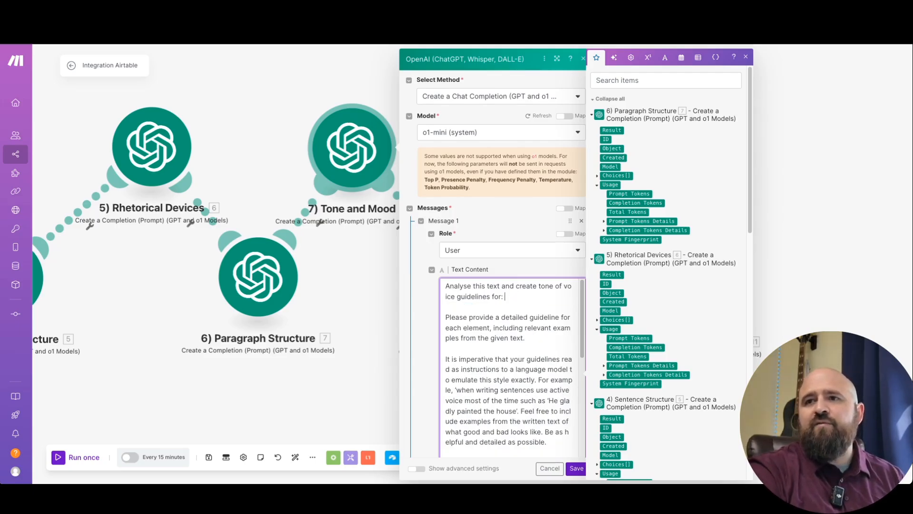
text(e and Mood)
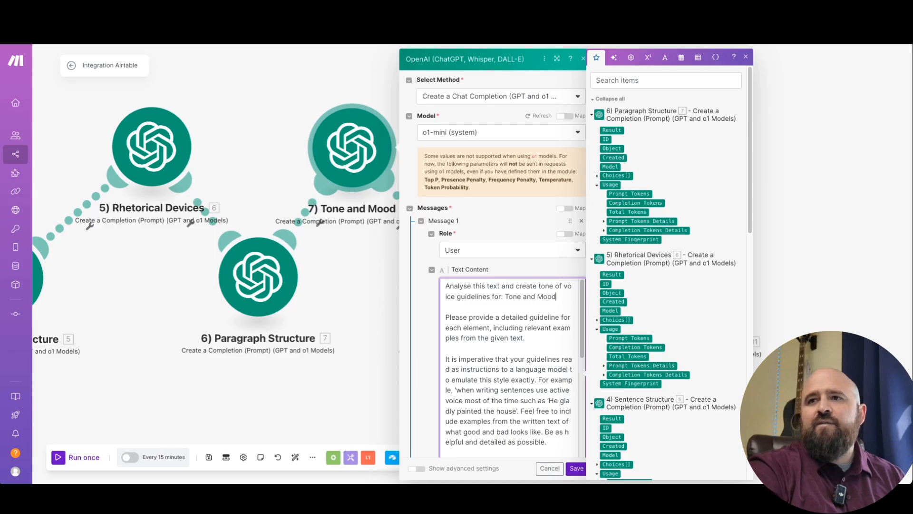
Swap the old Tone of voice variable ending the Tone and Mood prompt for Airtable's Tone of Voice field and save the module
scroll(536, 202, down, 2)
scroll(472, 290, down, 3)
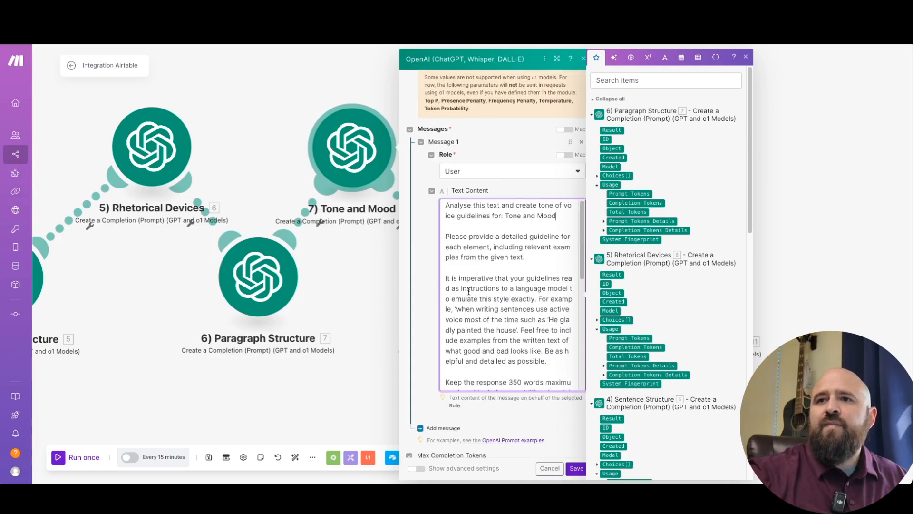
scroll(472, 290, down, 5)
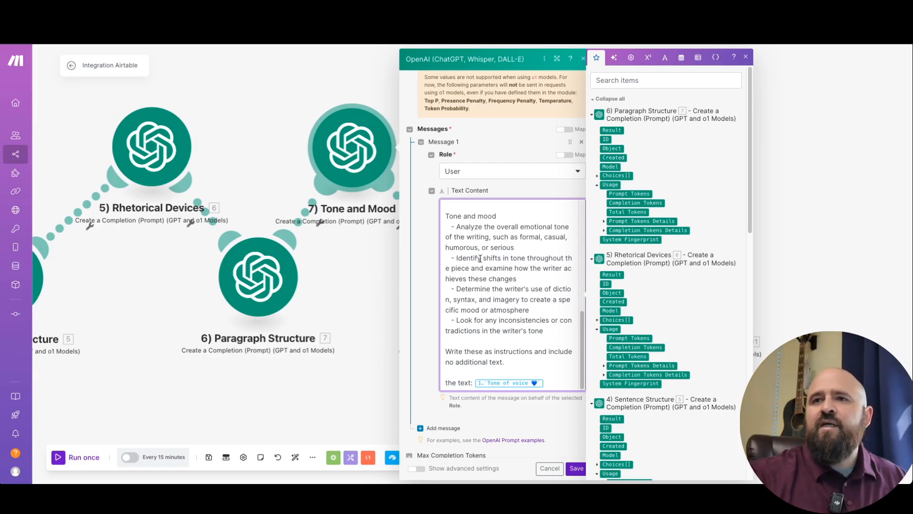
scroll(480, 258, down, 2)
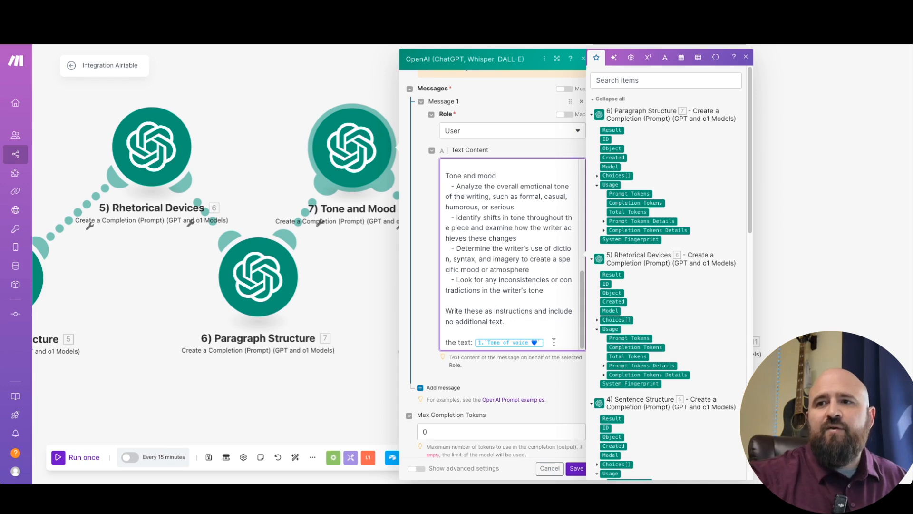
key(BackSpace)
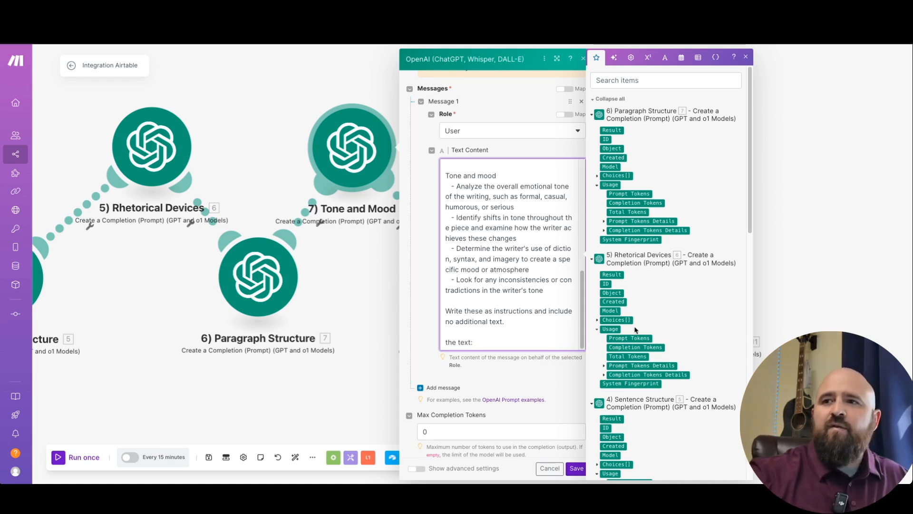
scroll(647, 430, down, 10)
click(610, 433)
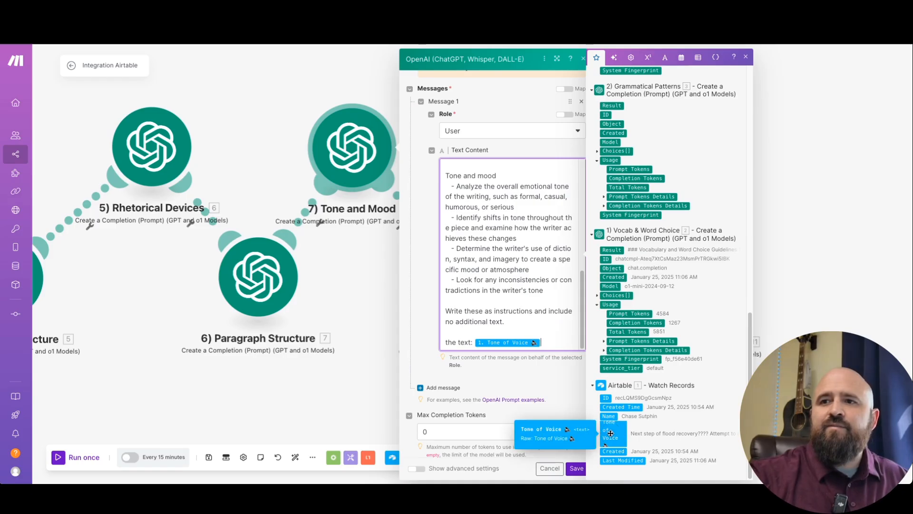
click(577, 468)
Open the 8) Coherence and Cohesion module and replace the prompt's topic "Vocabulary and word choice" with "Coherence and Cohesion"
click(459, 280)
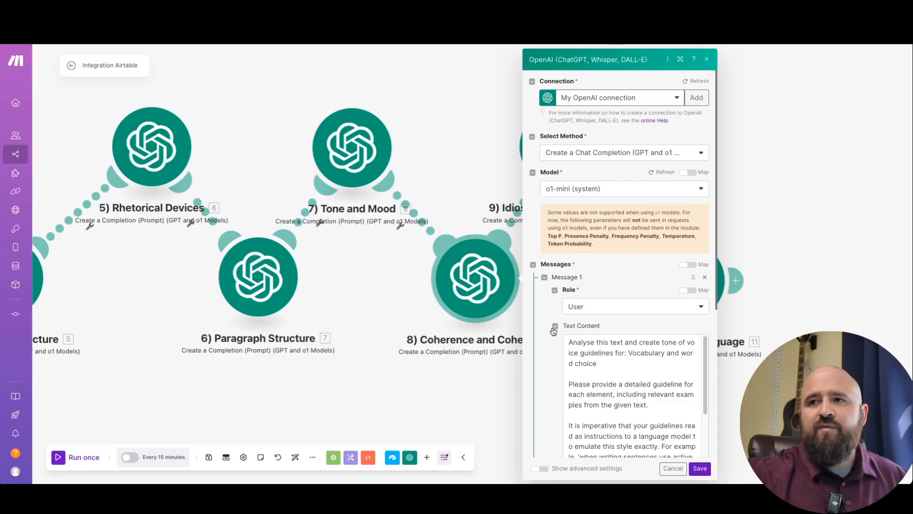
scroll(571, 319, down, 3)
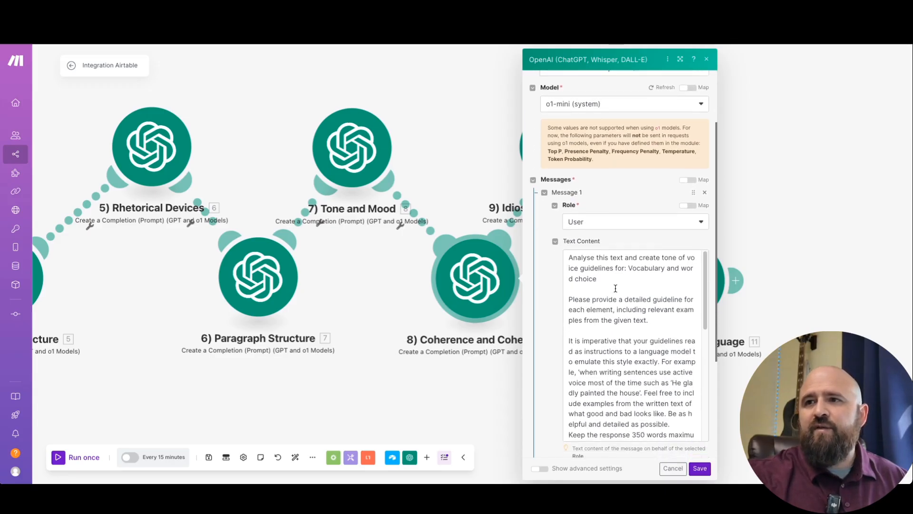
drag(610, 278, 631, 267)
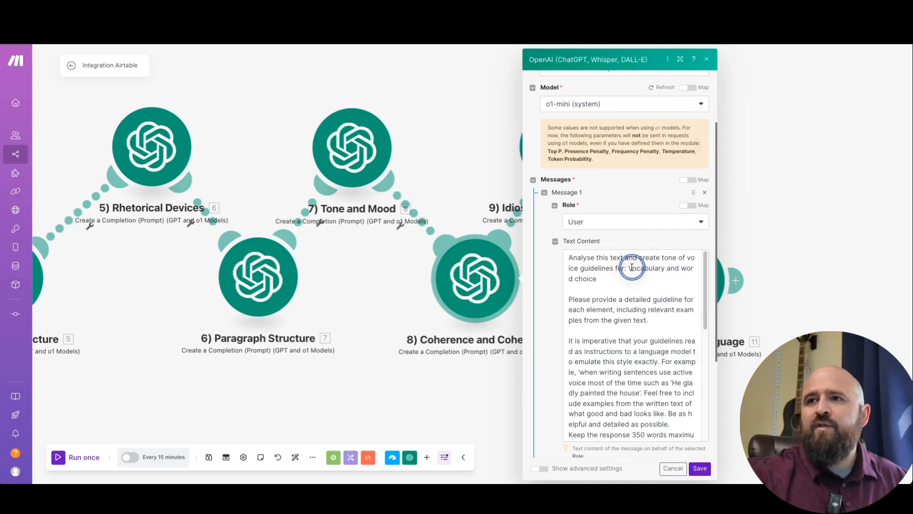
key(BackSpace)
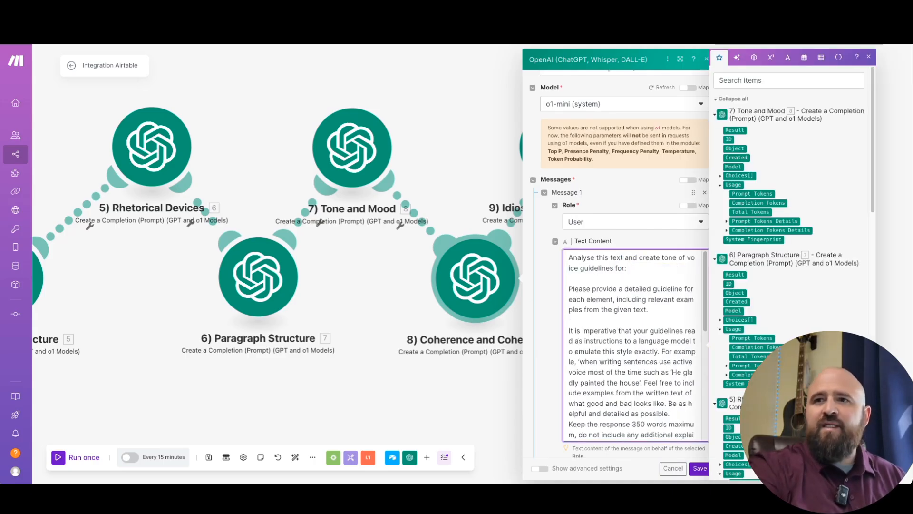
text(Coherence and)
Review the coherence and cohesion analysis instructions in the 8) Coherence and Cohesion module's prompt
scroll(651, 381, down, 5)
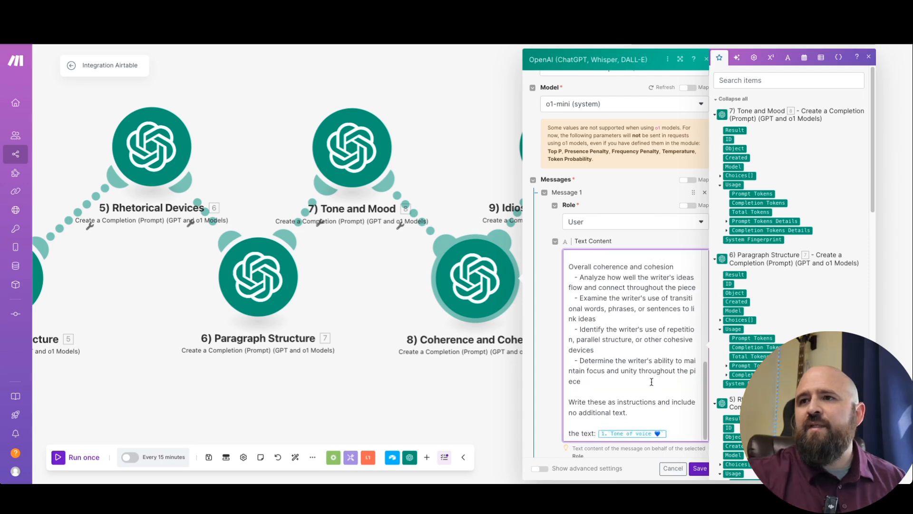
scroll(601, 296, up, 4)
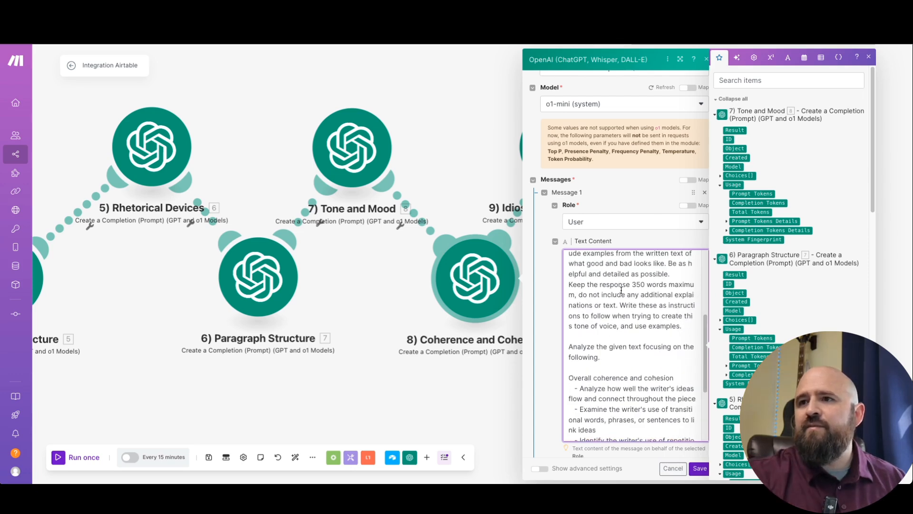
scroll(611, 255, up, 3)
scroll(610, 275, down, 7)
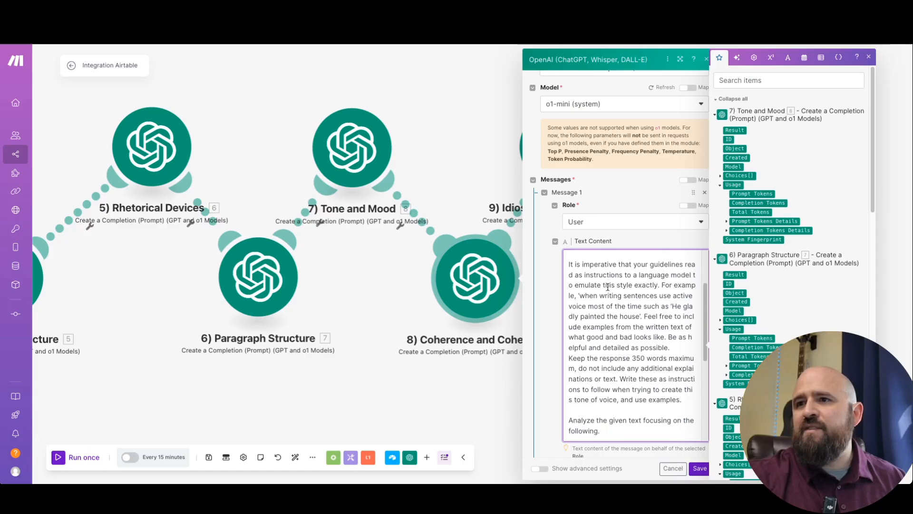
scroll(610, 295, down, 2)
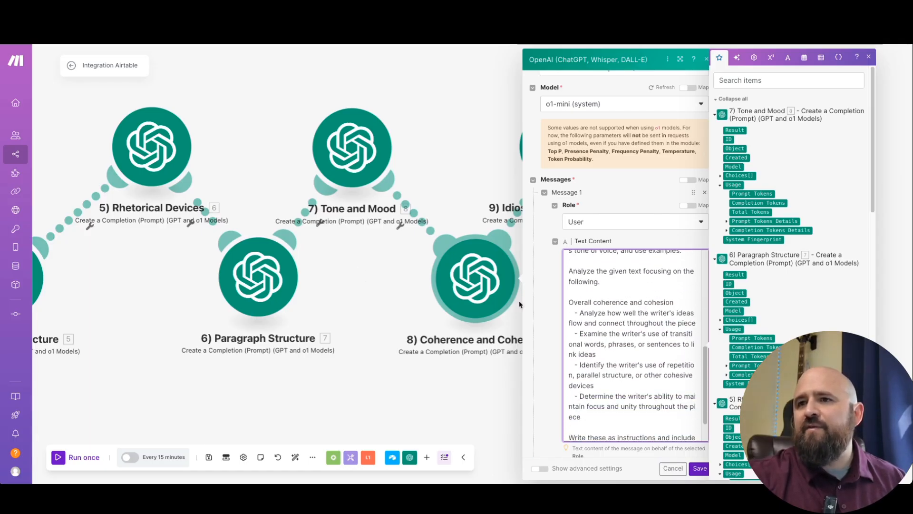
scroll(584, 294, up, 1)
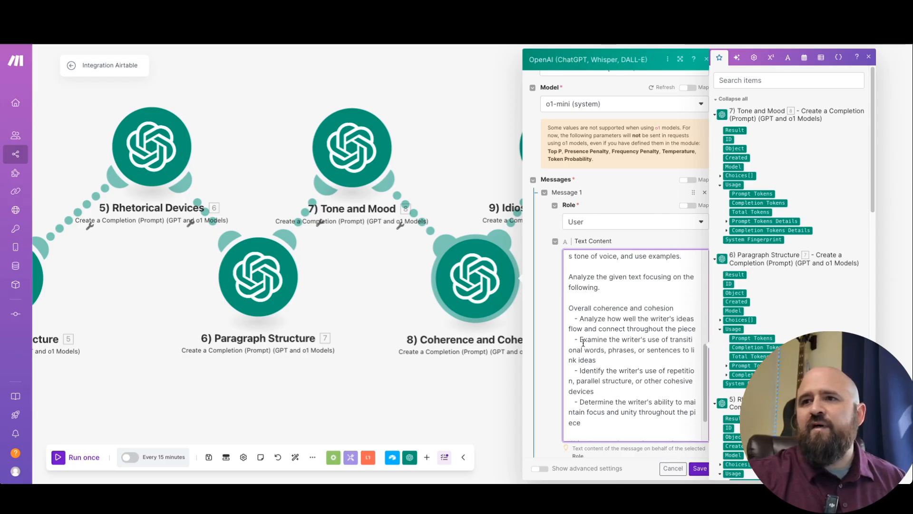
scroll(583, 343, down, 1)
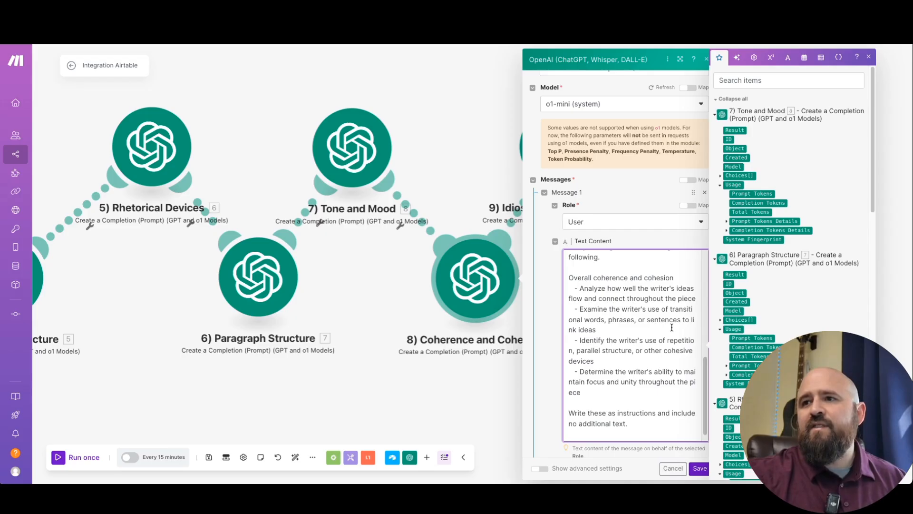
Replace the old Tone of voice variable ending the Coherence and Cohesion prompt with Airtable's Tone of Voice field and save the module
scroll(596, 349, down, 1)
scroll(594, 352, down, 2)
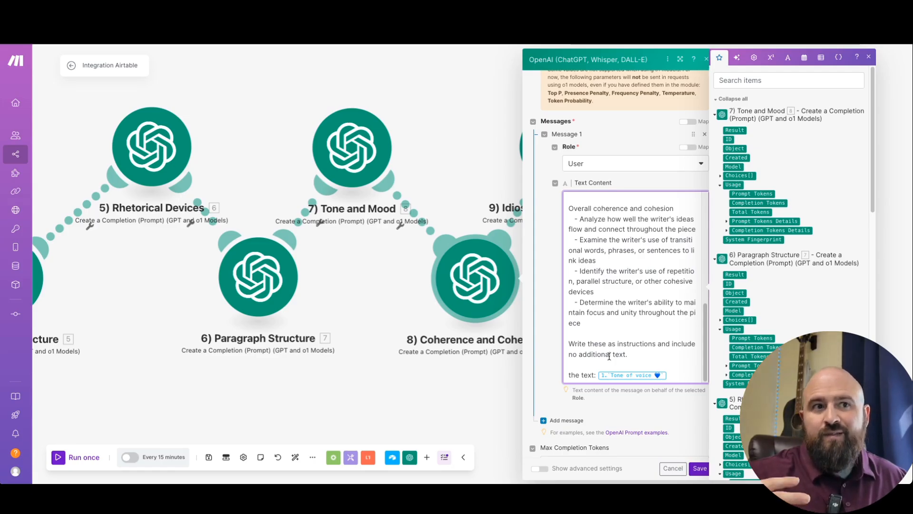
click(675, 375)
key(BackSpace)
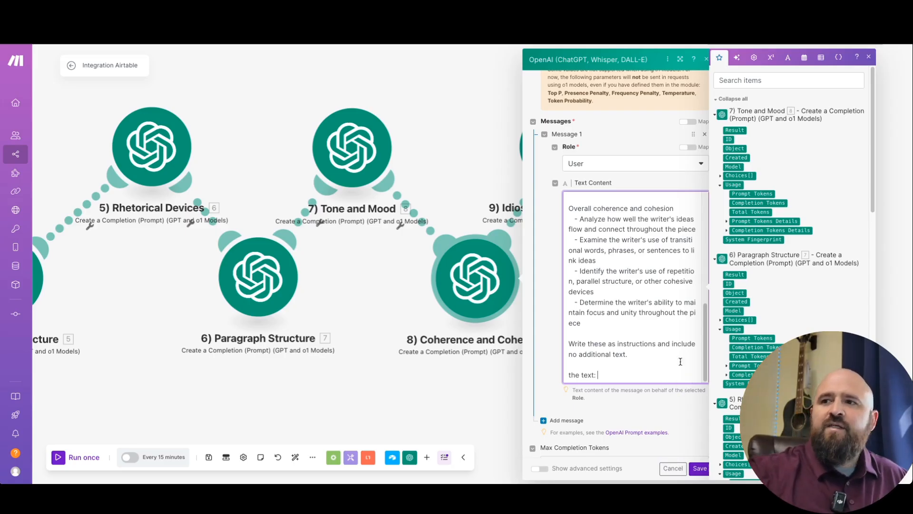
scroll(785, 271, down, 5)
scroll(728, 444, down, 2)
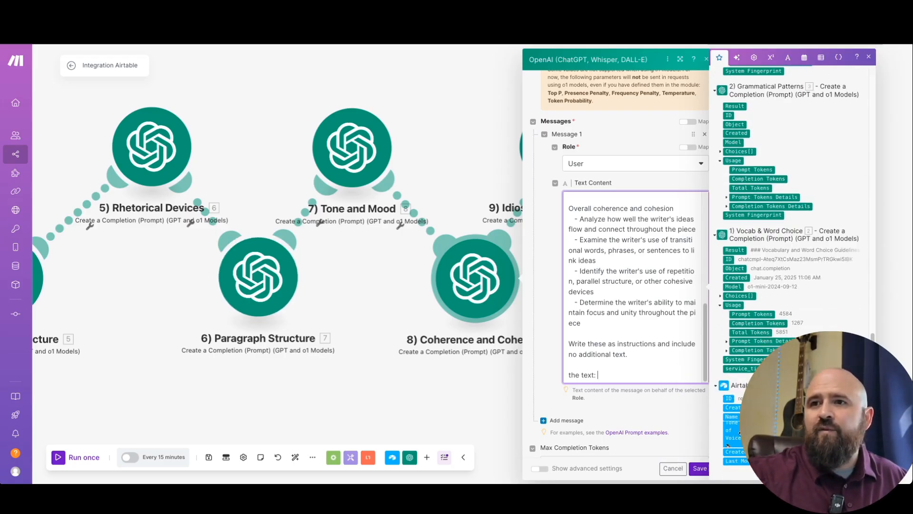
click(738, 431)
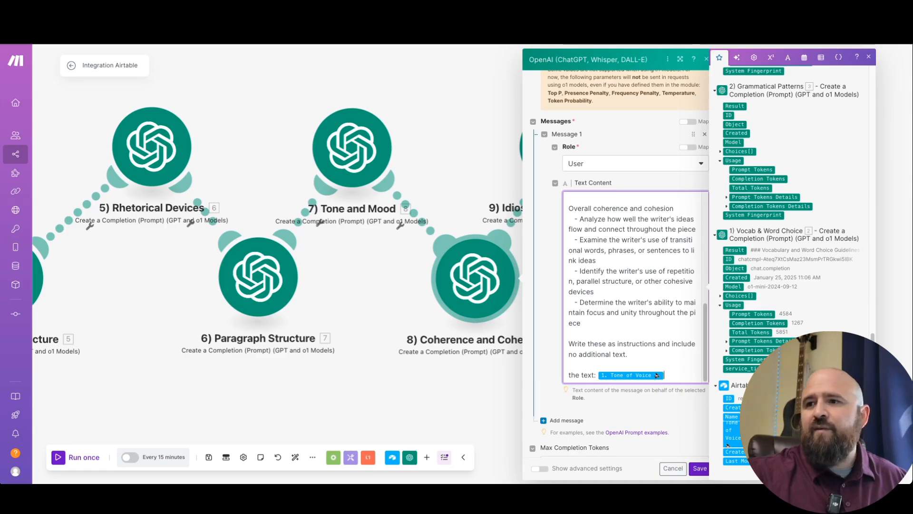
click(700, 468)
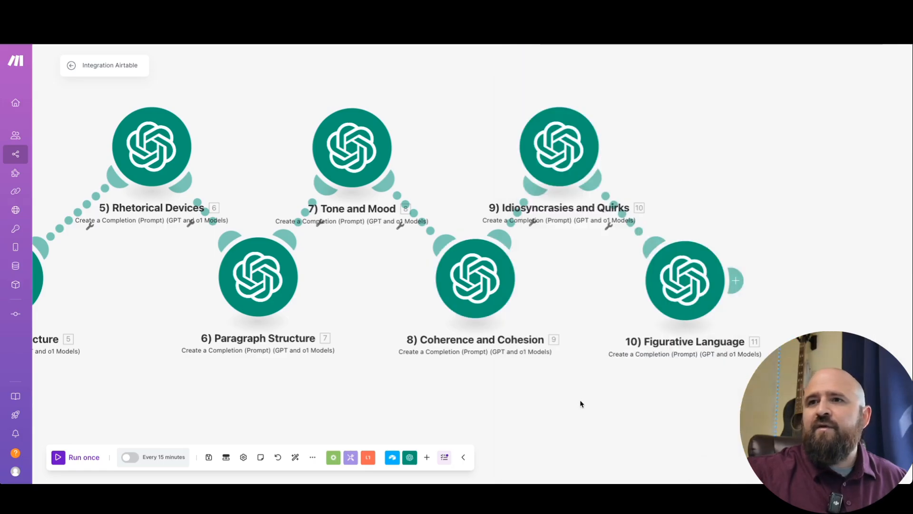
In the 9) Idiosyncrasies and Quirks module, swap the prompt's old Tone of voice variable for Airtable's Tone of Voice field and save
click(563, 154)
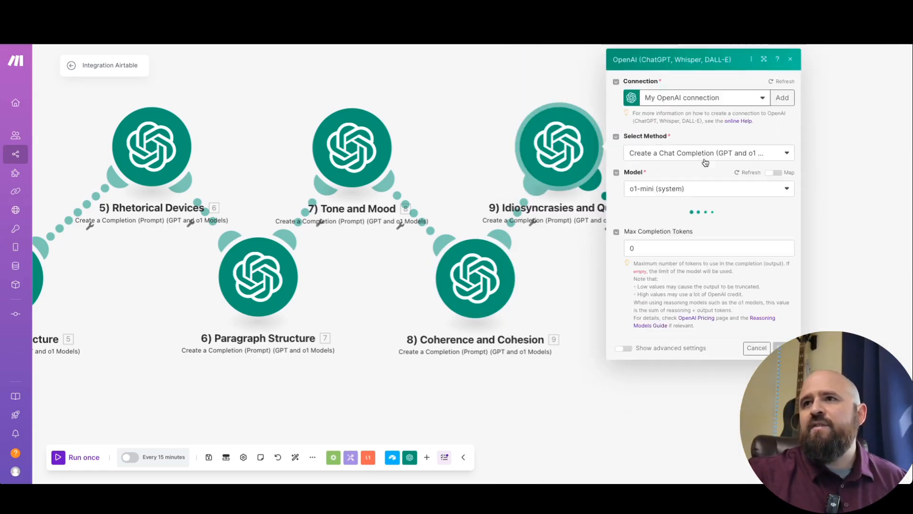
scroll(559, 289, down, 3)
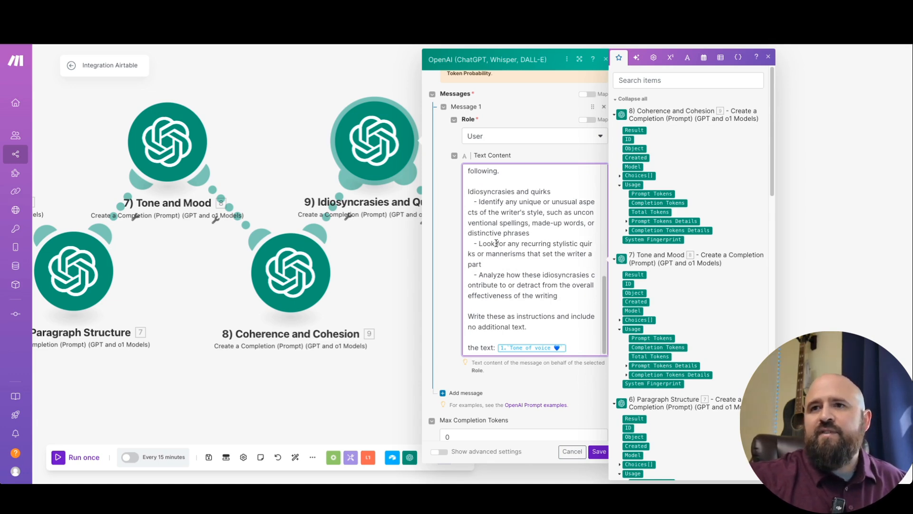
scroll(527, 289, down, 1)
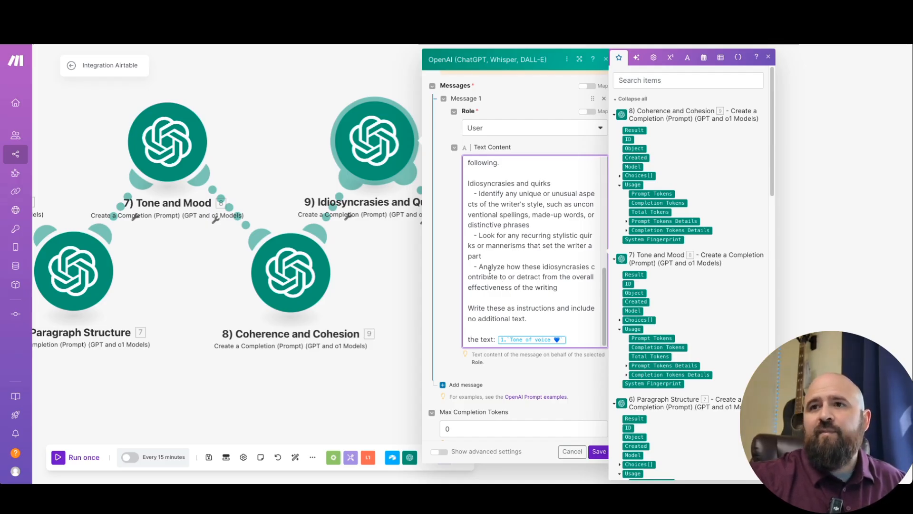
scroll(502, 270, down, 2)
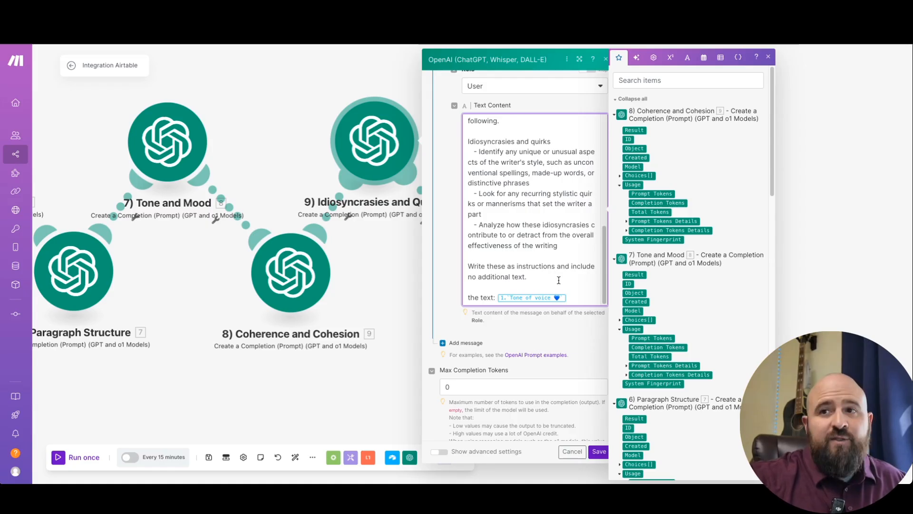
click(576, 295)
key(BackSpace)
scroll(639, 439, down, 15)
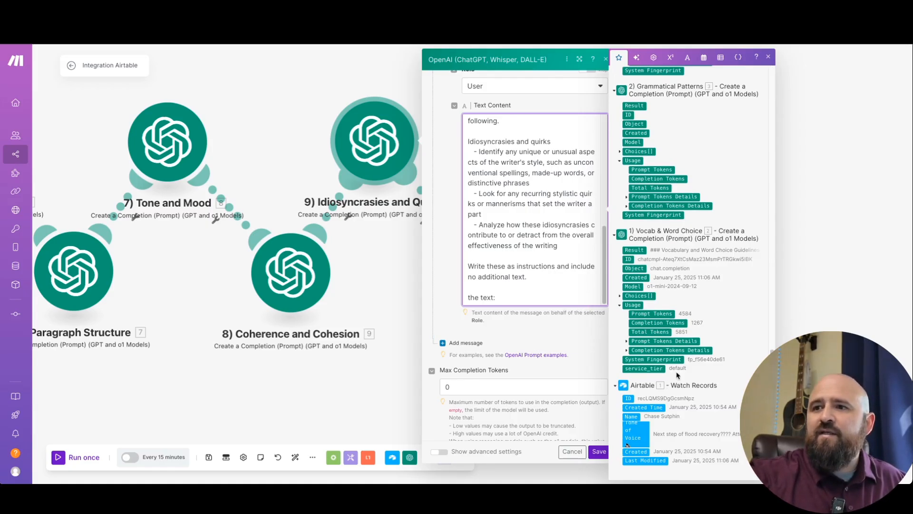
click(640, 439)
click(563, 331)
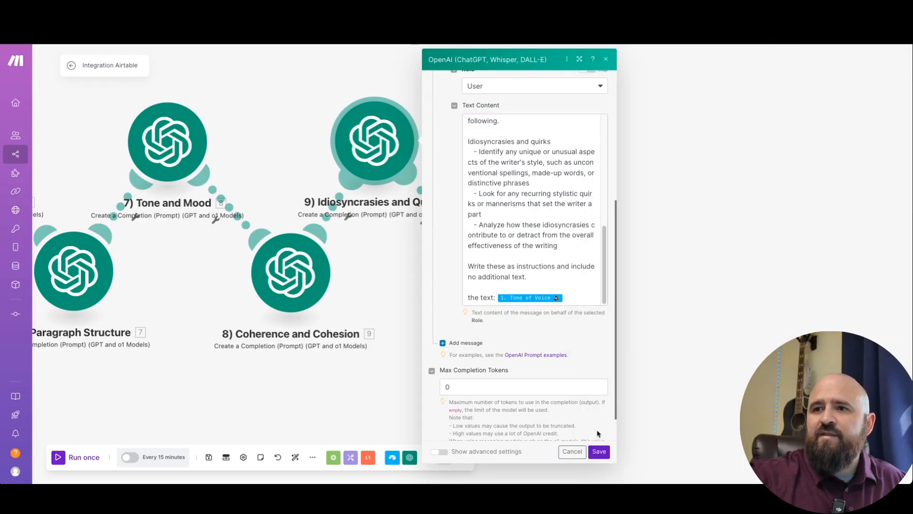
click(600, 456)
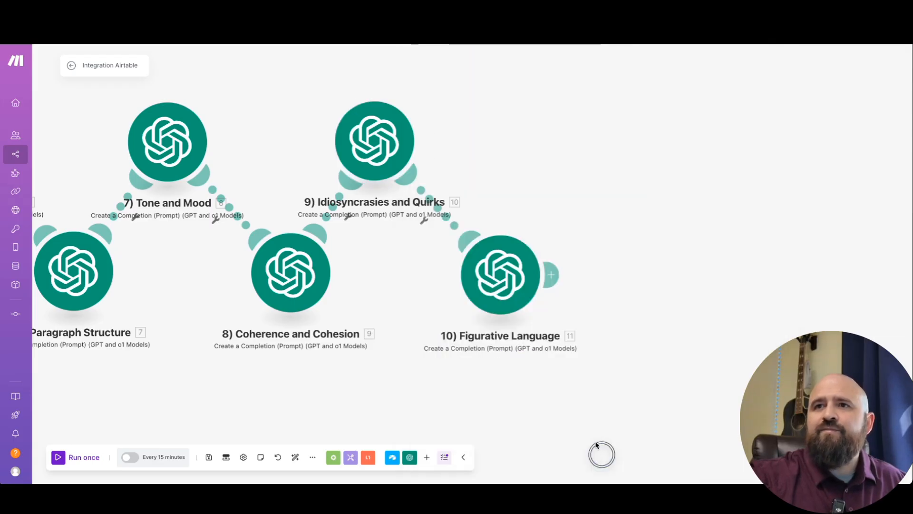
Open the 10) Figurative Language module and replace the prompt's topic "Vocabulary and word choice" with "Figurative Language"
click(508, 286)
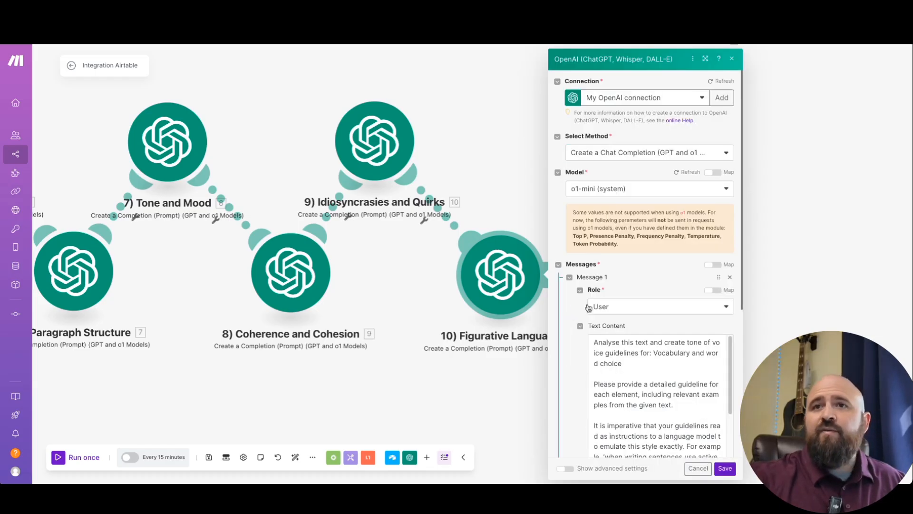
scroll(585, 295, down, 4)
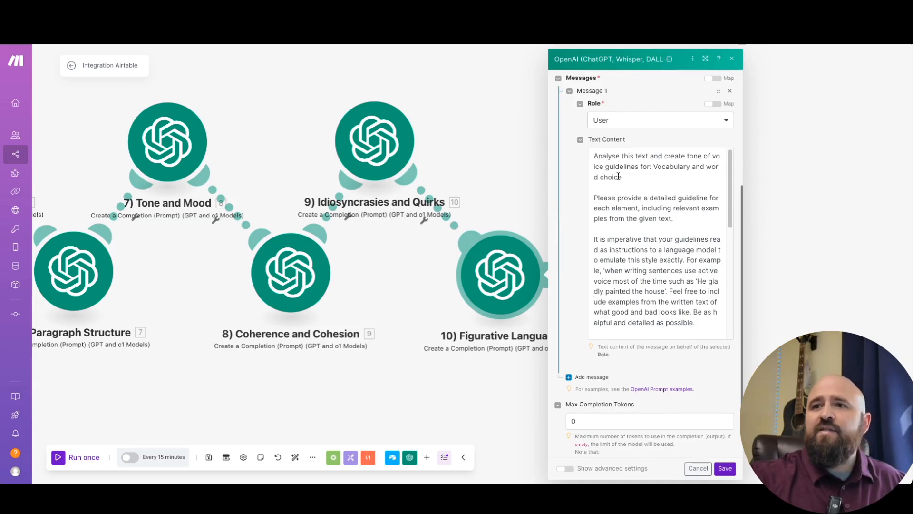
drag(647, 175, 652, 167)
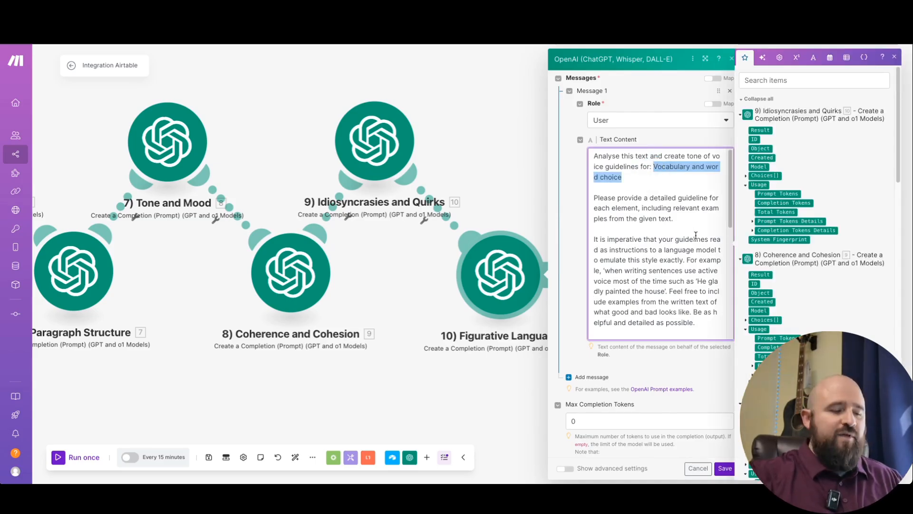
text(Figuragi)
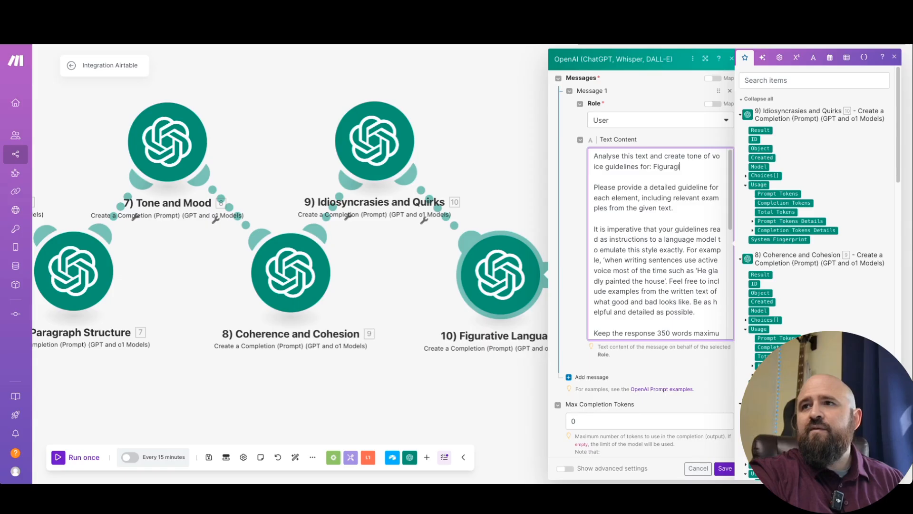
key(BackSpace)
text(tive)
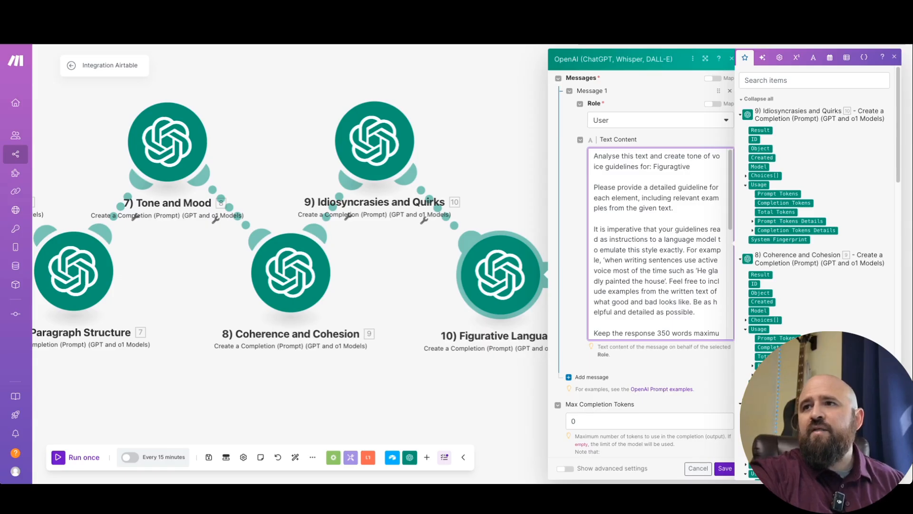
key(BackSpace)
key(BackSpace)
key(BackSpace)
key(BackSpace)
key(BackSpace)
text(tive L)
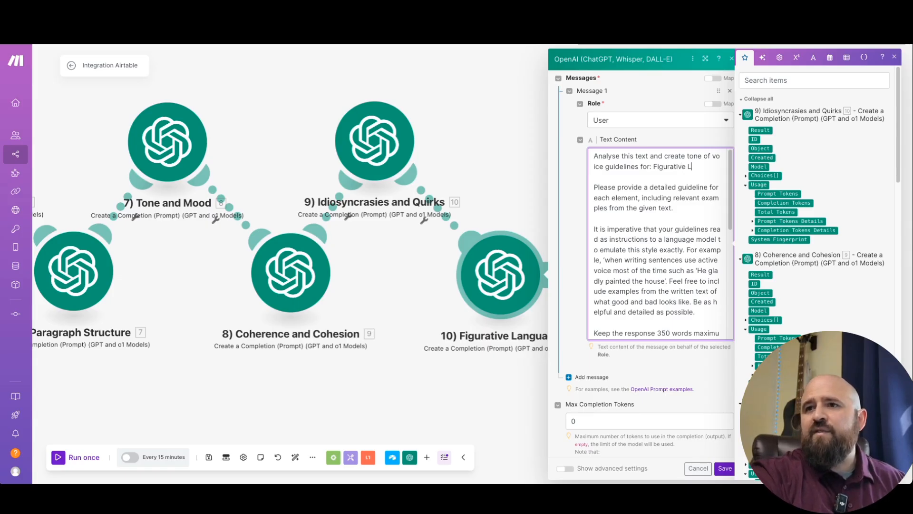
text(angua)
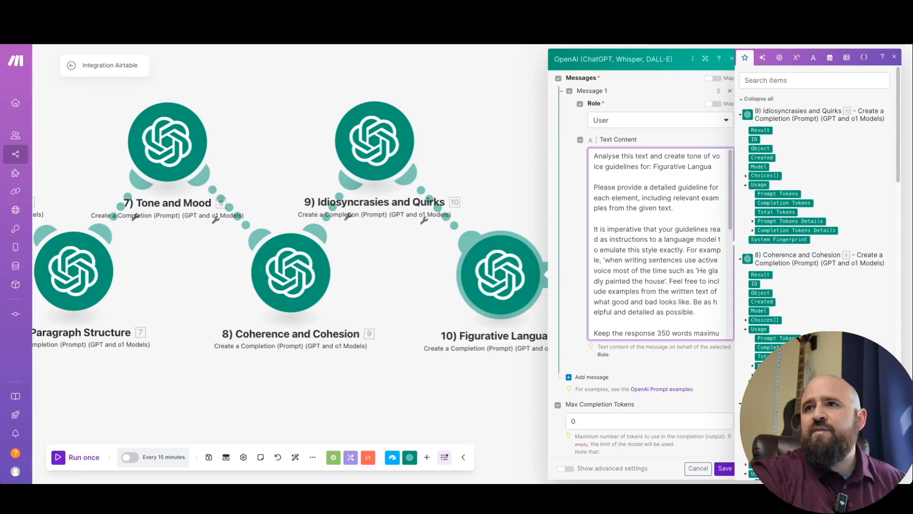
Swap the Figurative Language prompt's old Tone of voice variable for Airtable's Tone of Voice field, then save the module and the scenario
scroll(697, 256, down, 3)
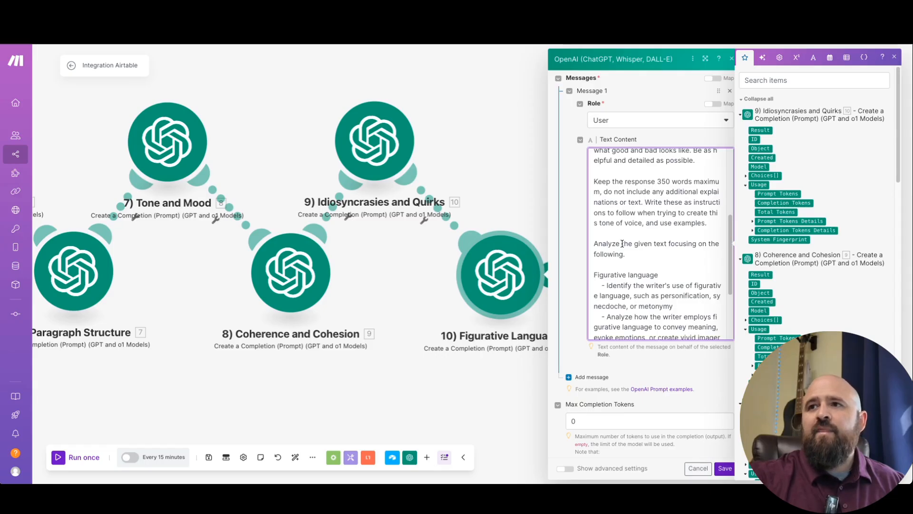
scroll(620, 242, down, 1)
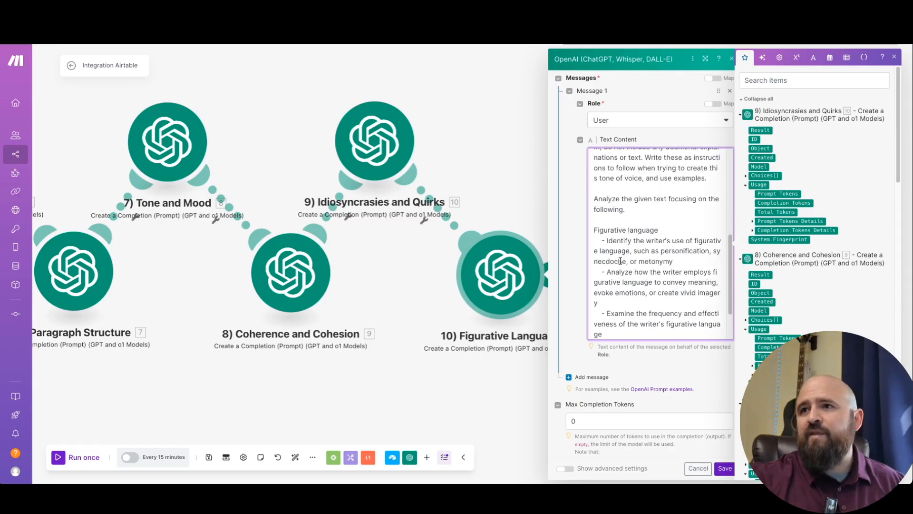
scroll(620, 264, down, 1)
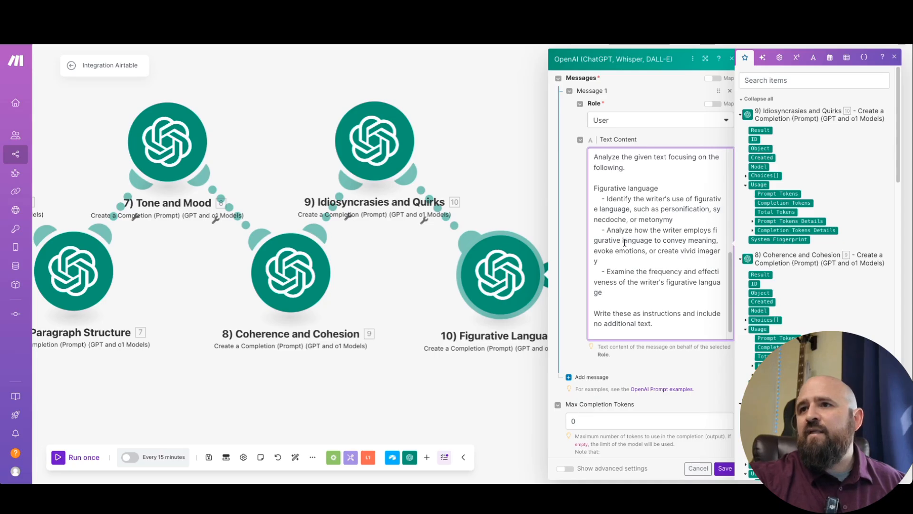
scroll(625, 243, down, 1)
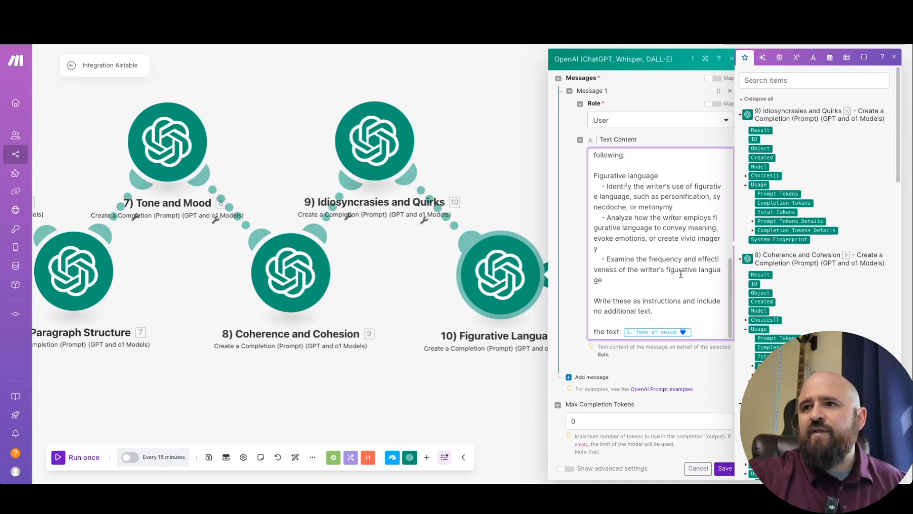
click(708, 330)
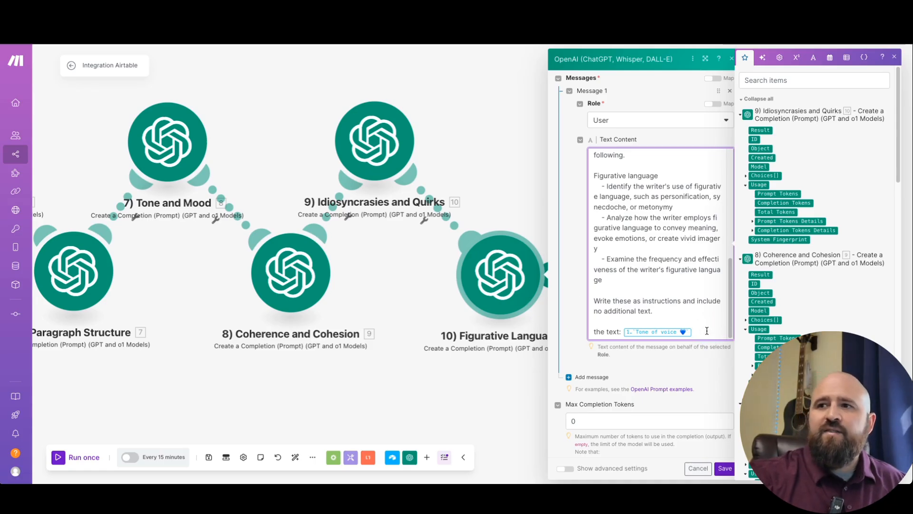
key(BackSpace)
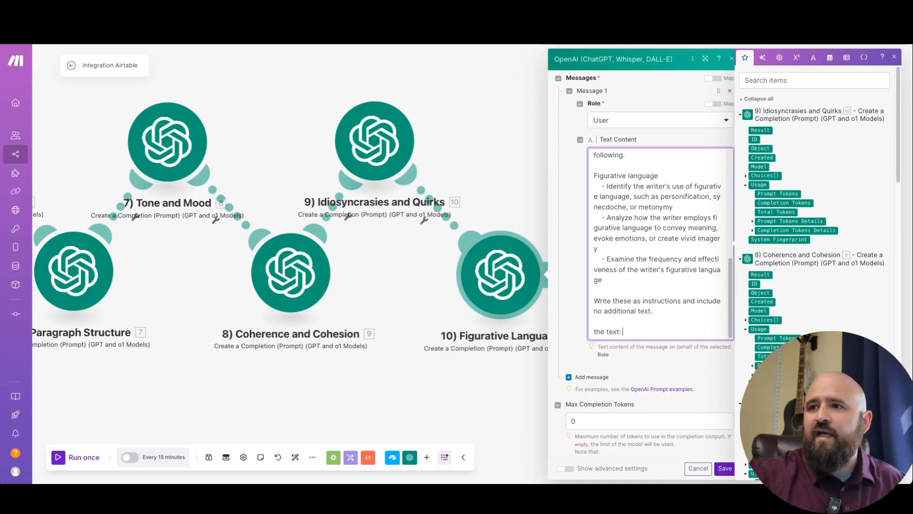
scroll(849, 285, down, 15)
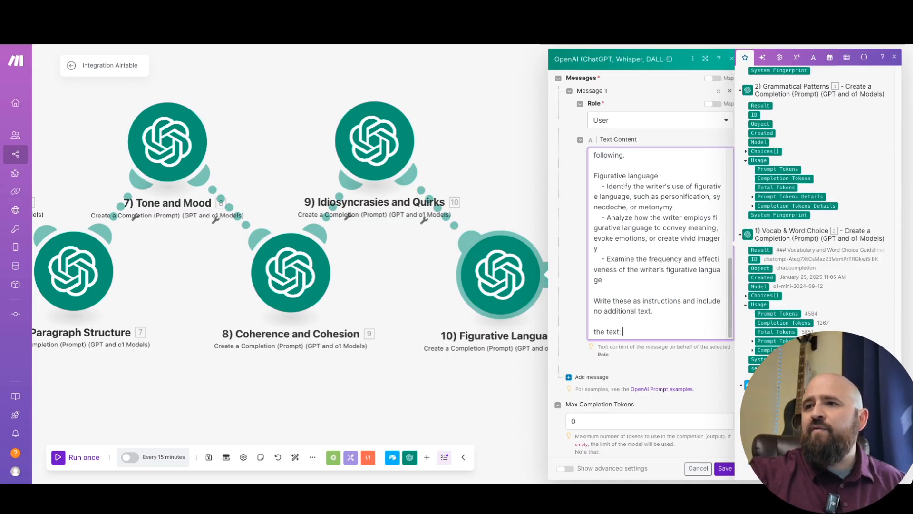
click(772, 435)
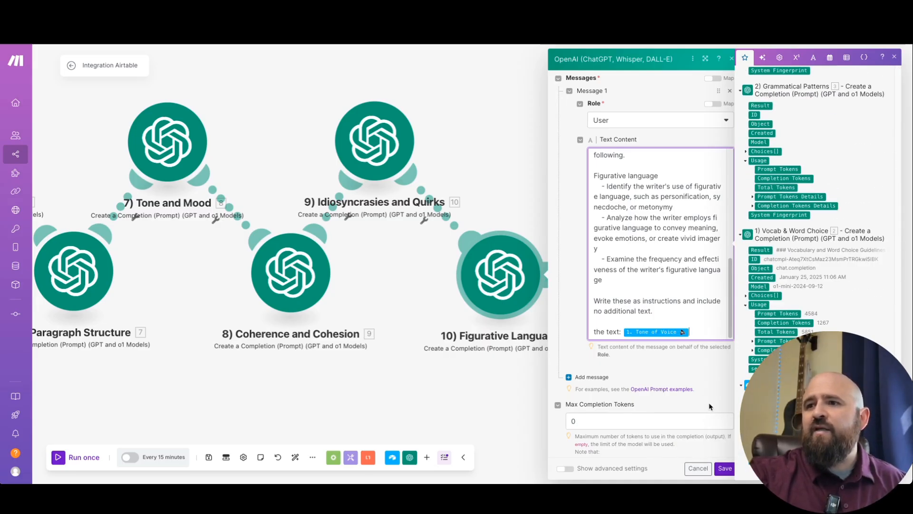
click(707, 395)
click(724, 468)
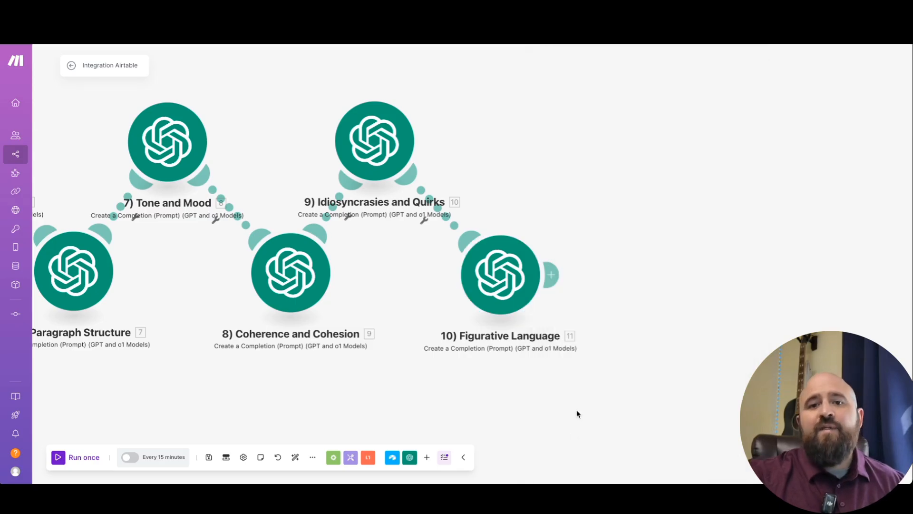
click(209, 458)
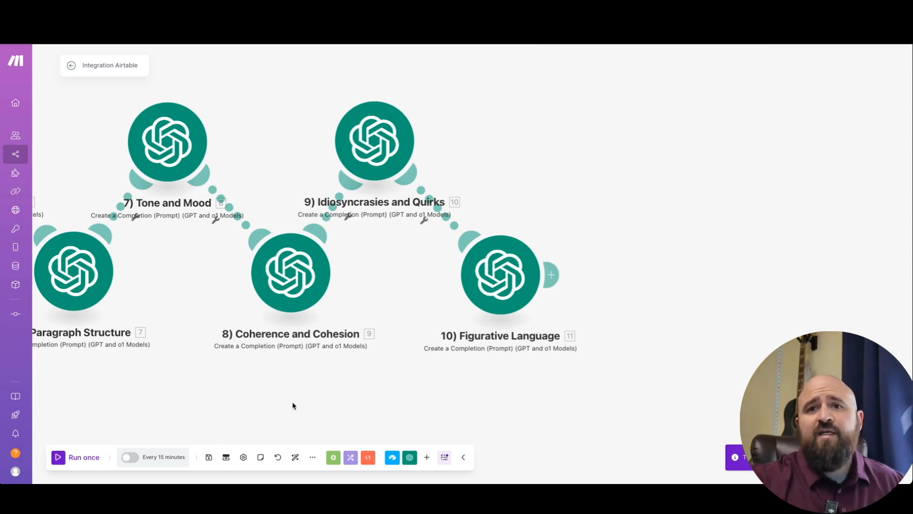
Add a Google Docs Create a Document module after the 10) Figurative Language module
drag(428, 403, 796, 375)
scroll(510, 390, up, 1)
scroll(509, 391, down, 10)
scroll(509, 391, up, 5)
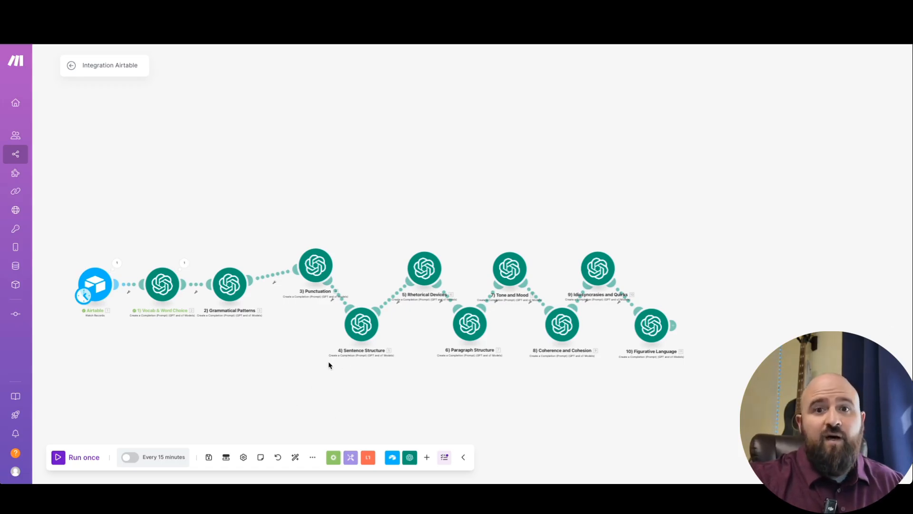
click(676, 324)
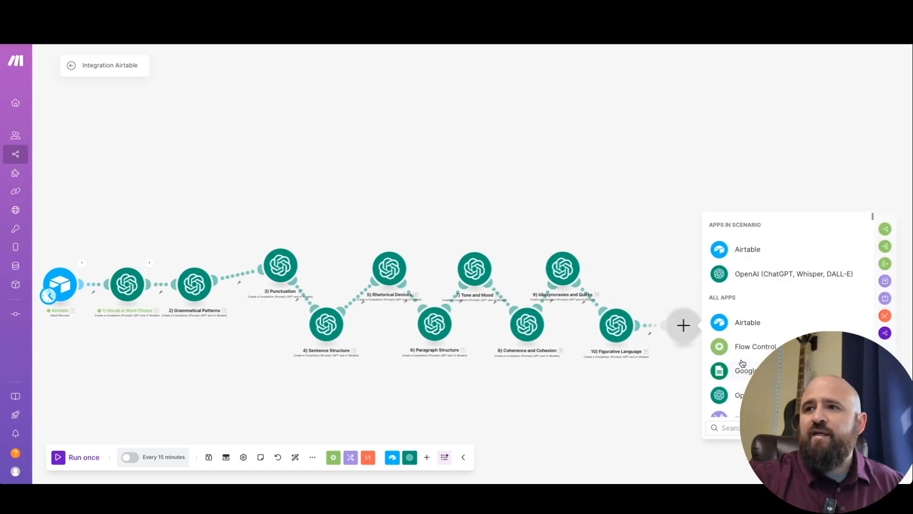
scroll(742, 362, down, 2)
click(738, 402)
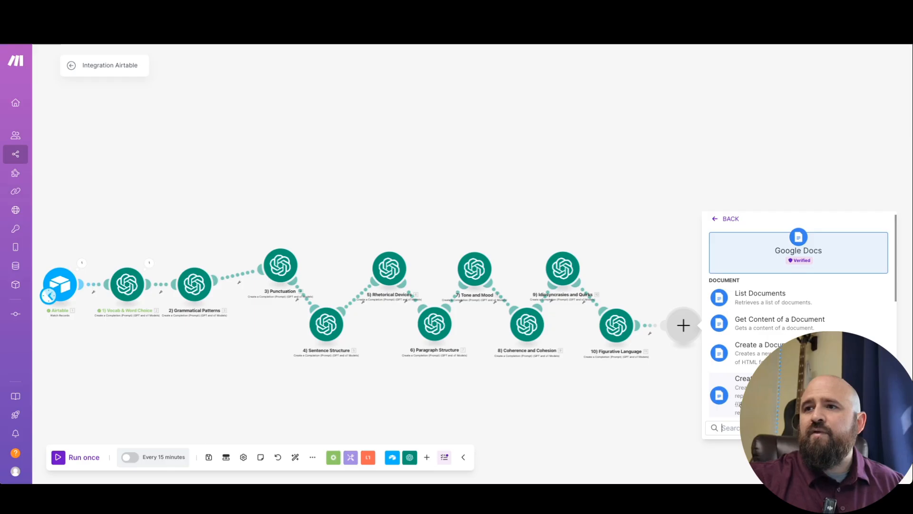
click(766, 351)
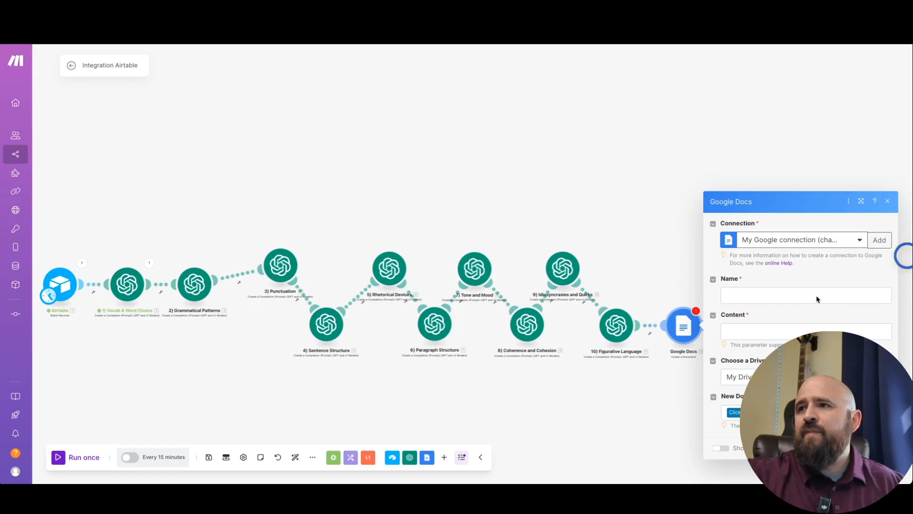
Set the Google Docs document name to Airtable's Name field followed by "Tone of Voice"
click(731, 294)
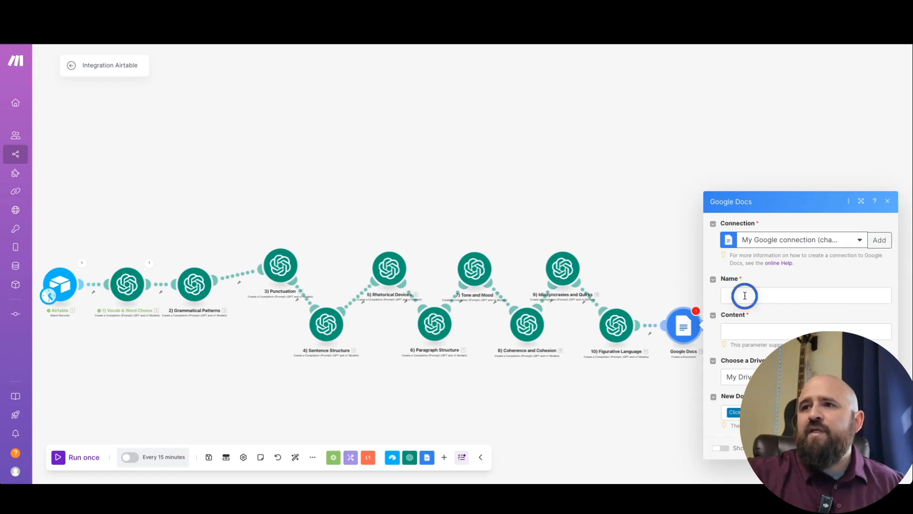
scroll(667, 288, down, 15)
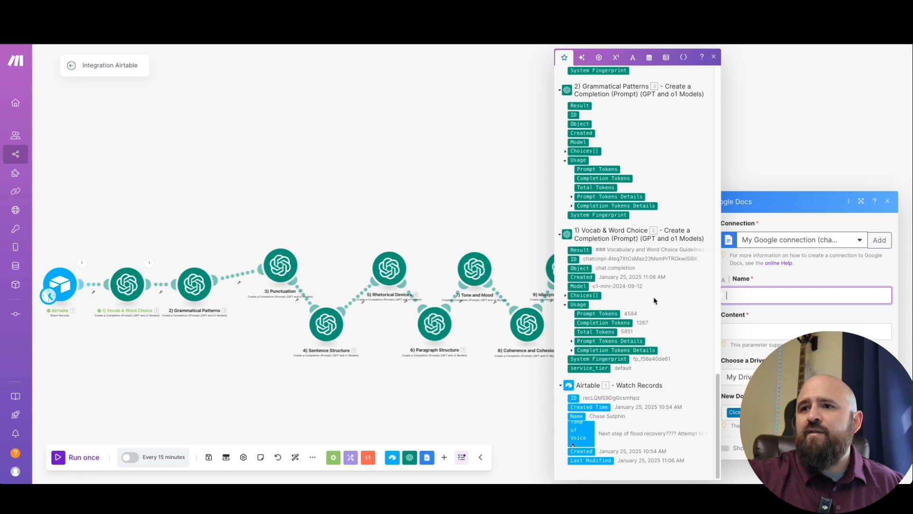
click(576, 416)
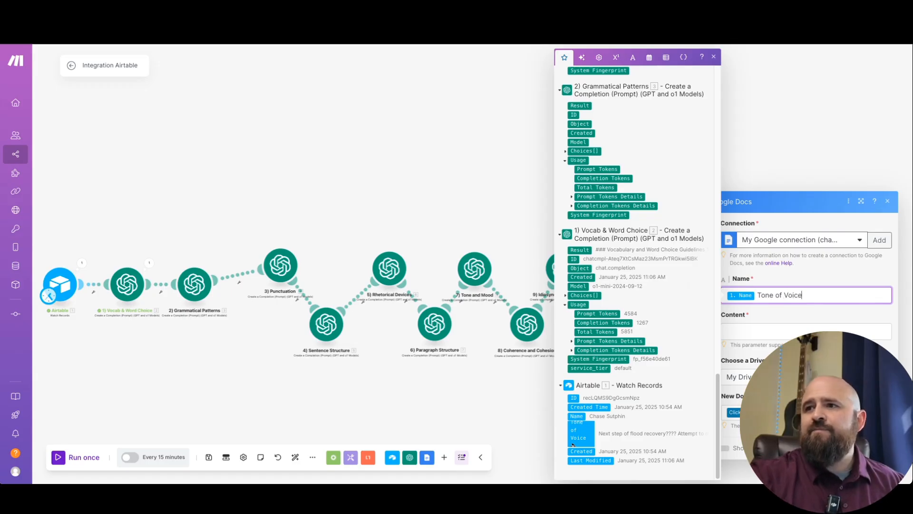
Switch to the 10 Step - Tone of Voice Generator scenario and copy the content text of its Google Docs module
click(794, 331)
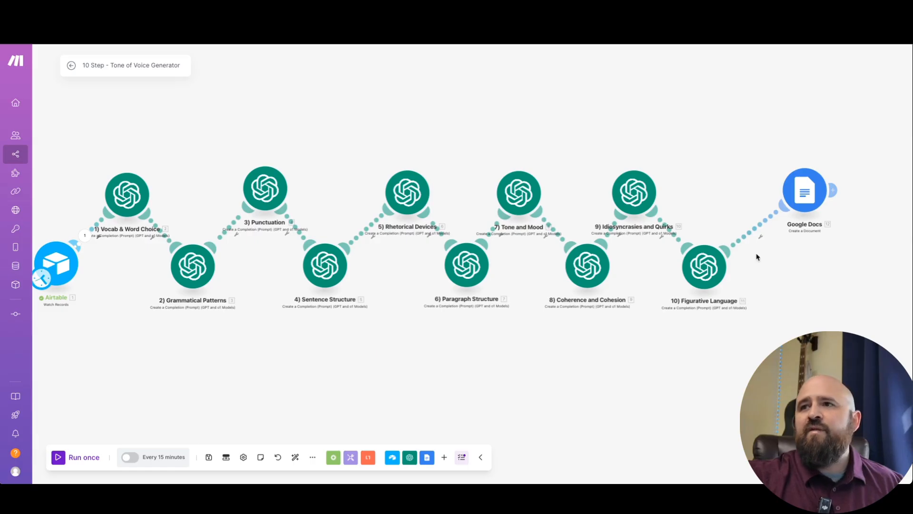
click(785, 198)
scroll(694, 332, down, 2)
scroll(683, 333, down, 2)
drag(652, 362, 604, 181)
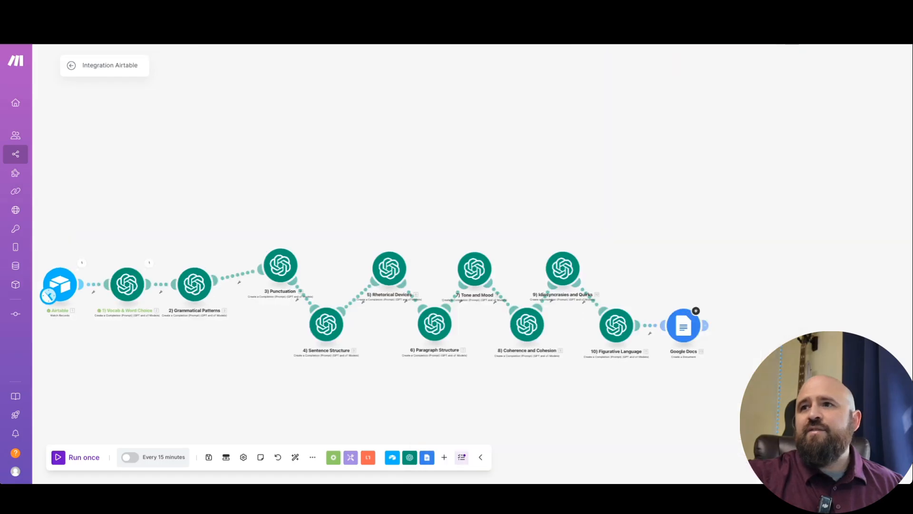
Back in the Integration Airtable scenario, paste the copied ten-section outline into the Google Docs module's Content
click(684, 325)
click(745, 329)
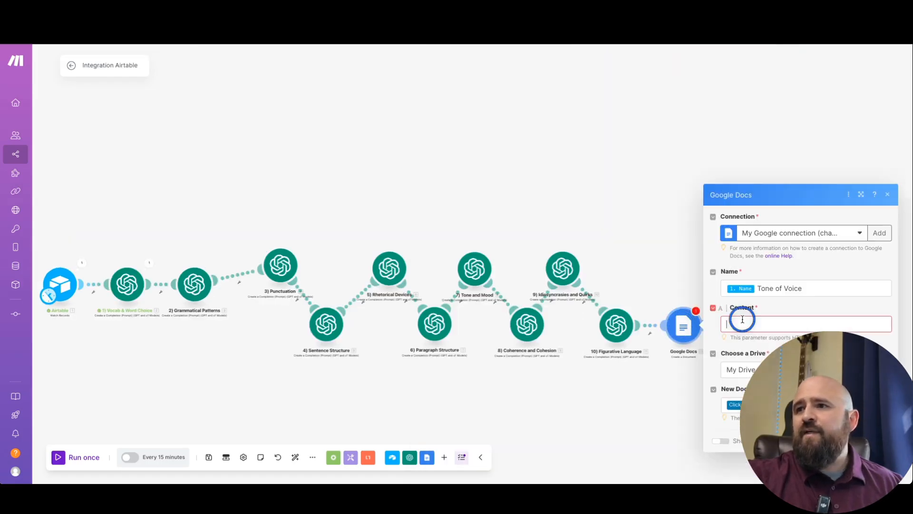
key(ctrl+v)
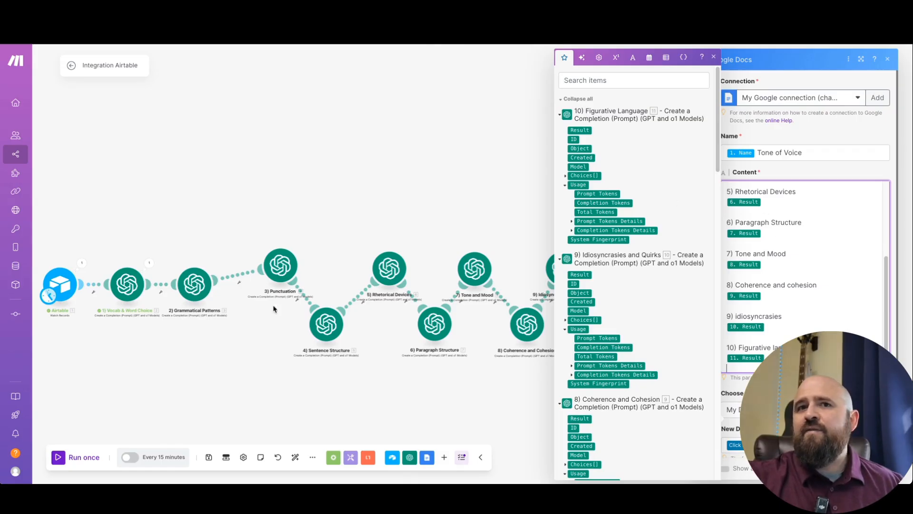
scroll(786, 309, up, 3)
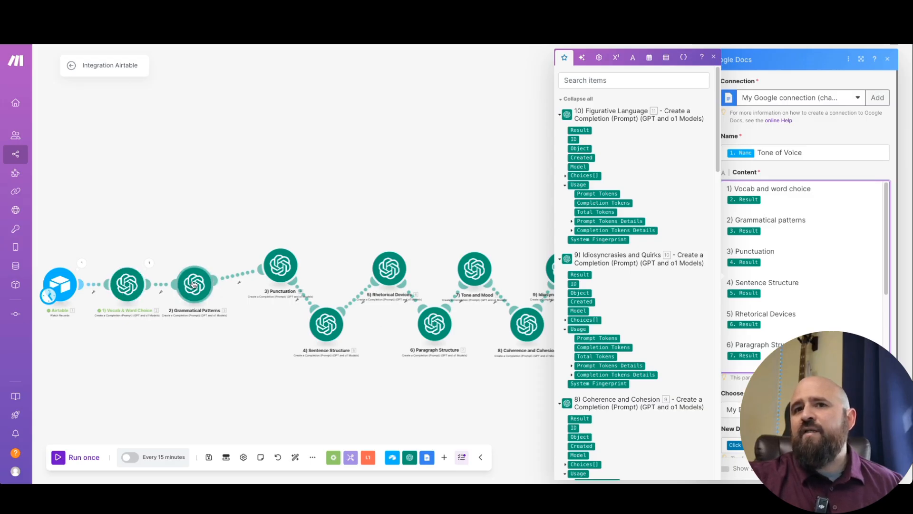
scroll(149, 317, up, 5)
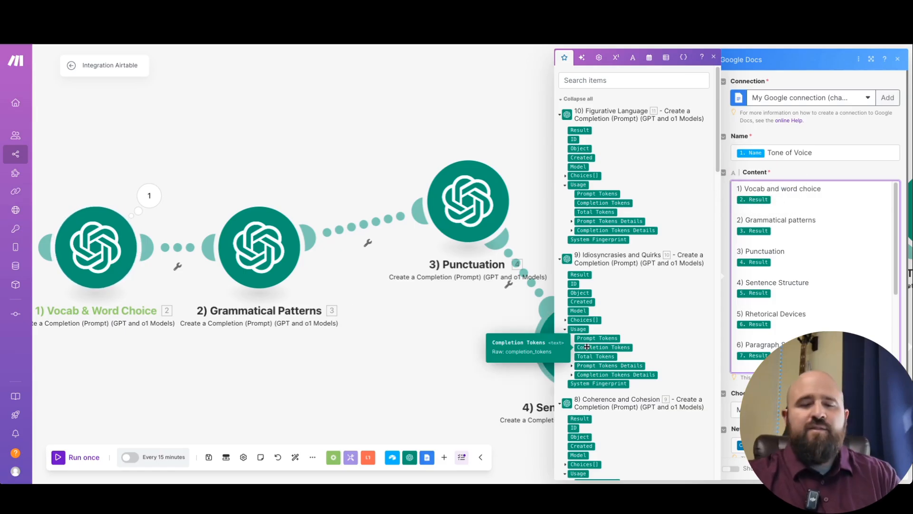
Remove the Result variables beneath the ten section headings in the Google Docs Content, keeping only the headings
key(BackSpace)
click(778, 233)
click(775, 232)
key(BackSpace)
click(776, 262)
key(BackSpace)
click(775, 294)
key(BackSpace)
click(776, 324)
key(BackSpace)
click(773, 355)
key(BackSpace)
scroll(775, 354, down, 3)
click(778, 263)
key(BackSpace)
click(777, 295)
key(BackSpace)
click(777, 325)
key(BackSpace)
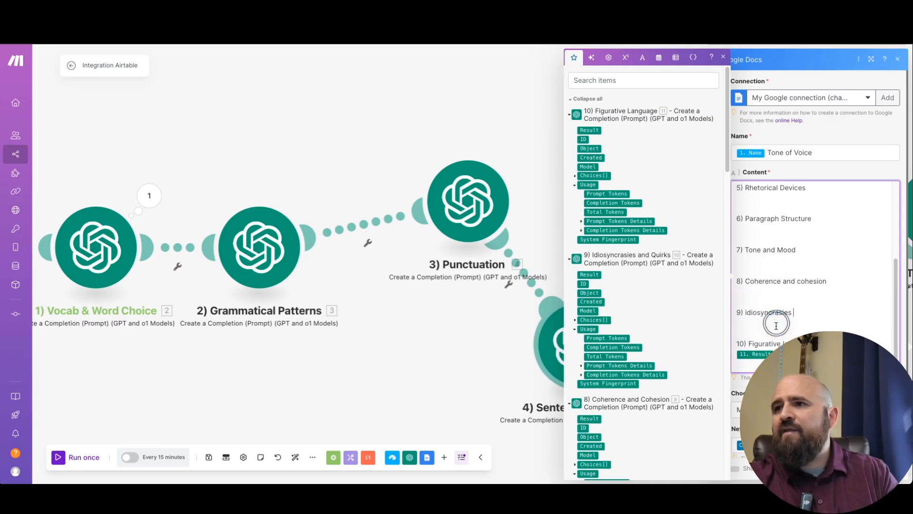
click(774, 351)
key(BackSpace)
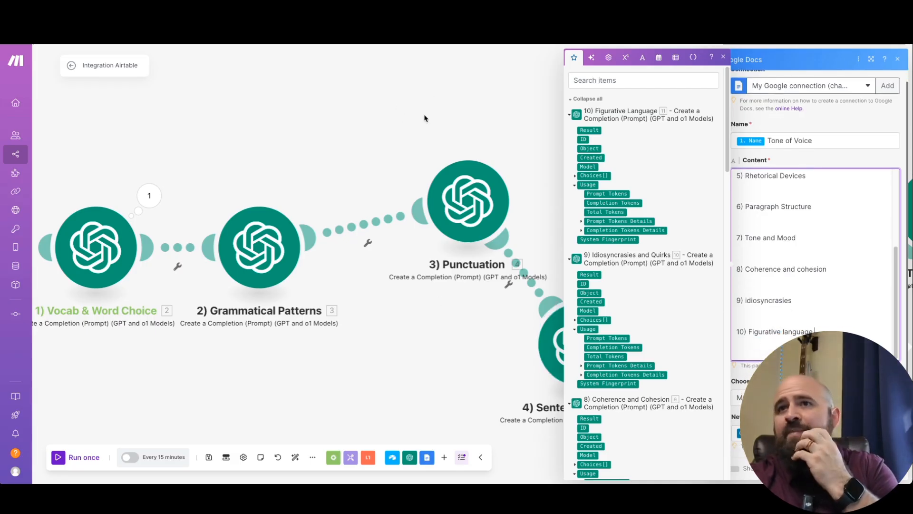
Clone the 3) Punctuation module and place the copy in the empty canvas area above the flow
right_click(464, 202)
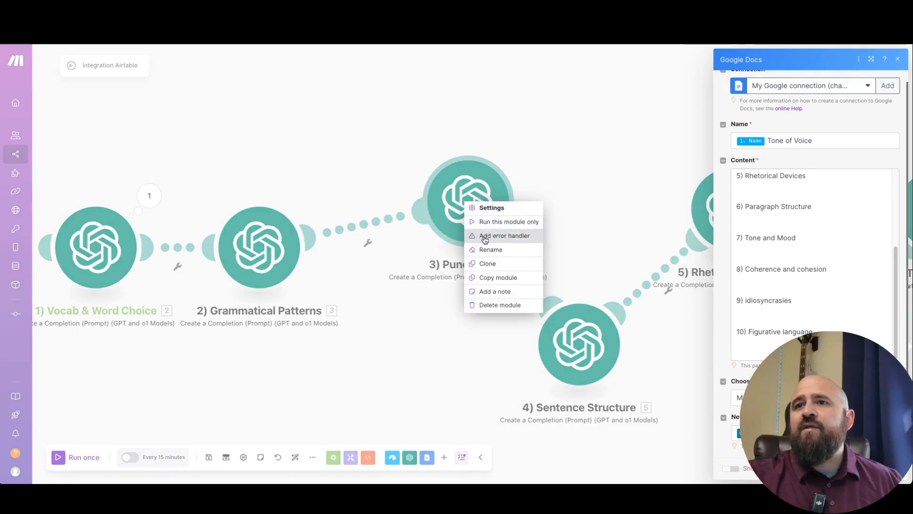
click(489, 264)
click(394, 92)
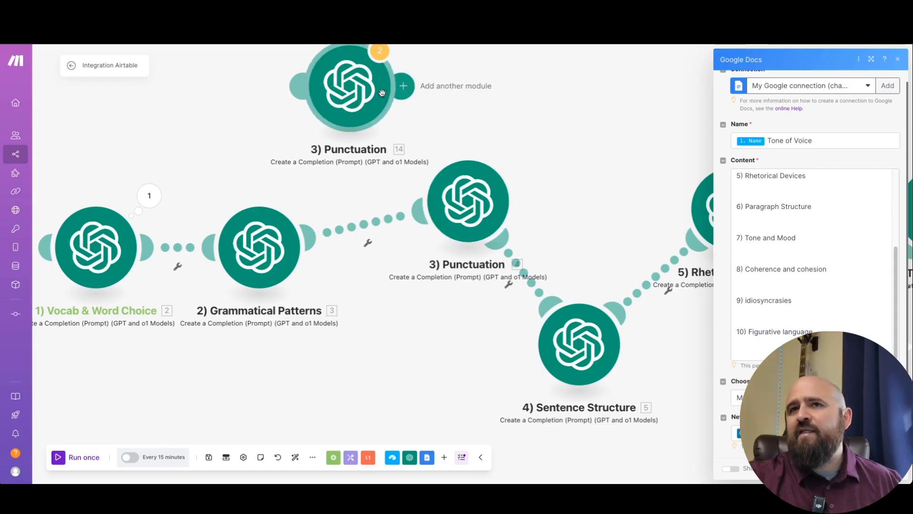
Look through the variables available to the Google Docs Content for outputs of the unconnected Punctuation clone
click(801, 255)
scroll(596, 162, down, 5)
scroll(599, 191, up, 5)
scroll(601, 220, down, 20)
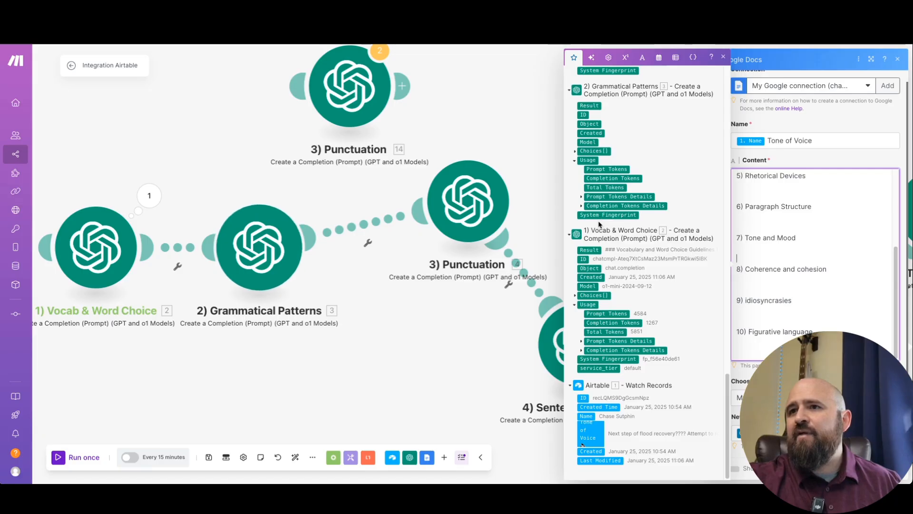
scroll(601, 219, up, 20)
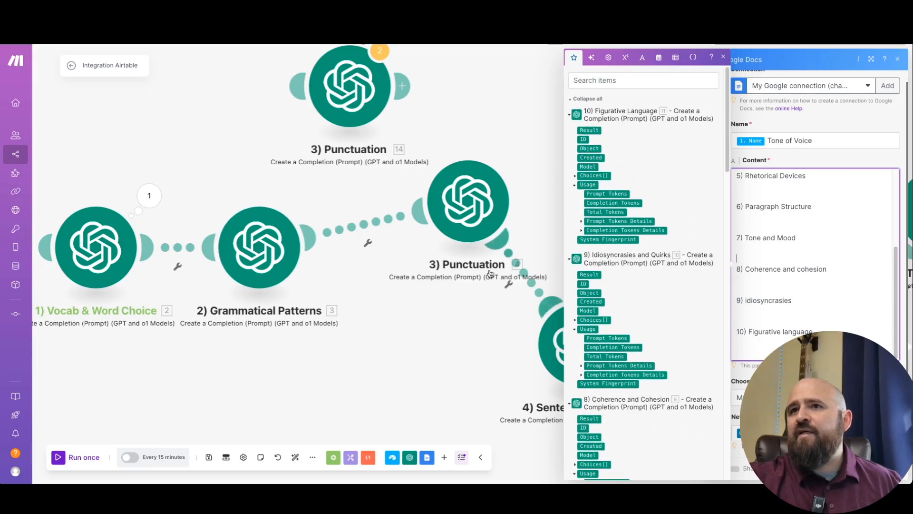
Insert the cloned Punctuation module between 2) Grammatical Patterns and the original 3) Punctuation module
drag(345, 106, 360, 228)
click(485, 57)
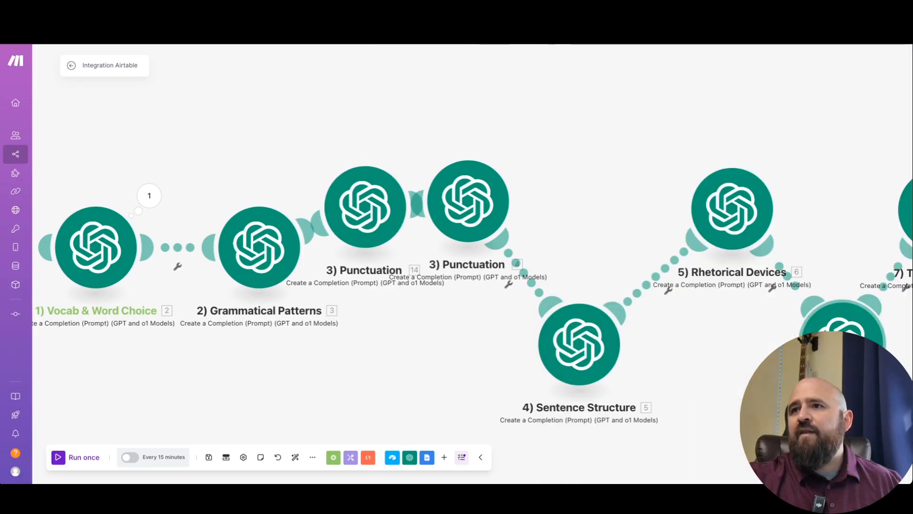
Reopen the Google Docs module and check its Content variables for the connected Punctuation clone's outputs
drag(714, 322, 254, 243)
drag(817, 166, 495, 204)
click(674, 309)
scroll(503, 192, down, 5)
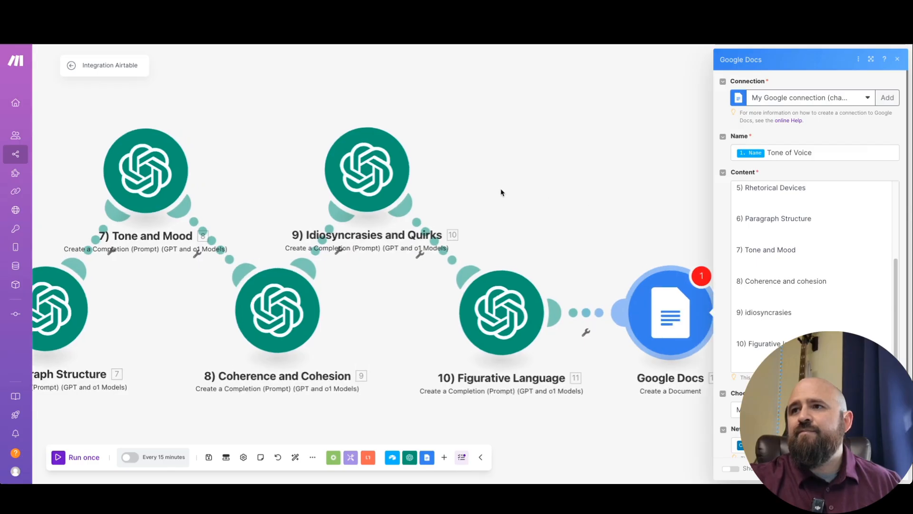
click(628, 204)
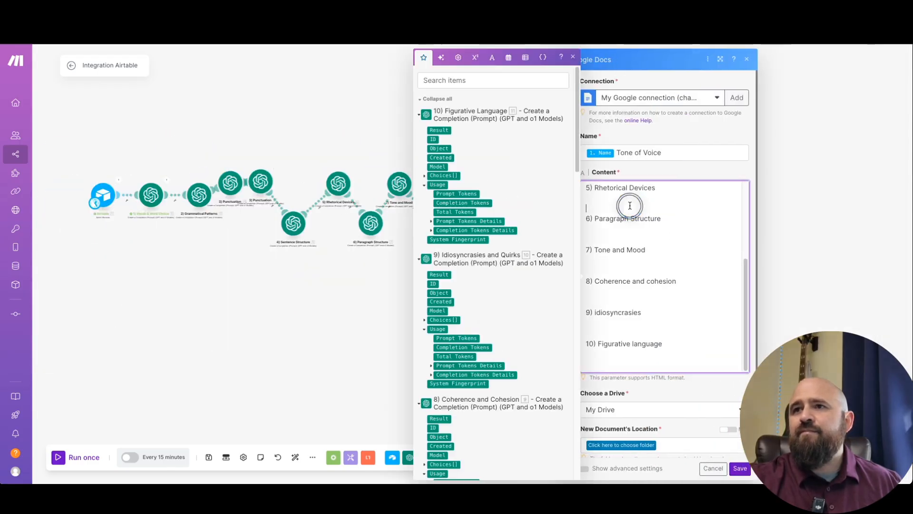
scroll(468, 285, down, 10)
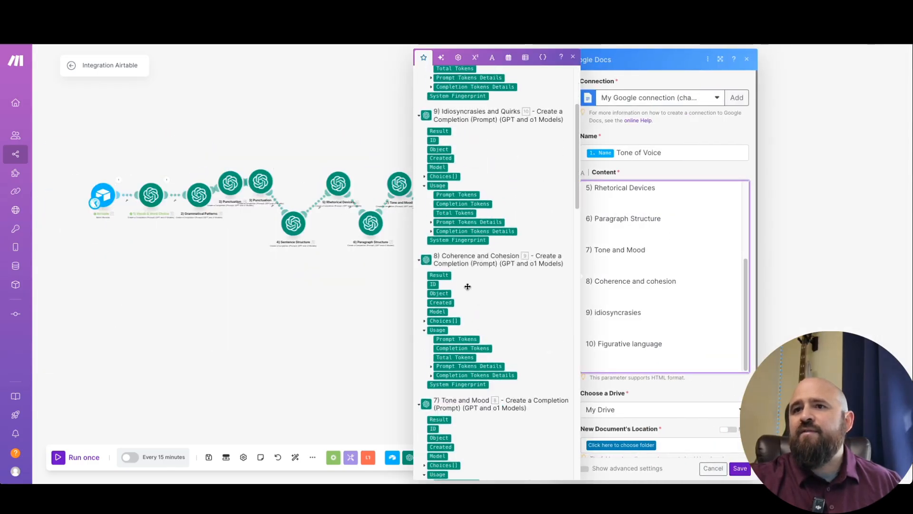
scroll(470, 292, down, 10)
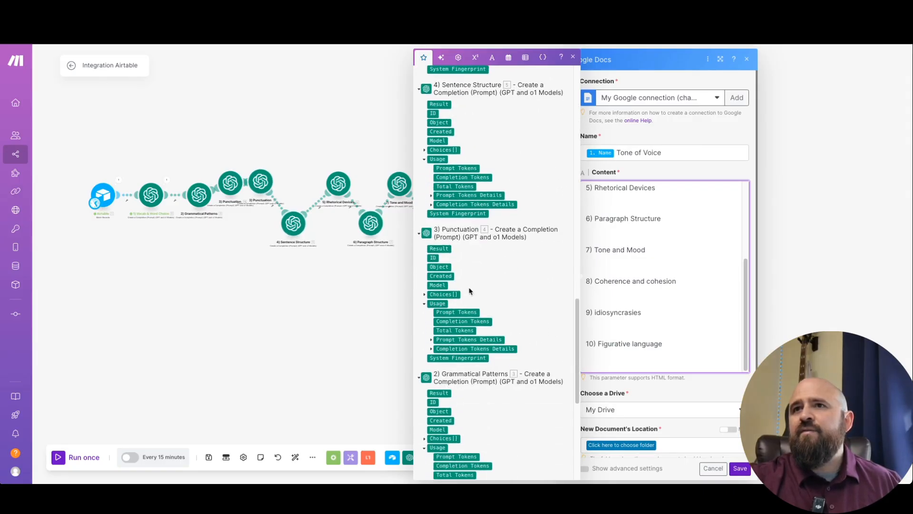
scroll(470, 292, down, 6)
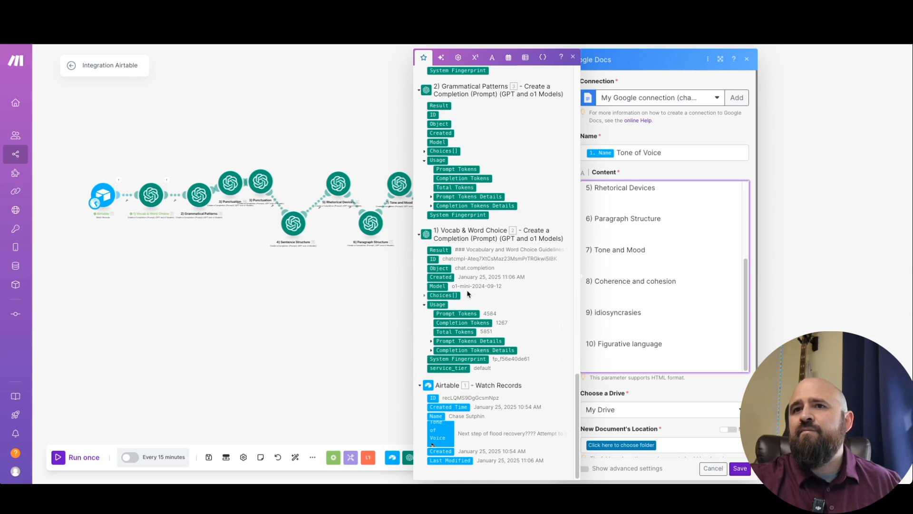
Spread the two 3) Punctuation modules apart and move them above the rest of the flow
click(313, 319)
drag(607, 341, 732, 320)
drag(354, 253, 338, 343)
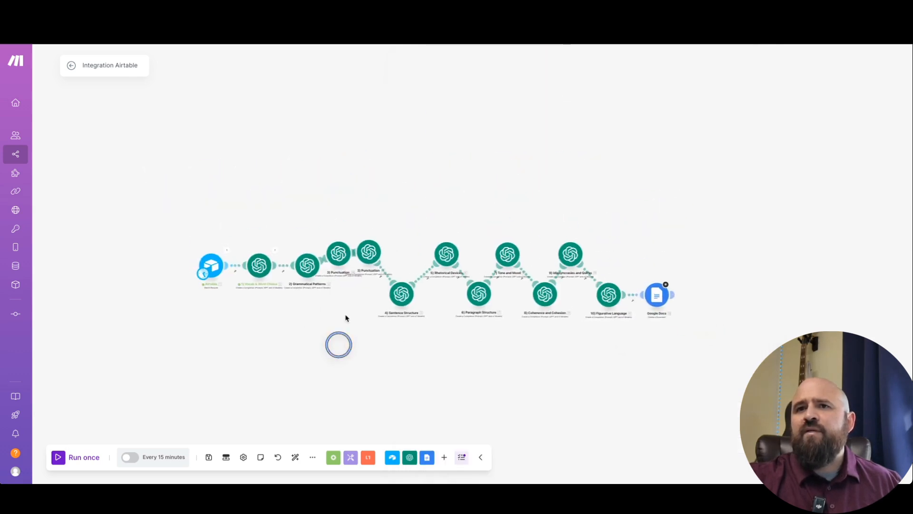
drag(369, 249, 381, 207)
drag(338, 254, 323, 207)
click(363, 256)
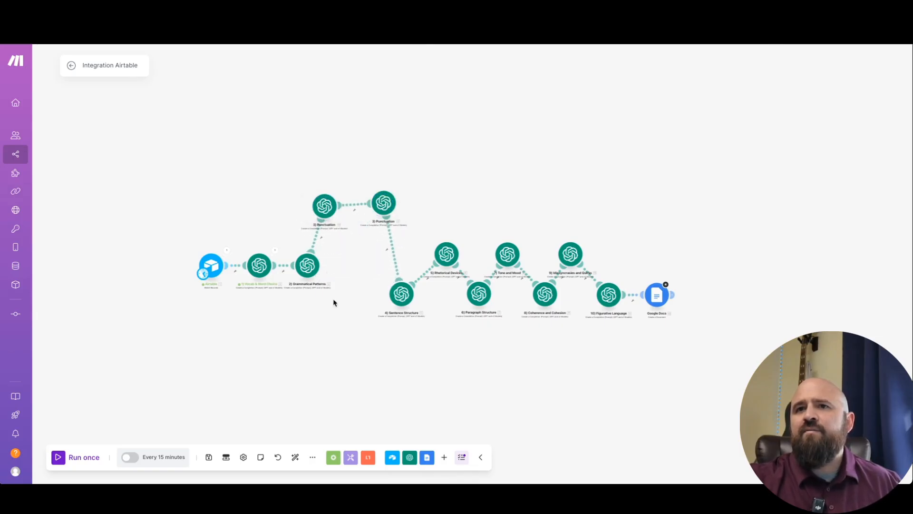
click(657, 296)
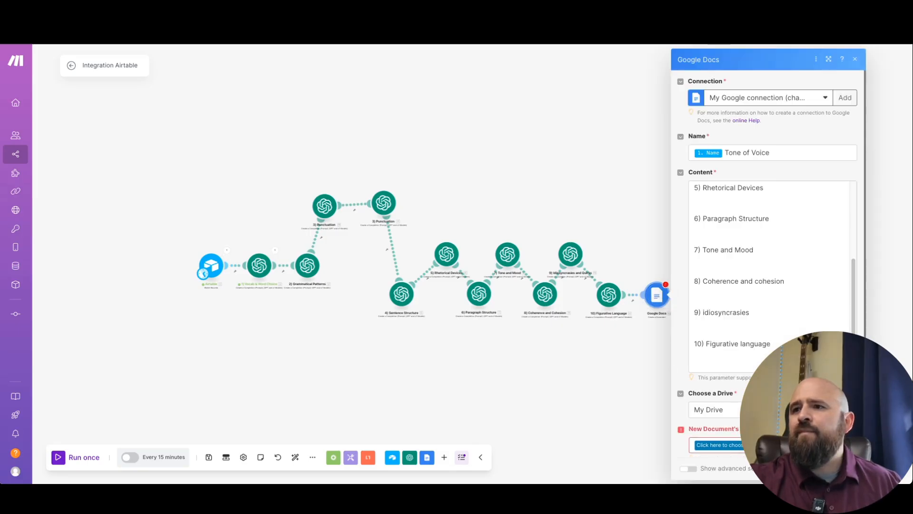
click(740, 445)
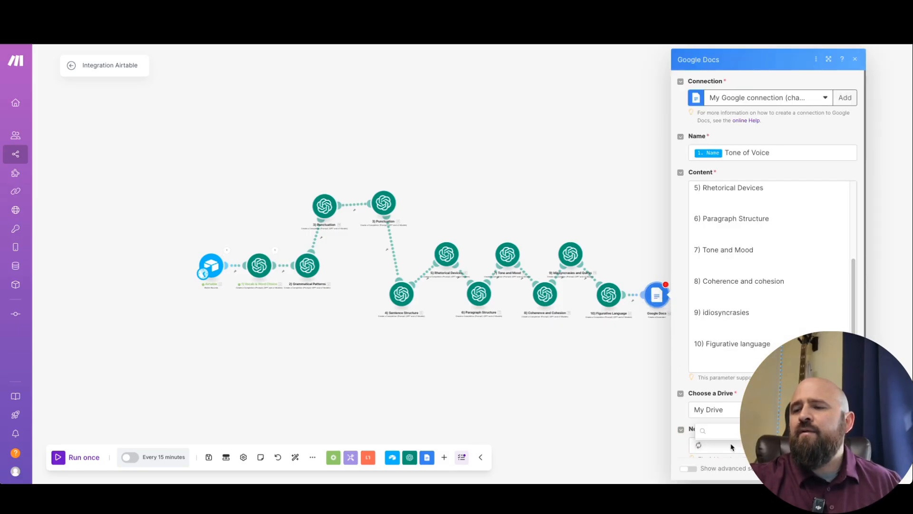
click(446, 388)
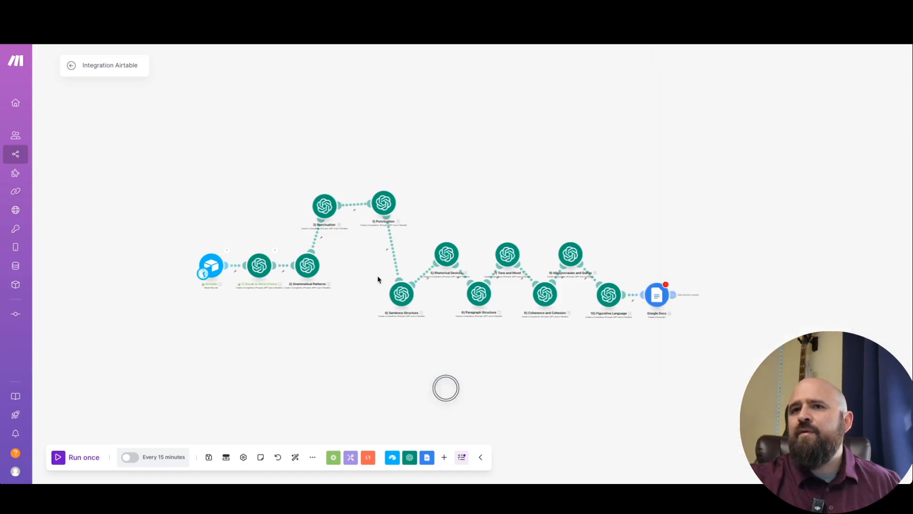
Reposition the cloned Punctuation module between its neighbours and save the scenario anyway, ignoring the Google Docs warnings
drag(326, 209, 342, 232)
click(209, 457)
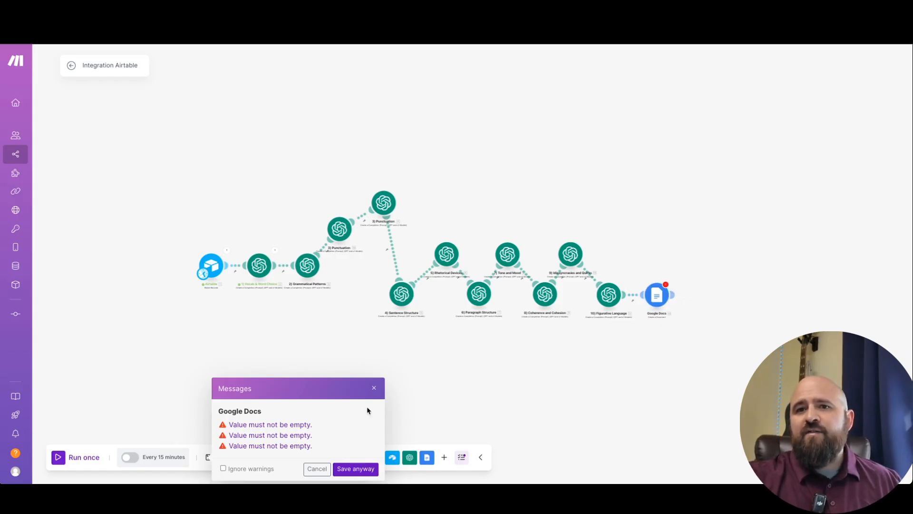
click(656, 295)
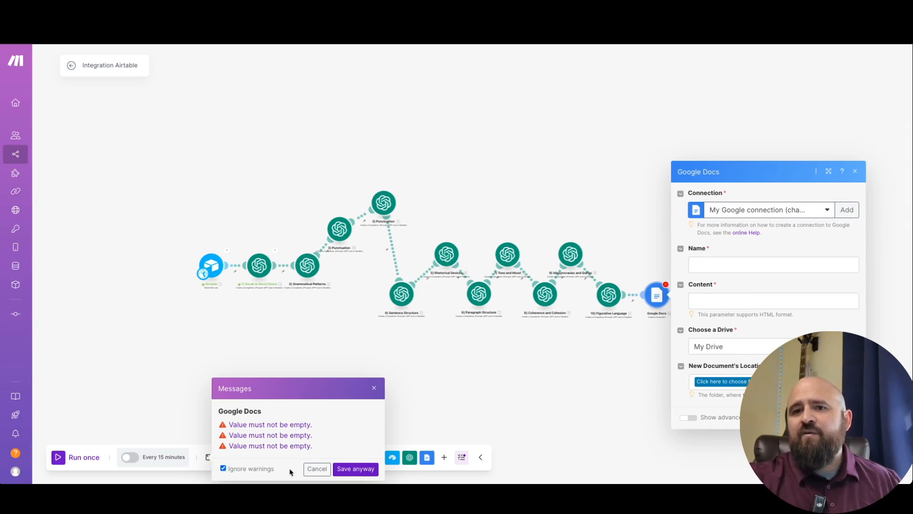
click(341, 469)
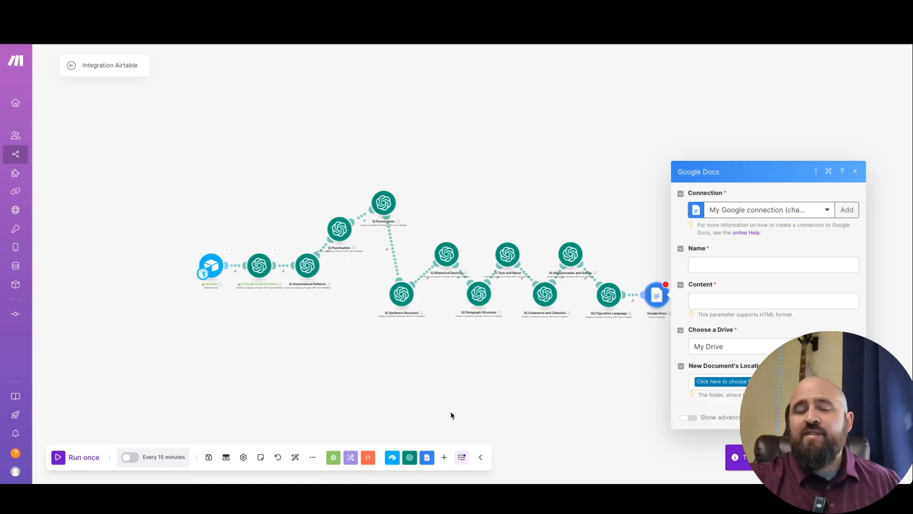
Paste the ten-section outline with its Result variables into the empty Content of the Google Docs module
click(494, 392)
click(655, 297)
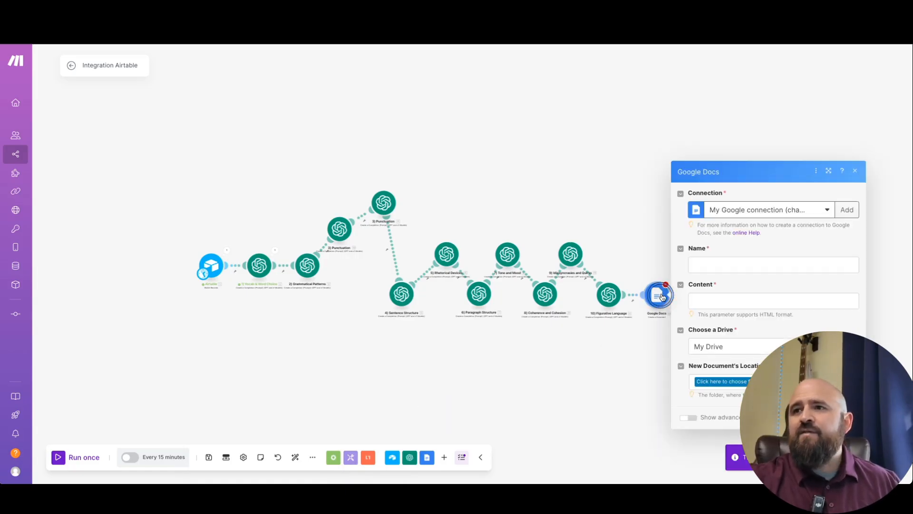
click(717, 300)
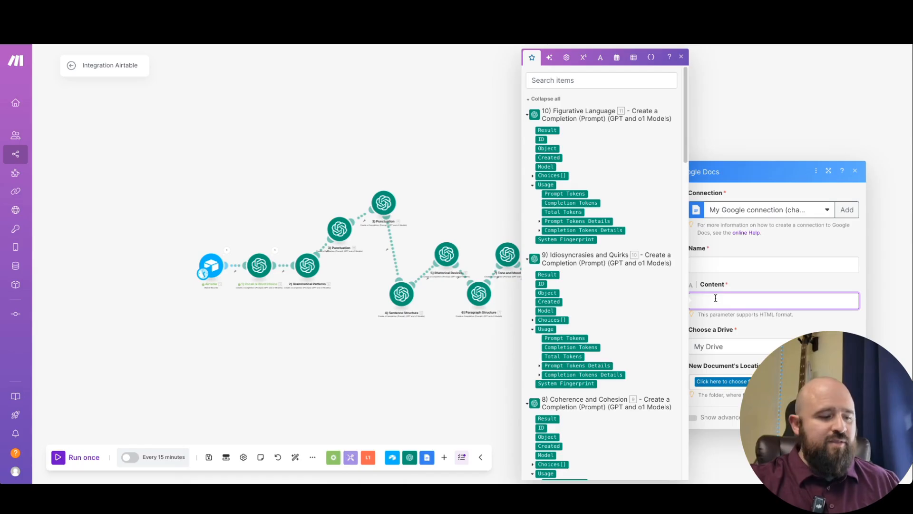
scroll(564, 312, down, 20)
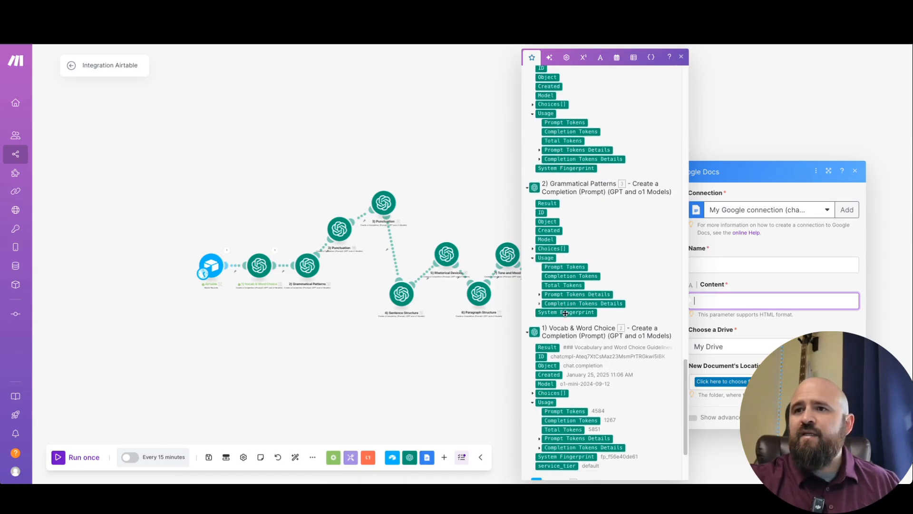
scroll(567, 317, up, 5)
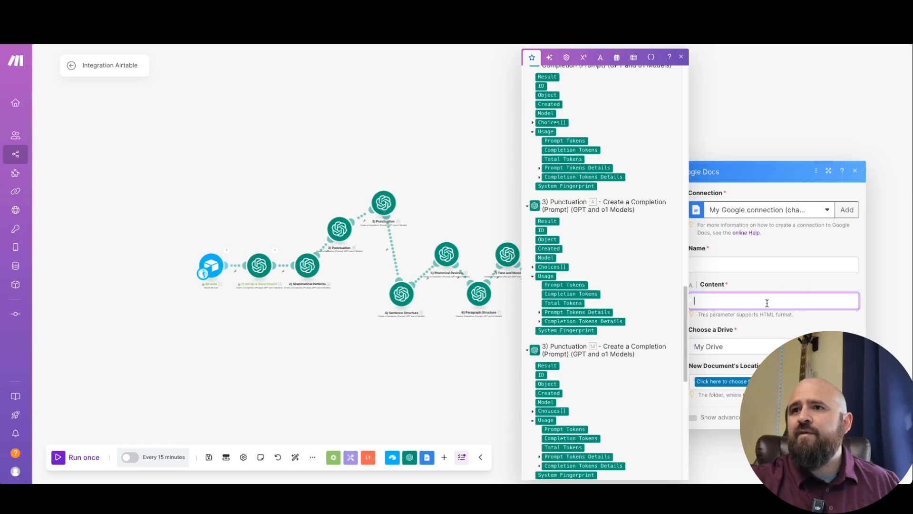
key(ctrl+v)
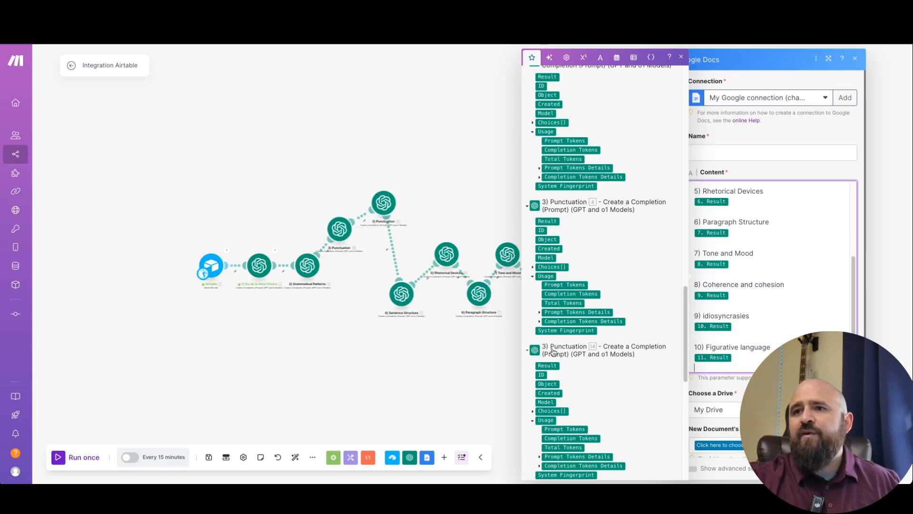
scroll(592, 366, down, 1)
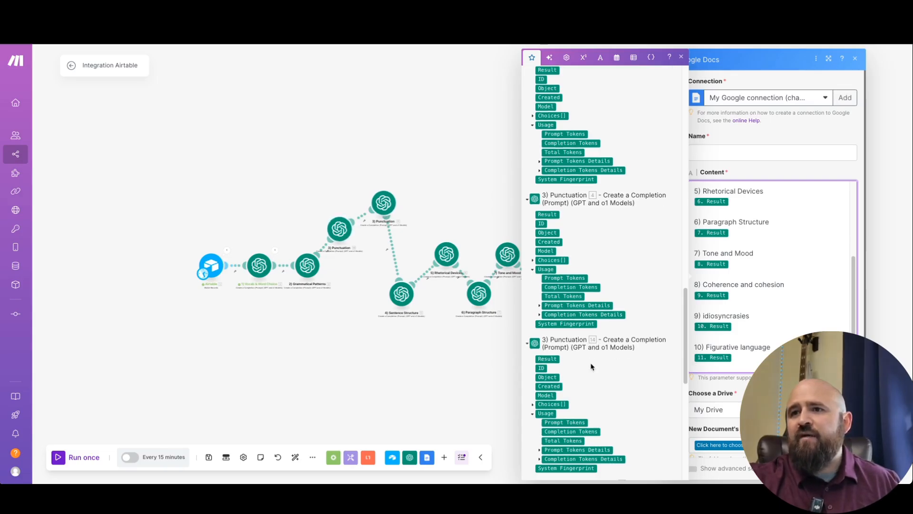
Delete the first of the two 3) Punctuation modules and move the remaining one down into its place in the flow
scroll(592, 366, down, 4)
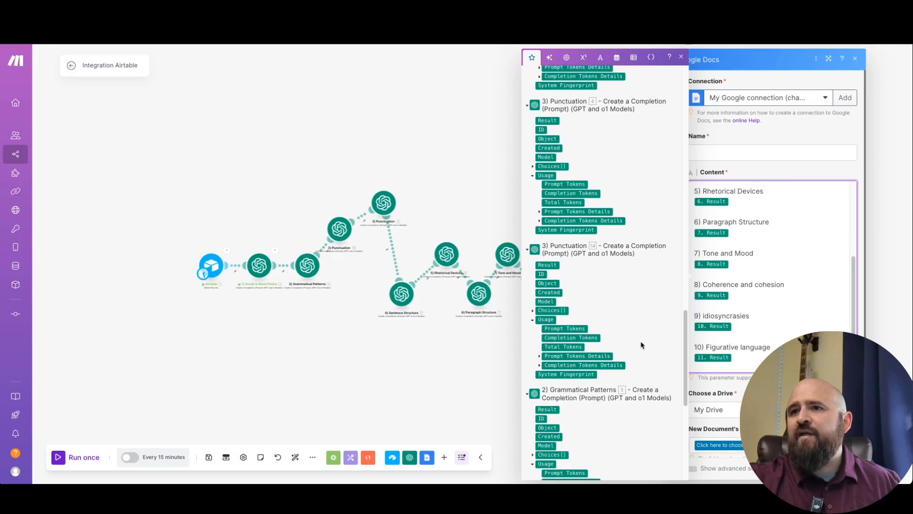
right_click(338, 230)
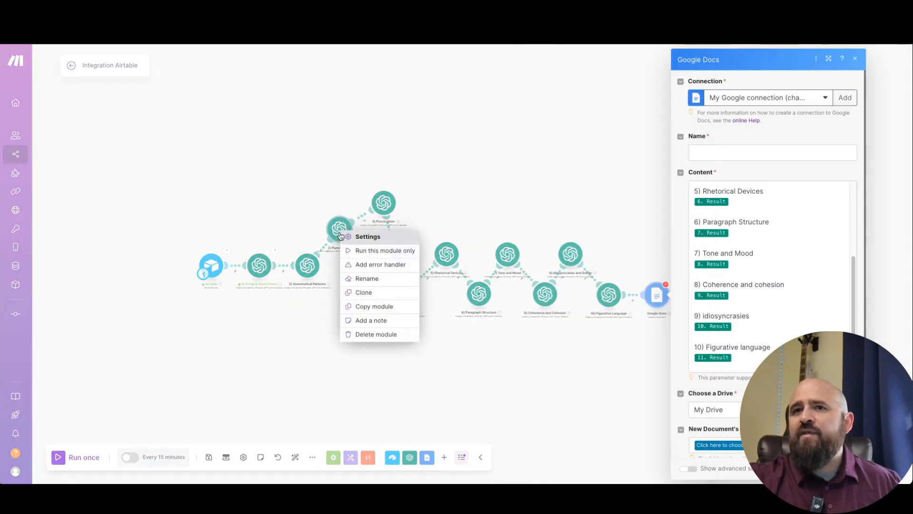
click(373, 339)
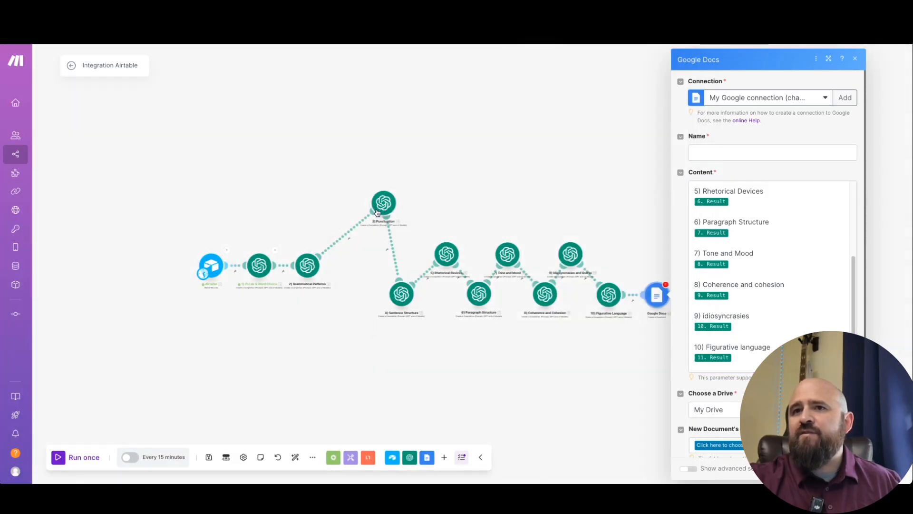
drag(381, 206, 351, 239)
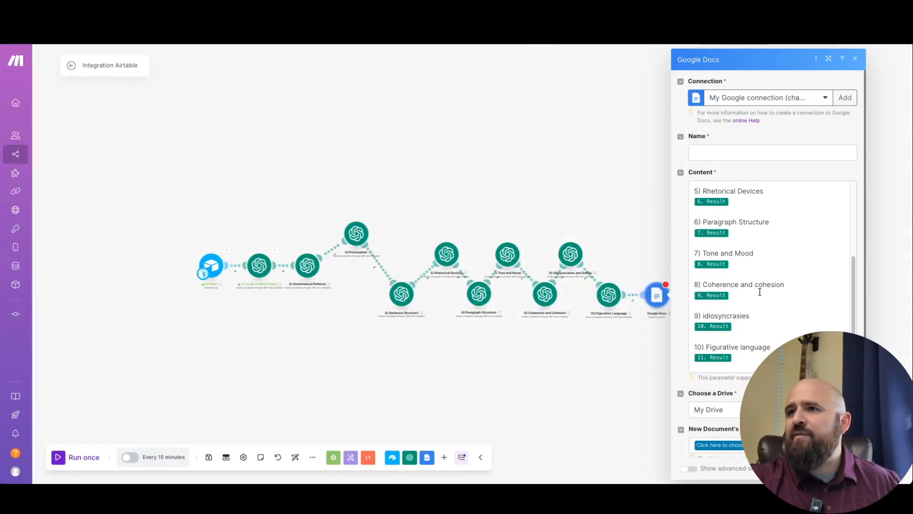
Remove the Result variables from sections 1 to 6 of the Google Docs Content, keeping the headings
scroll(754, 290, up, 3)
click(732, 205)
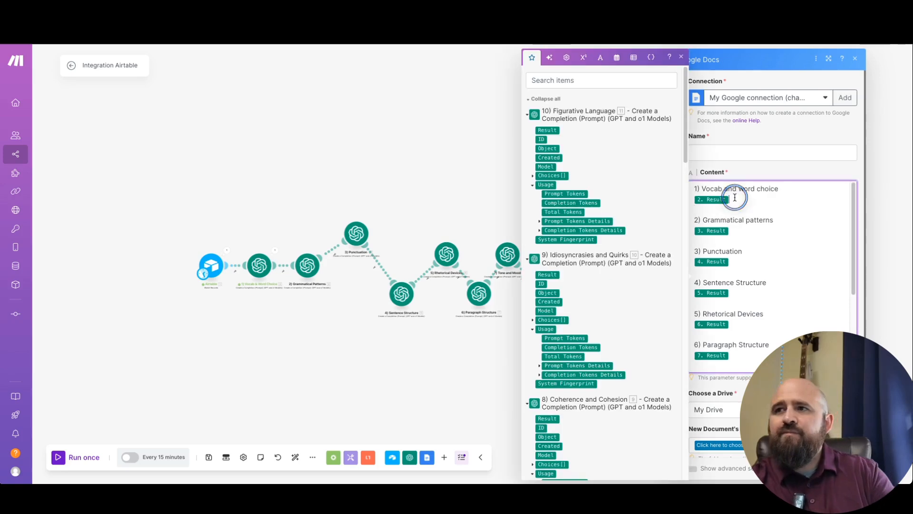
key(BackSpace)
click(737, 230)
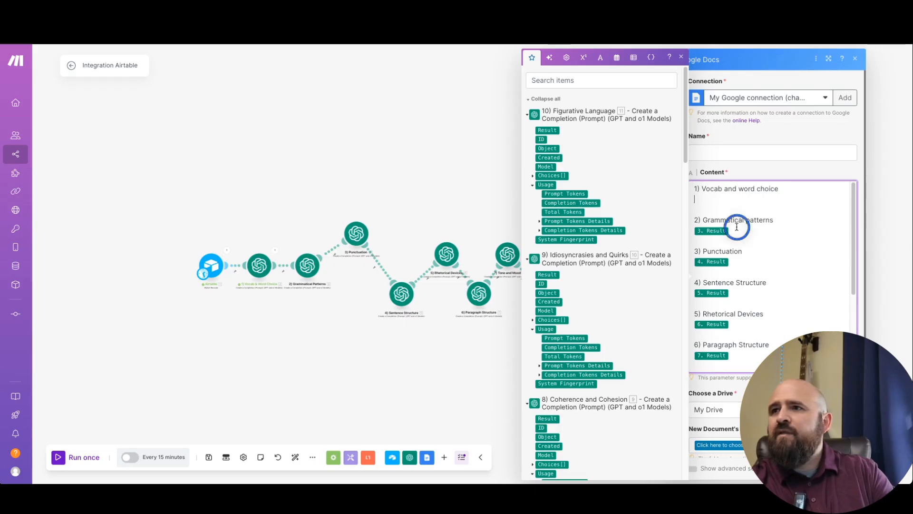
key(BackSpace)
click(738, 261)
key(BackSpace)
click(742, 293)
key(BackSpace)
click(732, 325)
key(BackSpace)
click(736, 357)
key(BackSpace)
Remove the Result variables from sections 7 to 10 of the Content, keeping the headings
scroll(746, 269, down, 3)
click(745, 260)
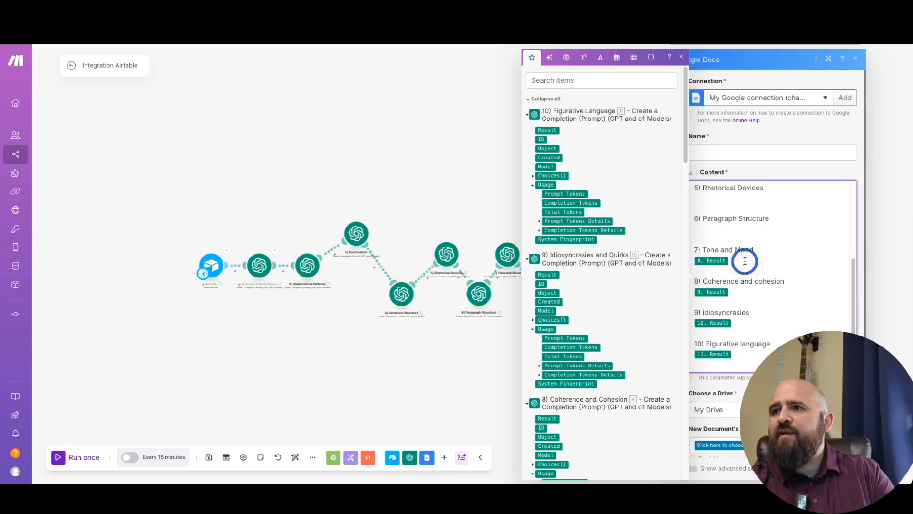
key(BackSpace)
click(738, 292)
key(BackSpace)
click(735, 326)
key(BackSpace)
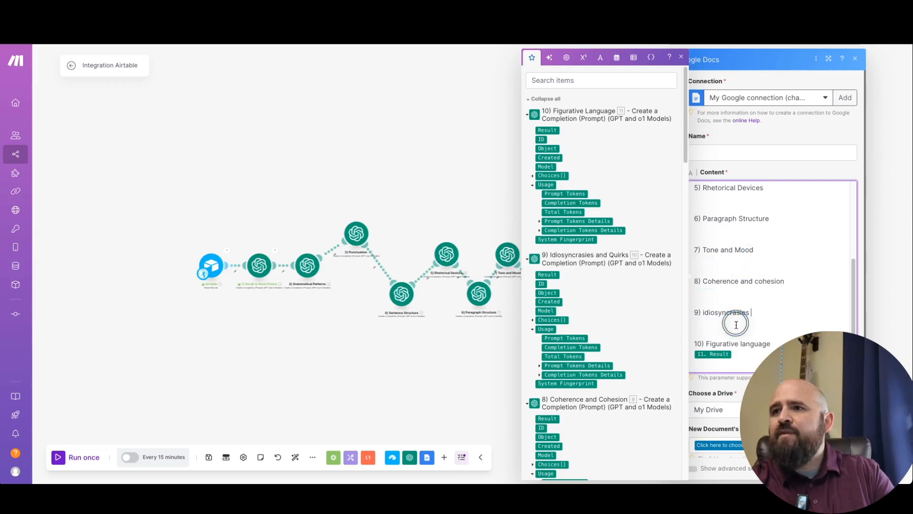
click(738, 355)
key(BackSpace)
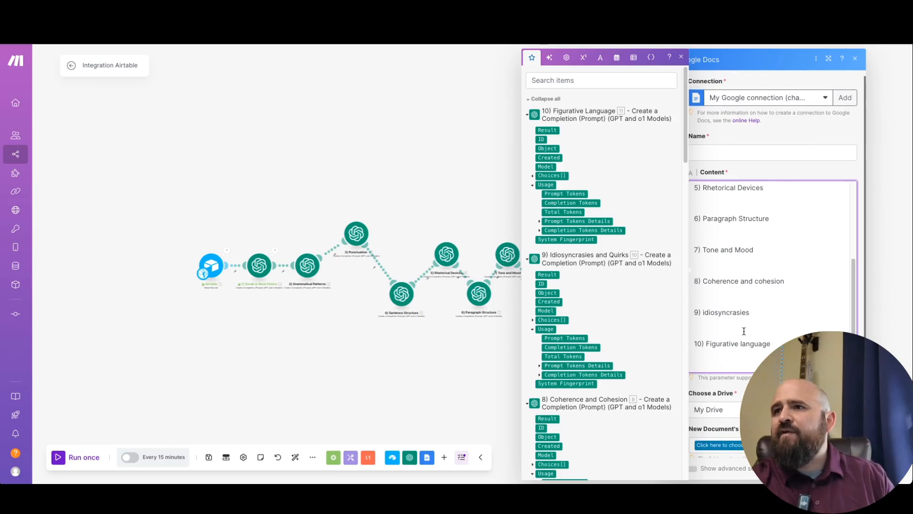
Try to map the Vocab & Word Choice module's Content variable, nested in Choices and Message, under section 1
scroll(740, 227, up, 3)
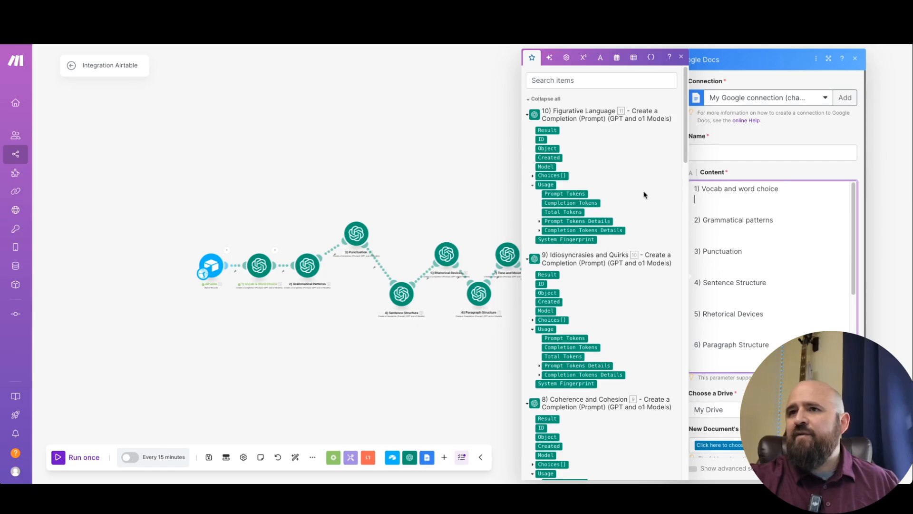
scroll(582, 241, down, 20)
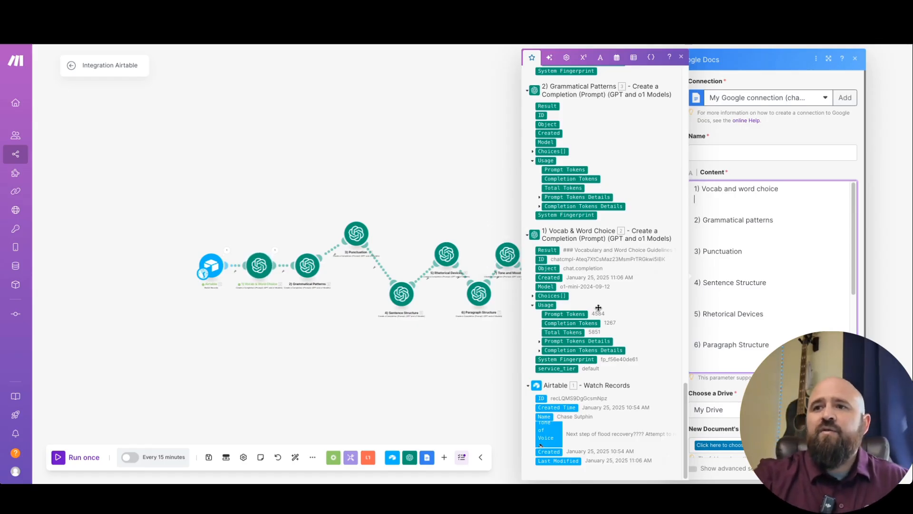
click(533, 296)
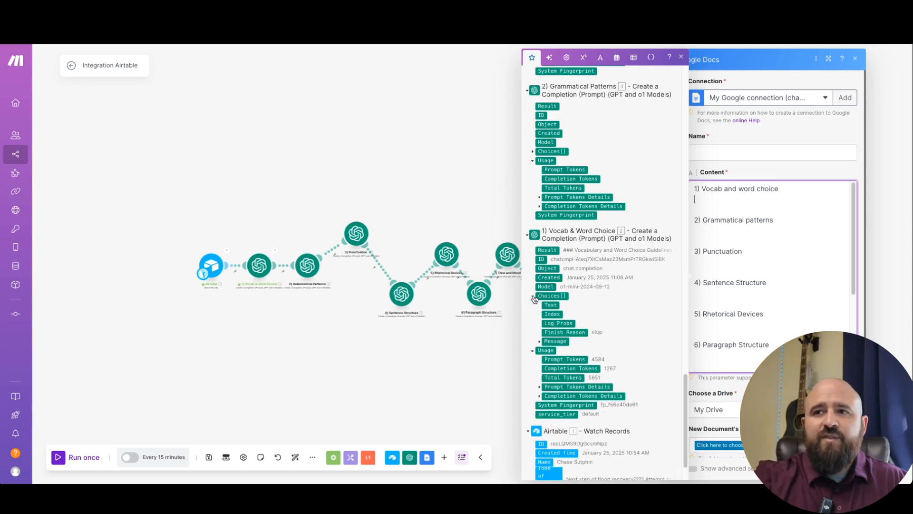
click(540, 341)
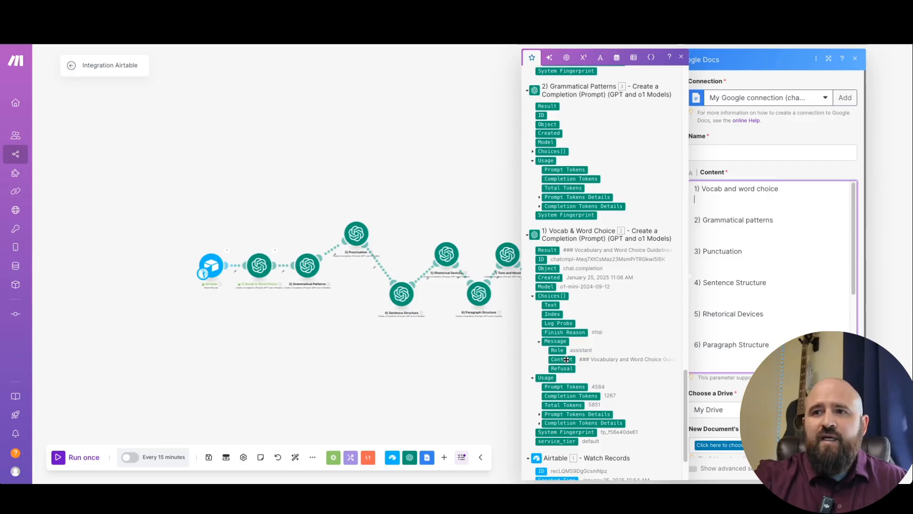
click(565, 359)
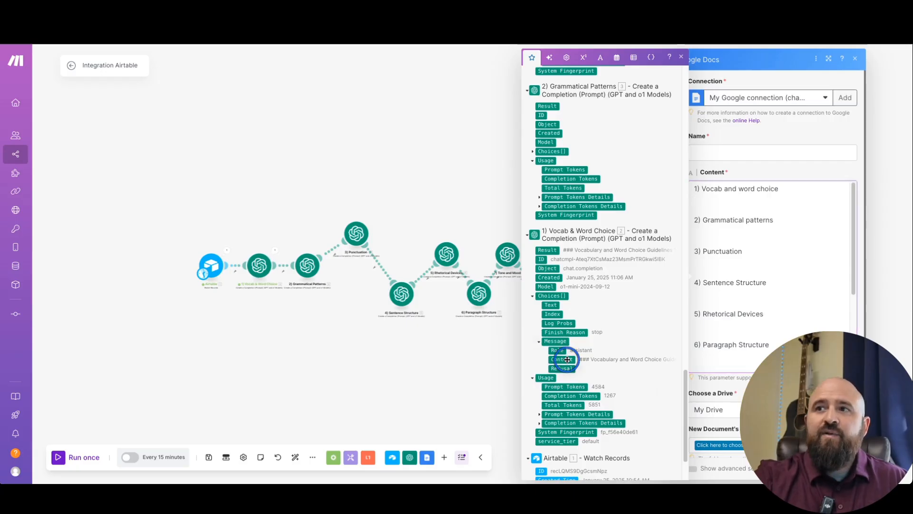
click(801, 202)
key(BackSpace)
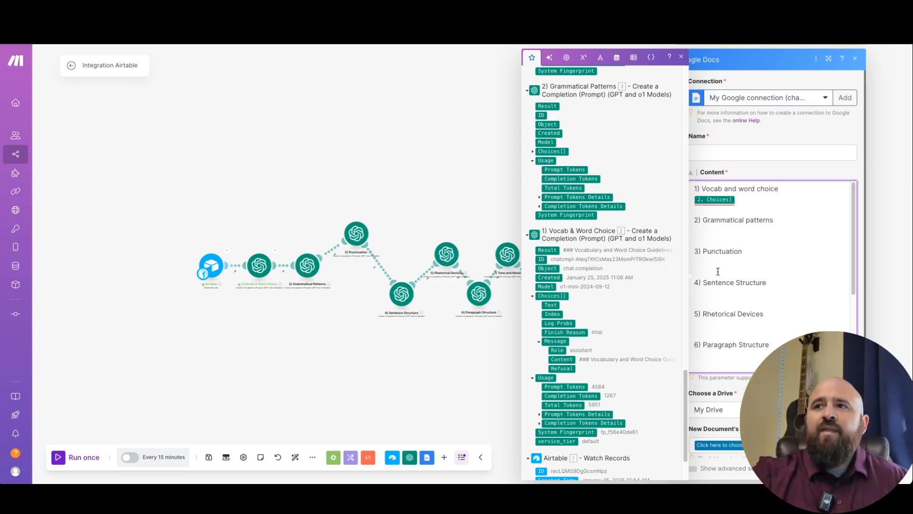
key(BackSpace)
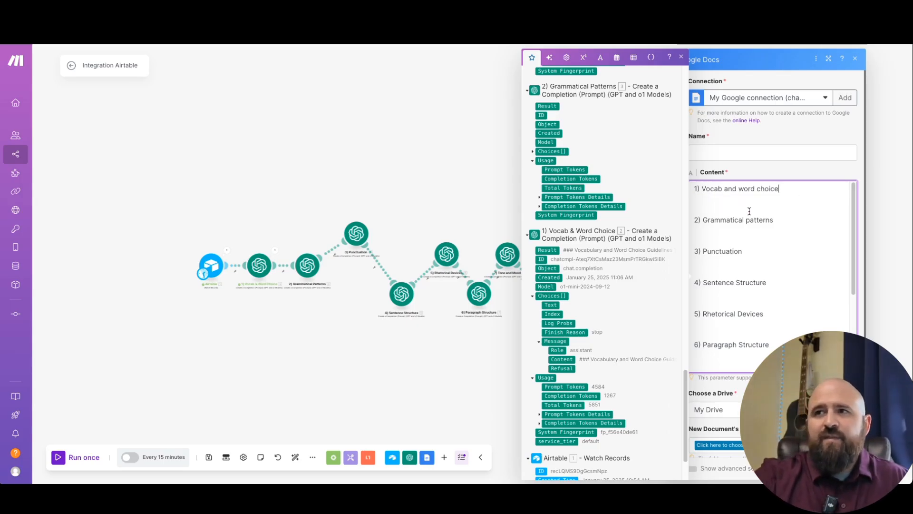
Insert the Vocab & Word Choice Result under section 1 and the Grammatical Patterns Result under section 2
click(735, 198)
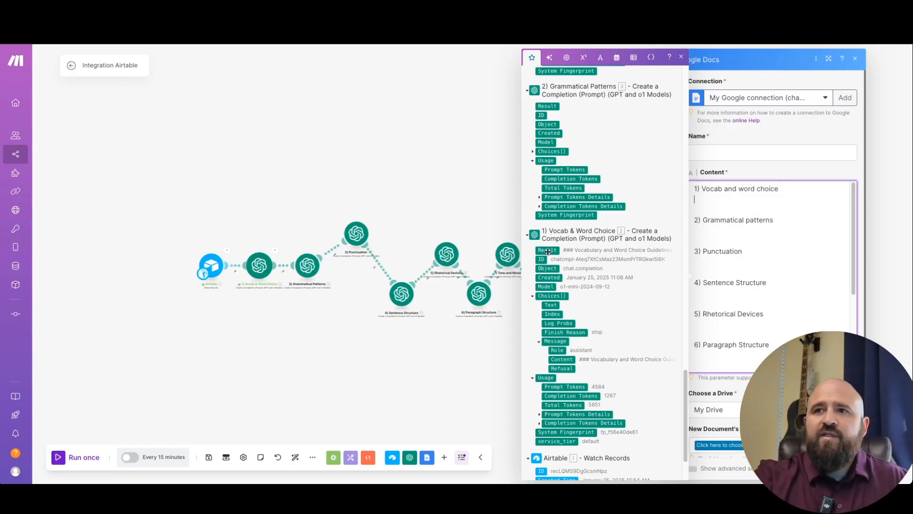
click(547, 250)
click(728, 232)
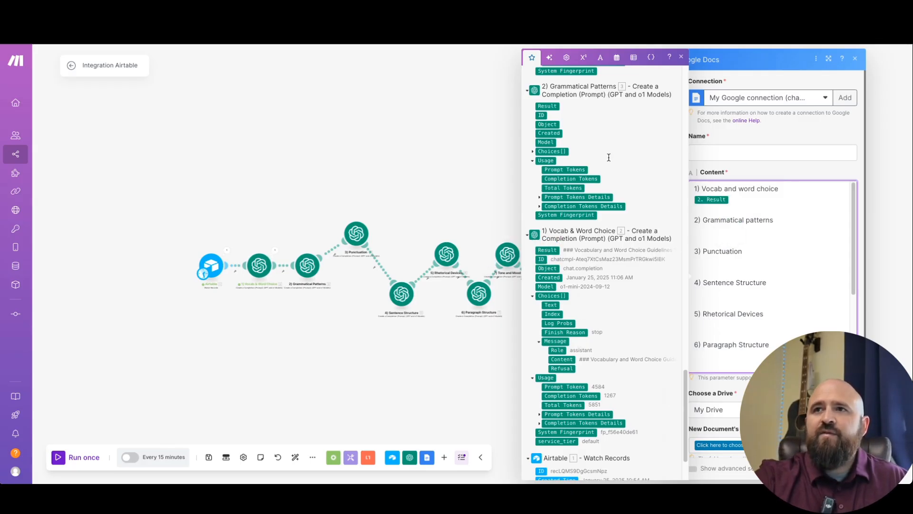
click(552, 106)
Map the Result of Punctuation module 4, instead of the one from module 14, under section 3
scroll(605, 189, up, 4)
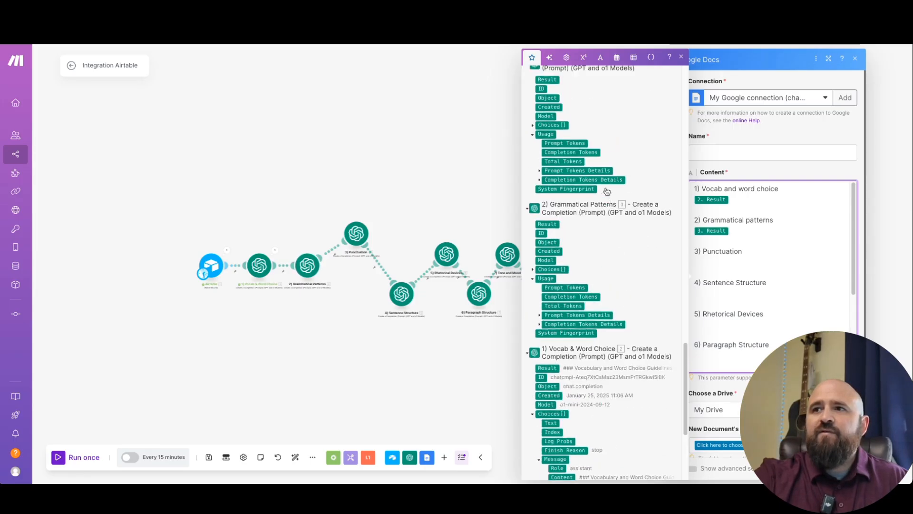
click(739, 265)
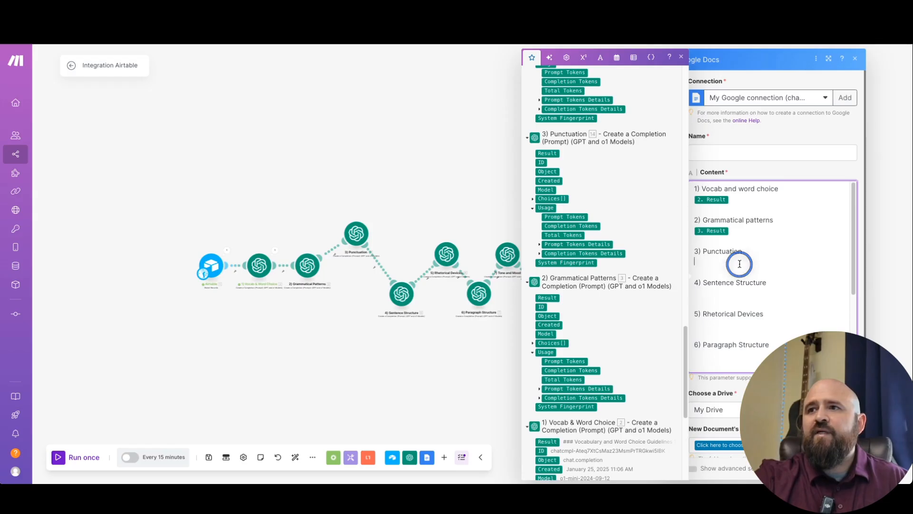
click(542, 152)
scroll(584, 187, up, 1)
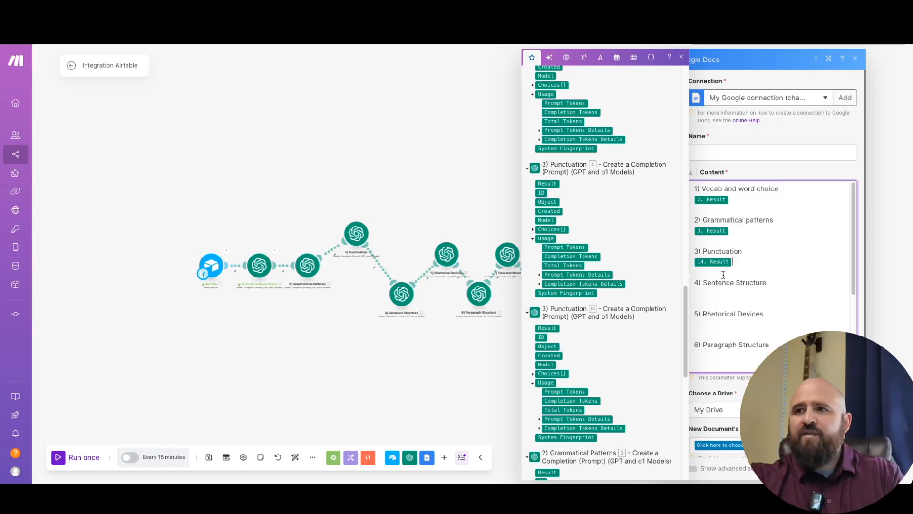
key(BackSpace)
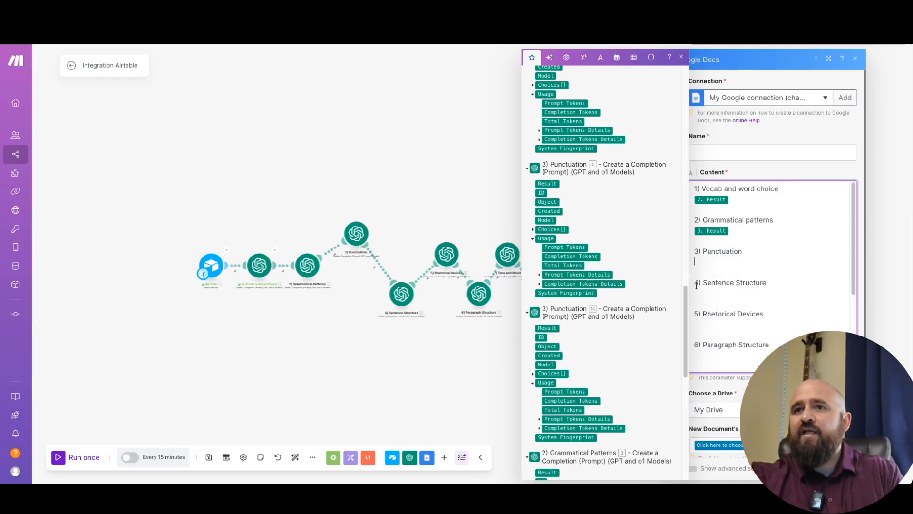
click(551, 184)
Insert the Sentence Structure Result under section 4 and the Rhetorical Devices Result under section 5
click(718, 291)
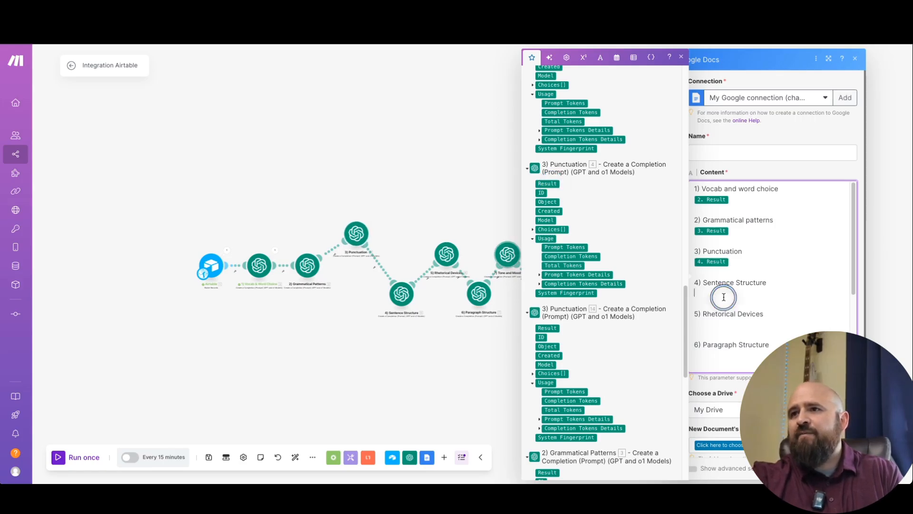
scroll(583, 142, up, 2)
click(547, 124)
click(695, 323)
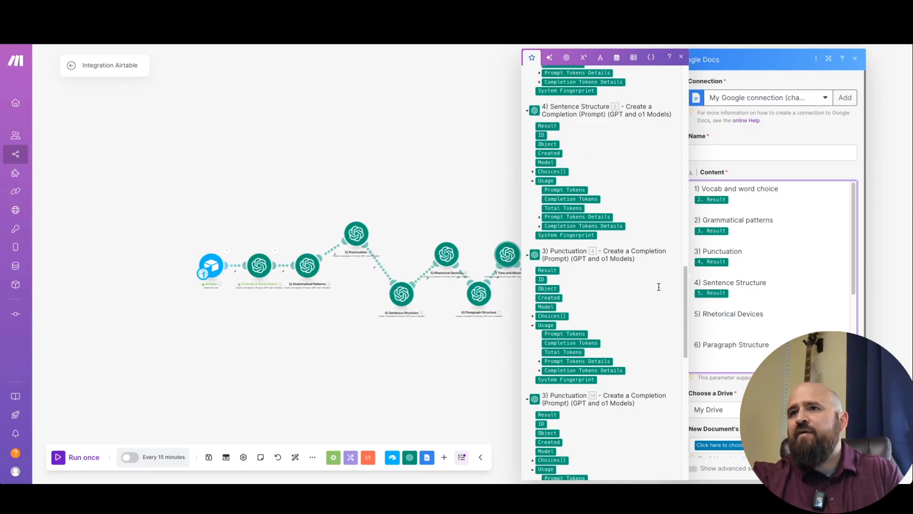
scroll(638, 285, up, 3)
scroll(547, 190, up, 2)
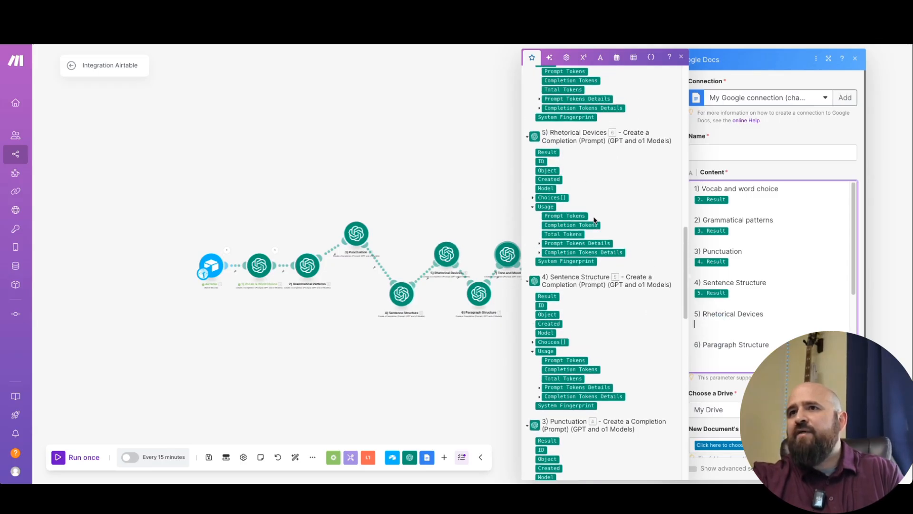
click(555, 154)
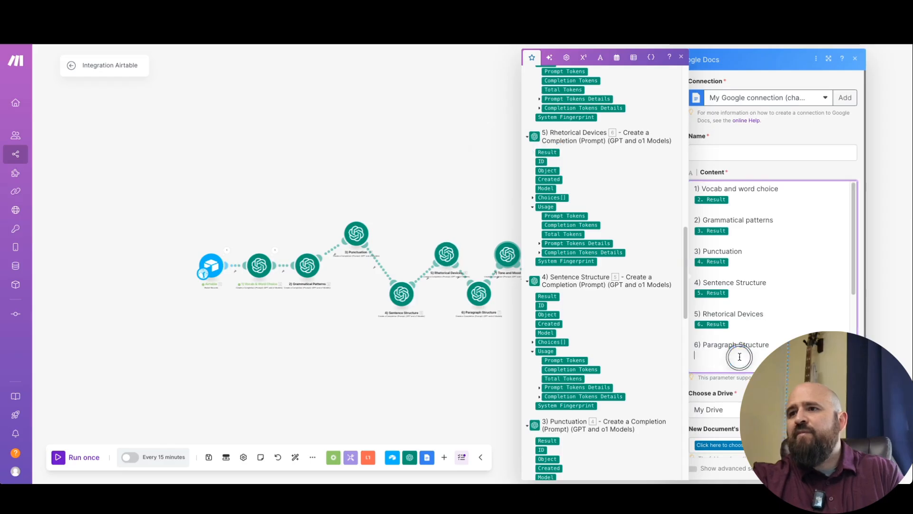
Insert the Paragraph Structure Result under section 6 and the Tone and Mood Result under section 7
scroll(614, 202, up, 5)
click(546, 210)
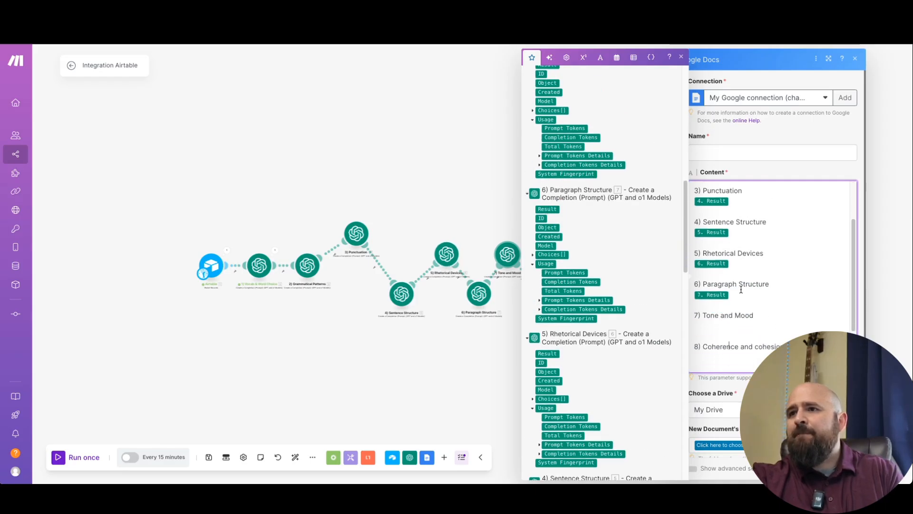
scroll(734, 296, down, 2)
click(717, 325)
click(716, 261)
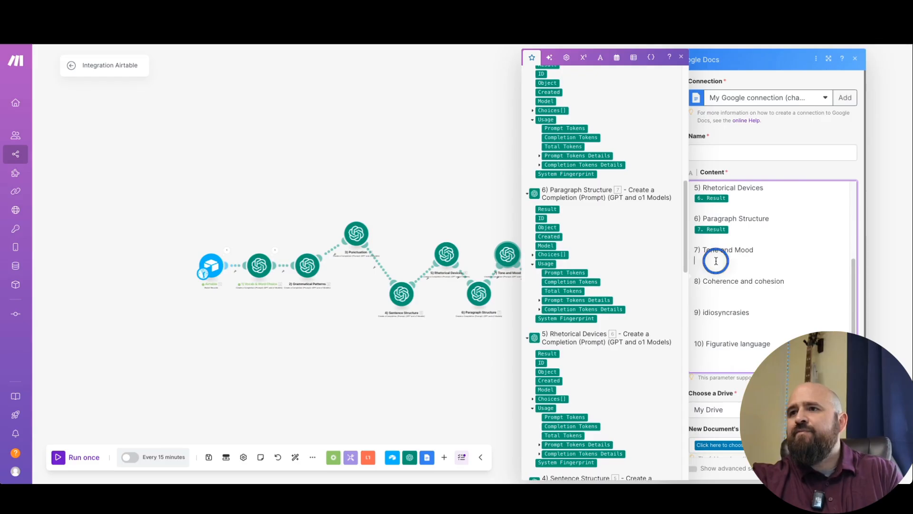
scroll(618, 222, up, 3)
click(547, 199)
Insert the Coherence and Cohesion, Idiosyncrasies and Quirks, and Figurative Language Results under sections 8, 9 and 10 respectively
click(713, 290)
scroll(561, 247, up, 5)
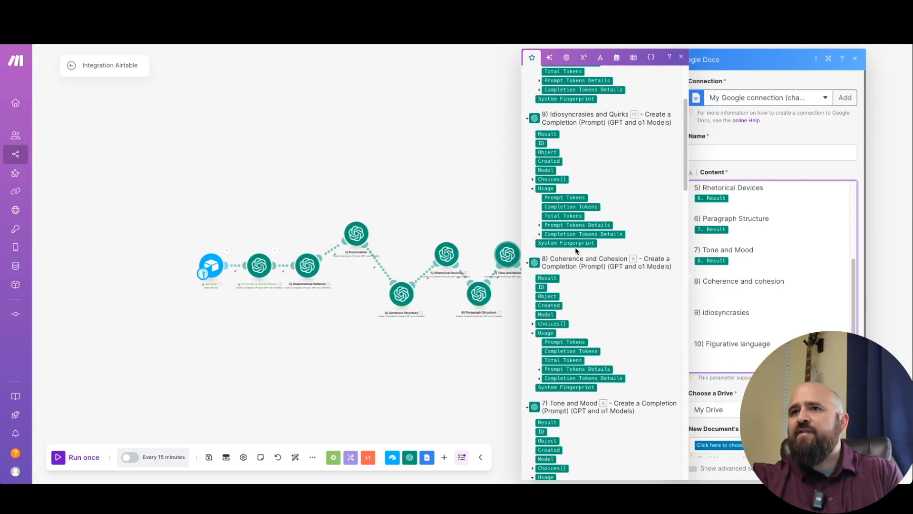
click(547, 278)
click(723, 323)
click(553, 135)
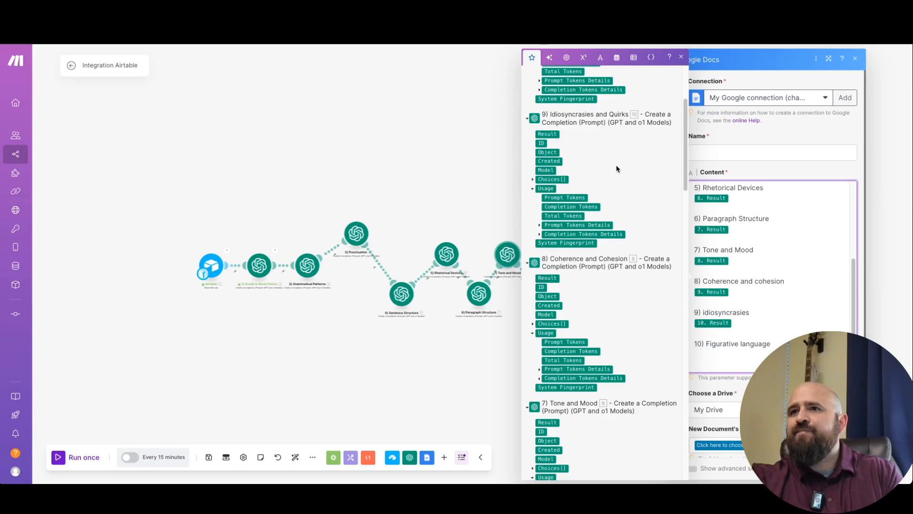
scroll(551, 133, up, 3)
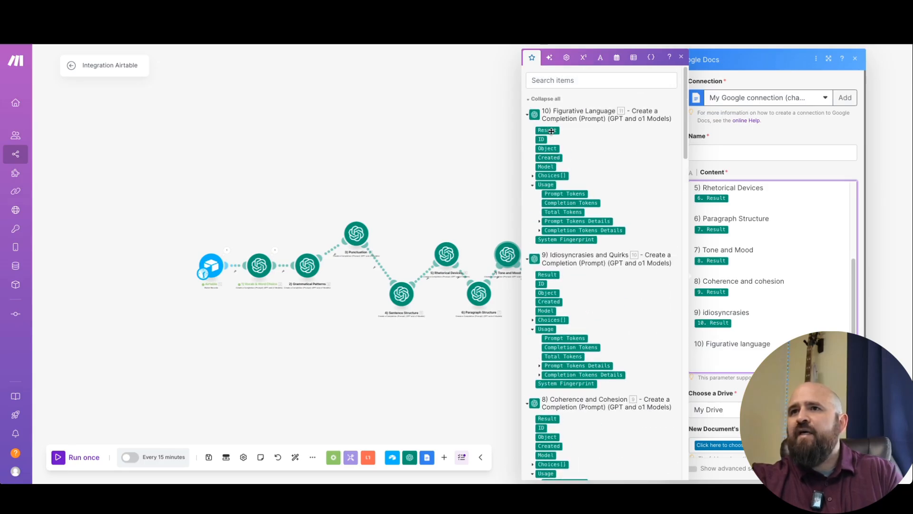
click(551, 131)
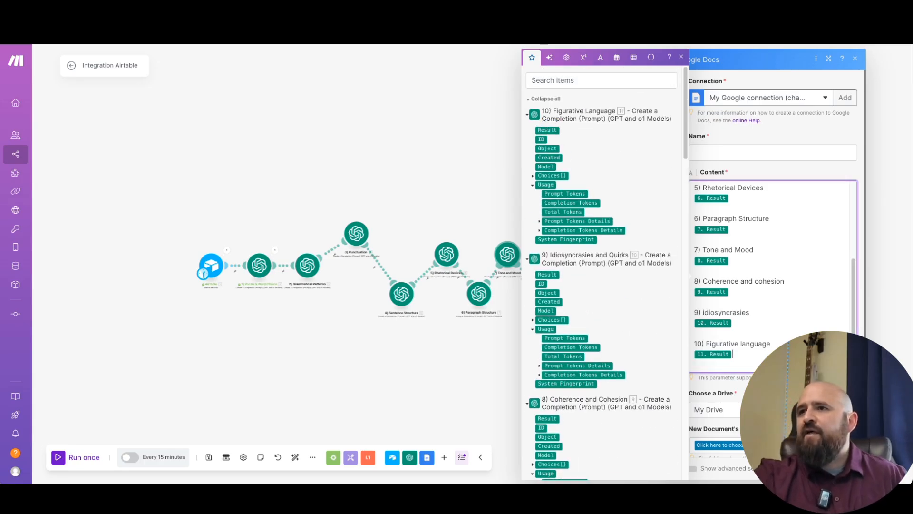
Set the document name to the Airtable Name variable followed by "Tone of Voice Document"
click(727, 151)
scroll(621, 183, down, 10)
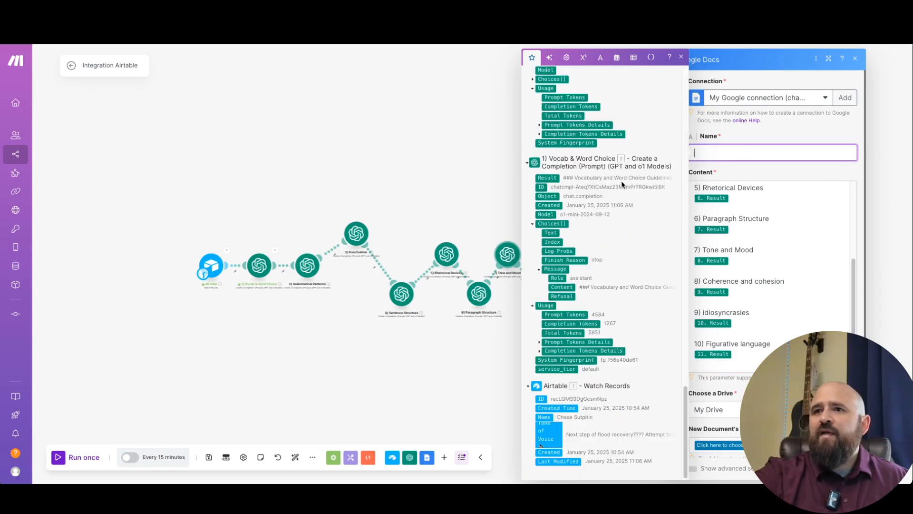
click(544, 417)
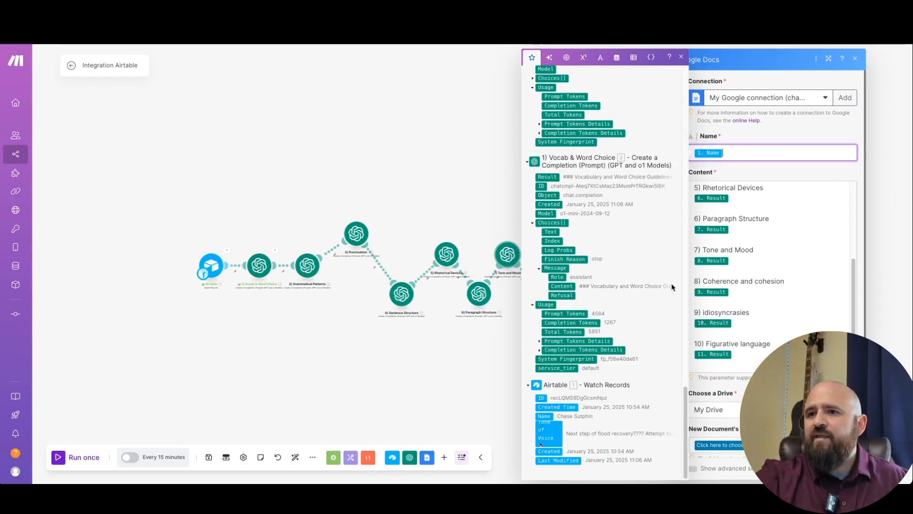
text(Tone of Voice Document)
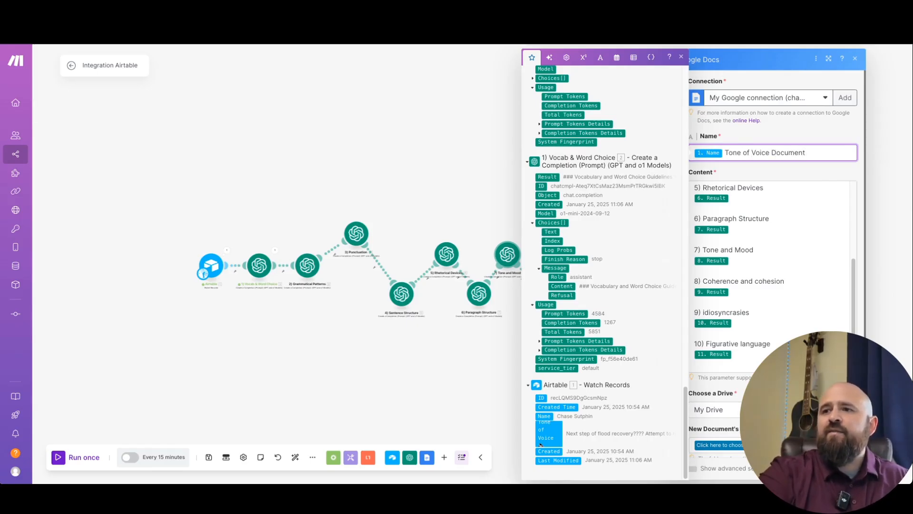
click(760, 444)
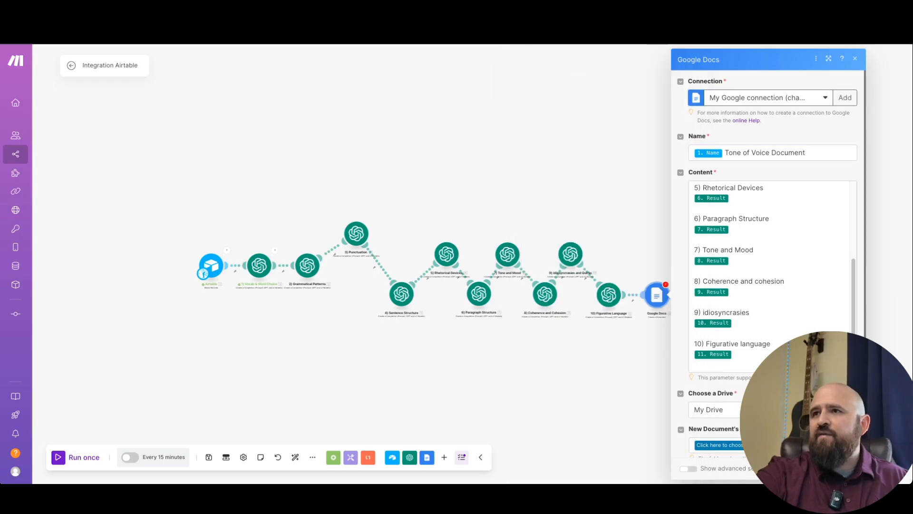
click(781, 99)
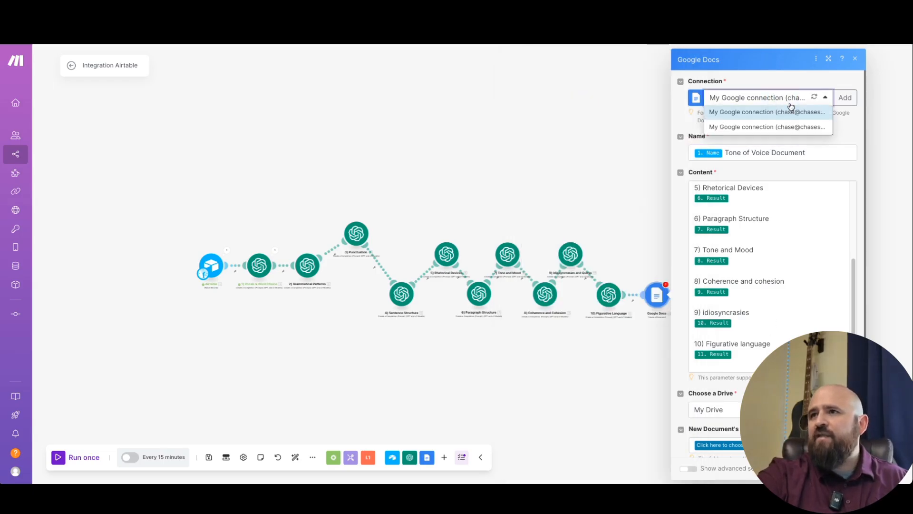
click(846, 99)
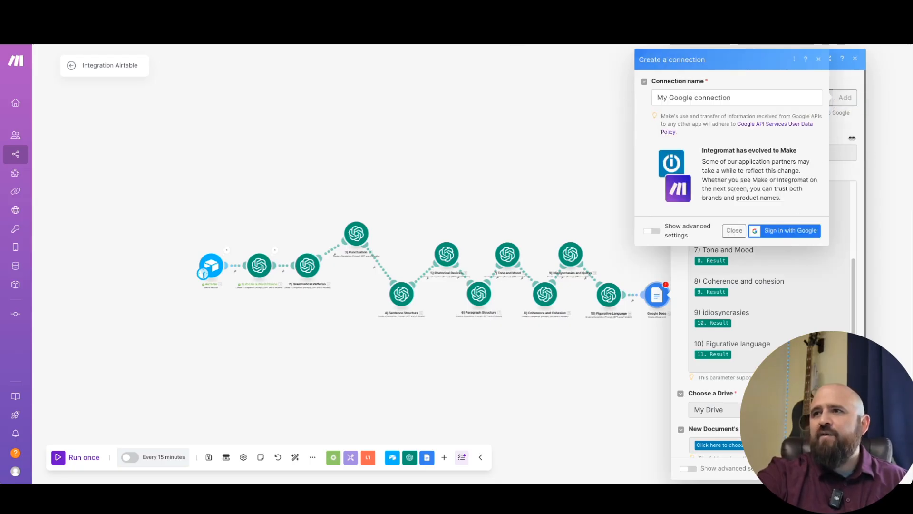
click(734, 230)
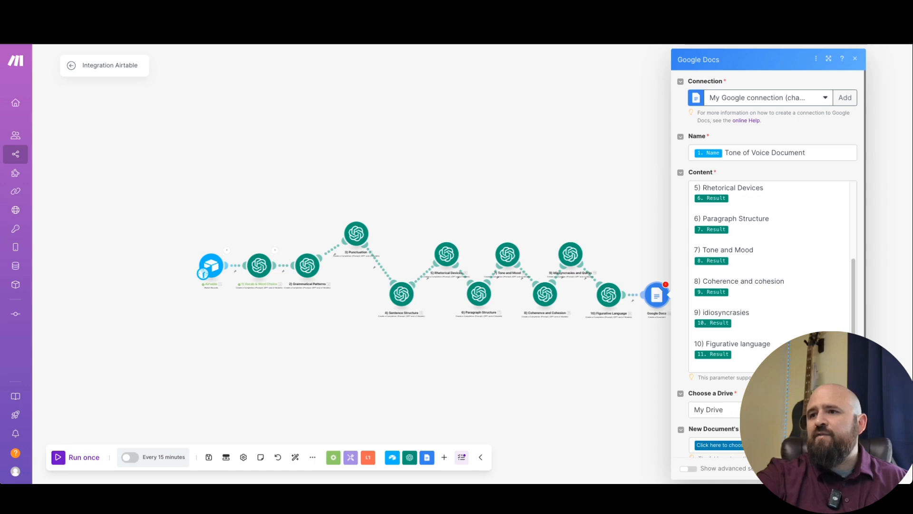
Switch the Google Docs module to the second listed Google connection
click(719, 445)
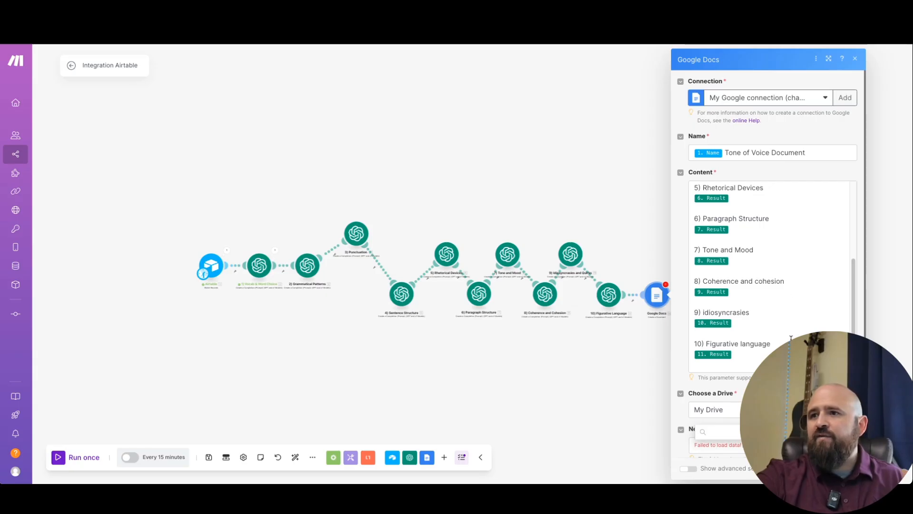
click(804, 98)
click(792, 124)
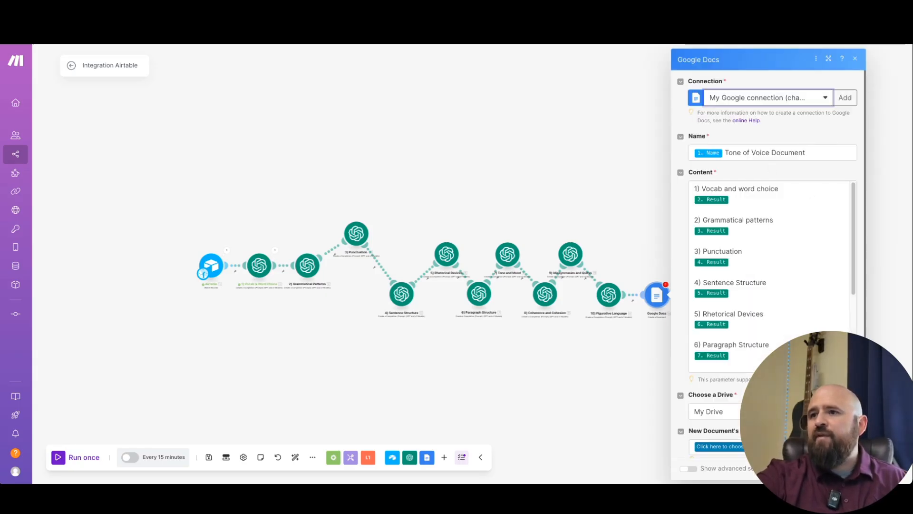
Set the new document's location to the AI and MAKE folder in My Drive and save the Google Docs module
click(731, 451)
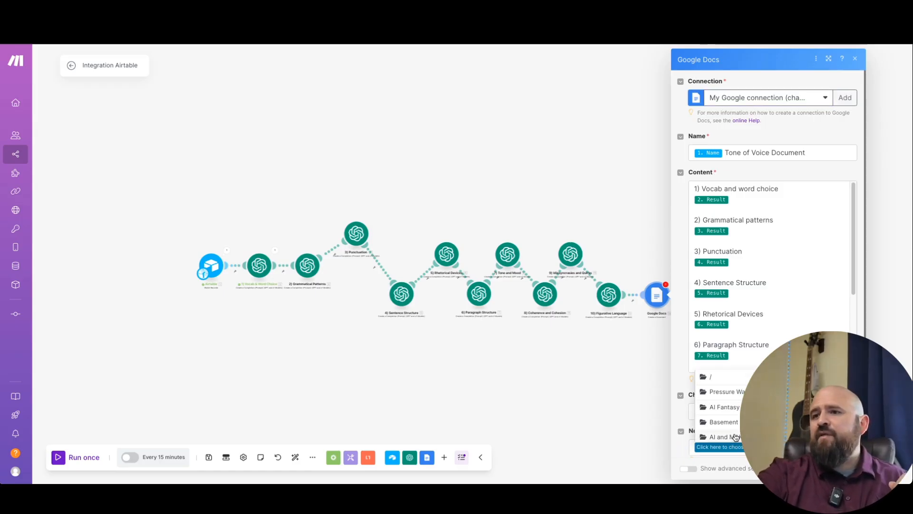
click(724, 437)
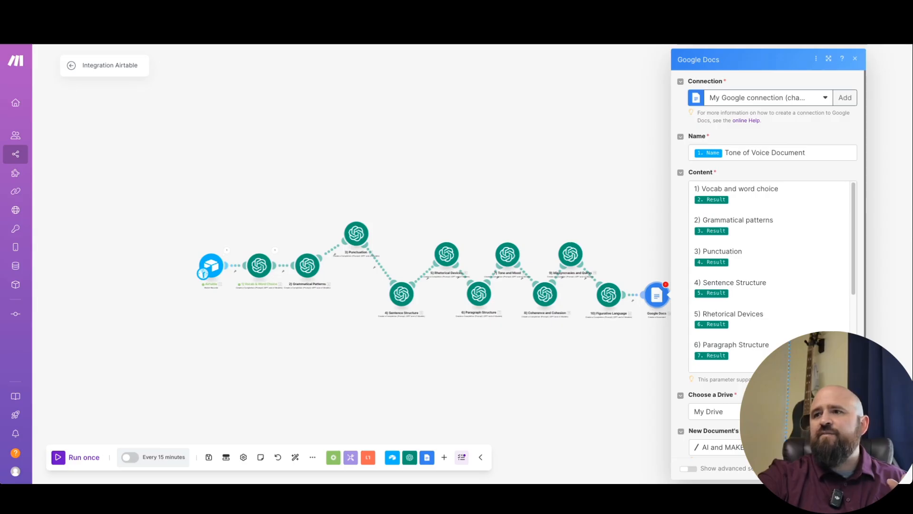
click(847, 468)
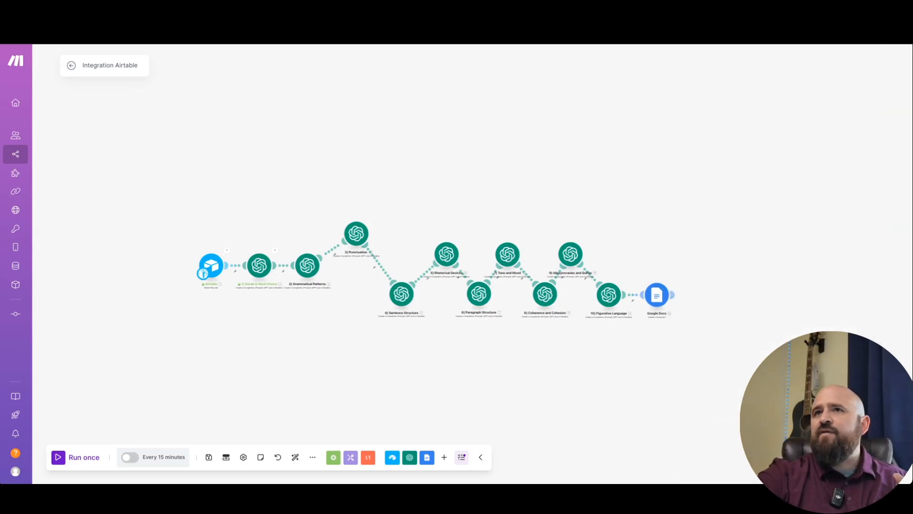
Check the Tone of Voice Creation folder in Google Drive after reloading it, and return to the Make scenario
key(ctrl+Tab)
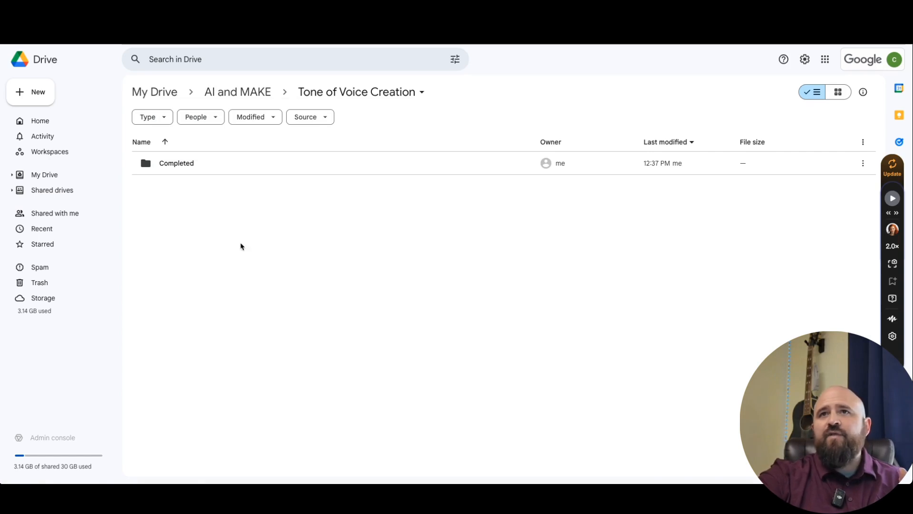
key(super+r)
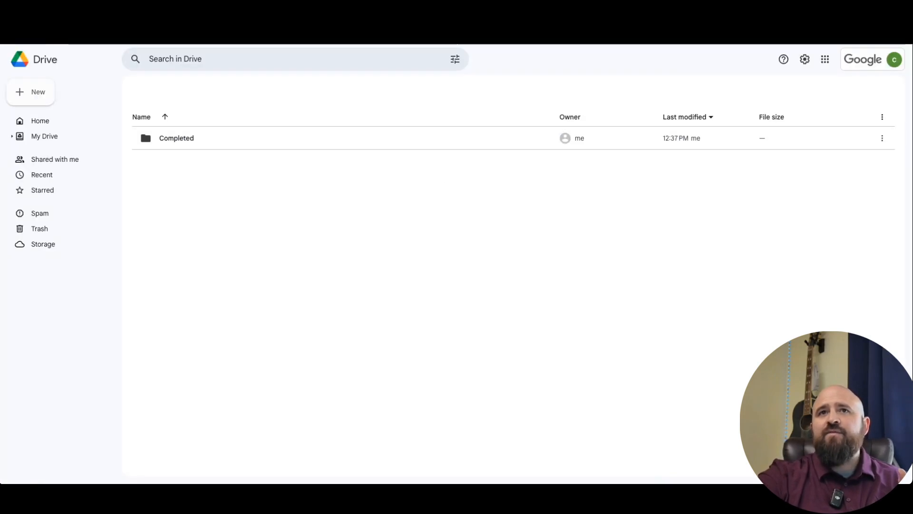
key(ctrl+shift+Tab)
Move the Google Docs module up in line with the upper row of modules and save the scenario
drag(657, 295, 645, 257)
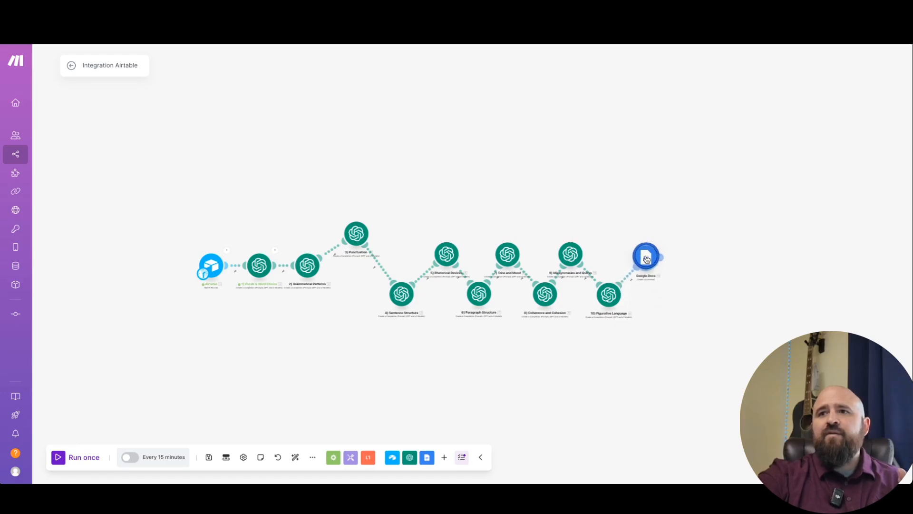
click(209, 458)
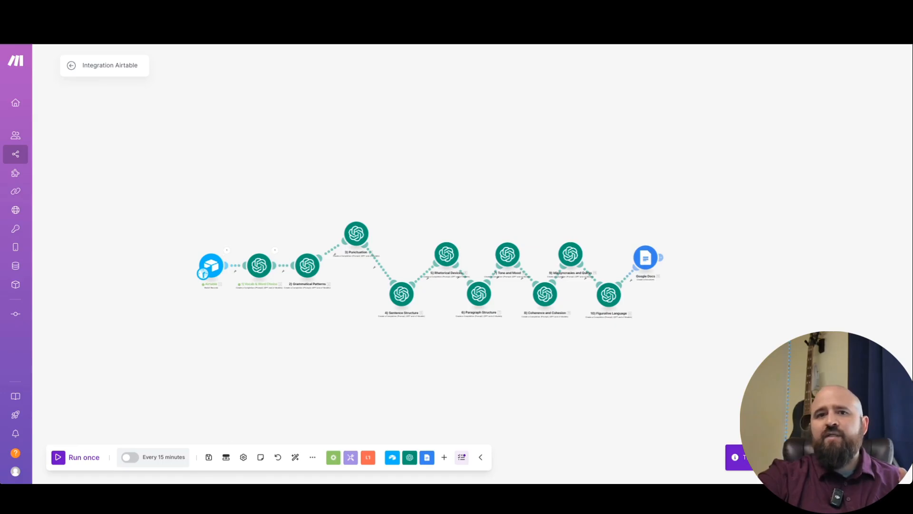
Run the scenario once and inspect the Airtable module's operation output
click(83, 458)
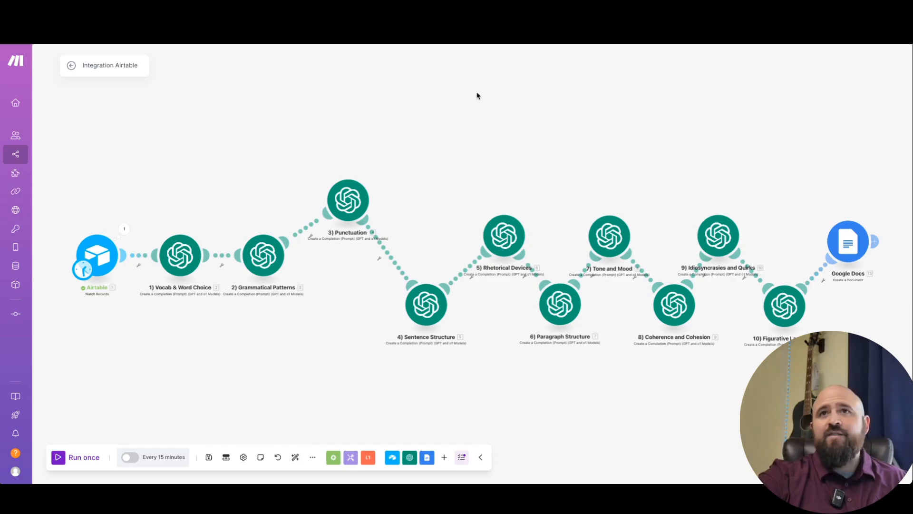
click(124, 229)
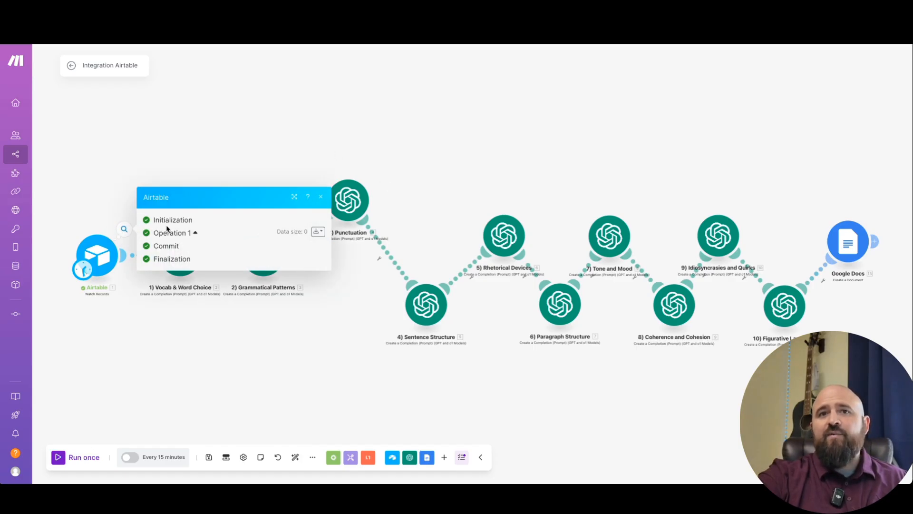
click(322, 159)
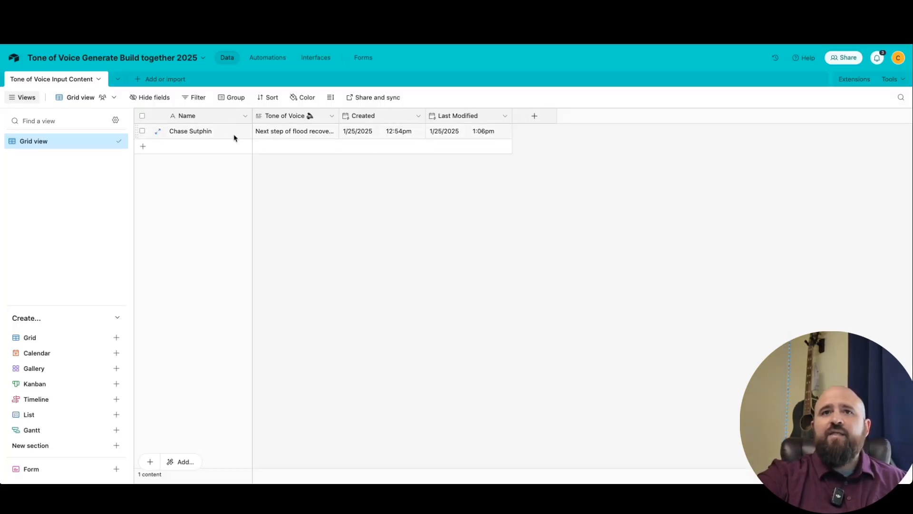
Touch the Airtable record by removing and restoring the last letter of its Name, and reload the base
double_click(224, 134)
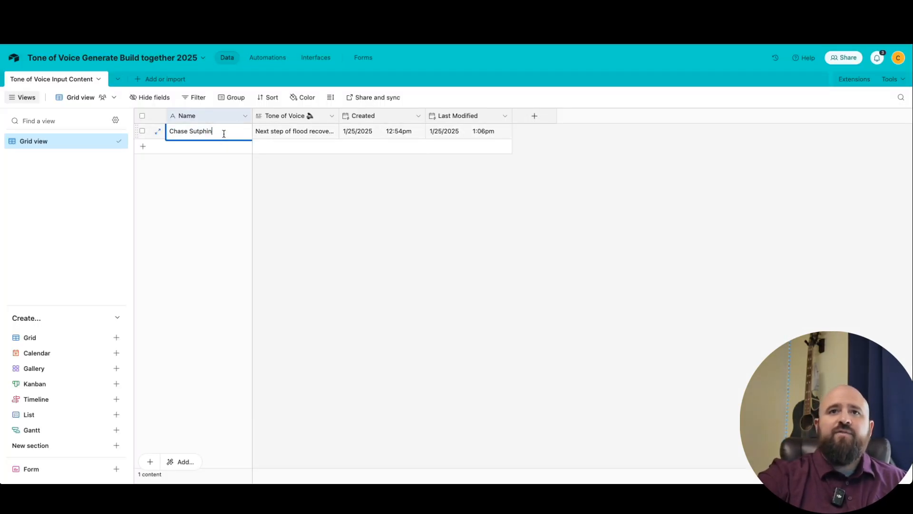
key(BackSpace)
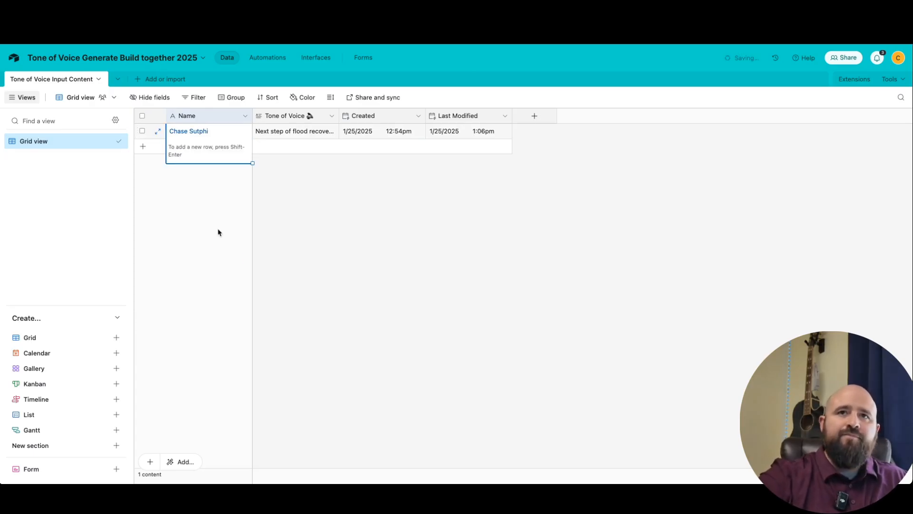
click(231, 132)
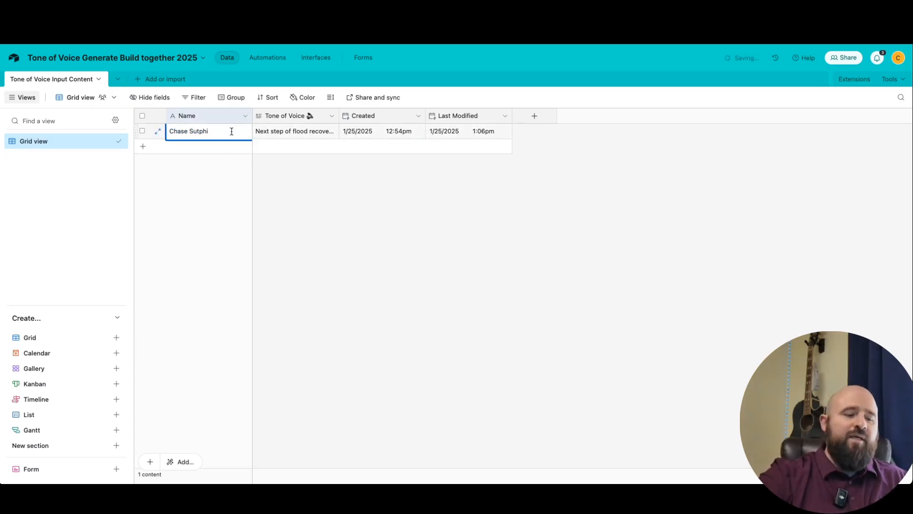
key(Tab)
click(307, 238)
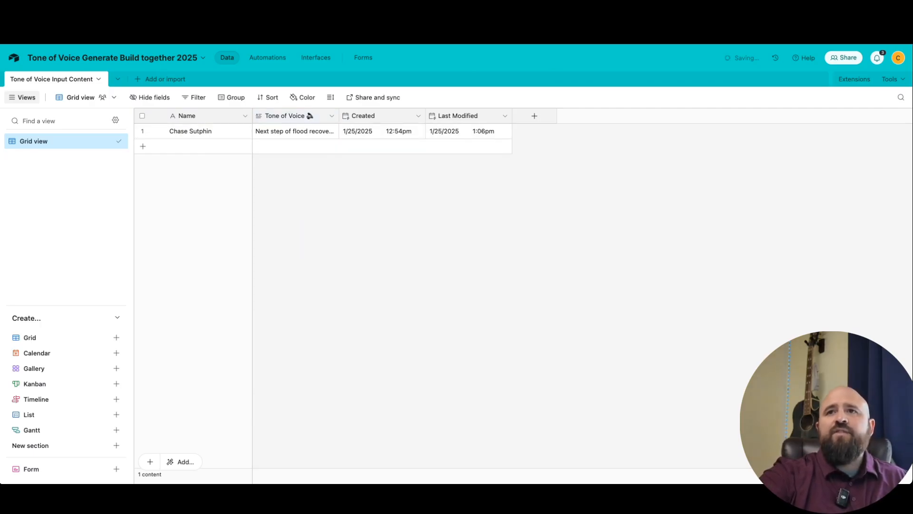
key(super+r)
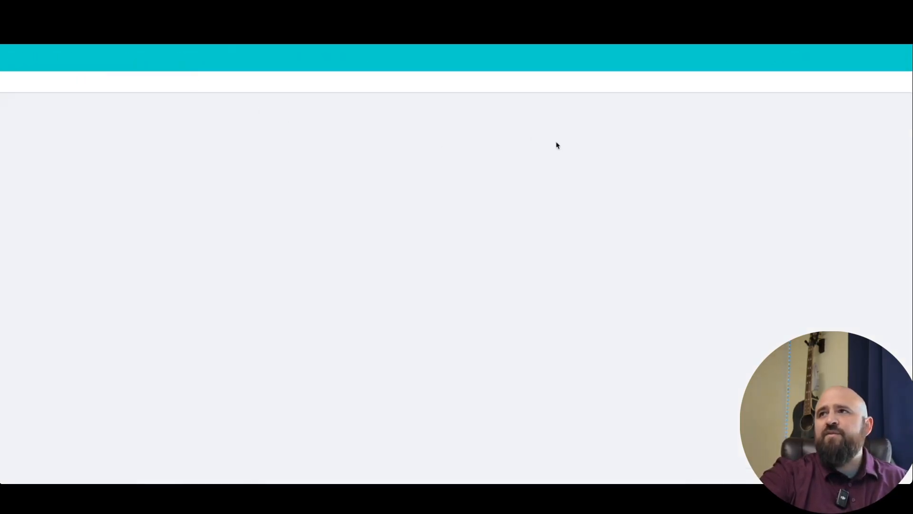
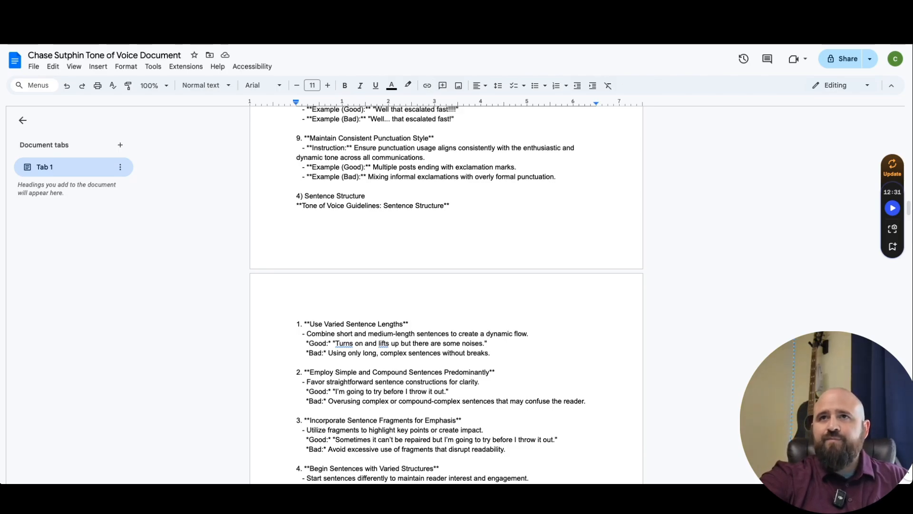
Review the generated Tone of Voice Document in Google Docs back towards its beginning
scroll(452, 258, up, 9)
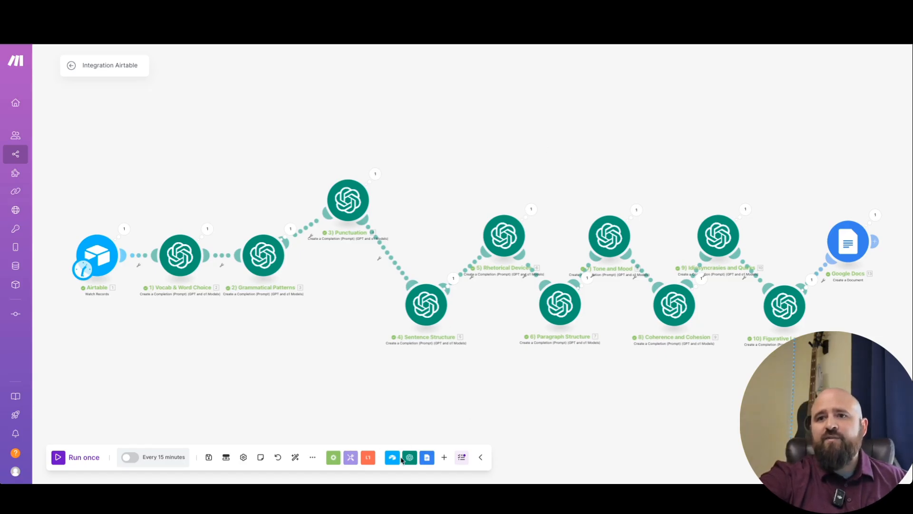
Insert a Sleep tool between the 3) Punctuation and 4) Sentence Structure modules
click(350, 457)
scroll(363, 401, down, 5)
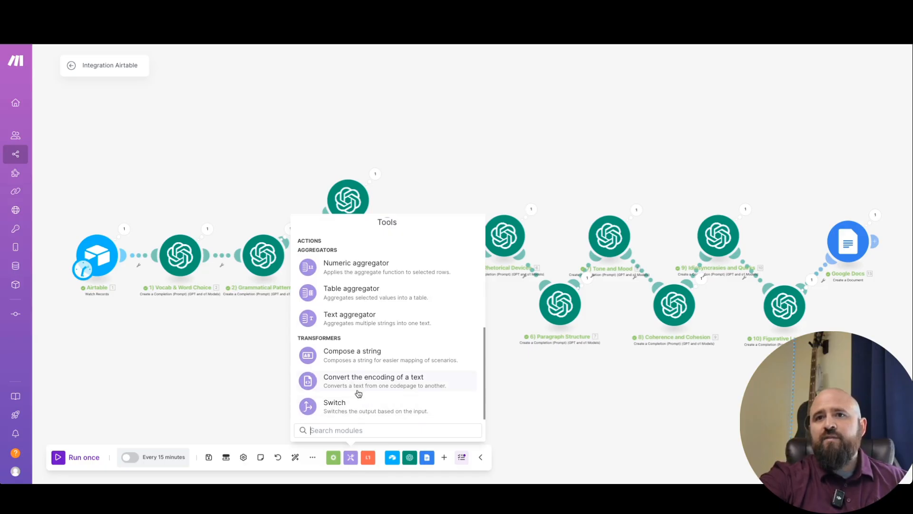
scroll(359, 393, up, 3)
click(342, 293)
drag(352, 279, 403, 252)
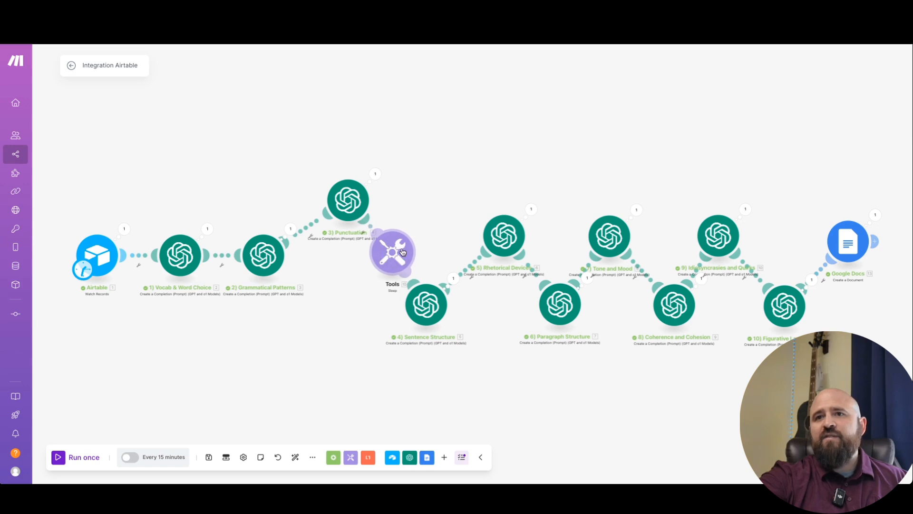
Examine the Sleep tool's Delay setting without saving and delete the module from the scenario
click(402, 252)
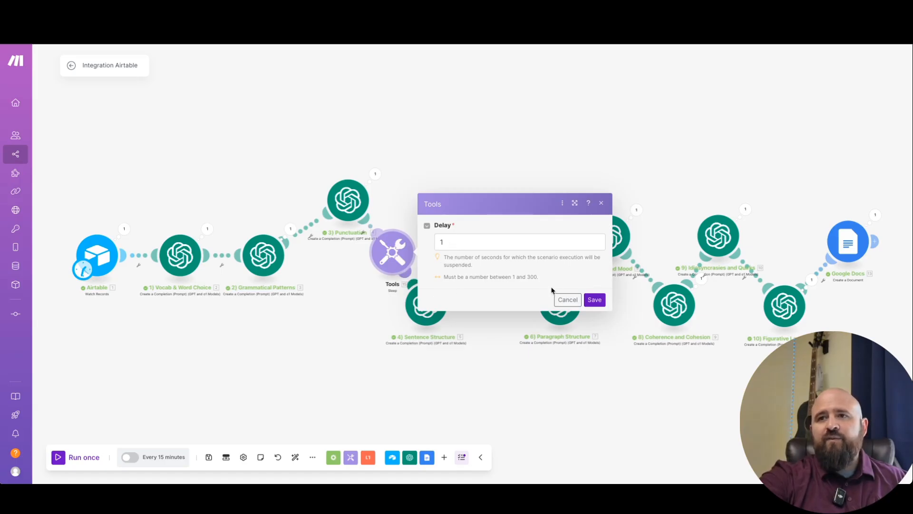
click(451, 243)
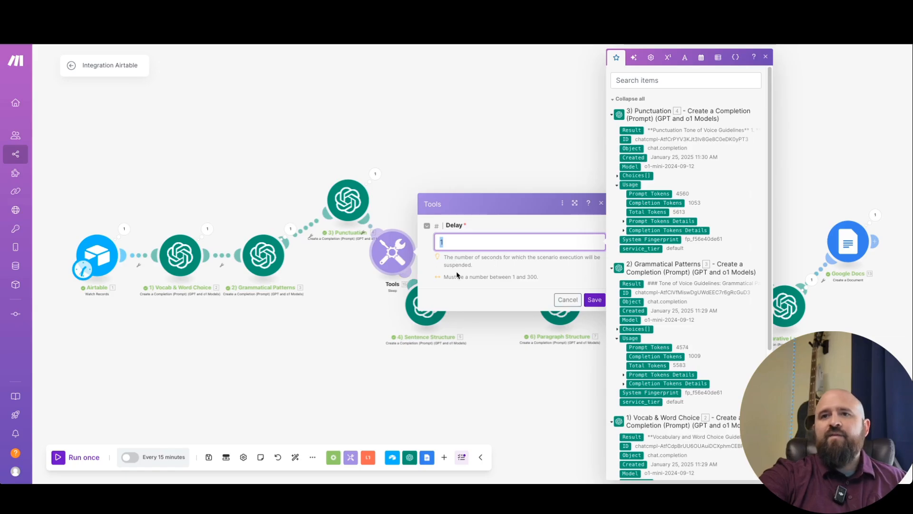
click(567, 300)
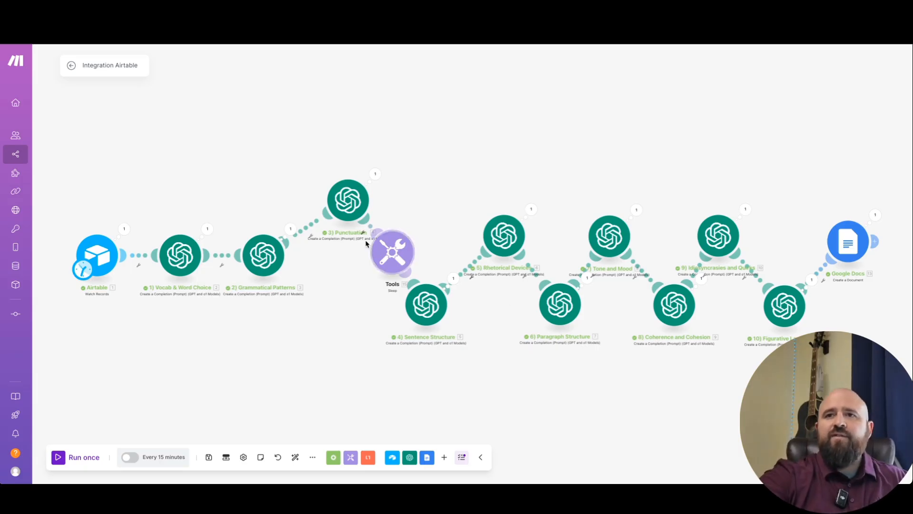
right_click(393, 256)
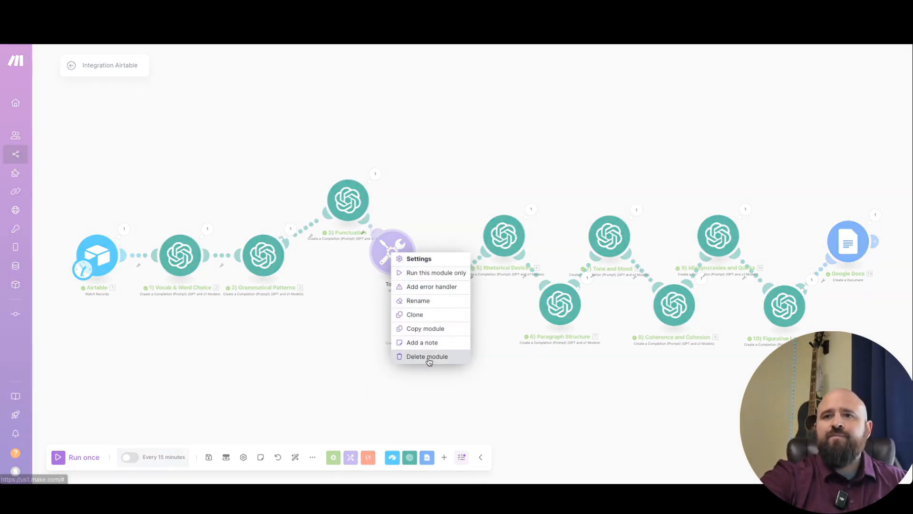
click(427, 356)
Add a Break directive as an error handler to the 3) Punctuation module and place it directly above
click(336, 458)
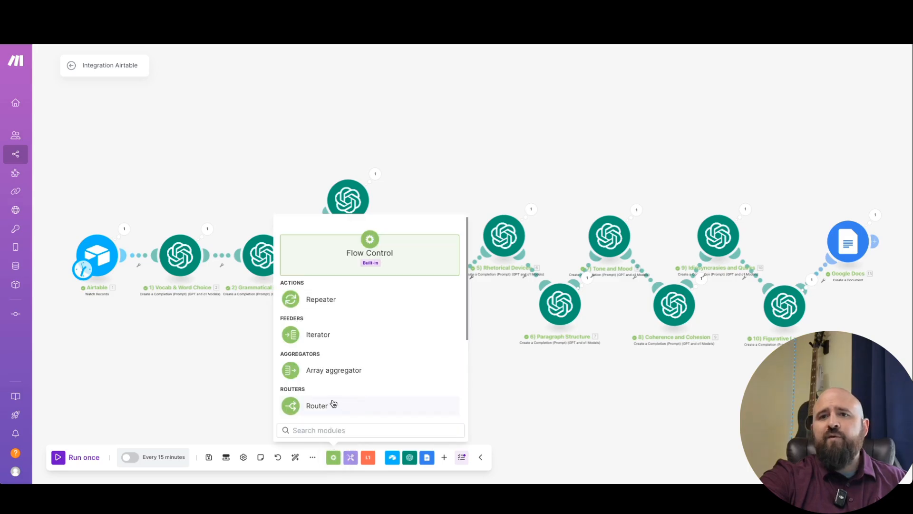
scroll(333, 404, down, 3)
click(313, 310)
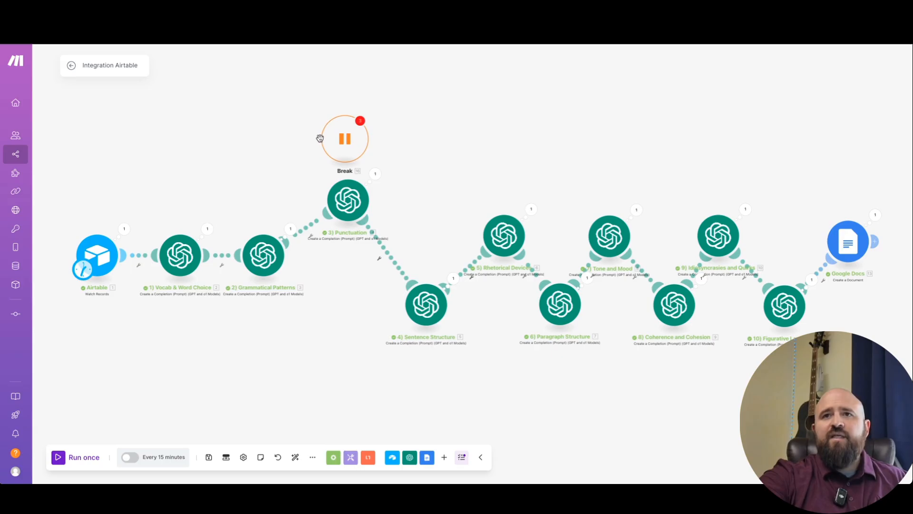
drag(347, 140, 351, 118)
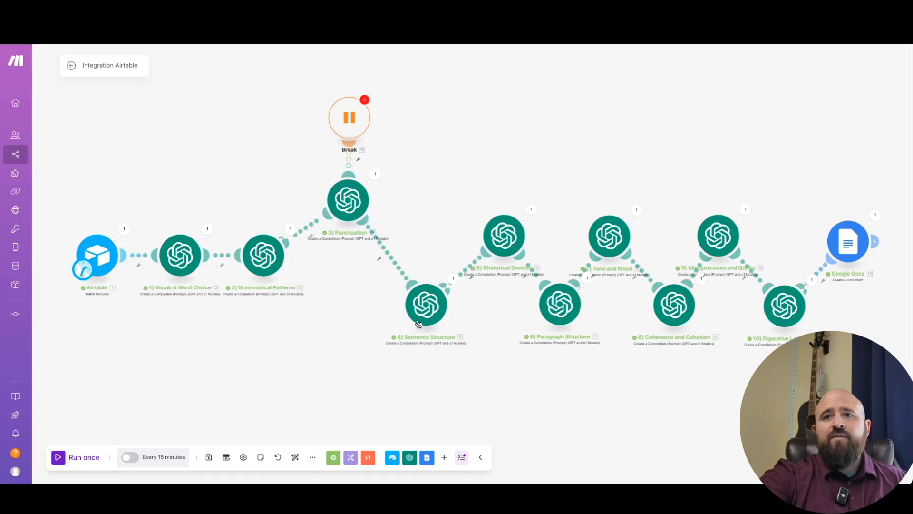
Attach another Break directive to the 4) Sentence Structure module and position it directly below
click(333, 457)
scroll(330, 409, down, 3)
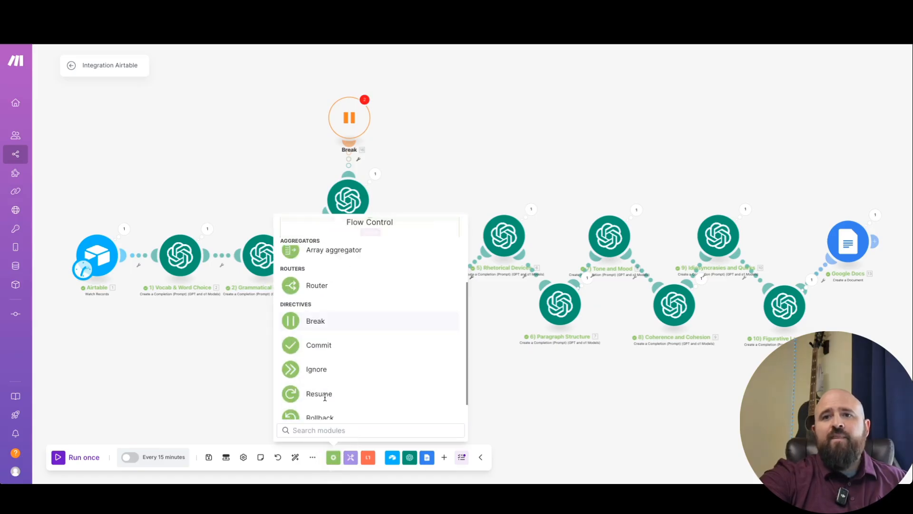
click(329, 312)
drag(324, 307, 423, 328)
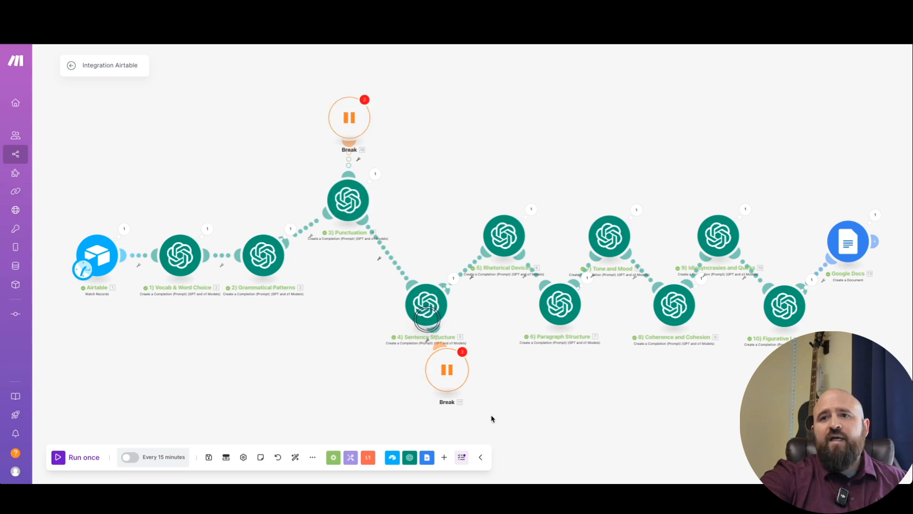
drag(445, 381, 429, 396)
Set the interval between attempts to 5 minutes for the Break directive on 3) Punctuation and save its settings
click(347, 120)
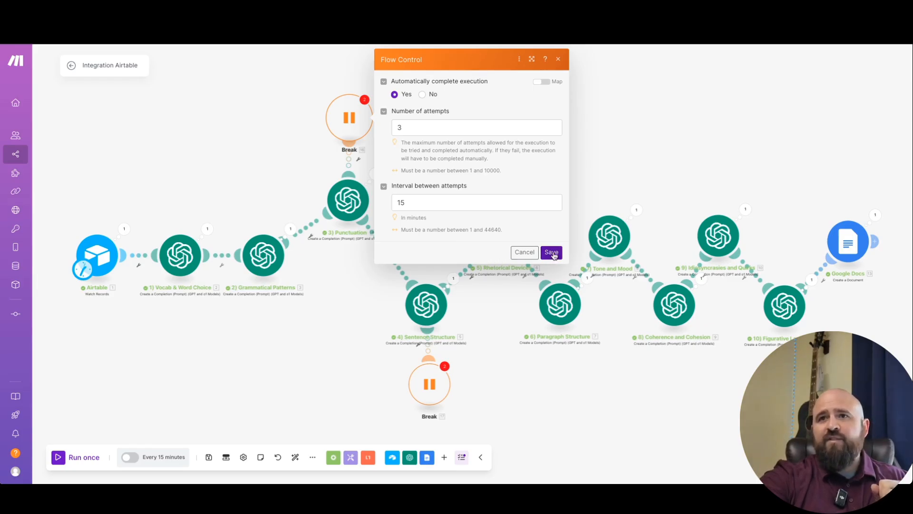
click(412, 202)
double_click(399, 202)
text(5)
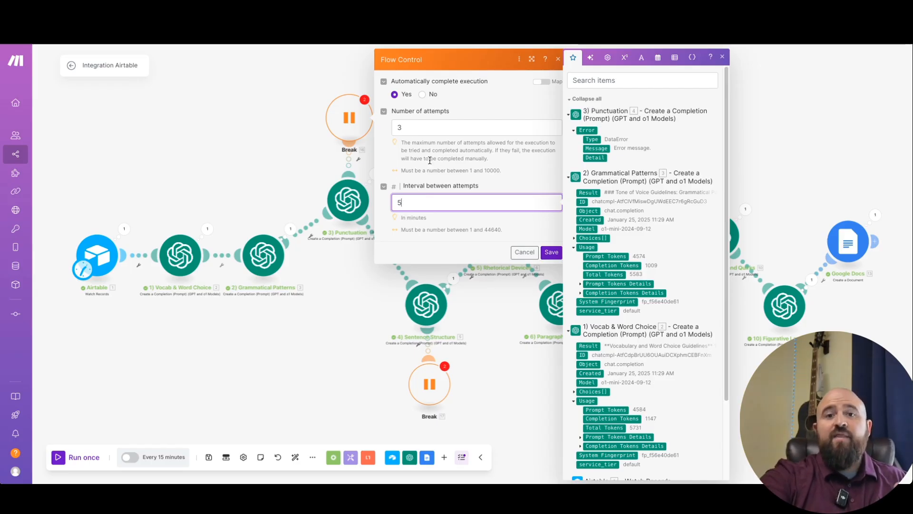
click(552, 253)
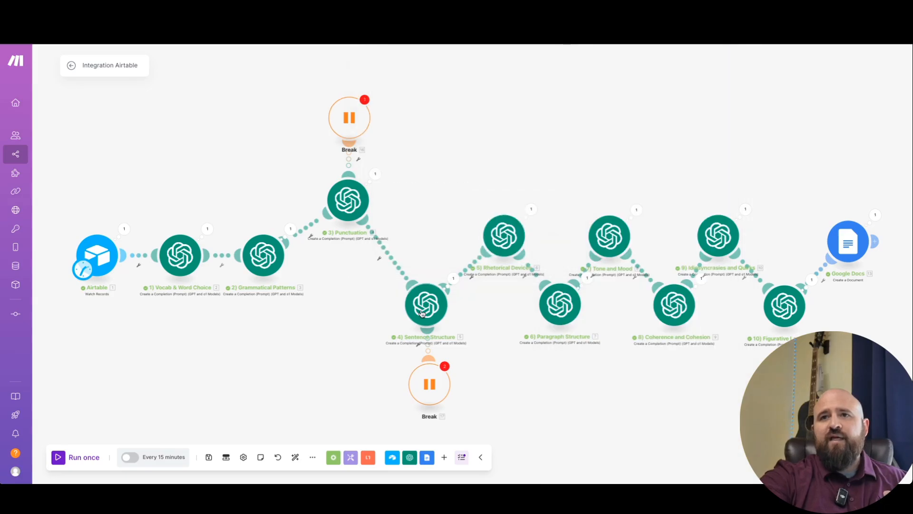
Try to save the scenario, cancel the save, and allow storing of incomplete executions in the scenario settings
click(209, 457)
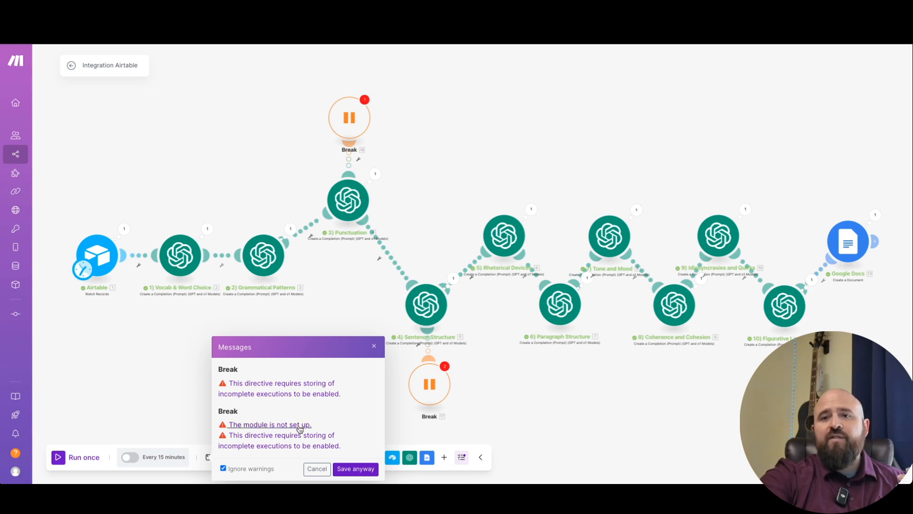
click(318, 469)
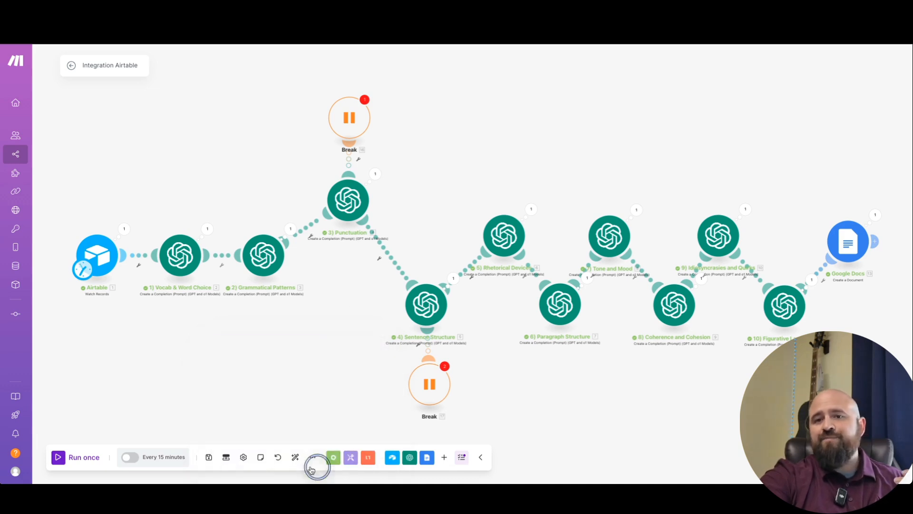
click(242, 459)
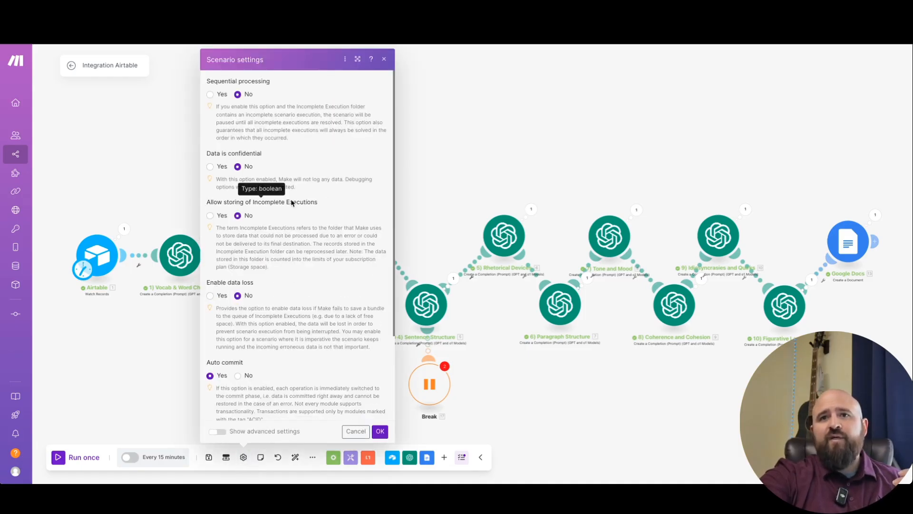
click(210, 215)
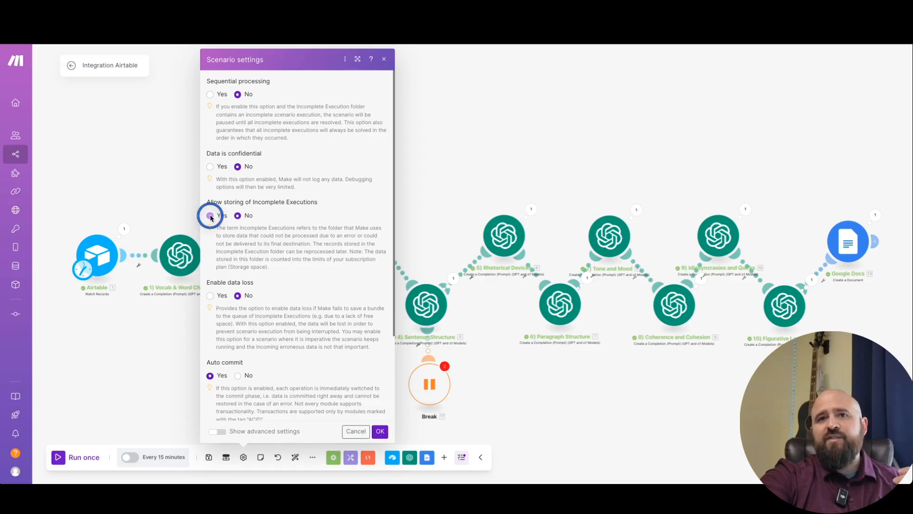
click(380, 431)
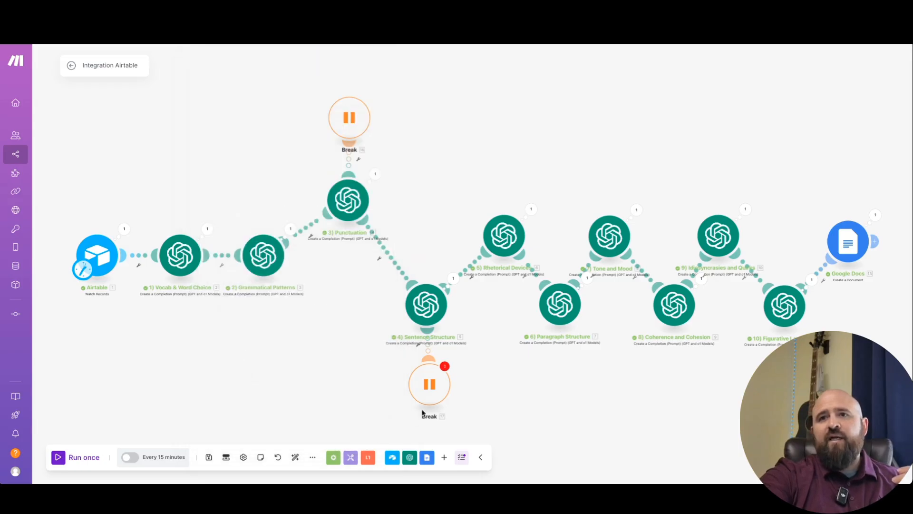
Save the Break directive on 4) Sentence Structure with automatic completion, 3 attempts and a 15-minute interval
click(433, 383)
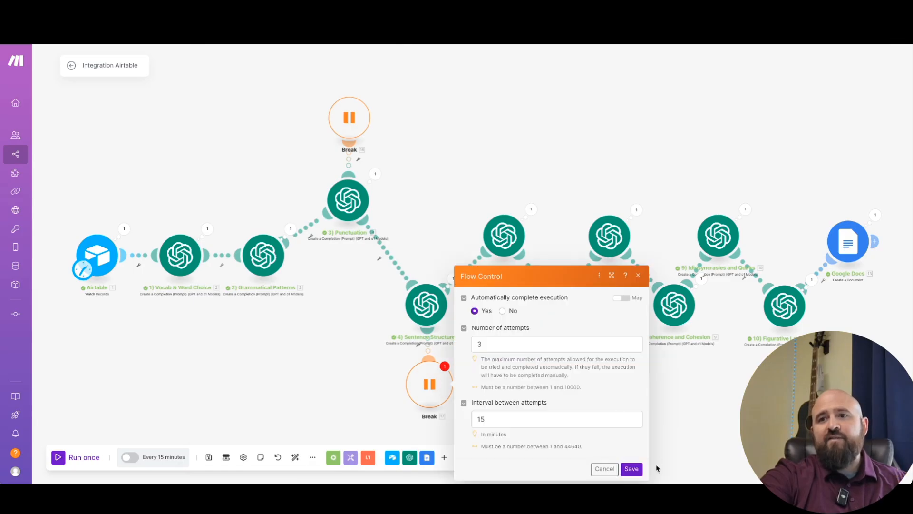
click(632, 469)
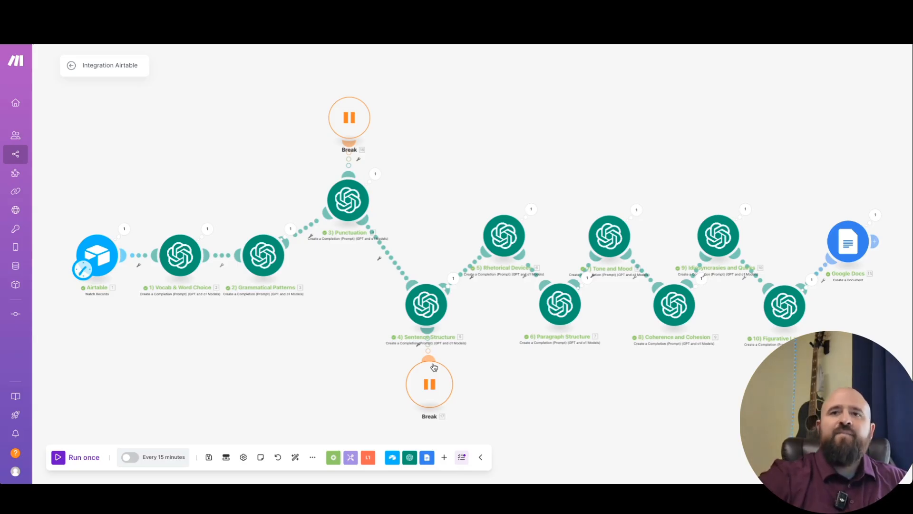
Delete the Break directives from 4) Sentence Structure and 3) Punctuation and auto-align all modules in the scenario
right_click(443, 399)
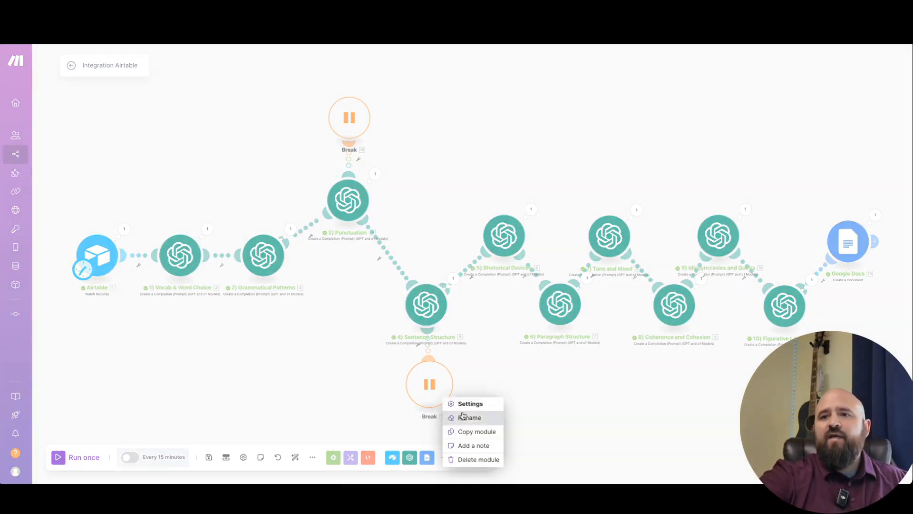
click(471, 459)
right_click(348, 120)
click(377, 181)
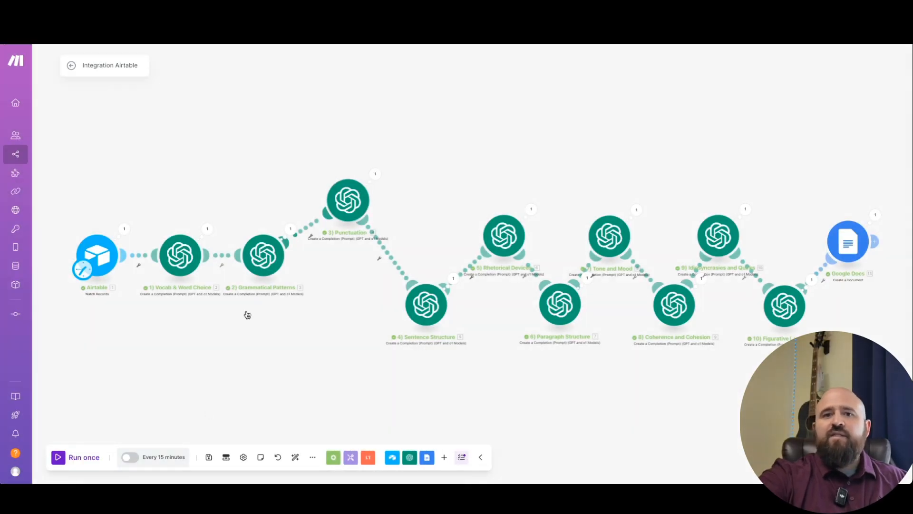
click(294, 456)
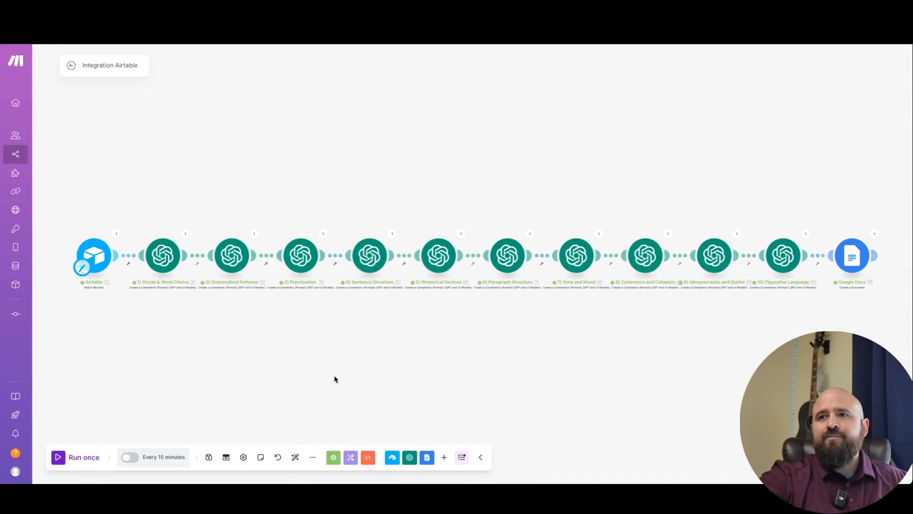